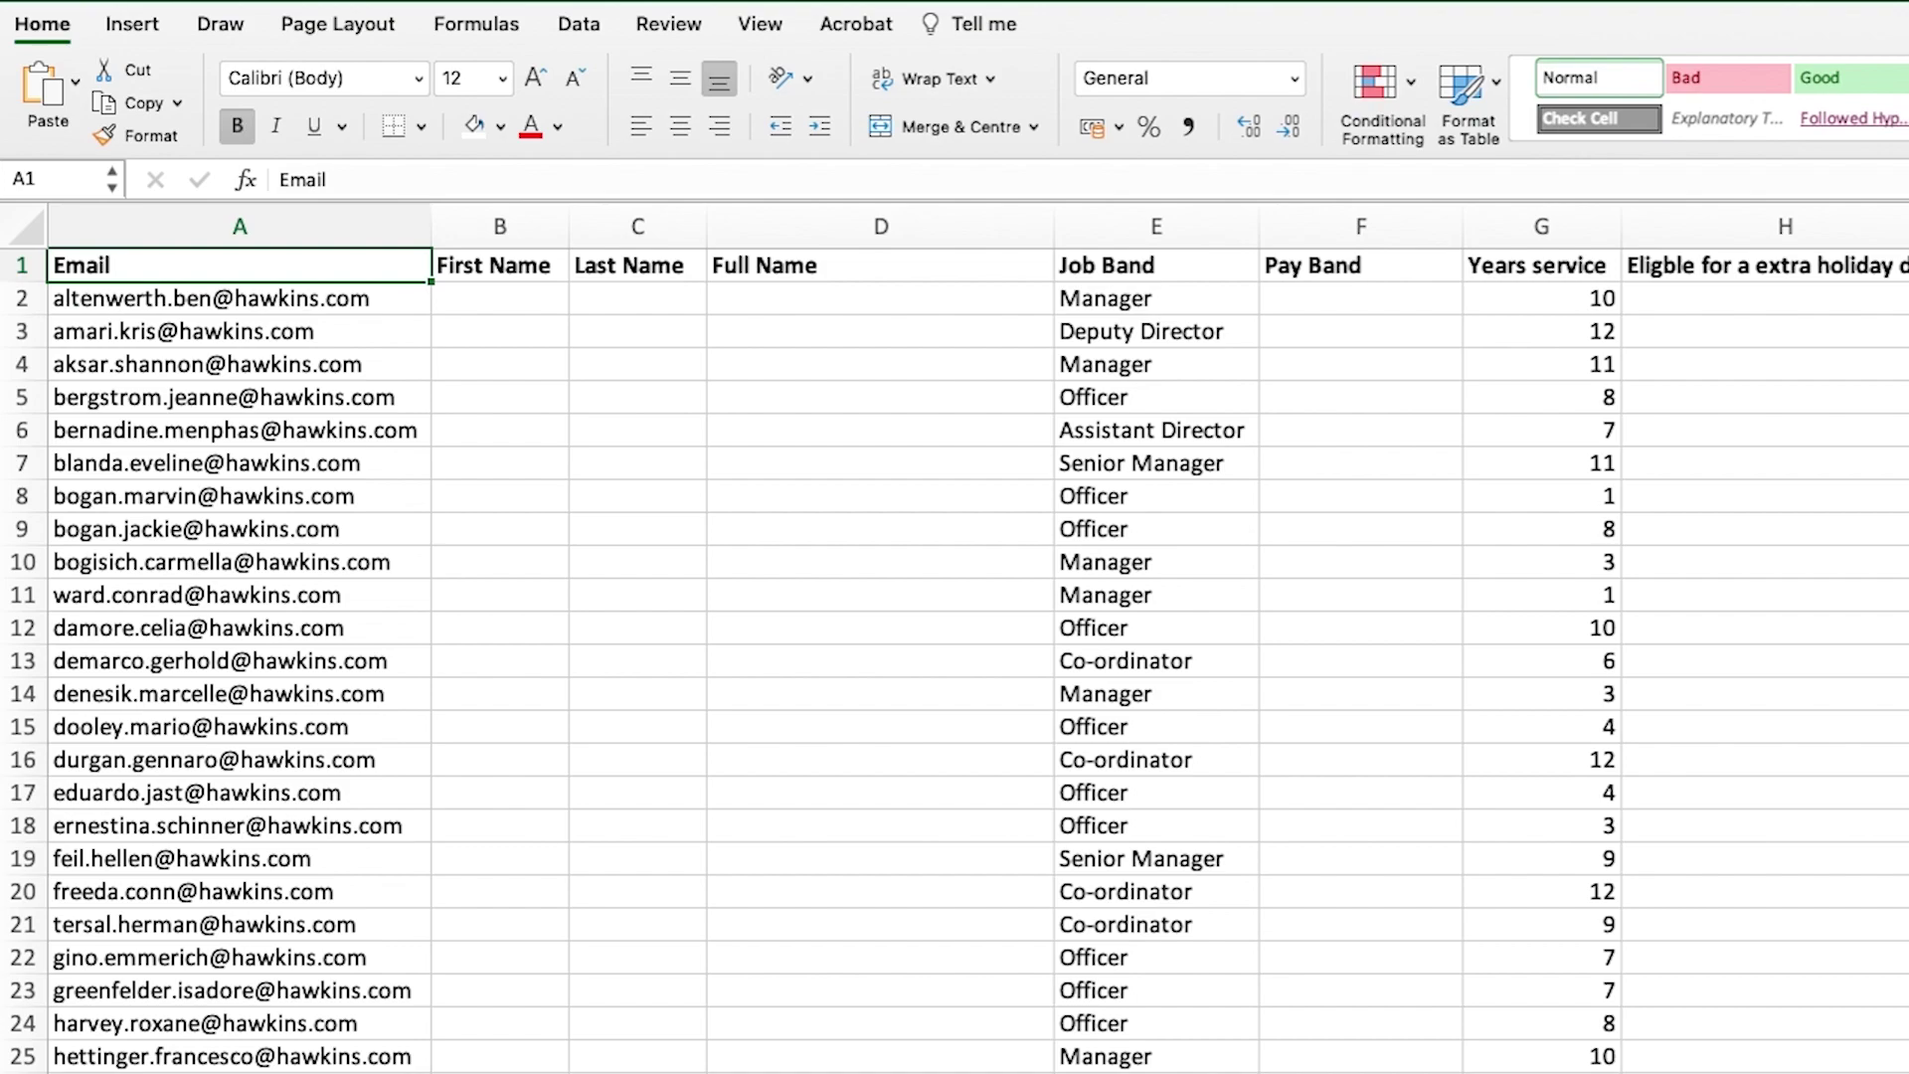
# - Enter =LEFT(A2,3) in C2 so it shows 'alt', the first three email characters
pyautogui.click(664, 304)
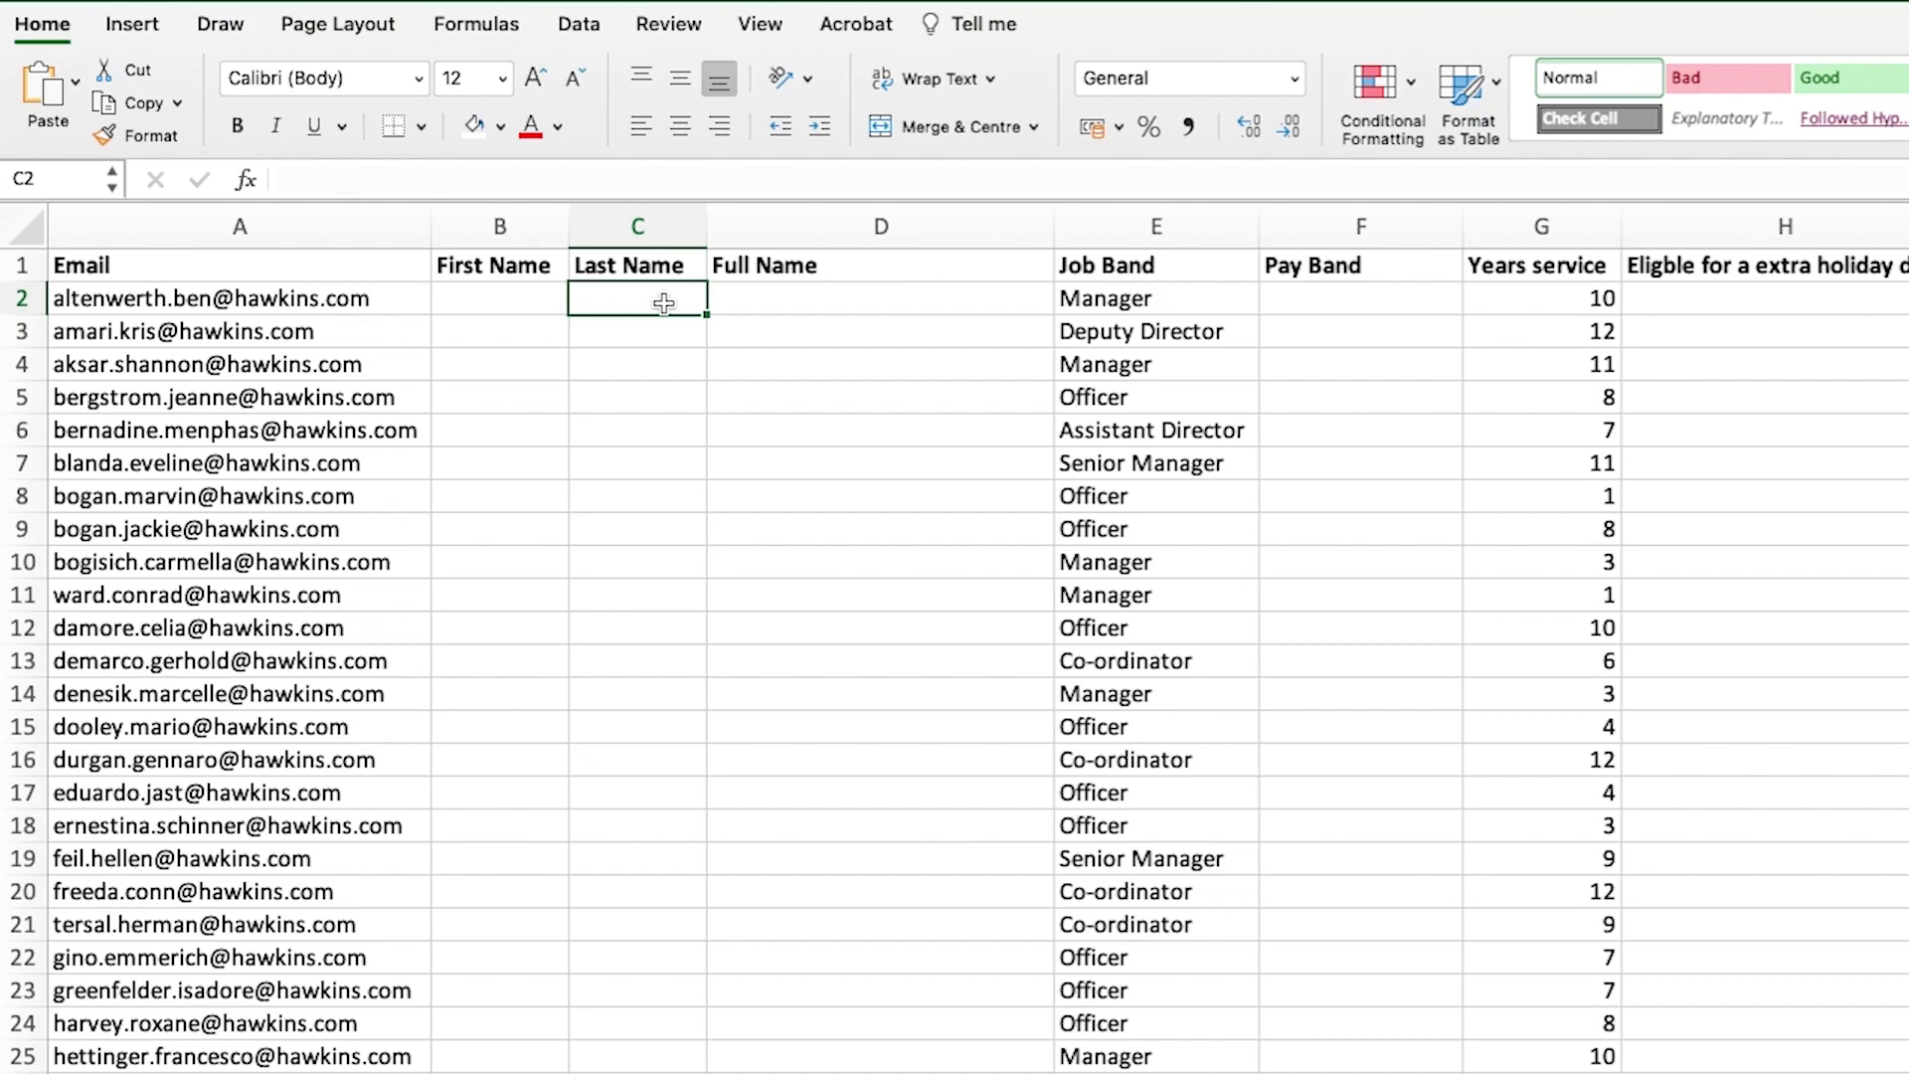
pyautogui.write('=left')
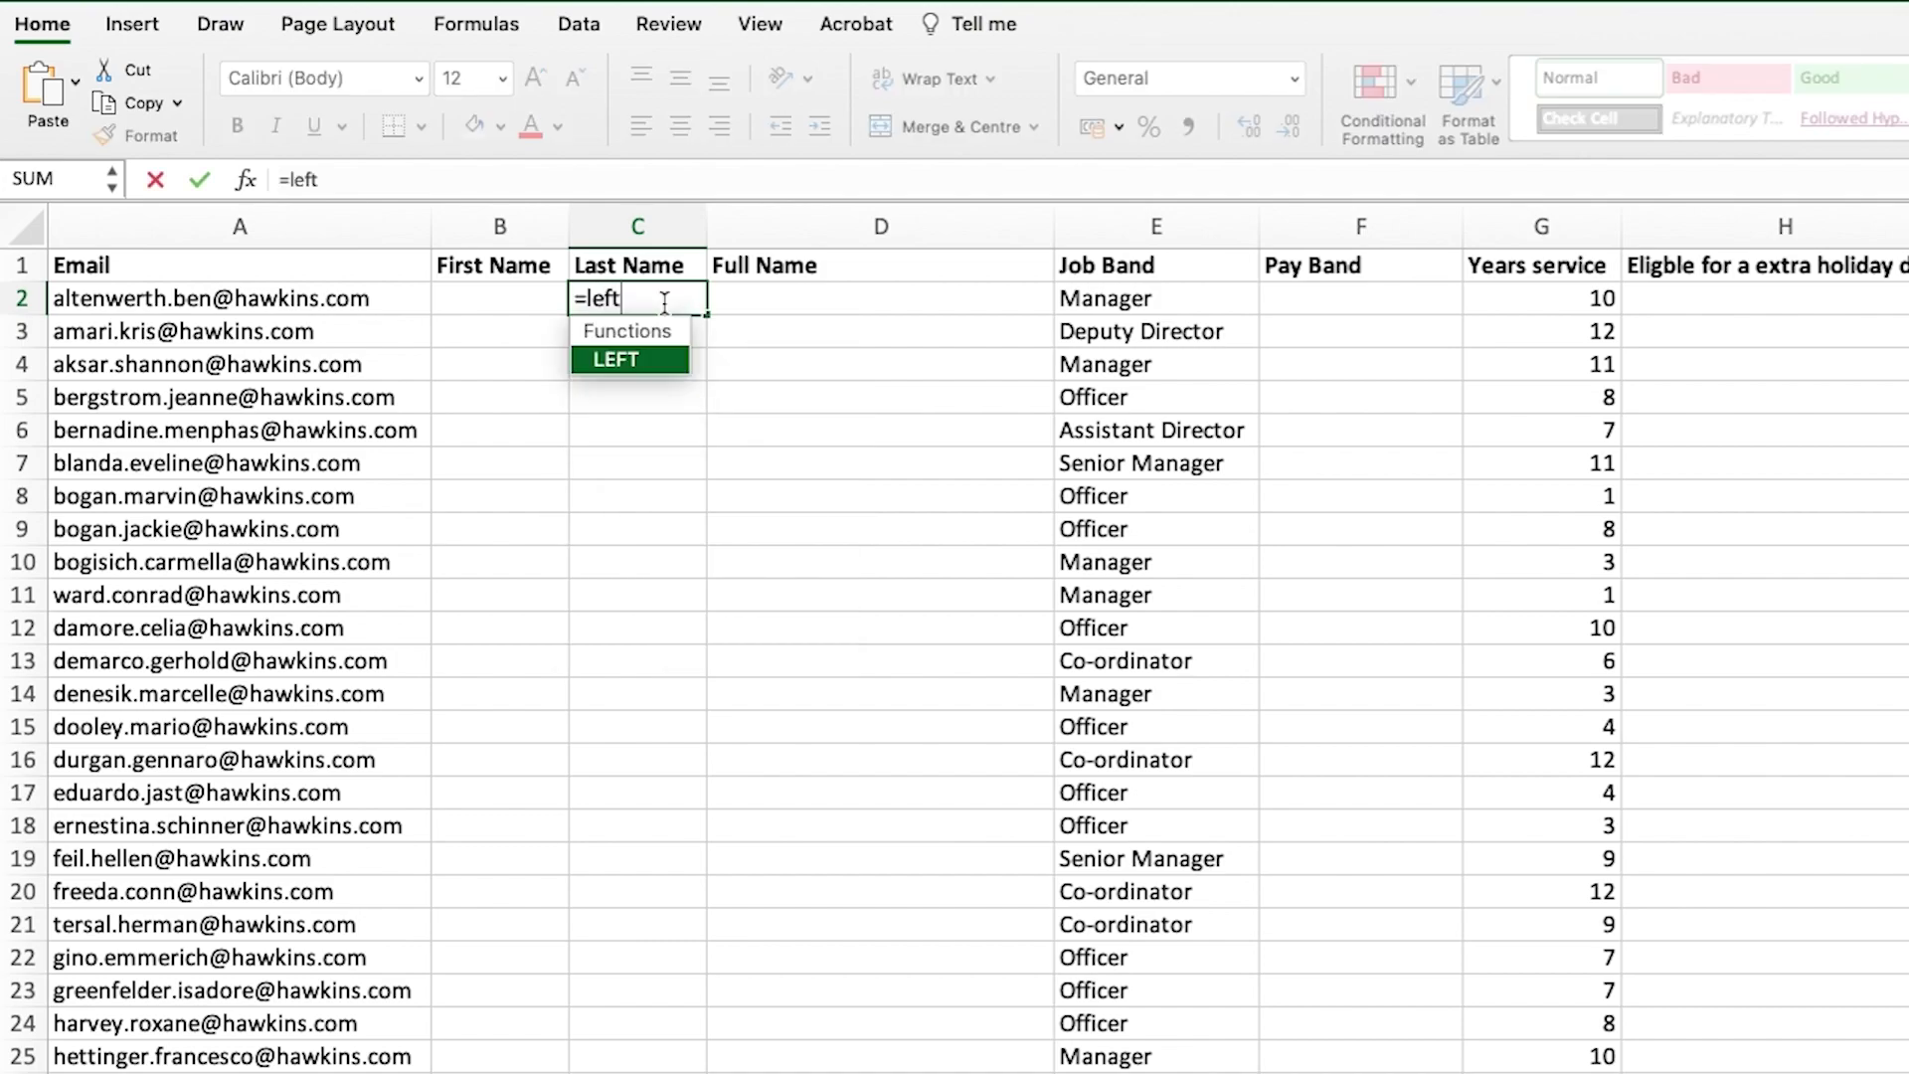
pyautogui.write('(')
pyautogui.click(352, 298)
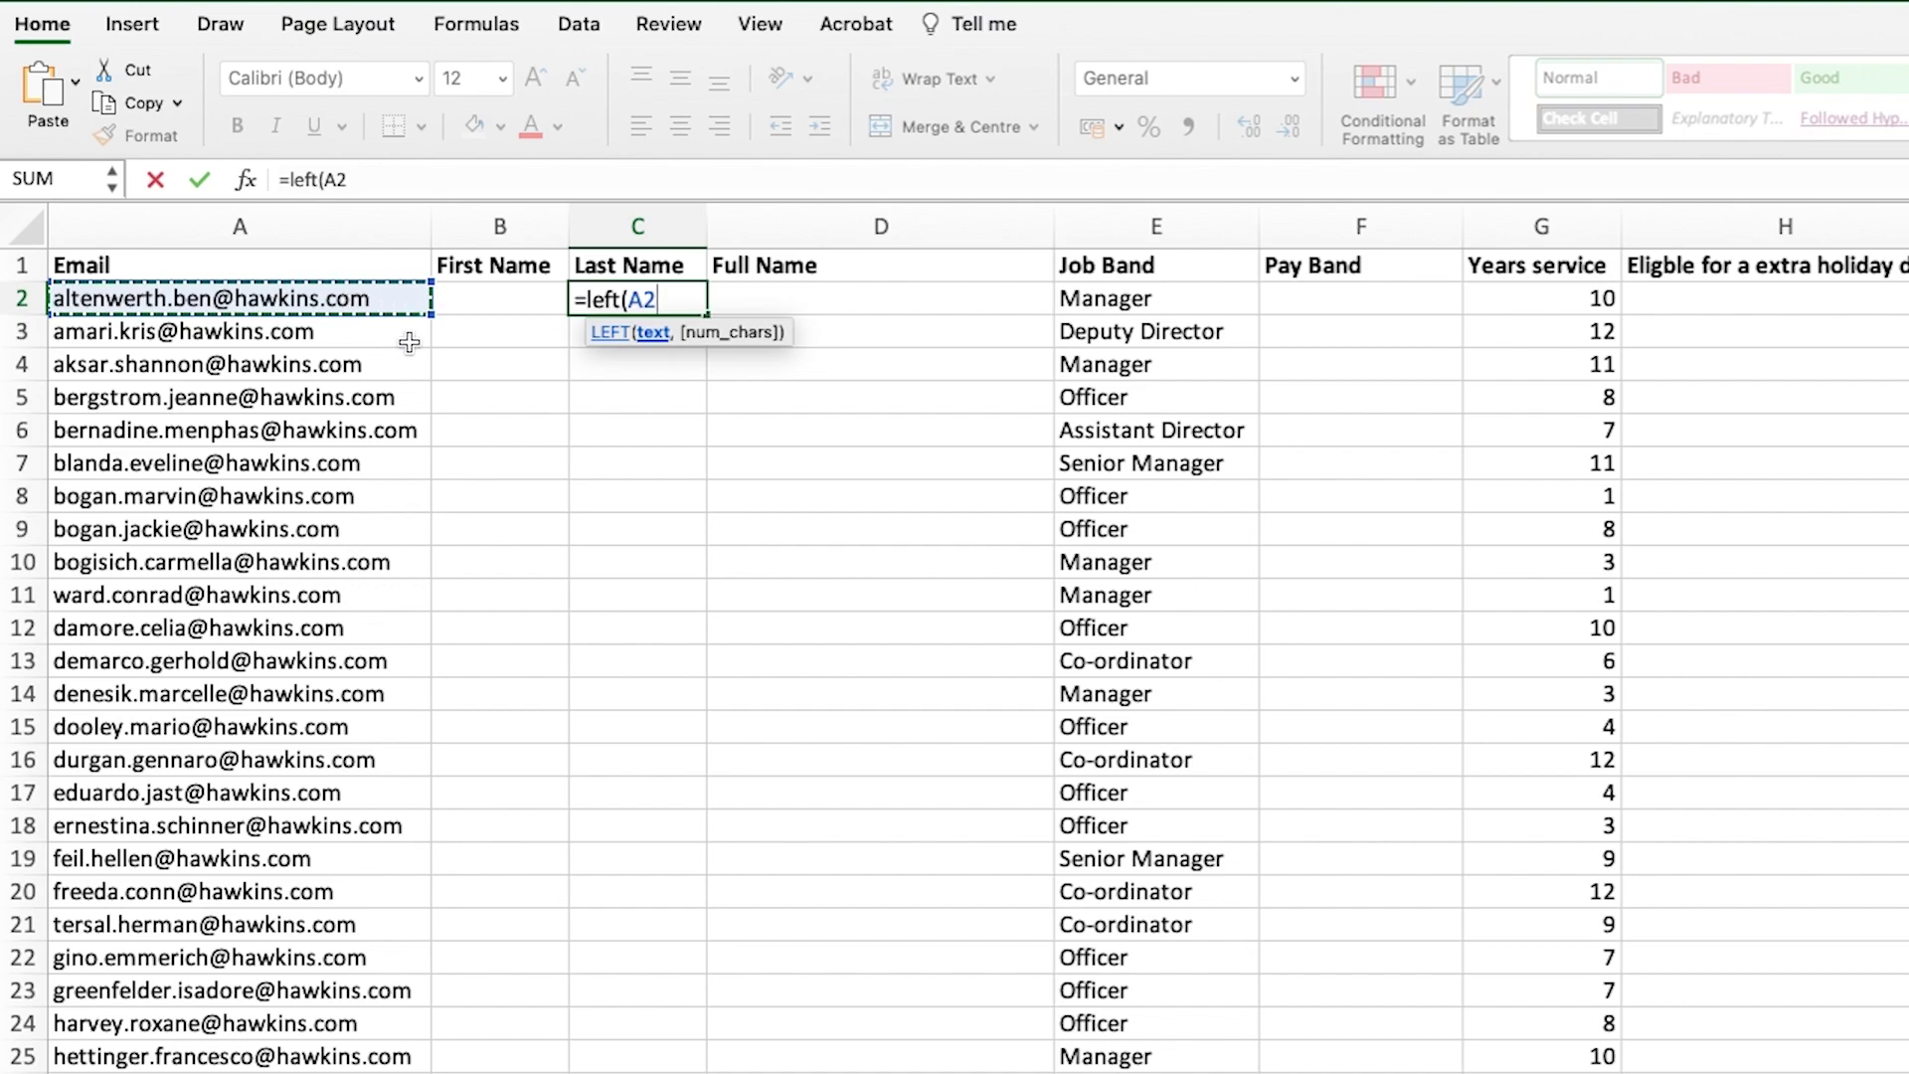
pyautogui.write(',')
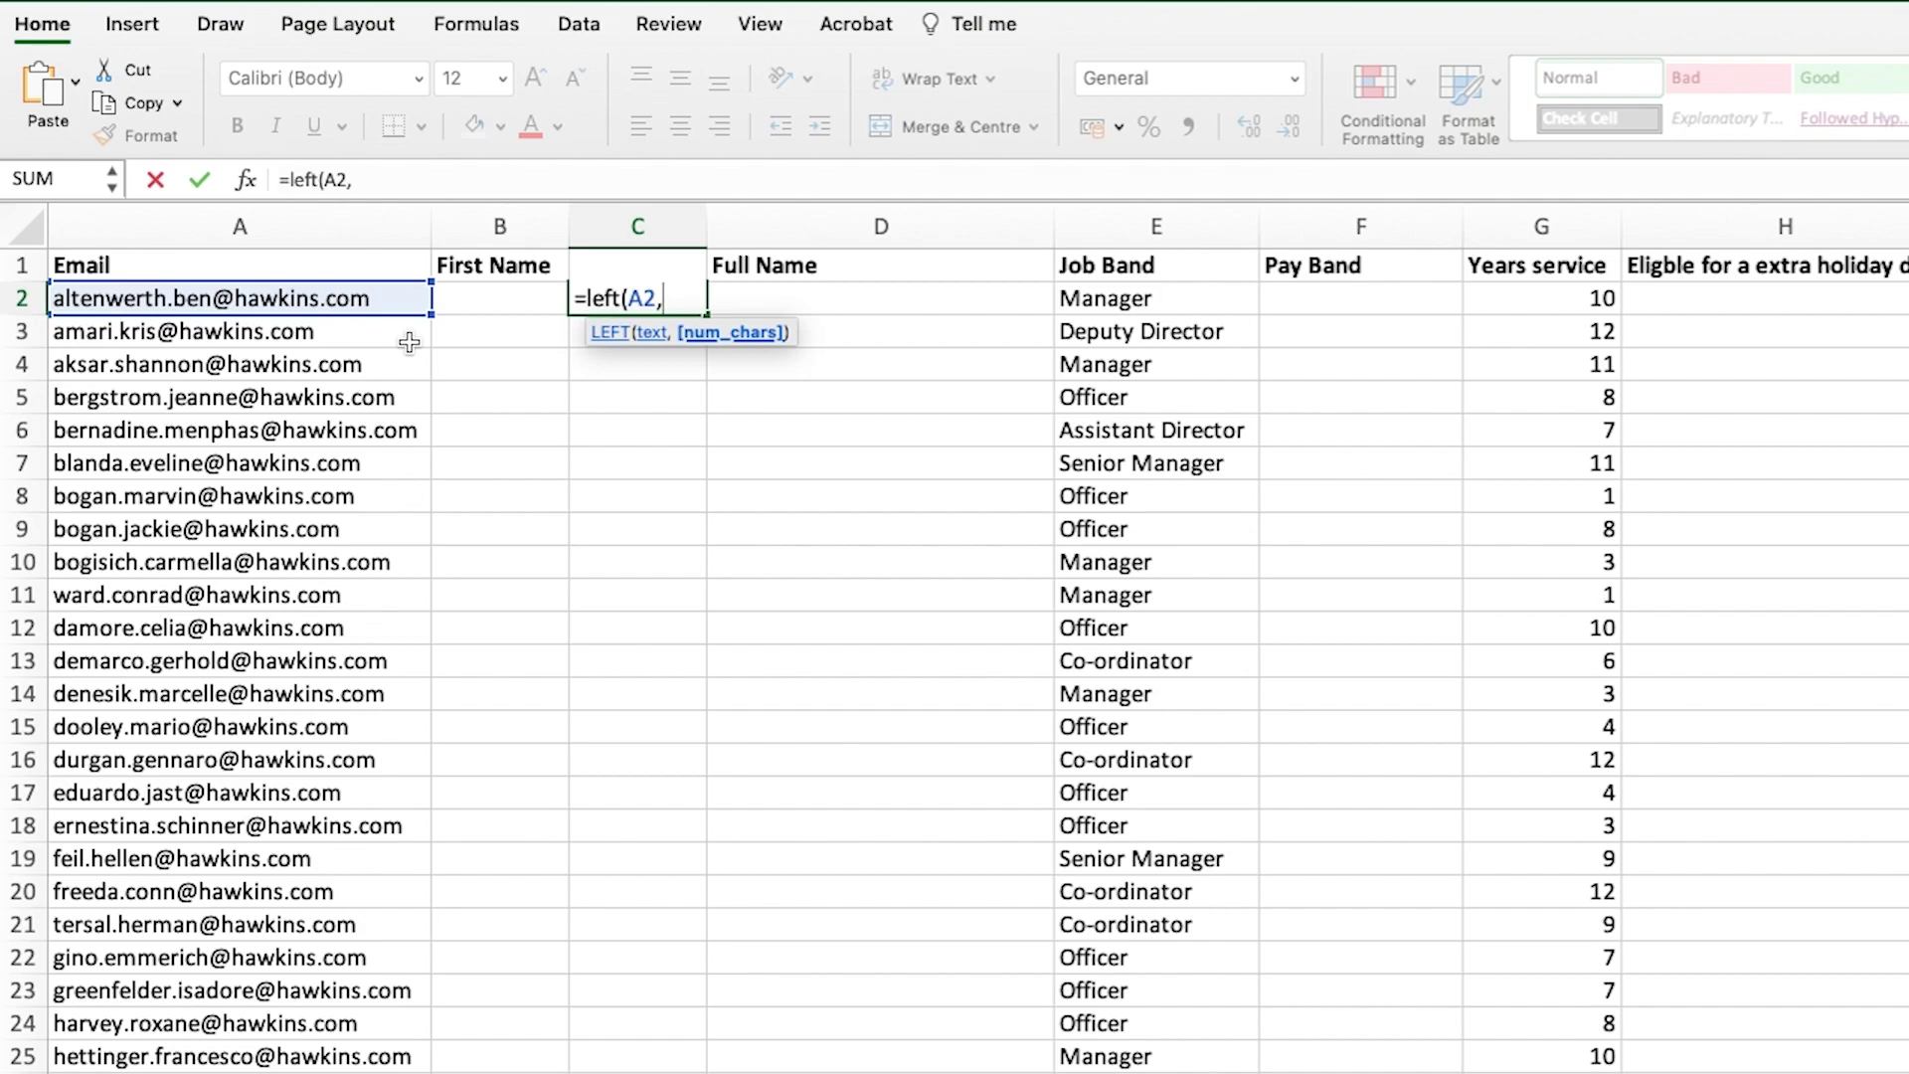
pyautogui.write('3)')
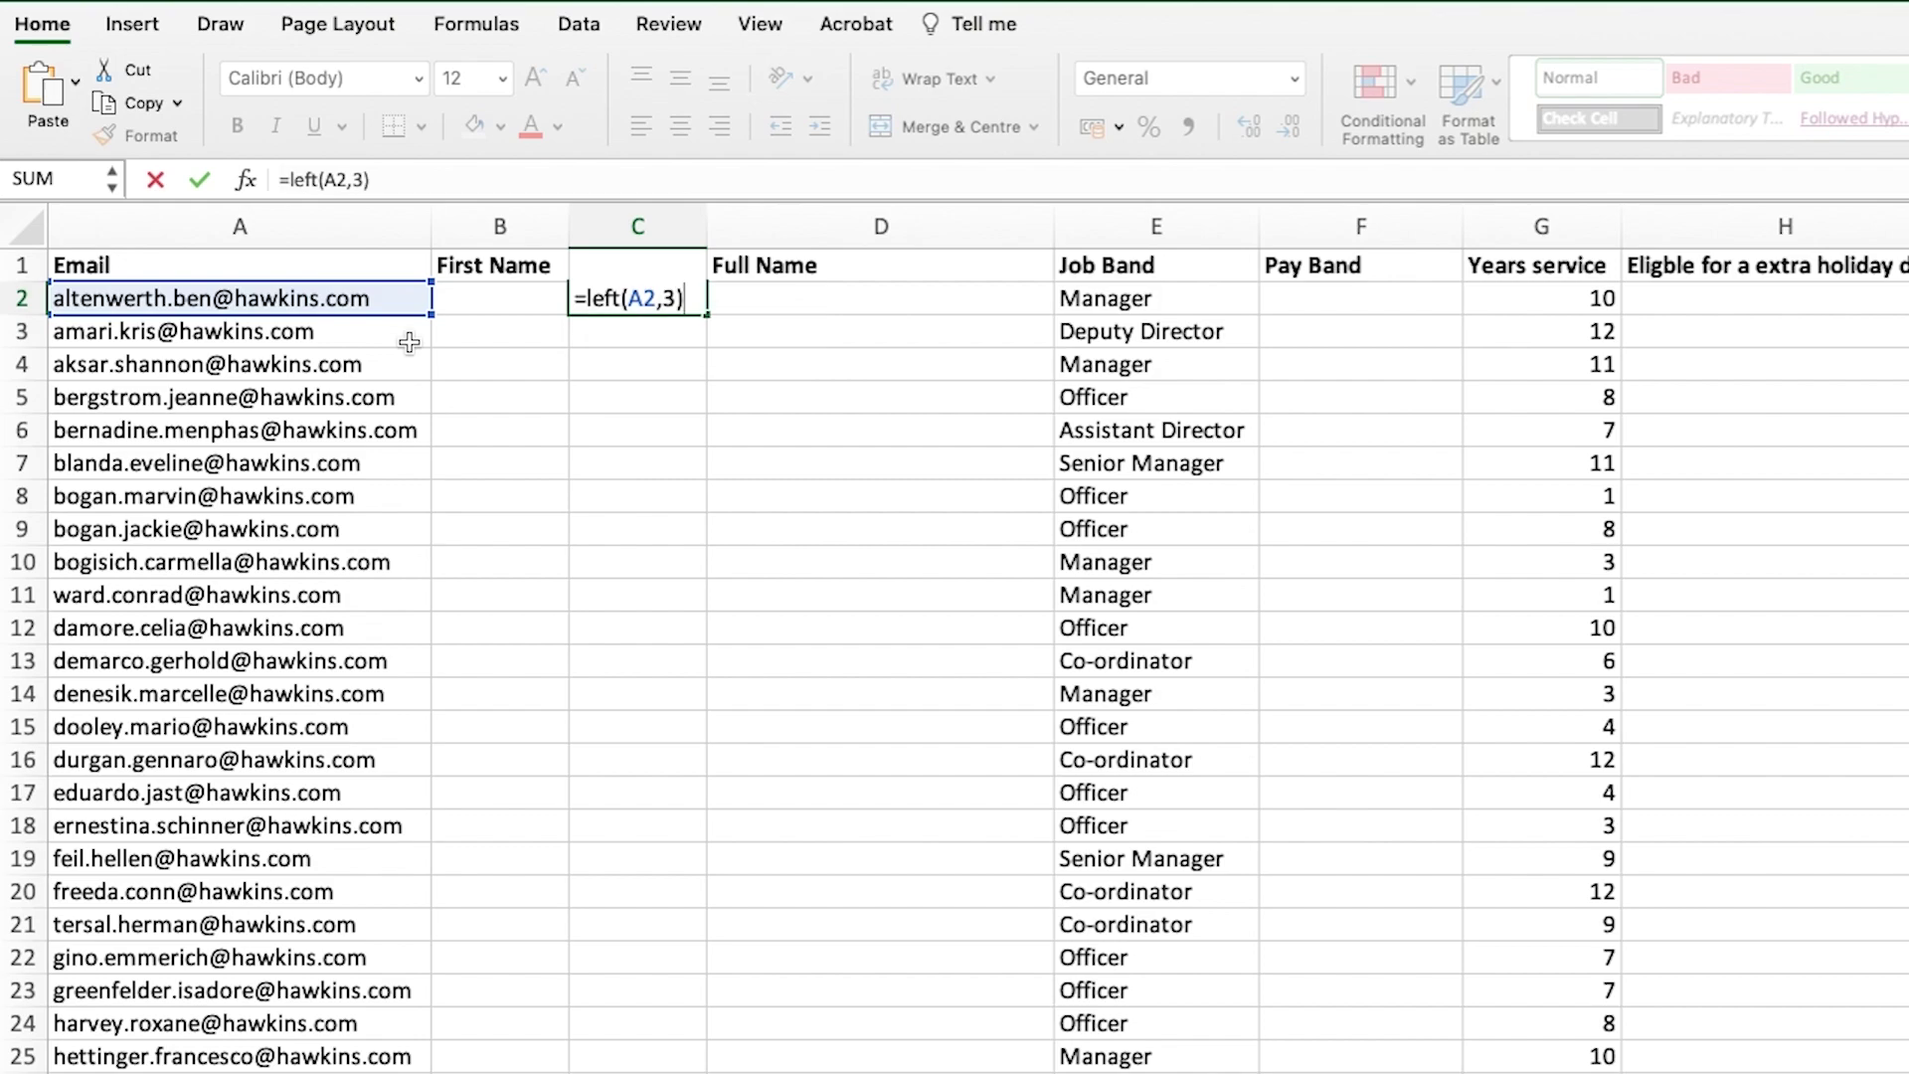
pyautogui.press('Return')
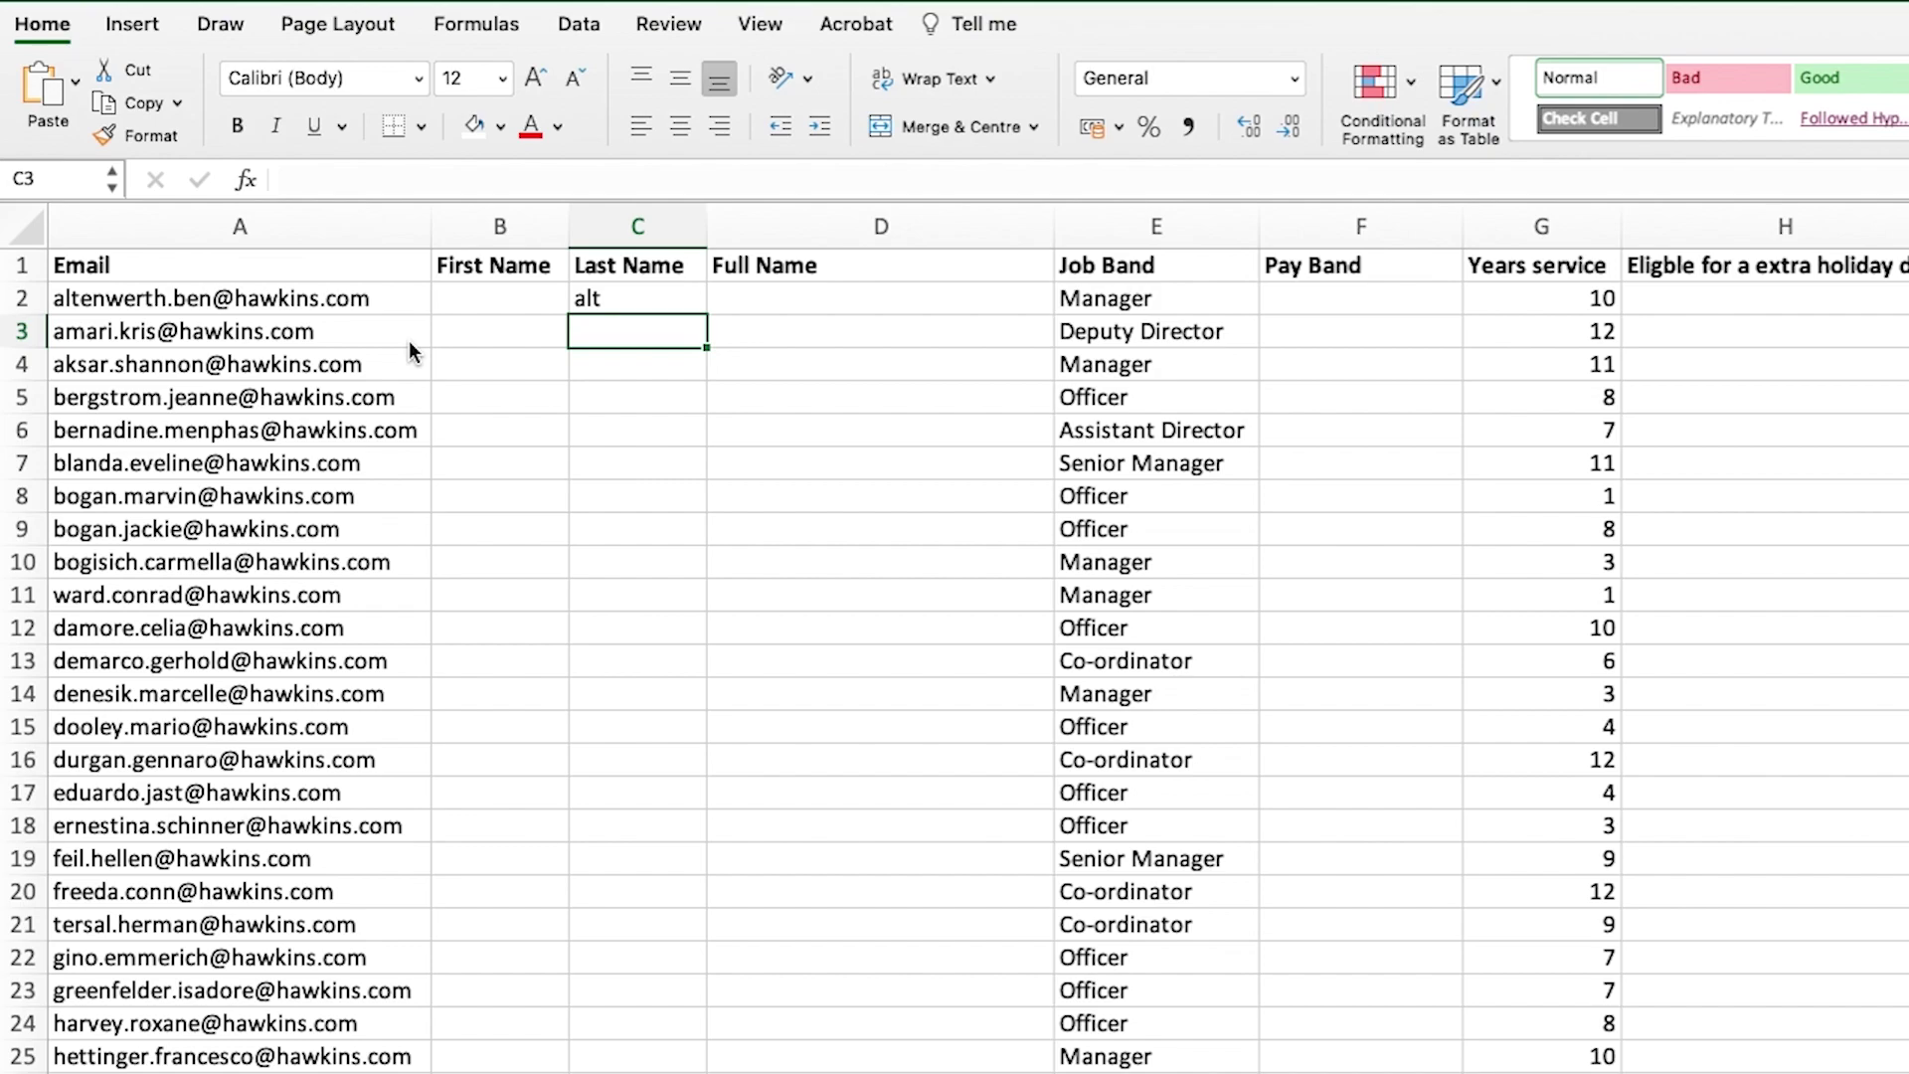
# - Change C2 to =LEFT(A2,FIND(".",A2,1)), returning 'altenwerth.' with its trailing dot
pyautogui.click(592, 294)
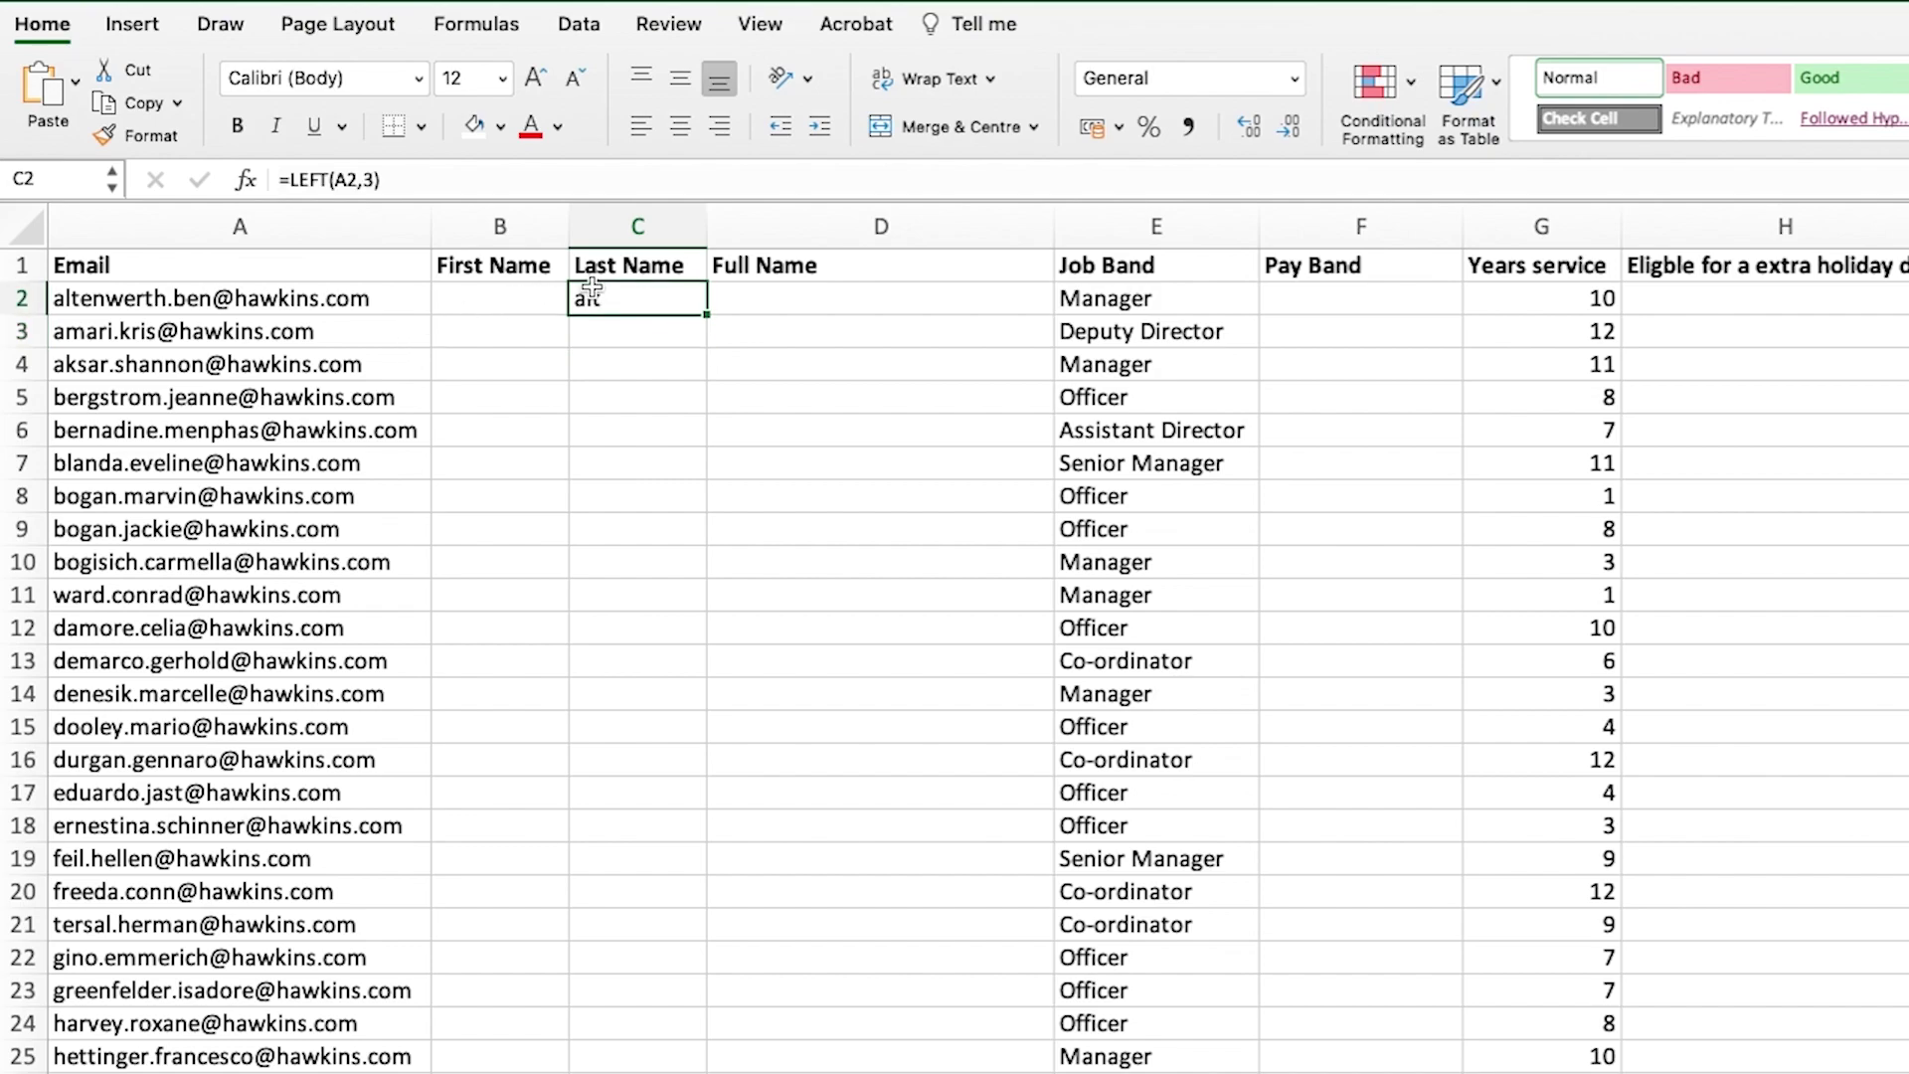
pyautogui.click(442, 187)
pyautogui.press('BackSpace')
pyautogui.press('BackSpace')
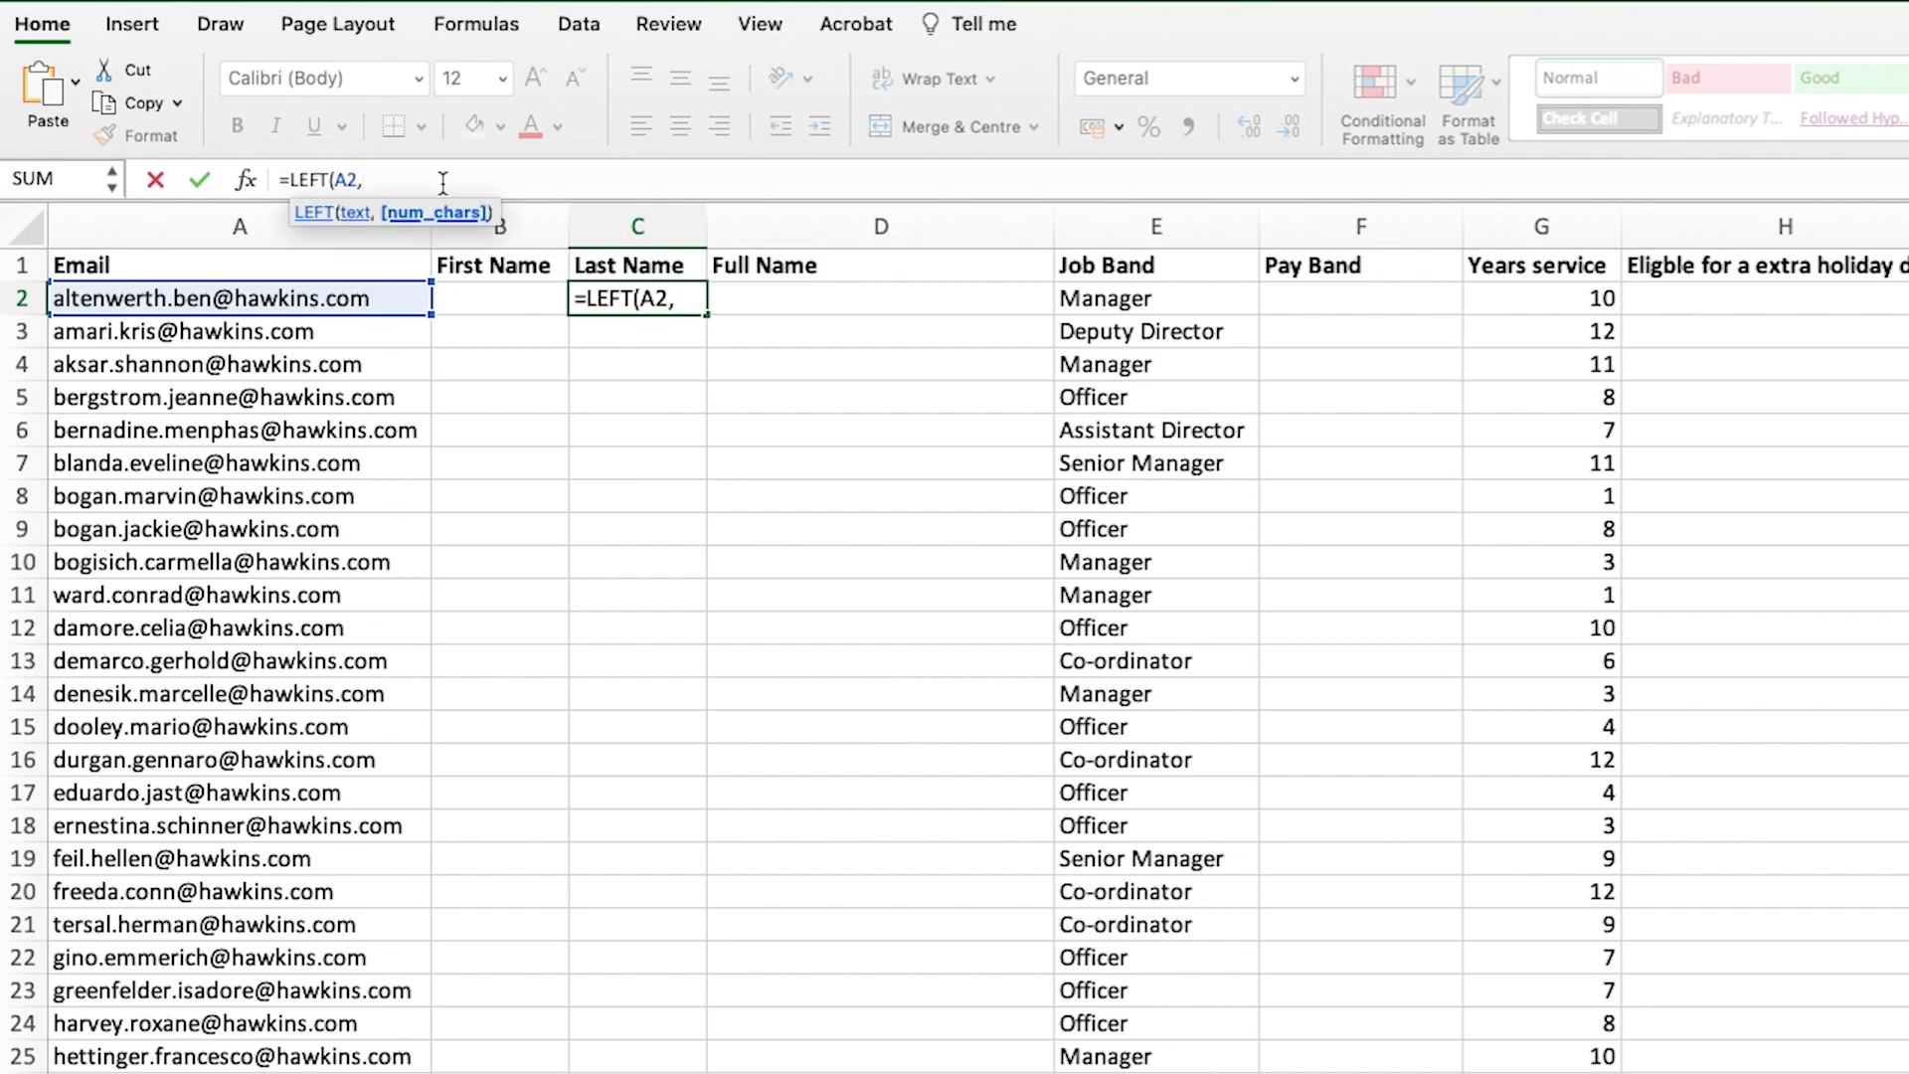
pyautogui.write('fi')
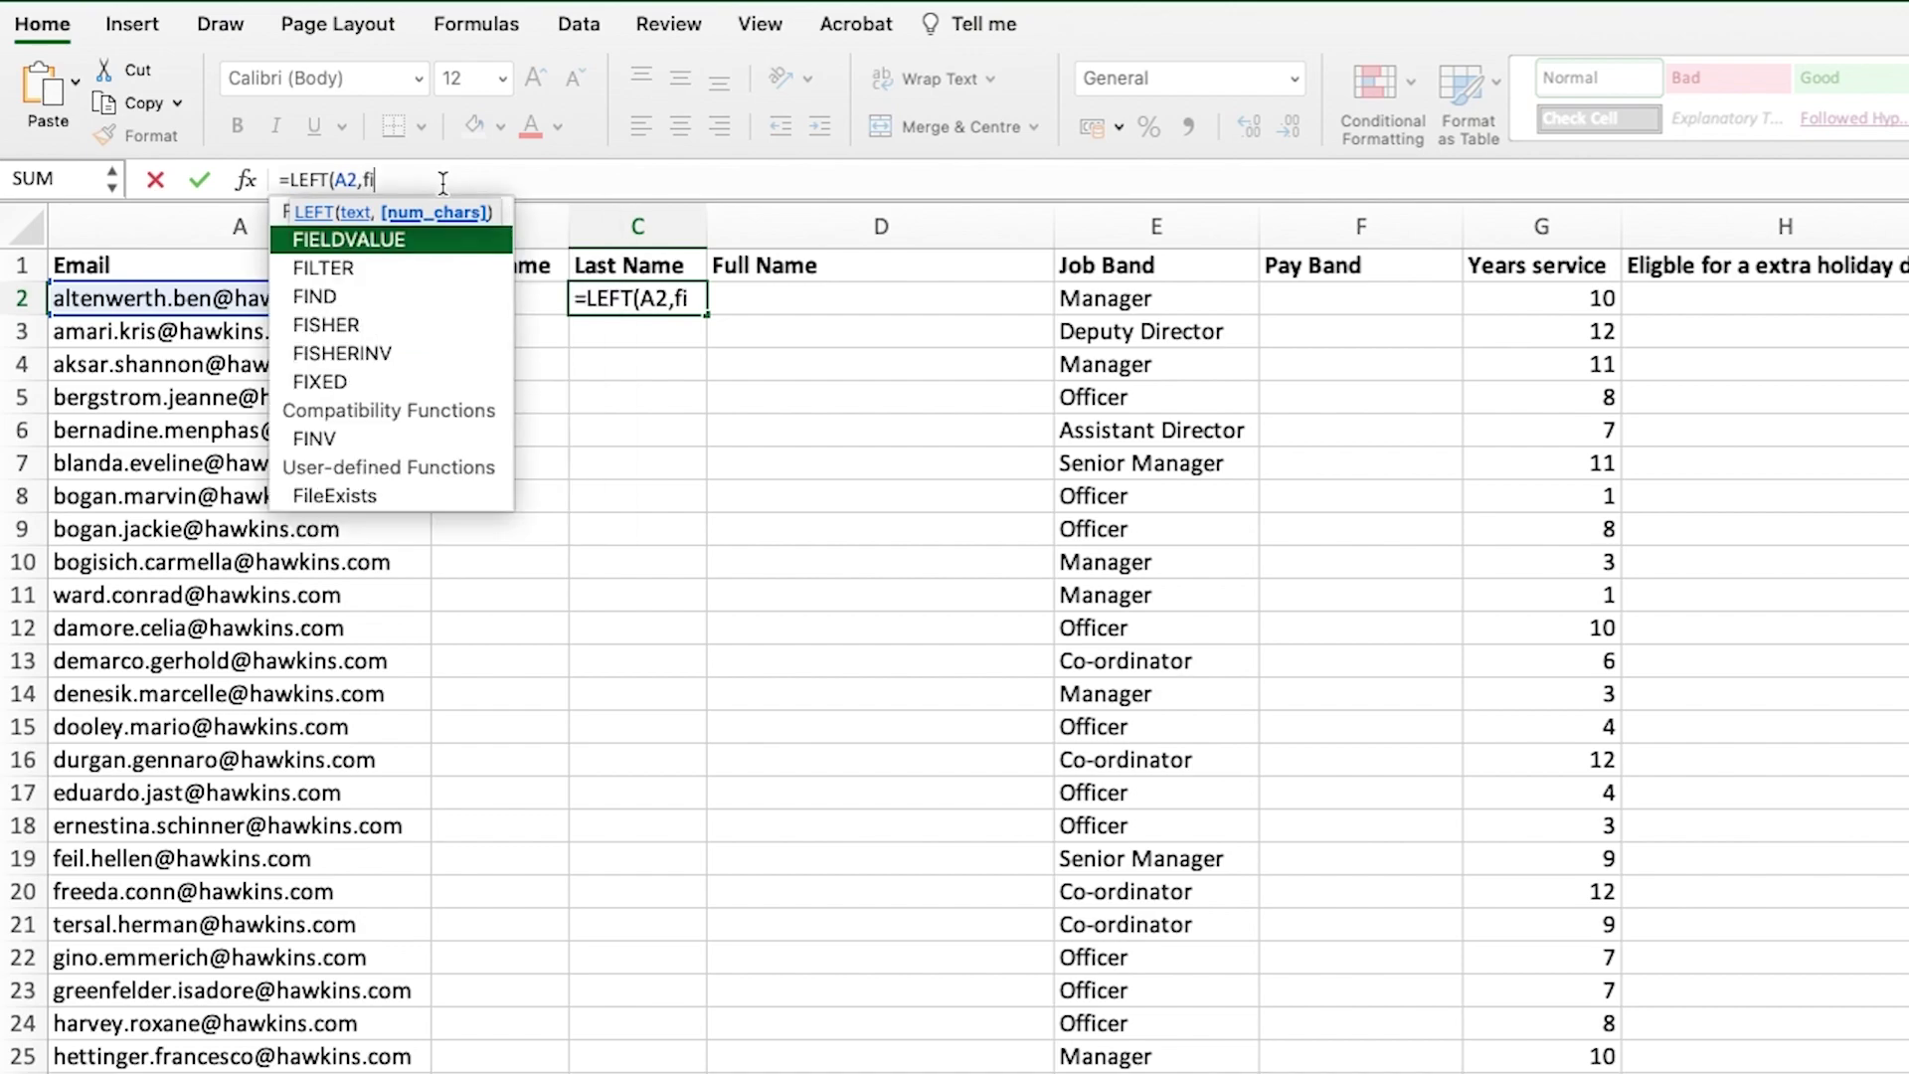
pyautogui.write('nd(')
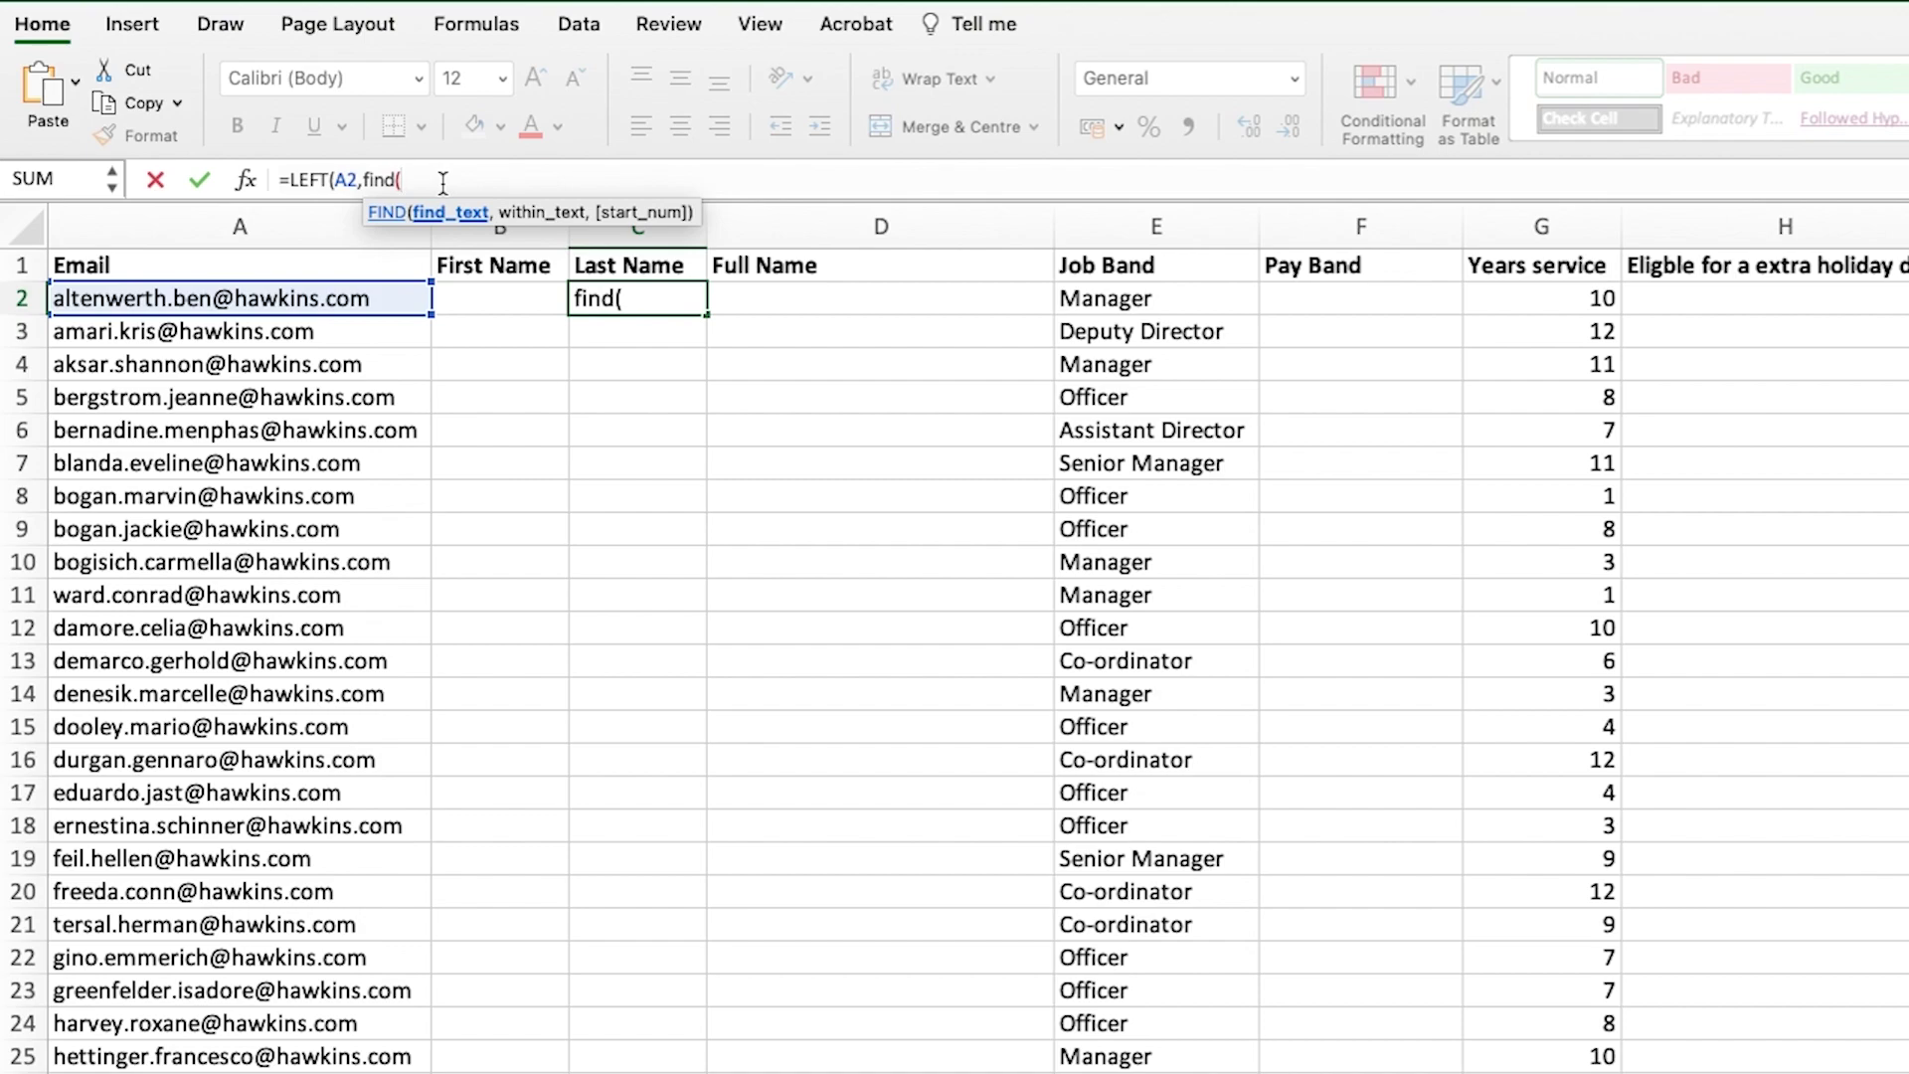
pyautogui.write('"."')
pyautogui.write(',')
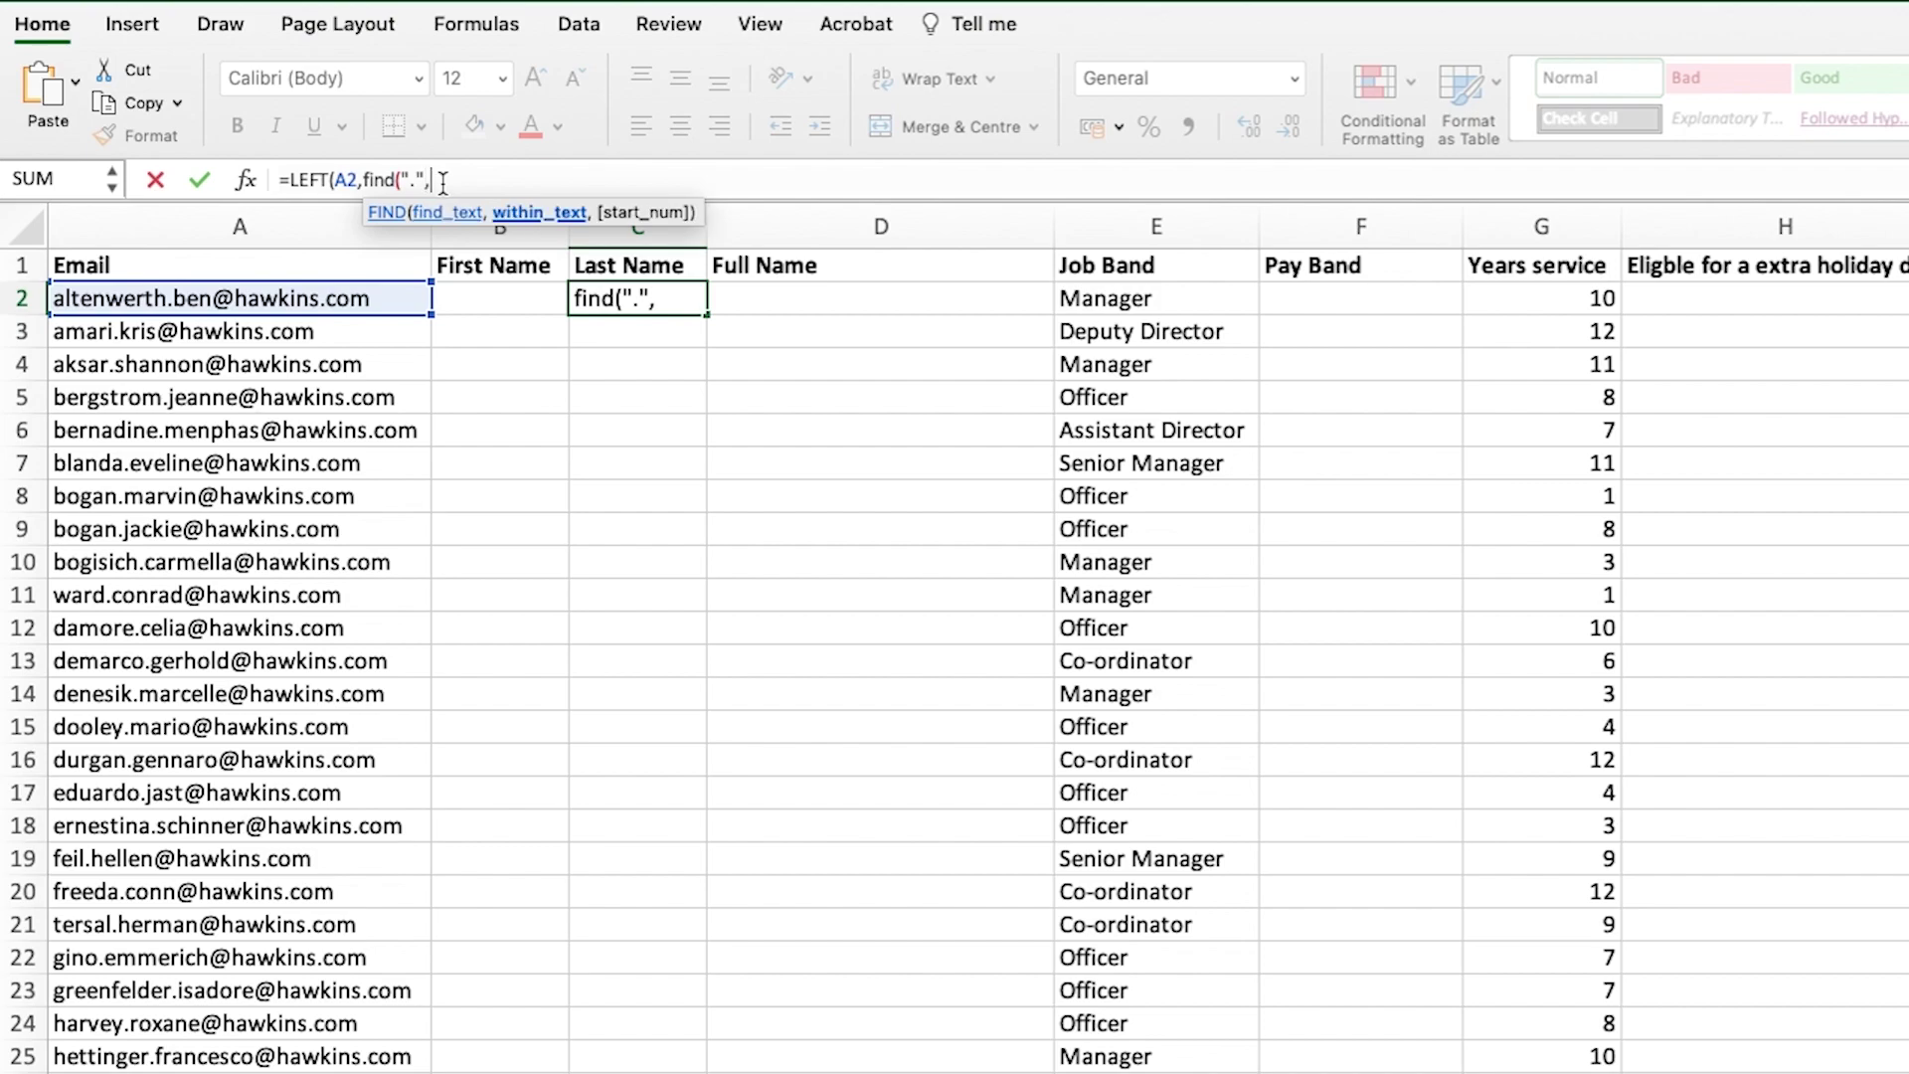
pyautogui.click(320, 300)
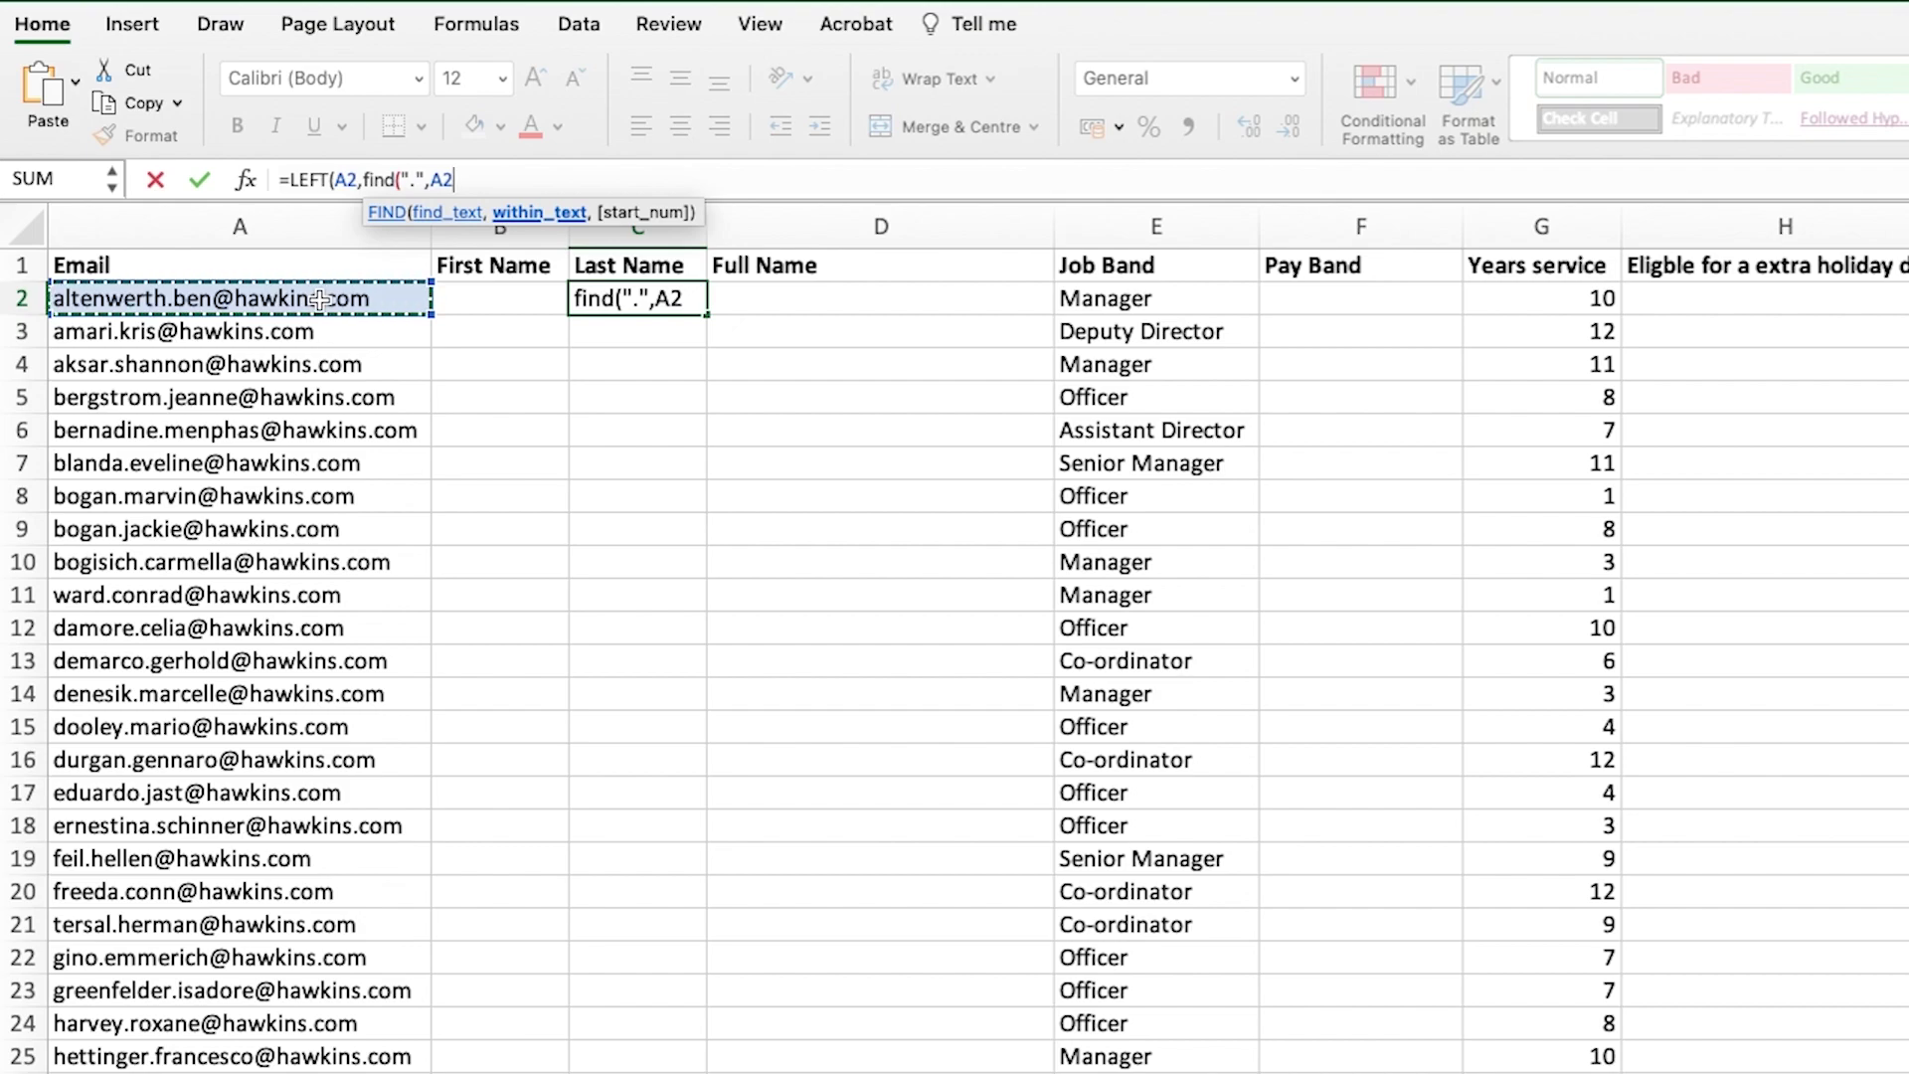
pyautogui.write(',')
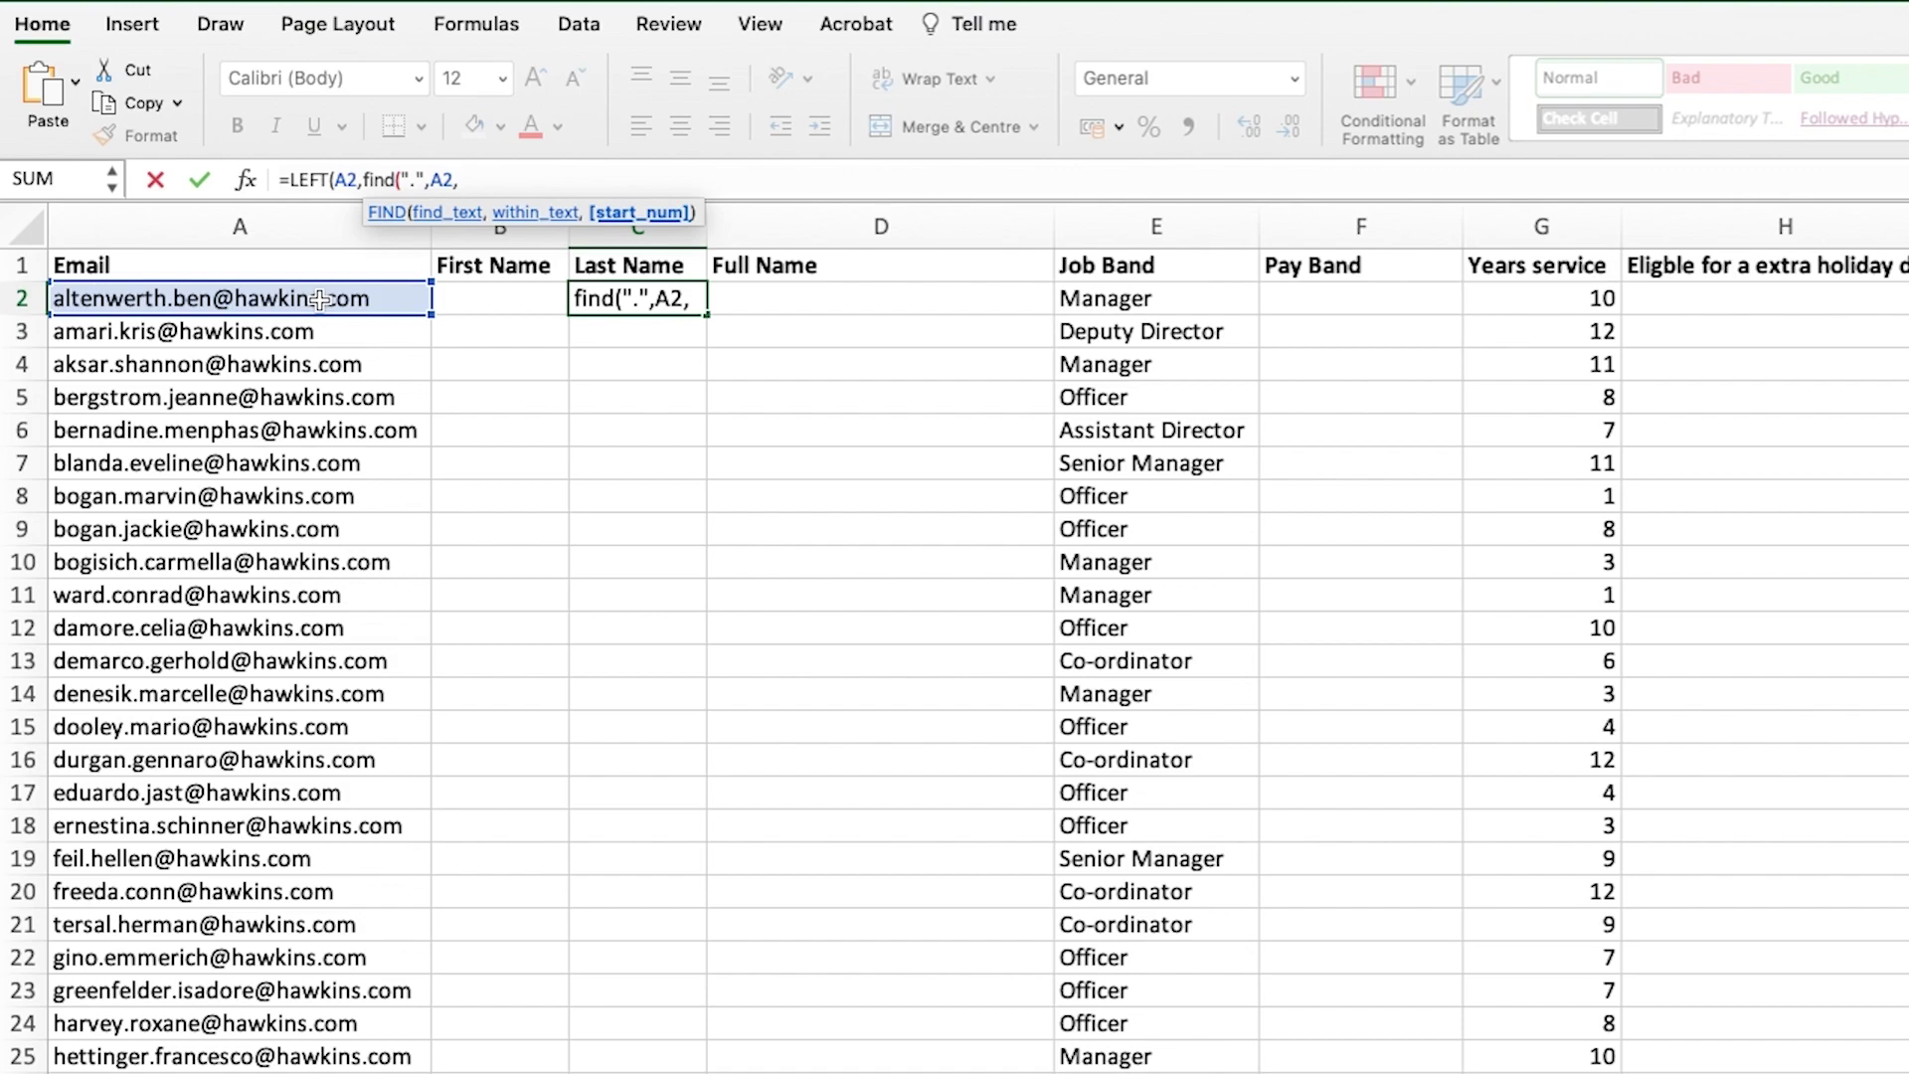
pyautogui.write('1')
pyautogui.write(')')
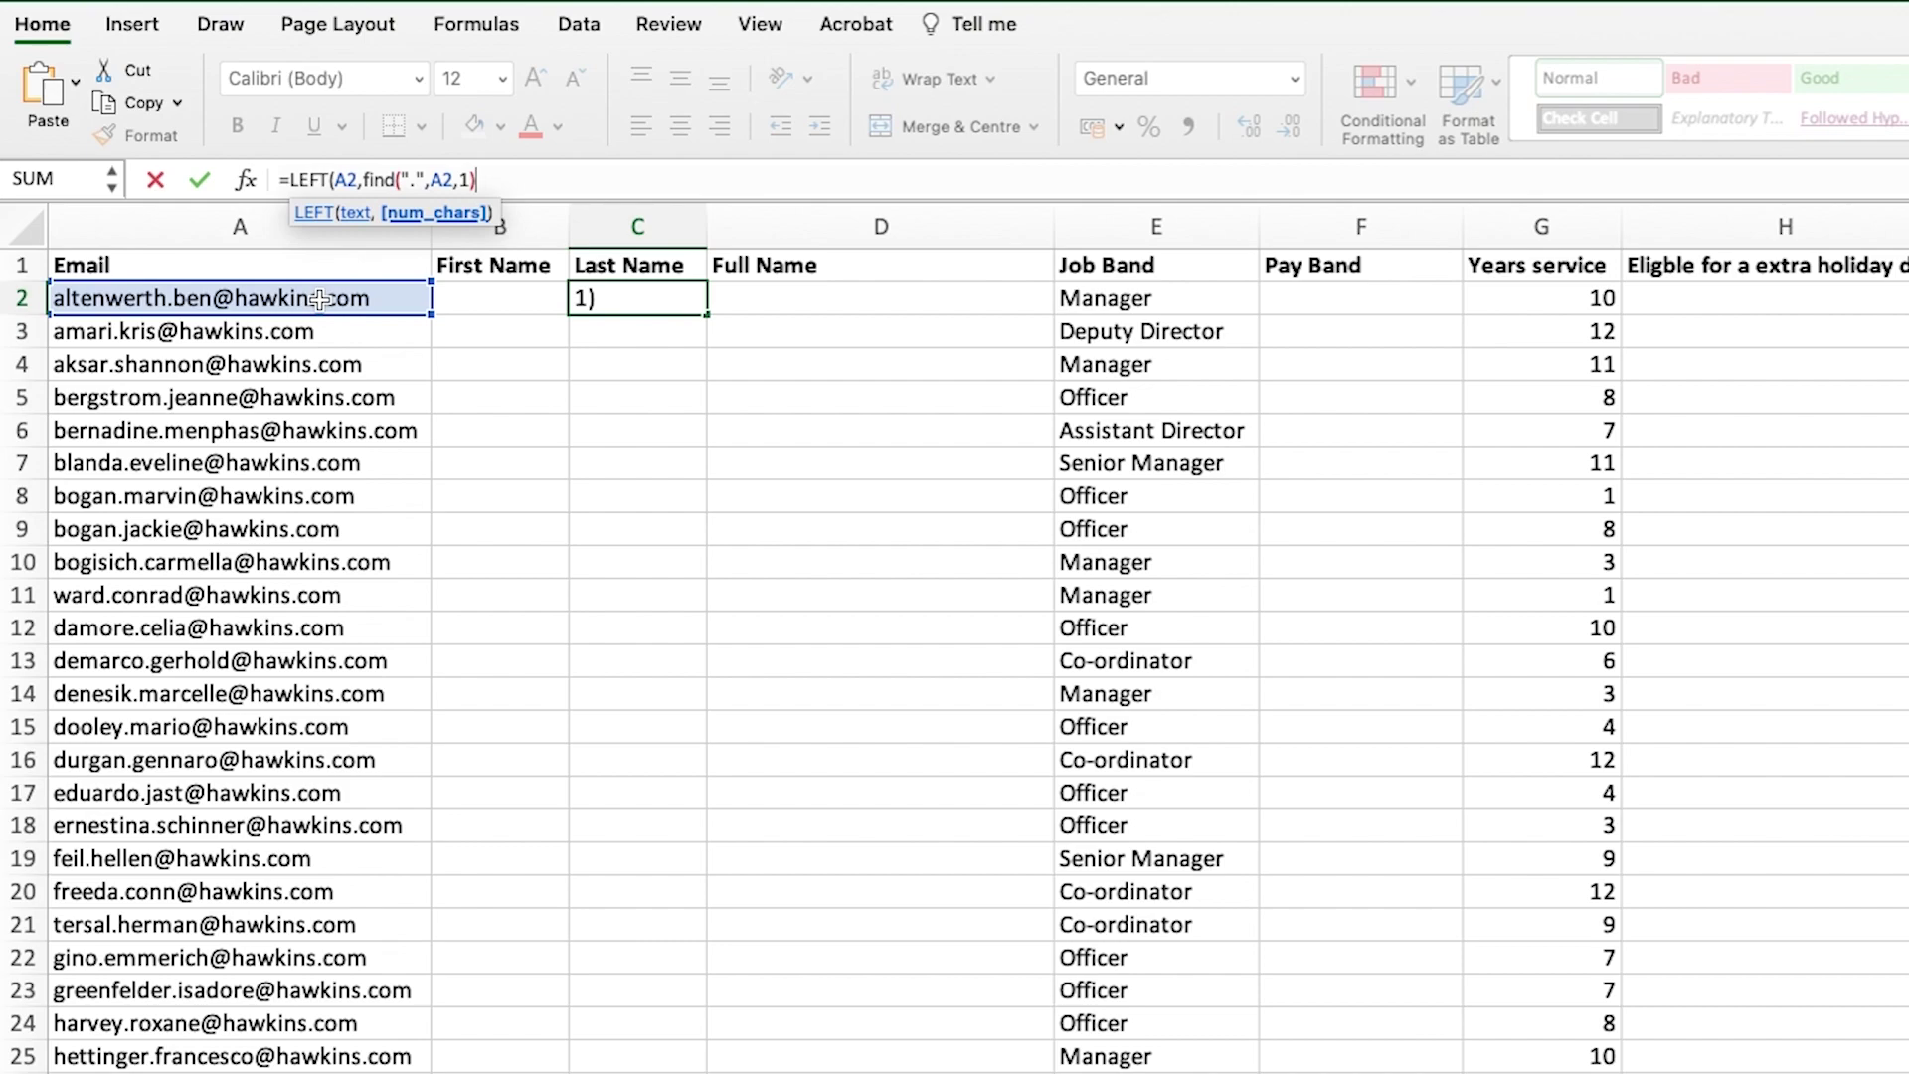
pyautogui.write(')')
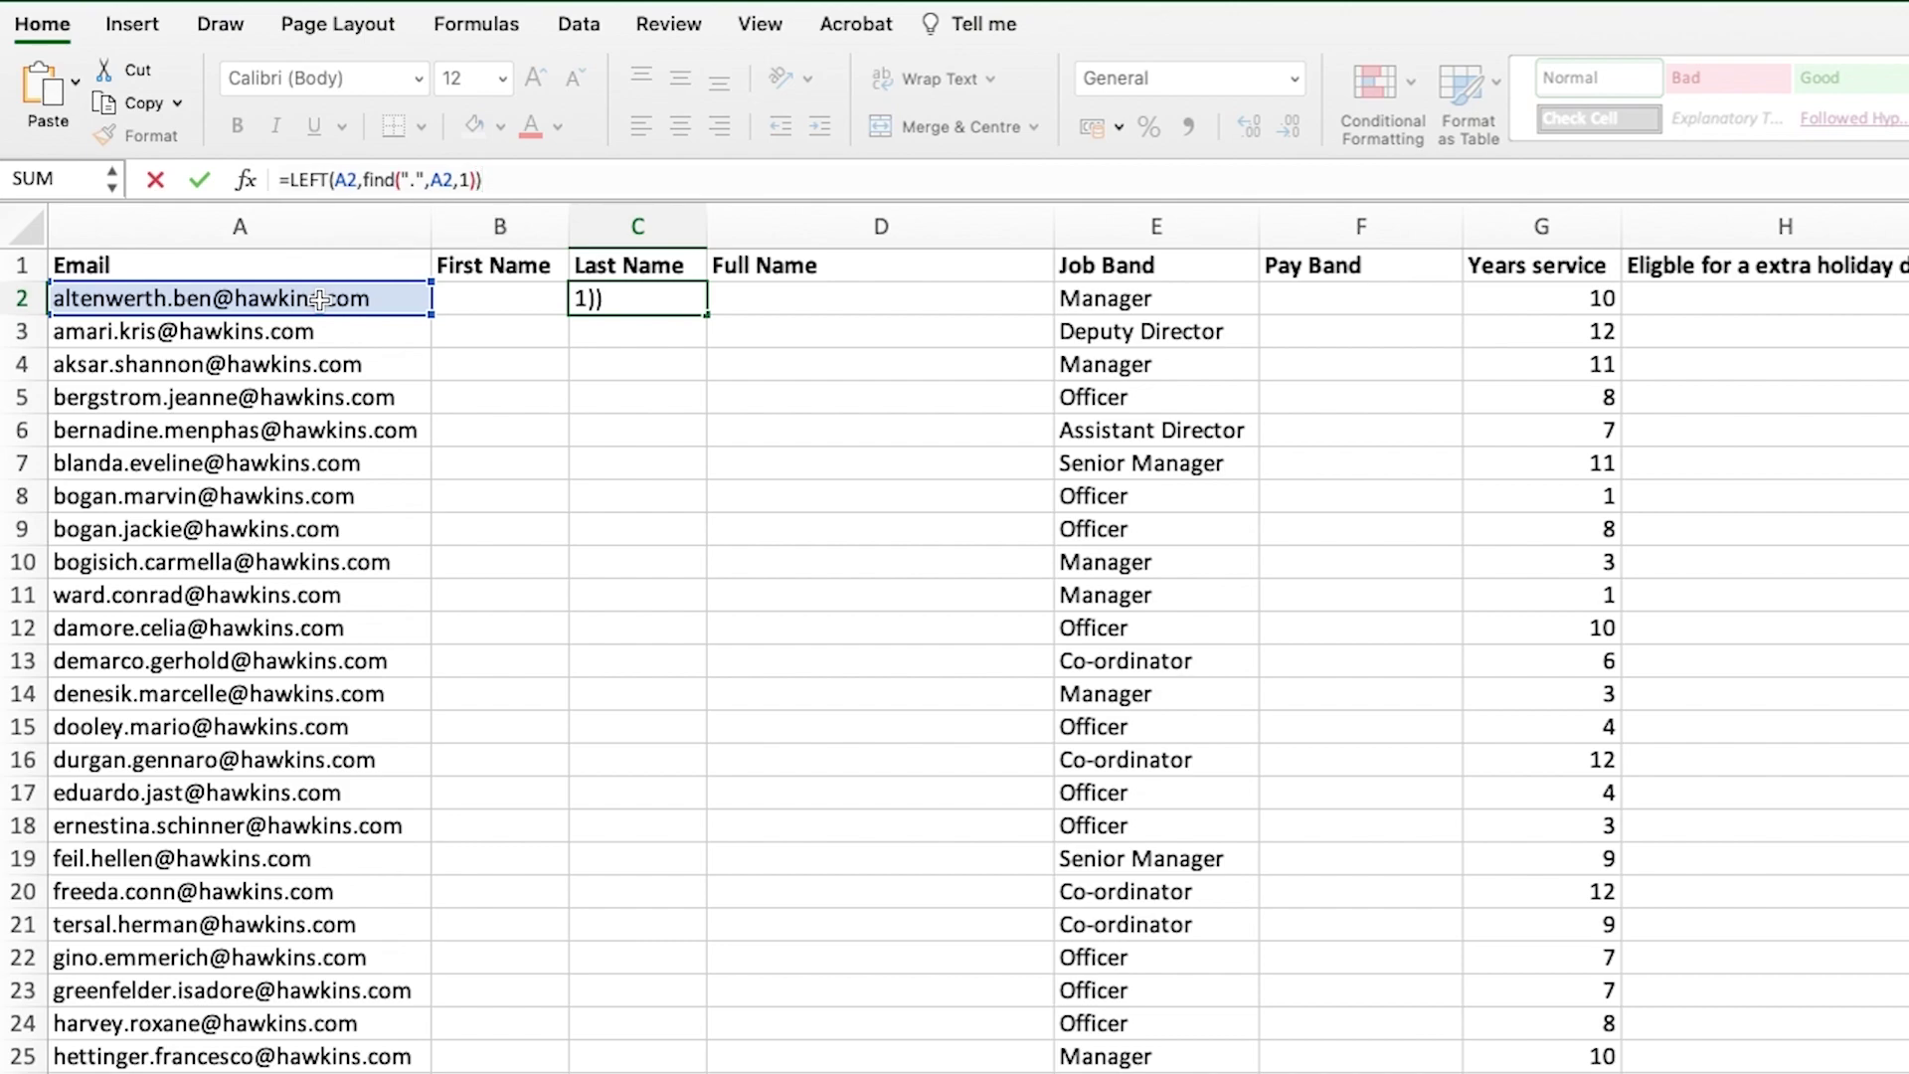
pyautogui.press('Return')
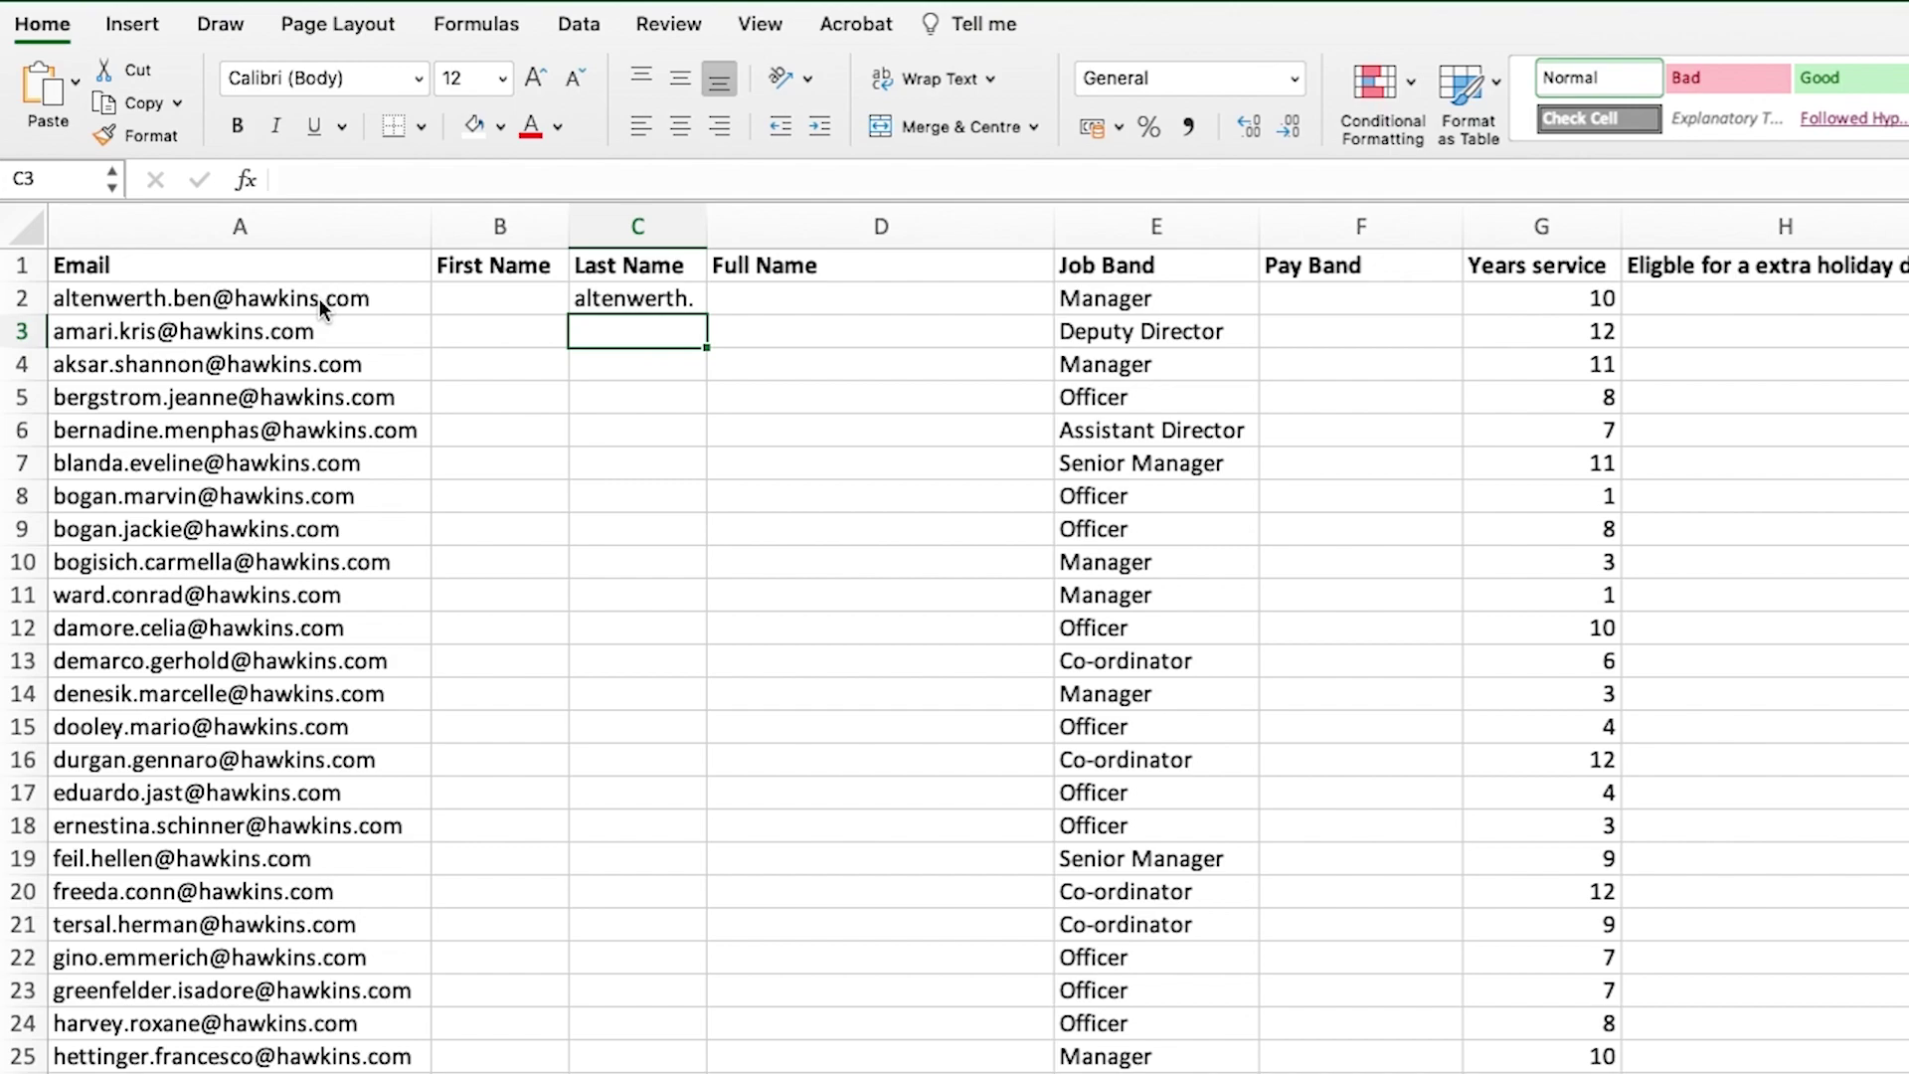
# - Append -1 to C2's FIND so =LEFT(A2,FIND(".",A2,1)-1) drops the dot
pyautogui.press('Up')
pyautogui.click(487, 181)
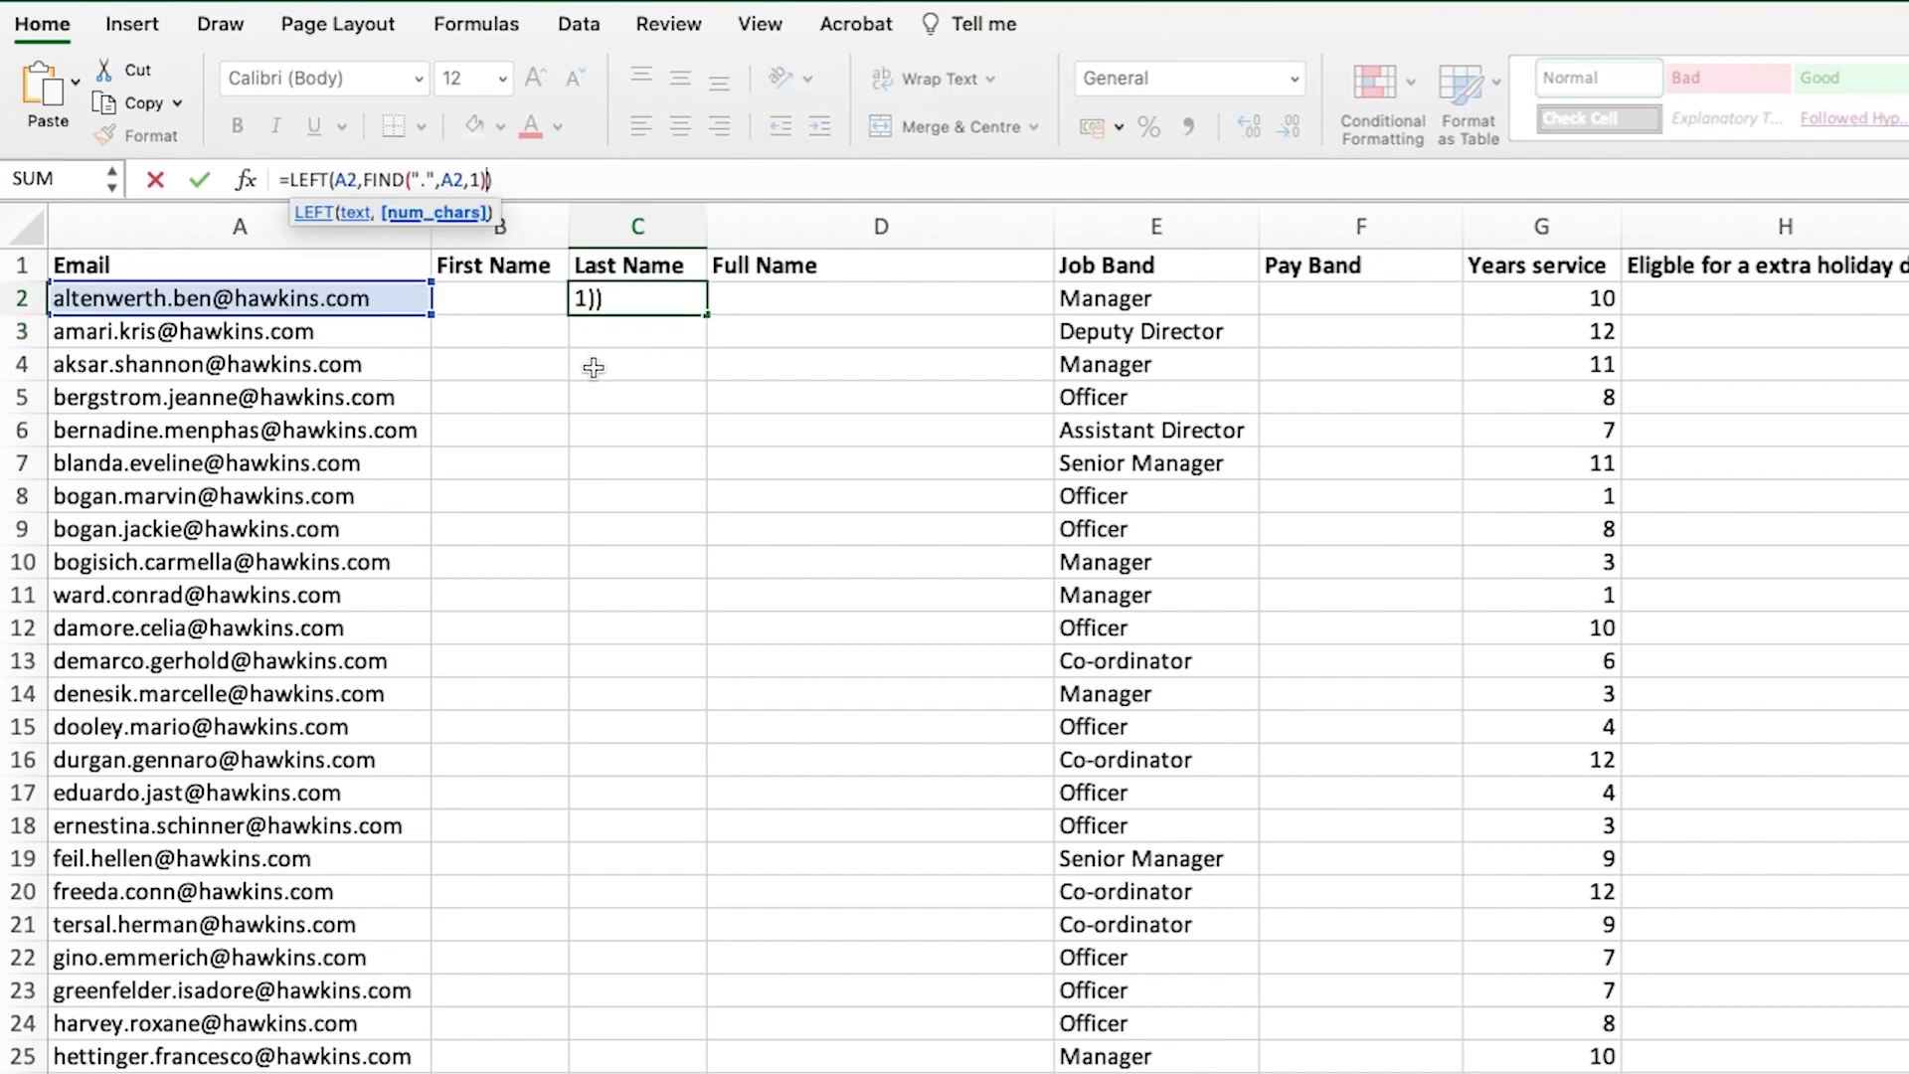
pyautogui.write('-1')
pyautogui.press('Return')
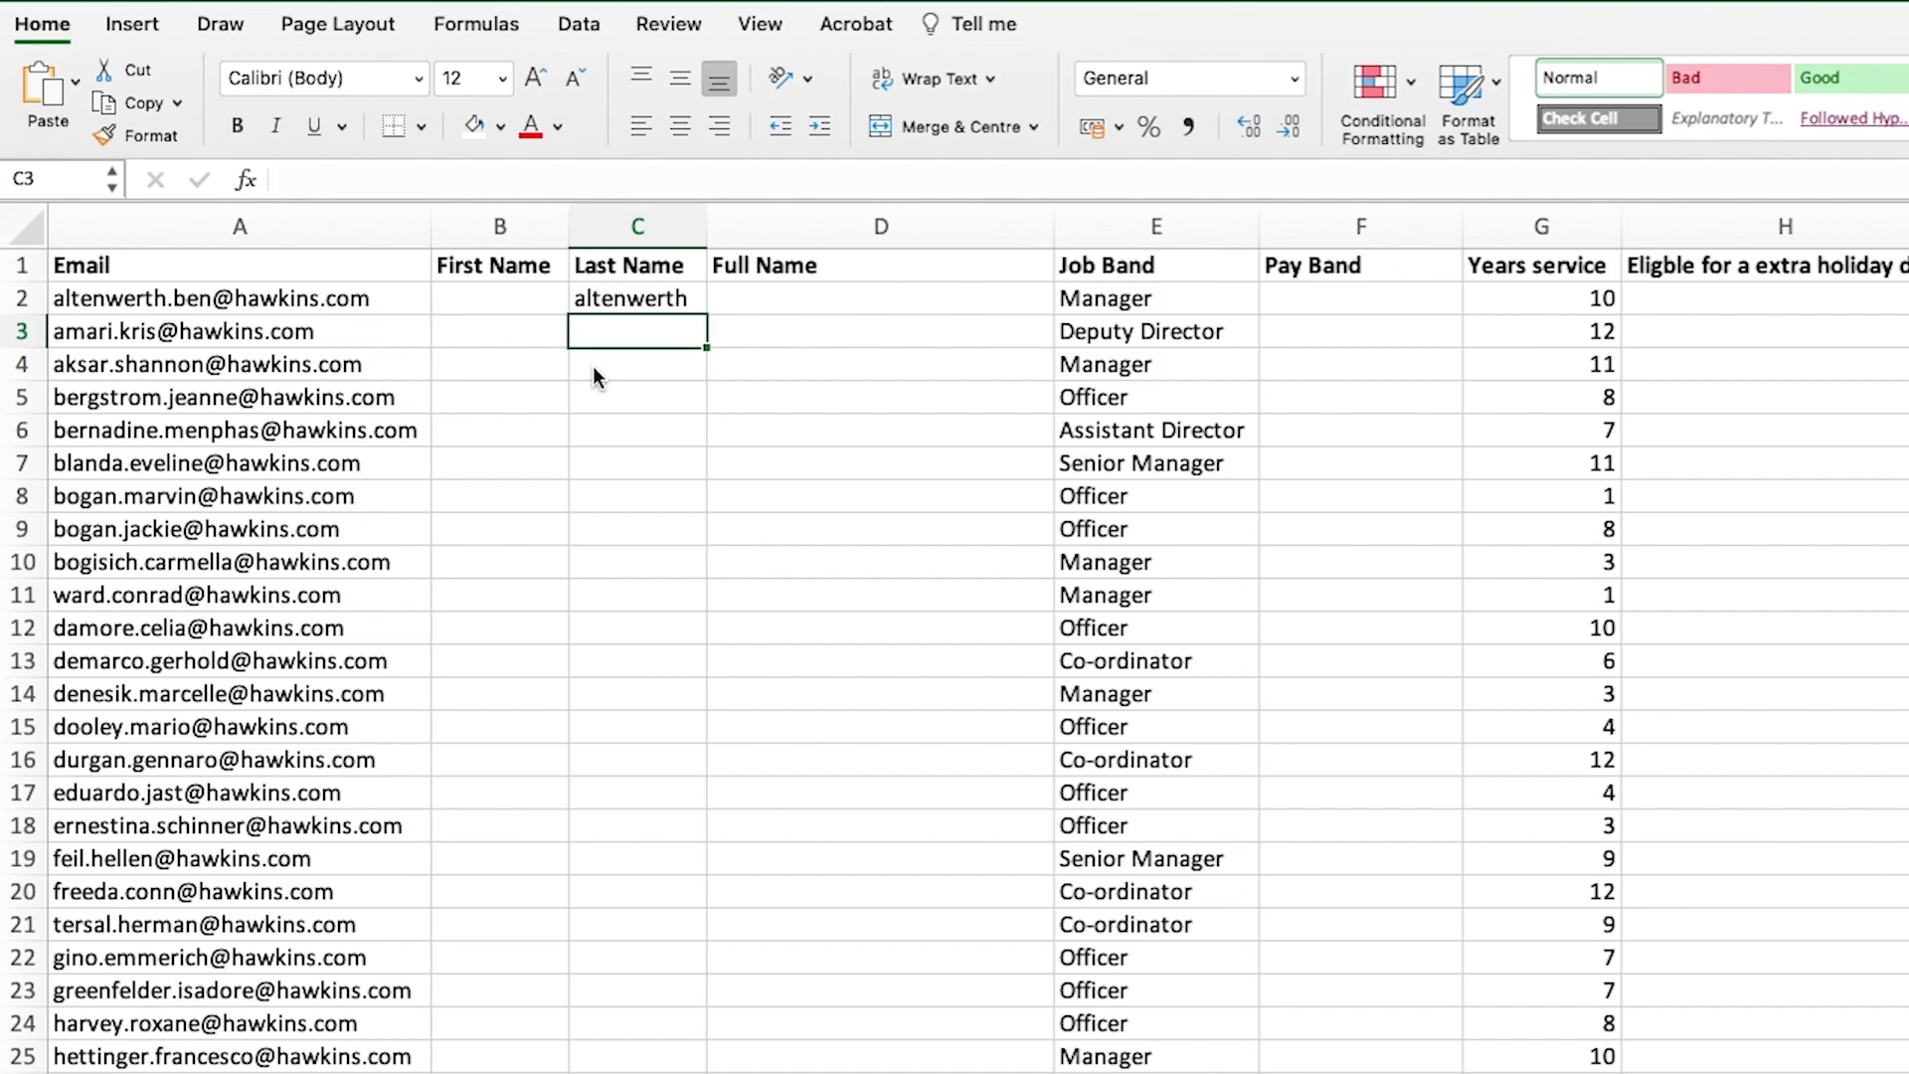
# - Fill C2's surname formula down column C with Ctrl+D
pyautogui.press('Up')
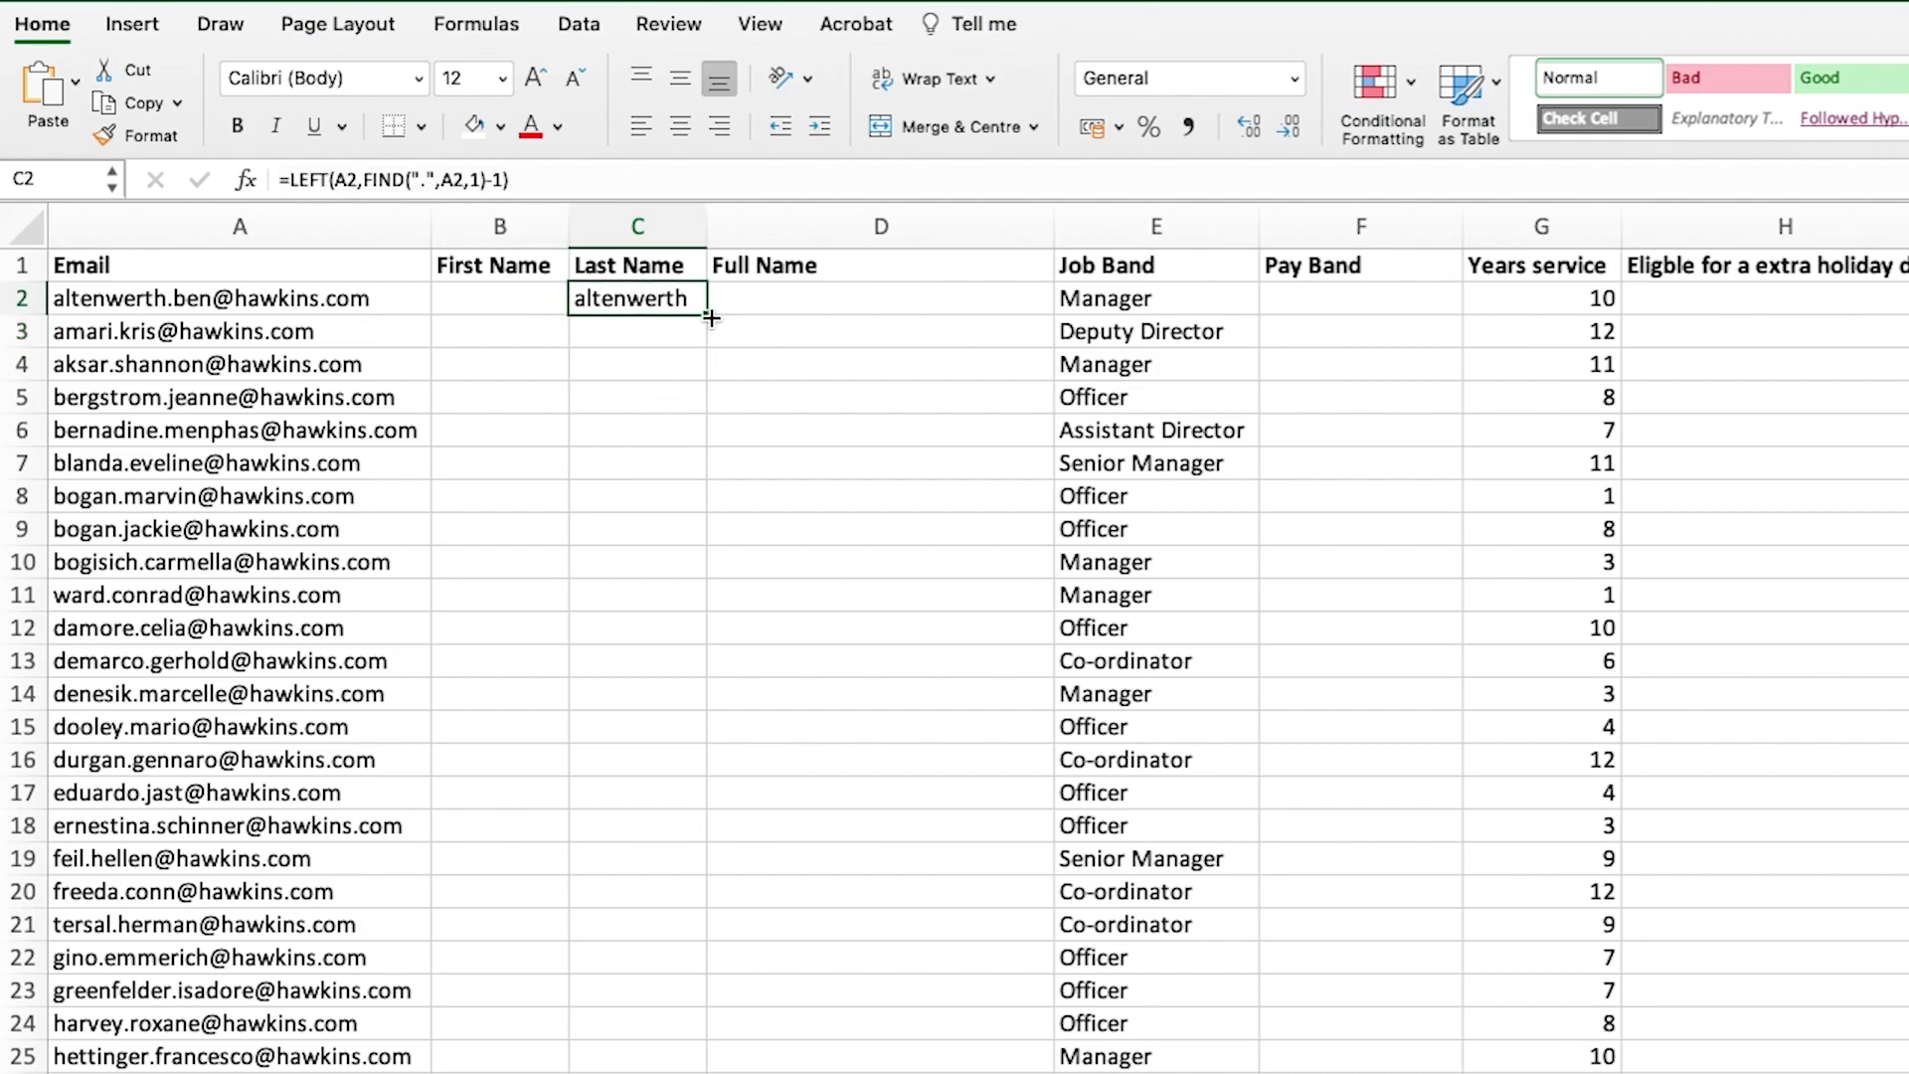
pyautogui.moveTo(709, 320); pyautogui.dragTo(735, 1072)
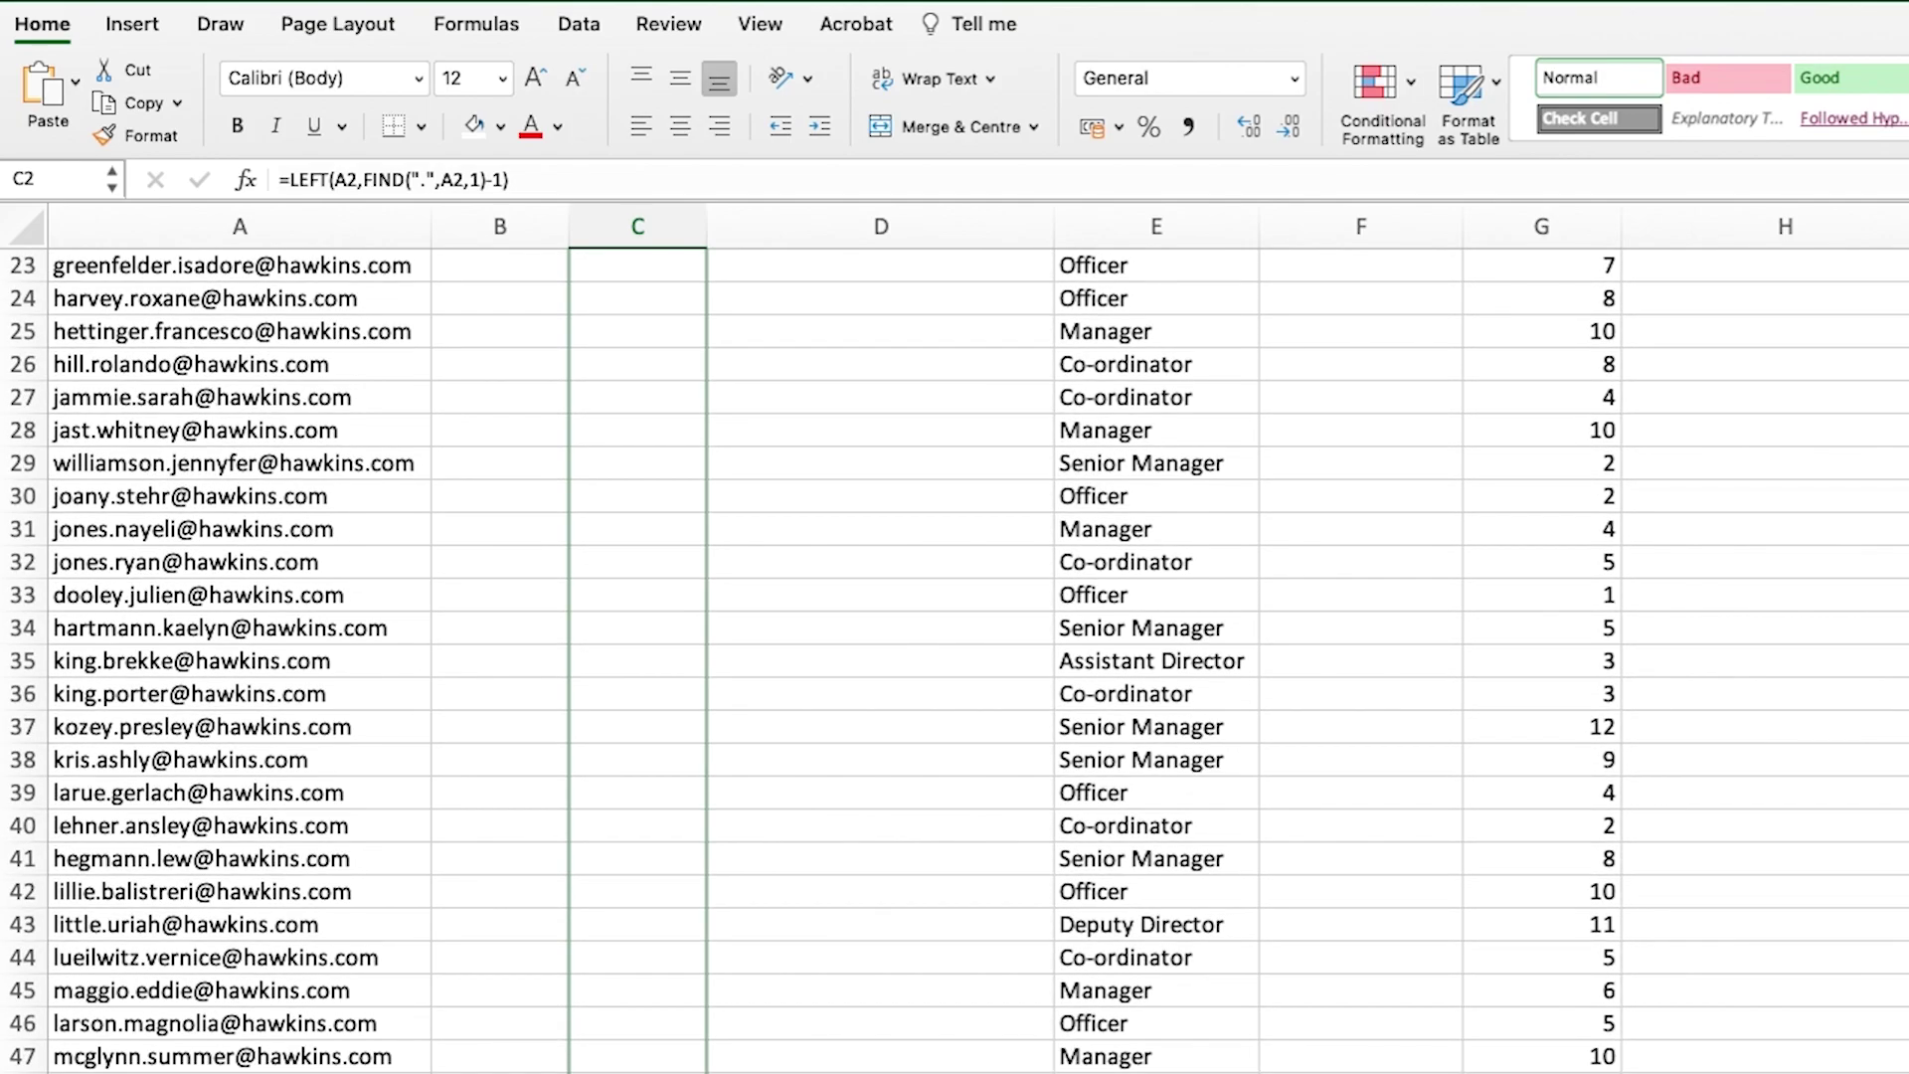
pyautogui.hotkey('ctrl', 'd')
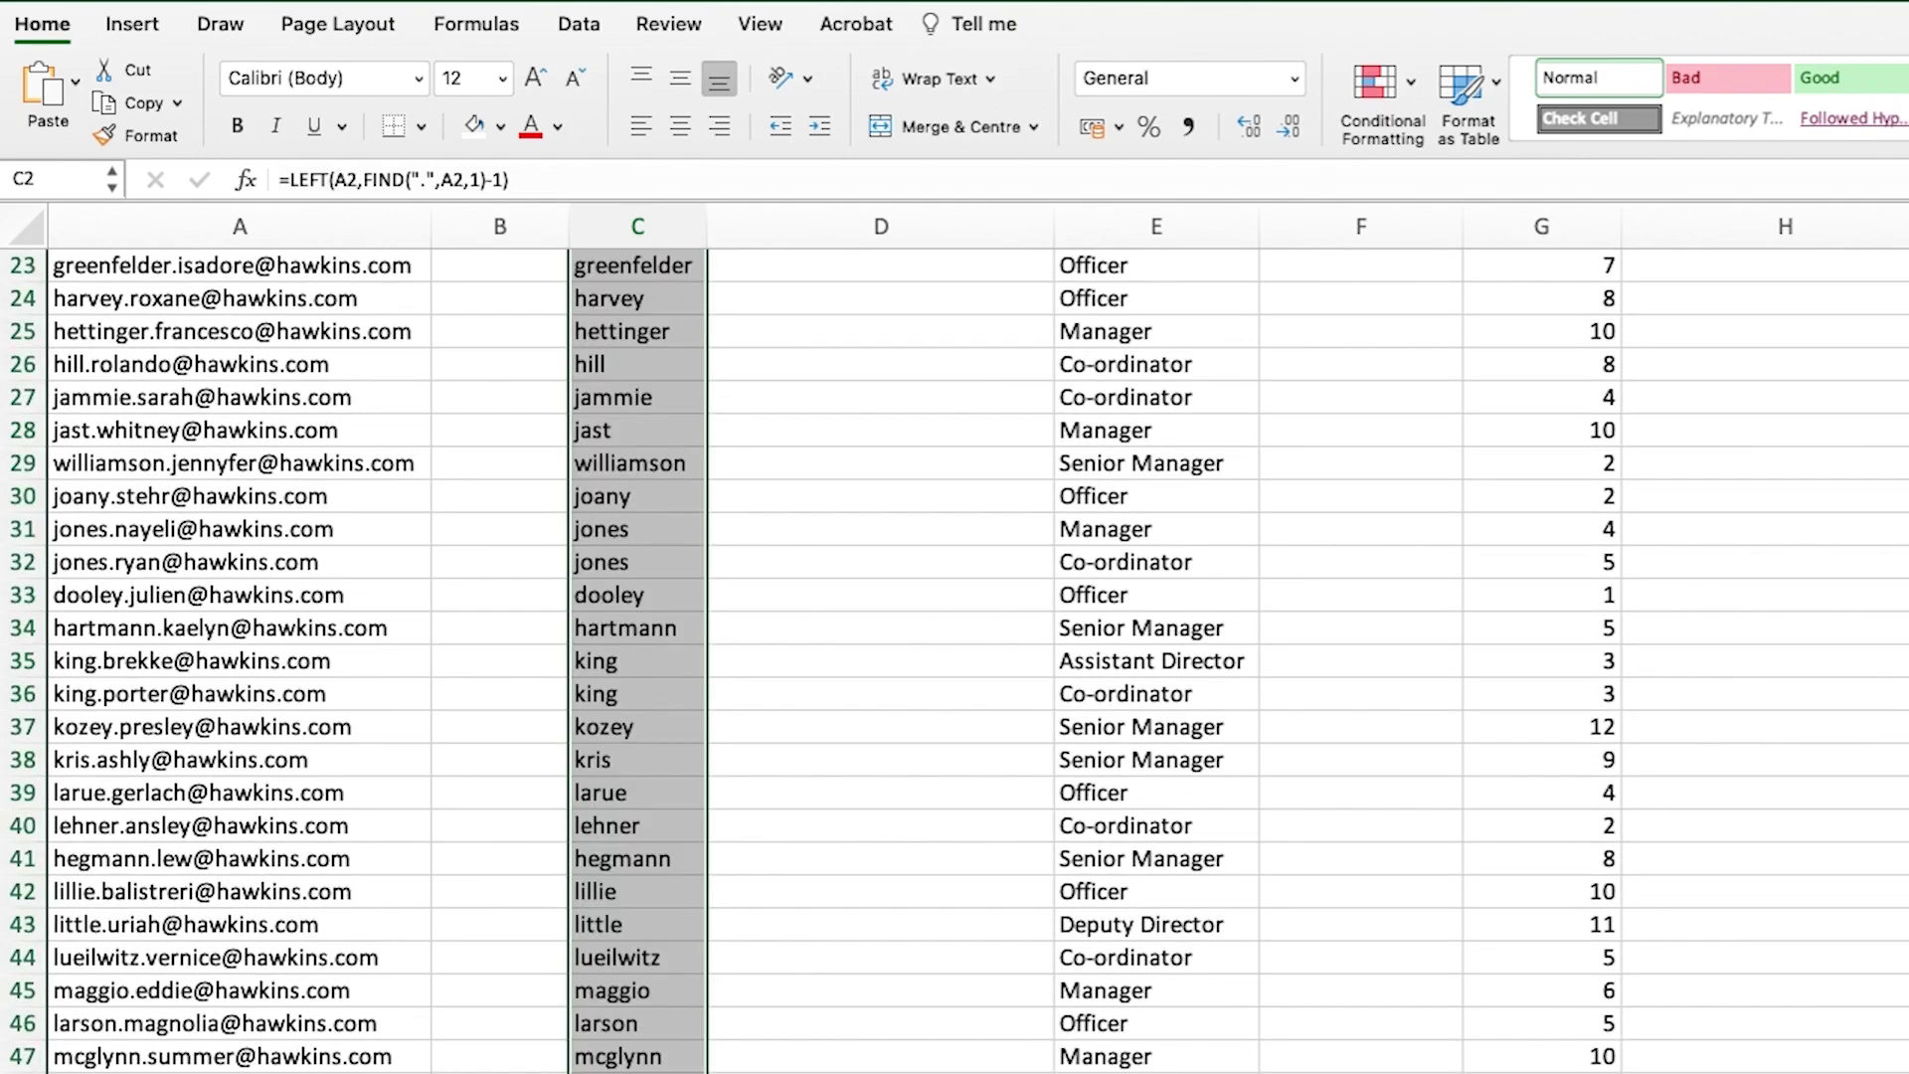
pyautogui.scroll(10, 954, 656)
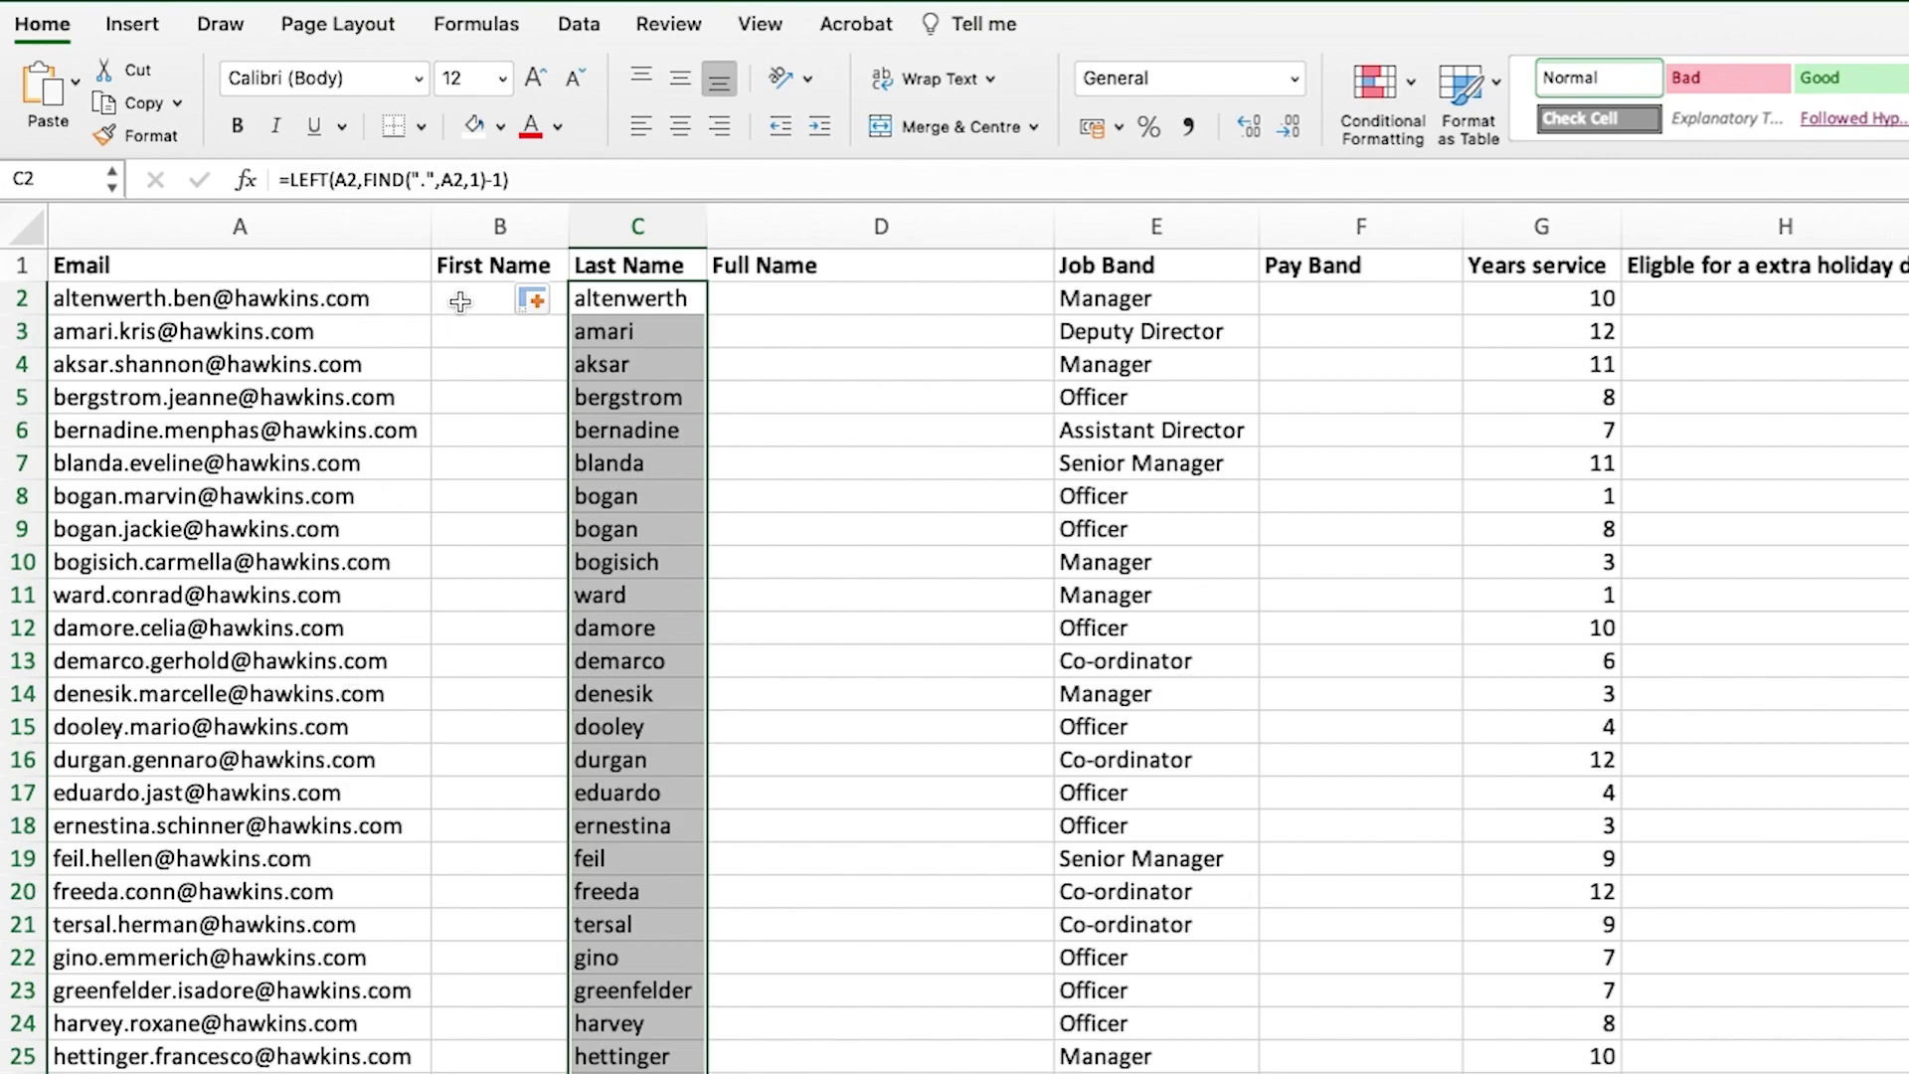
pyautogui.click(460, 301)
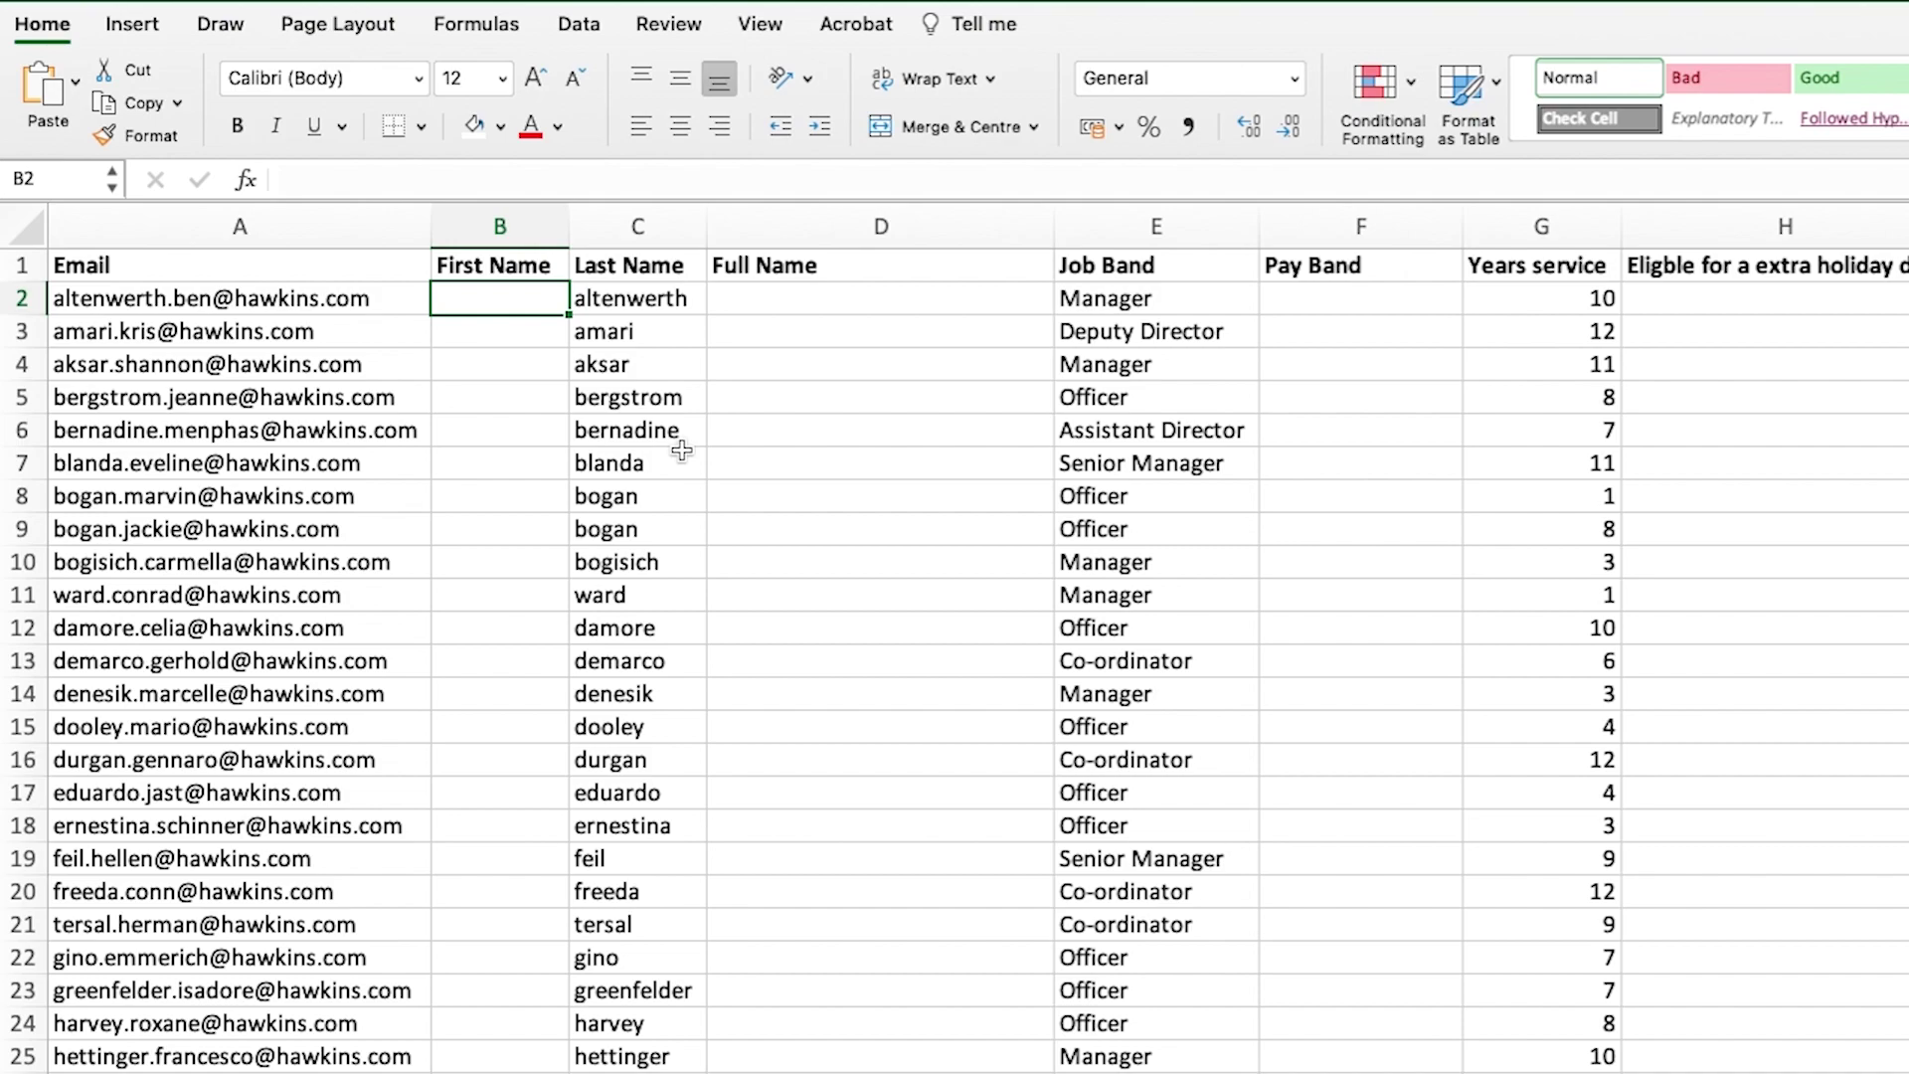
# - Begin B2's first-name formula as =mid(A2,find(".", on the A2 email
pyautogui.write('=mid')
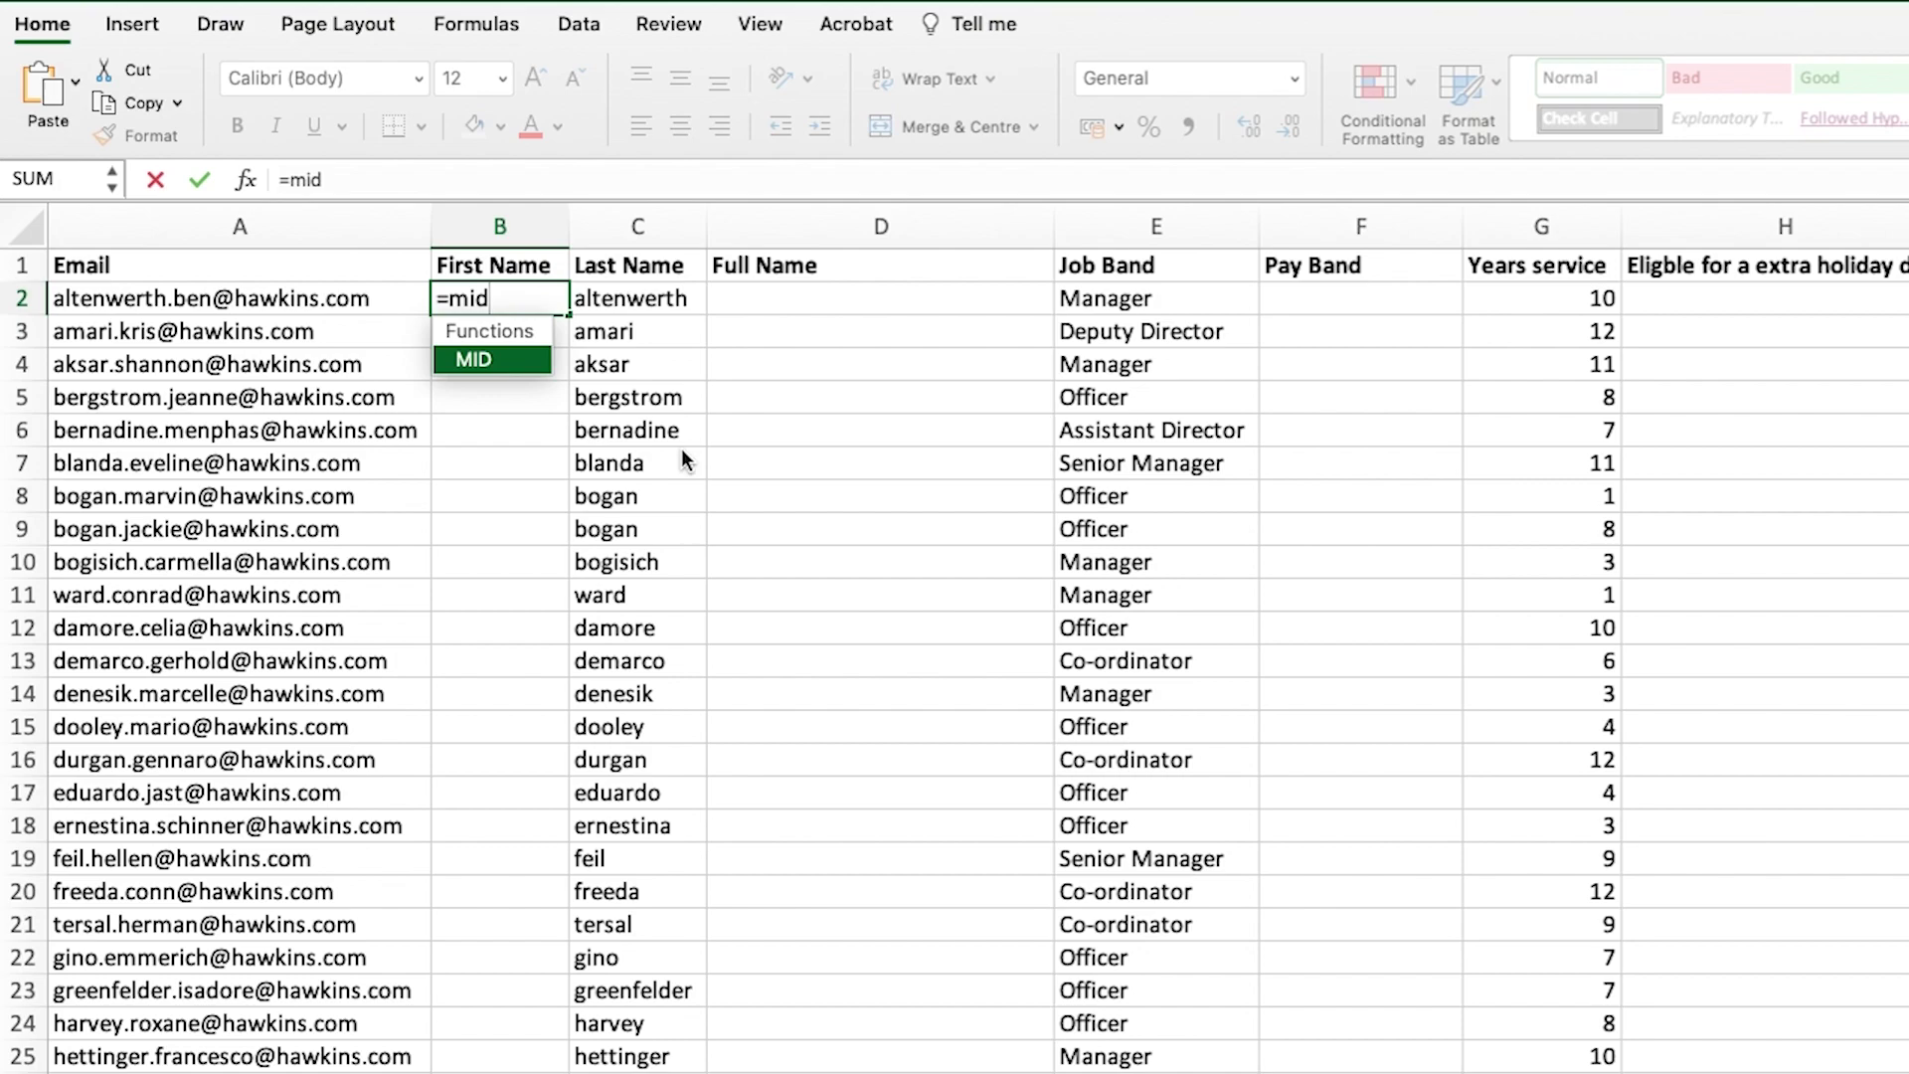
pyautogui.write('(')
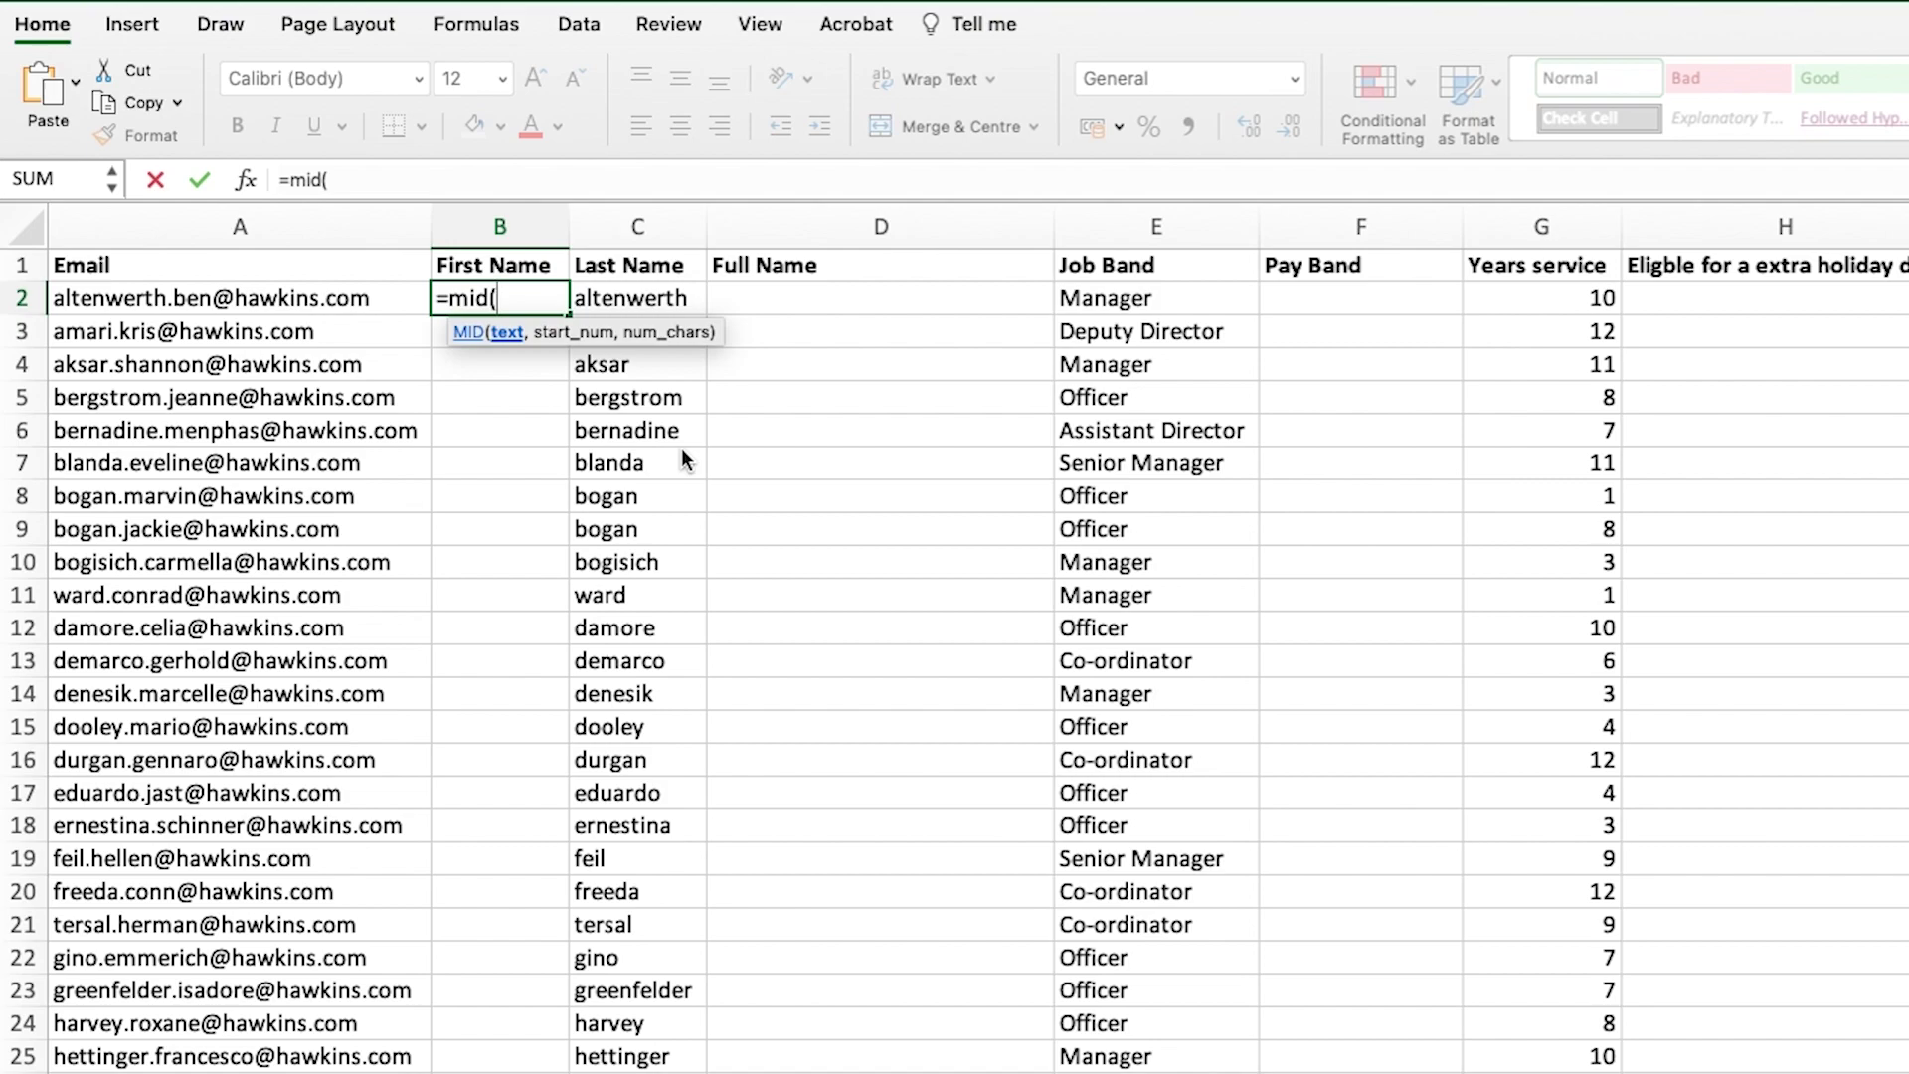
pyautogui.click(353, 299)
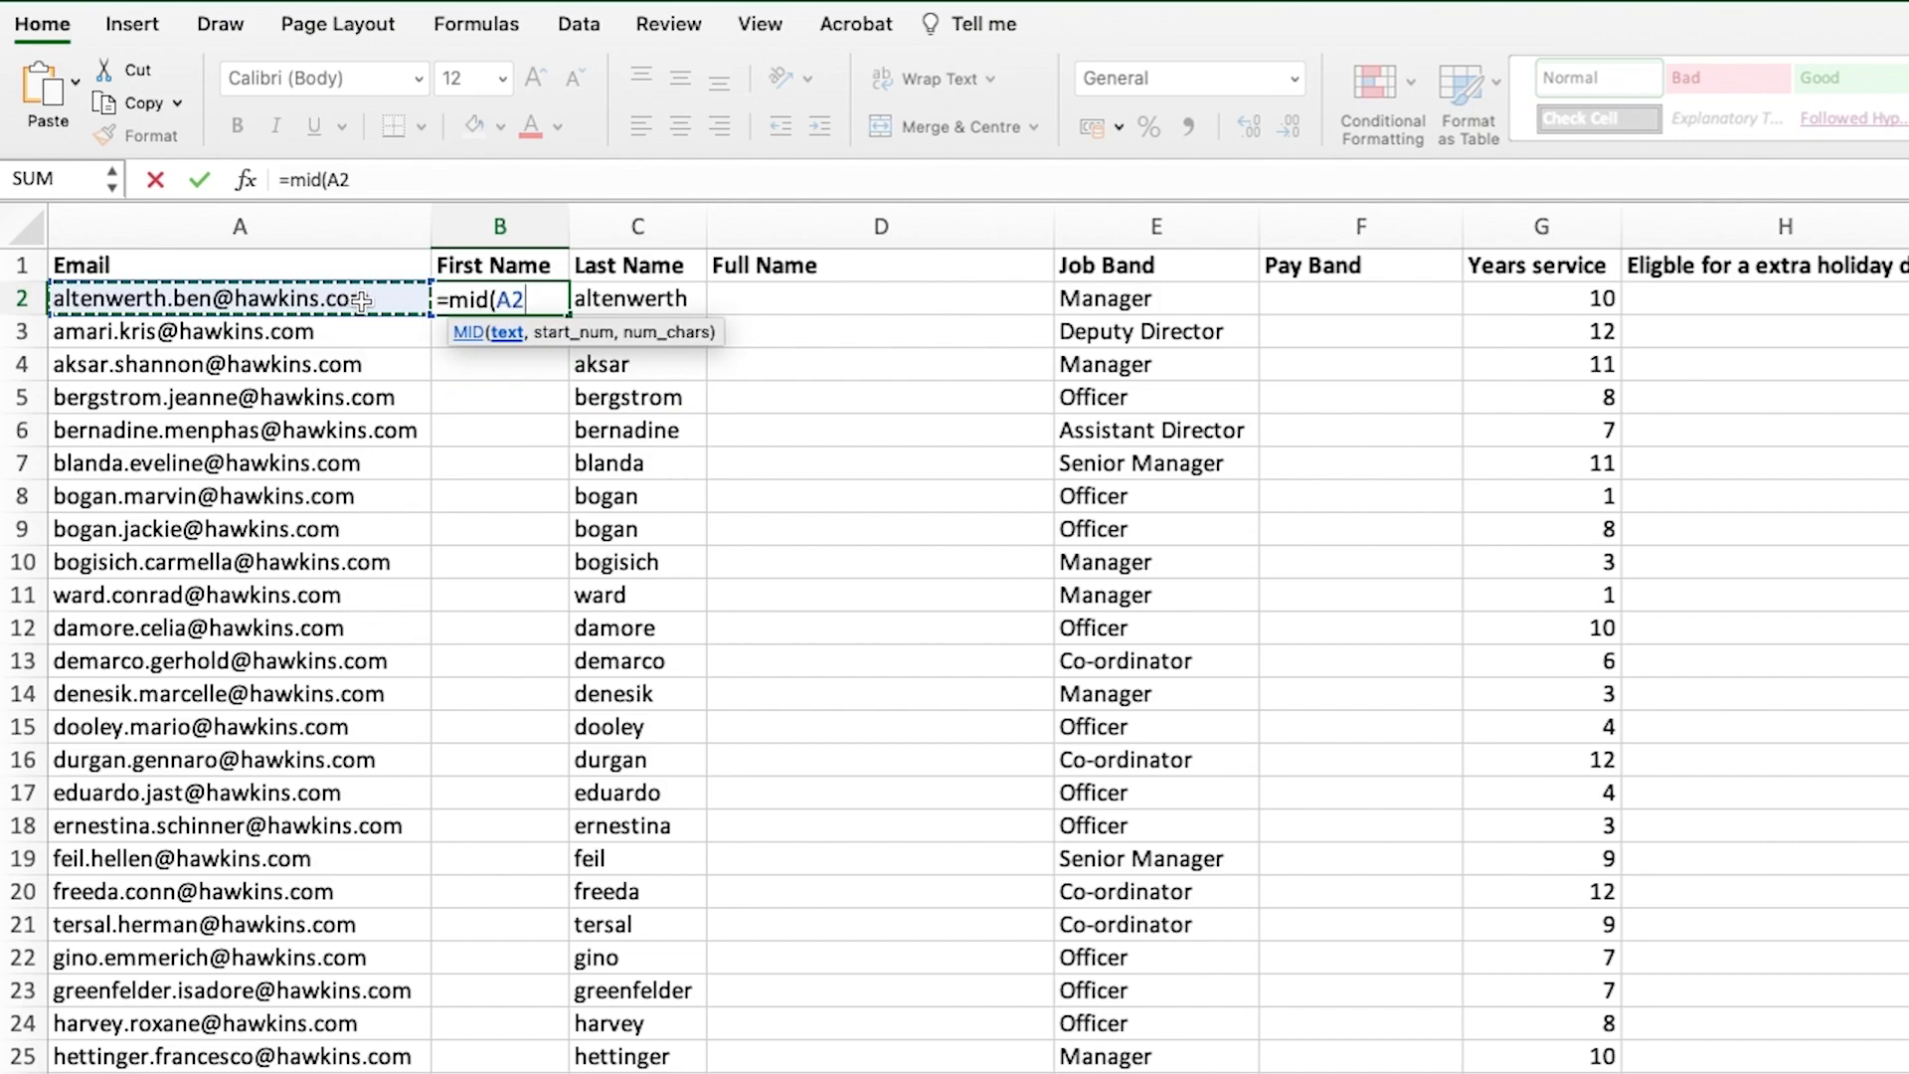
pyautogui.write(',')
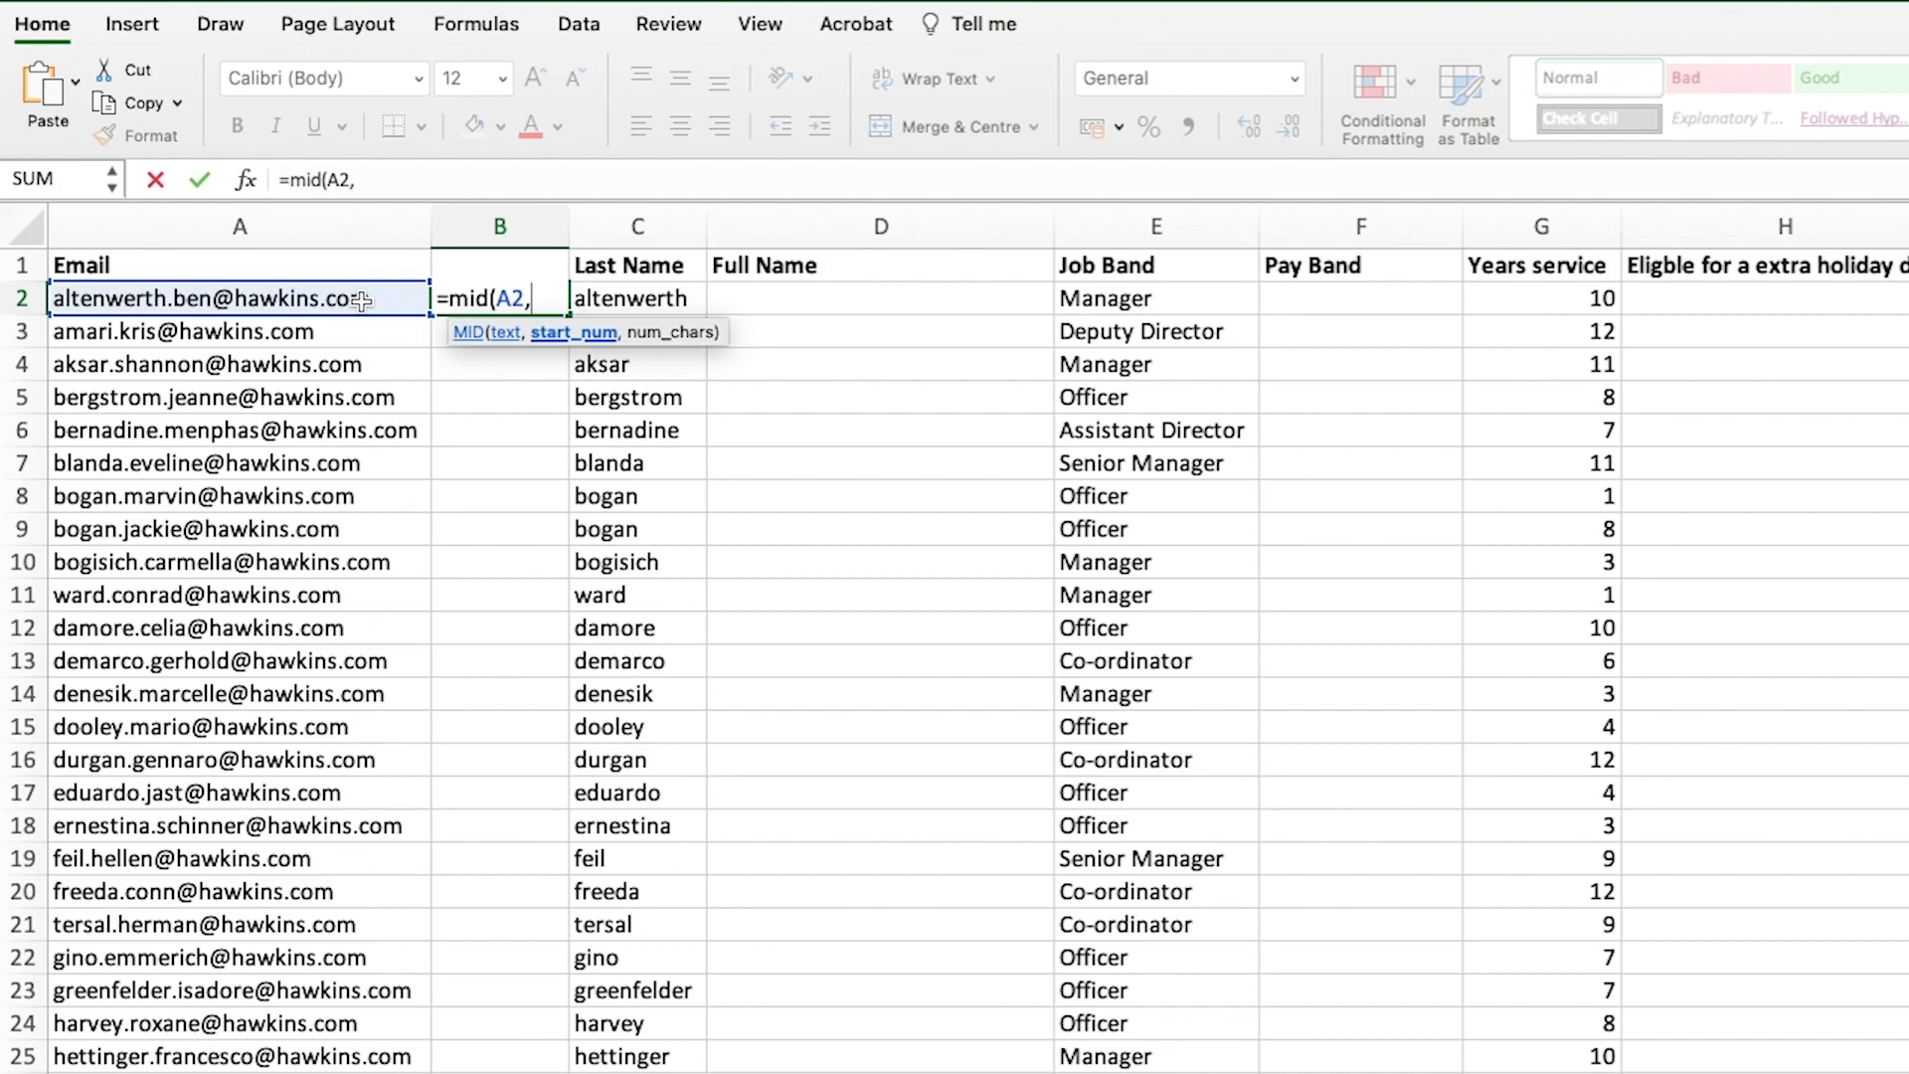
pyautogui.write('find(')
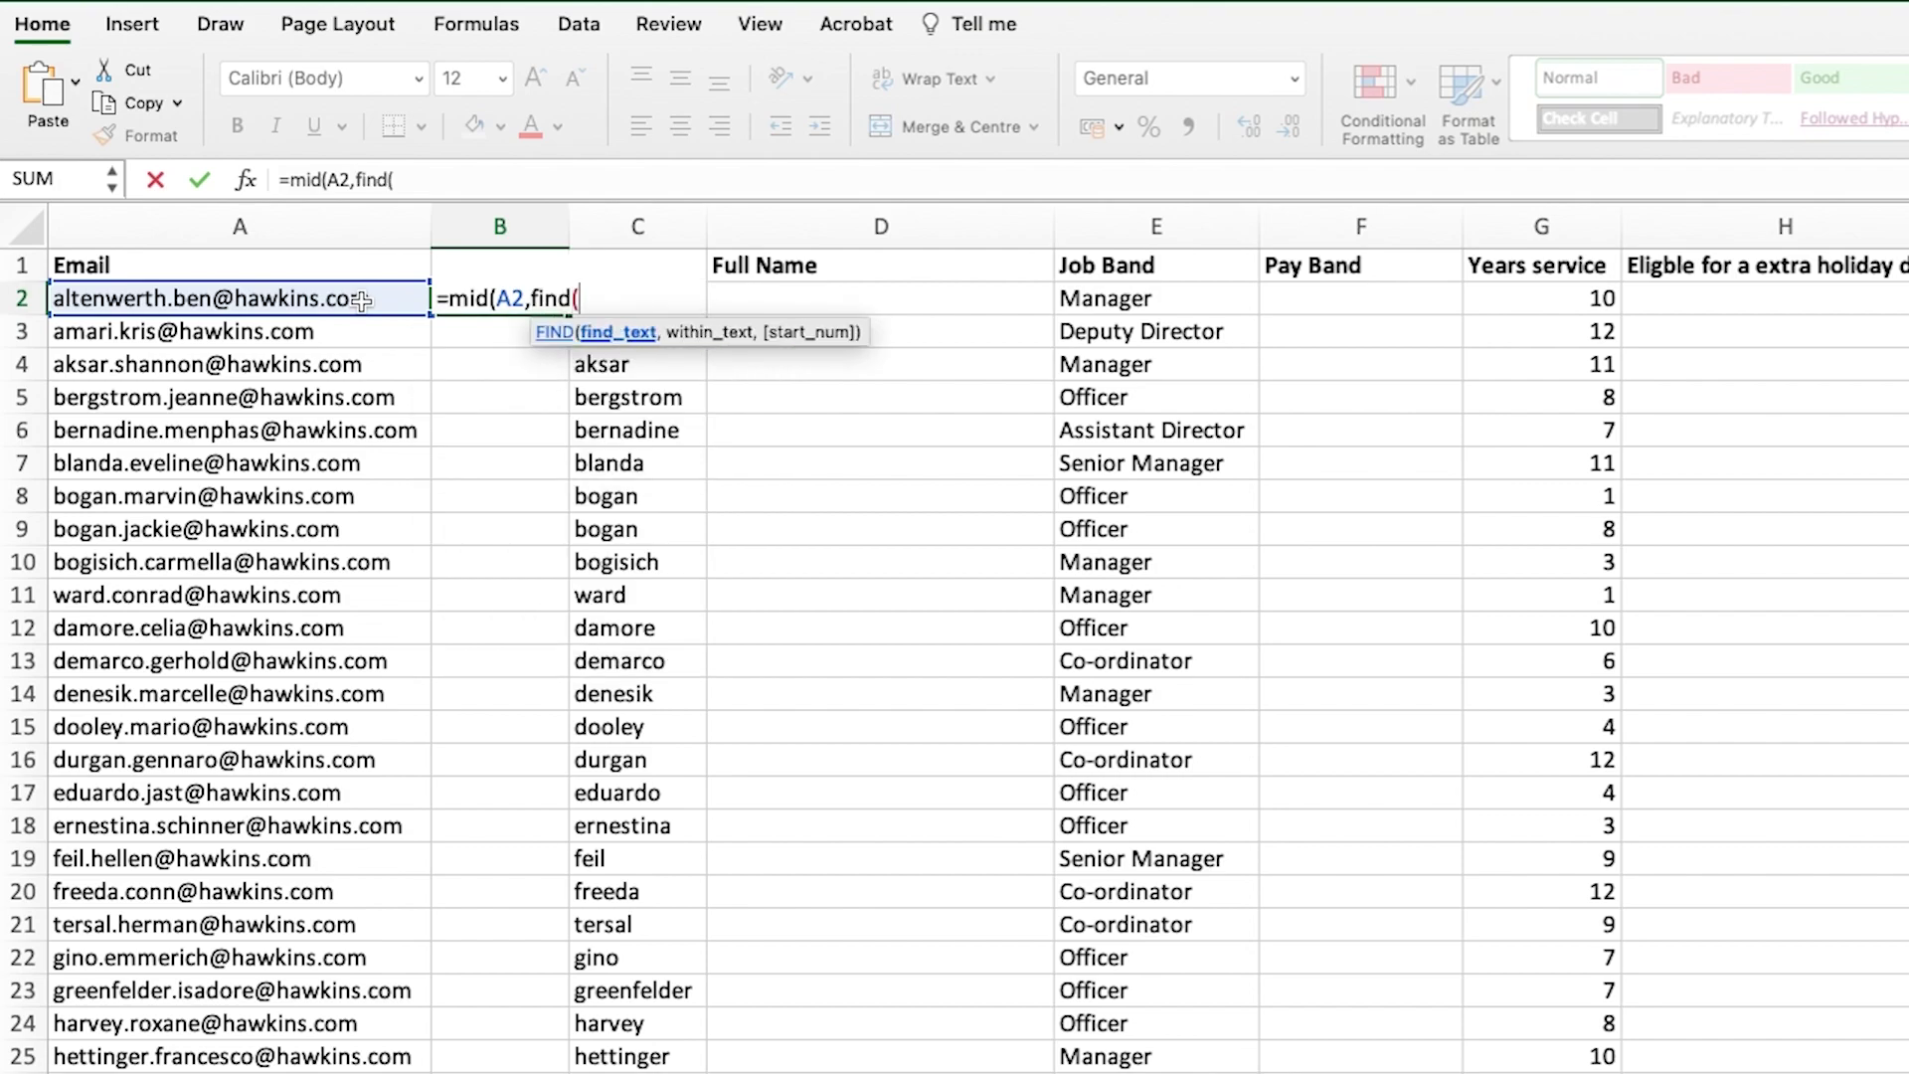
pyautogui.write('"."')
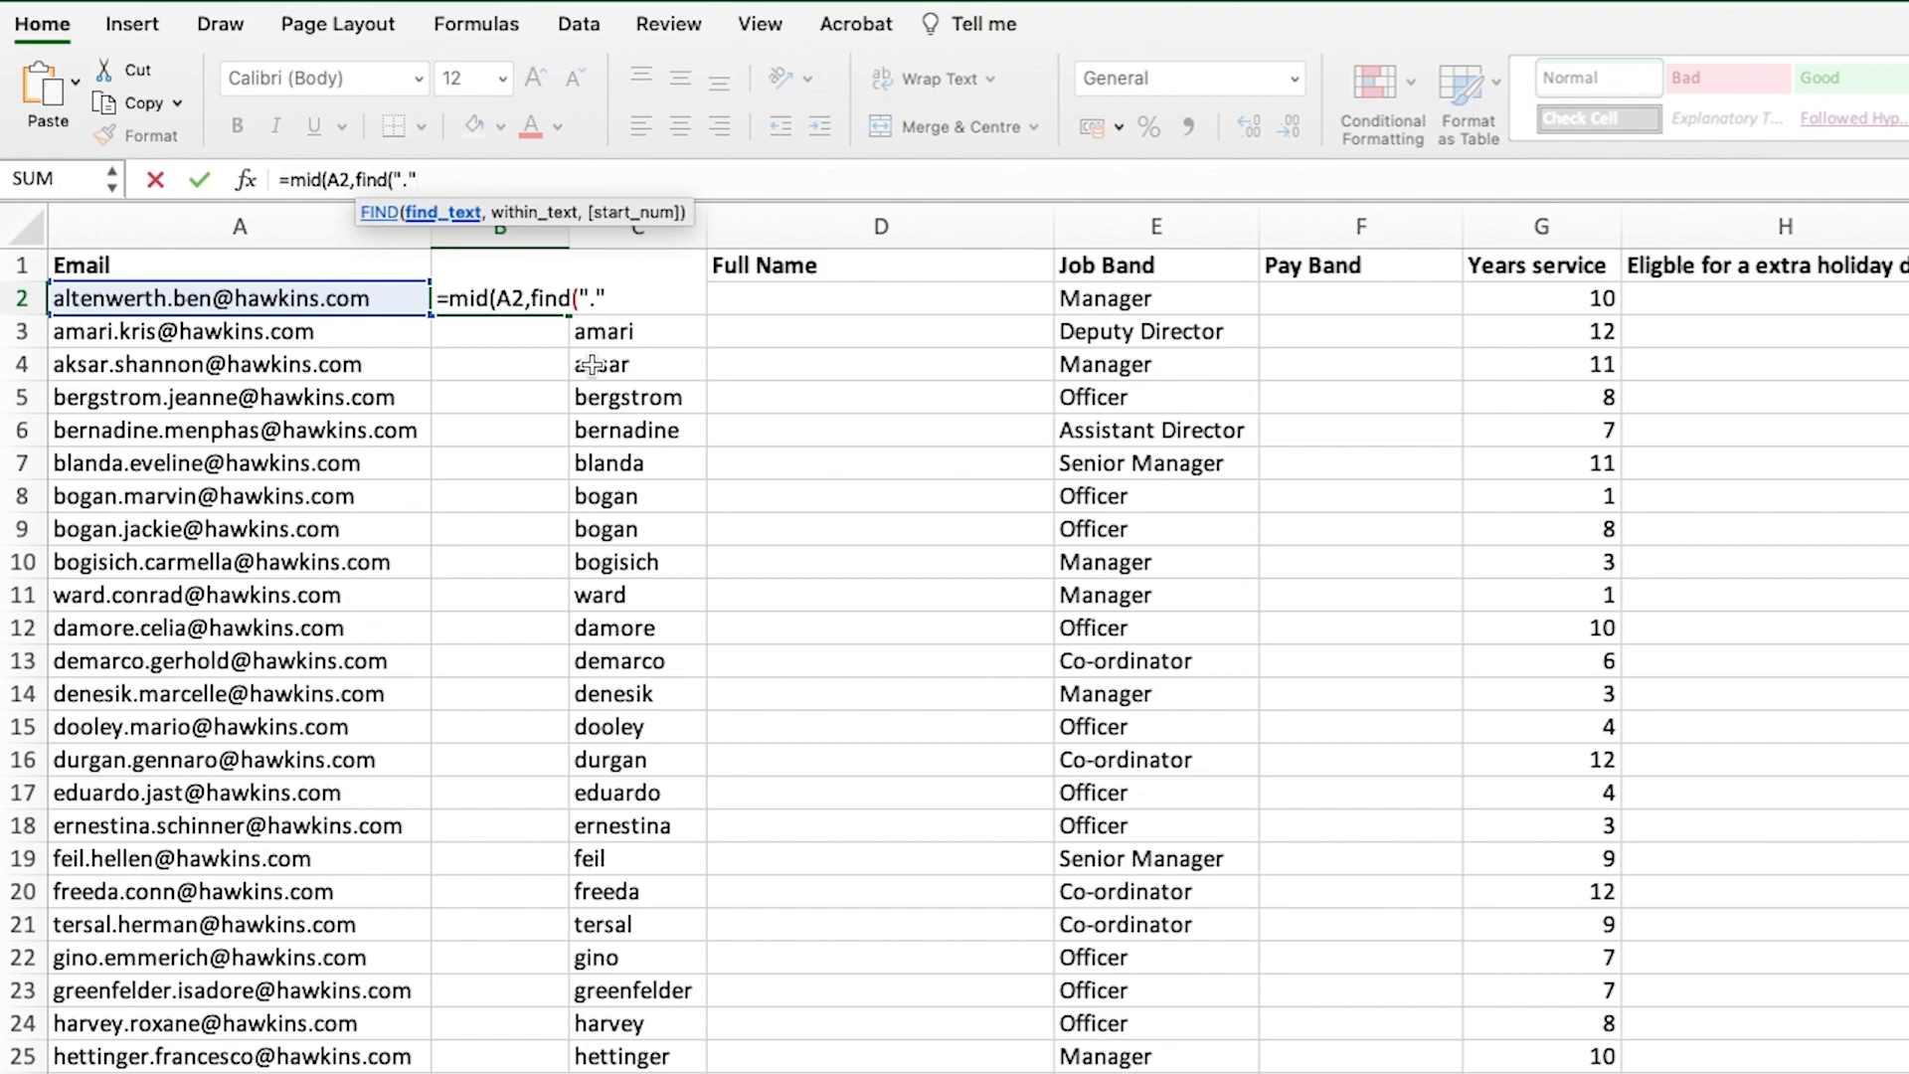
pyautogui.write(',')
# - Complete B2 as =MID(A2,FIND(".",A2,1)+1,(FIND("@",A2,1)-FIND(".",A2,1)-1)), returning 'ben'
pyautogui.click(376, 297)
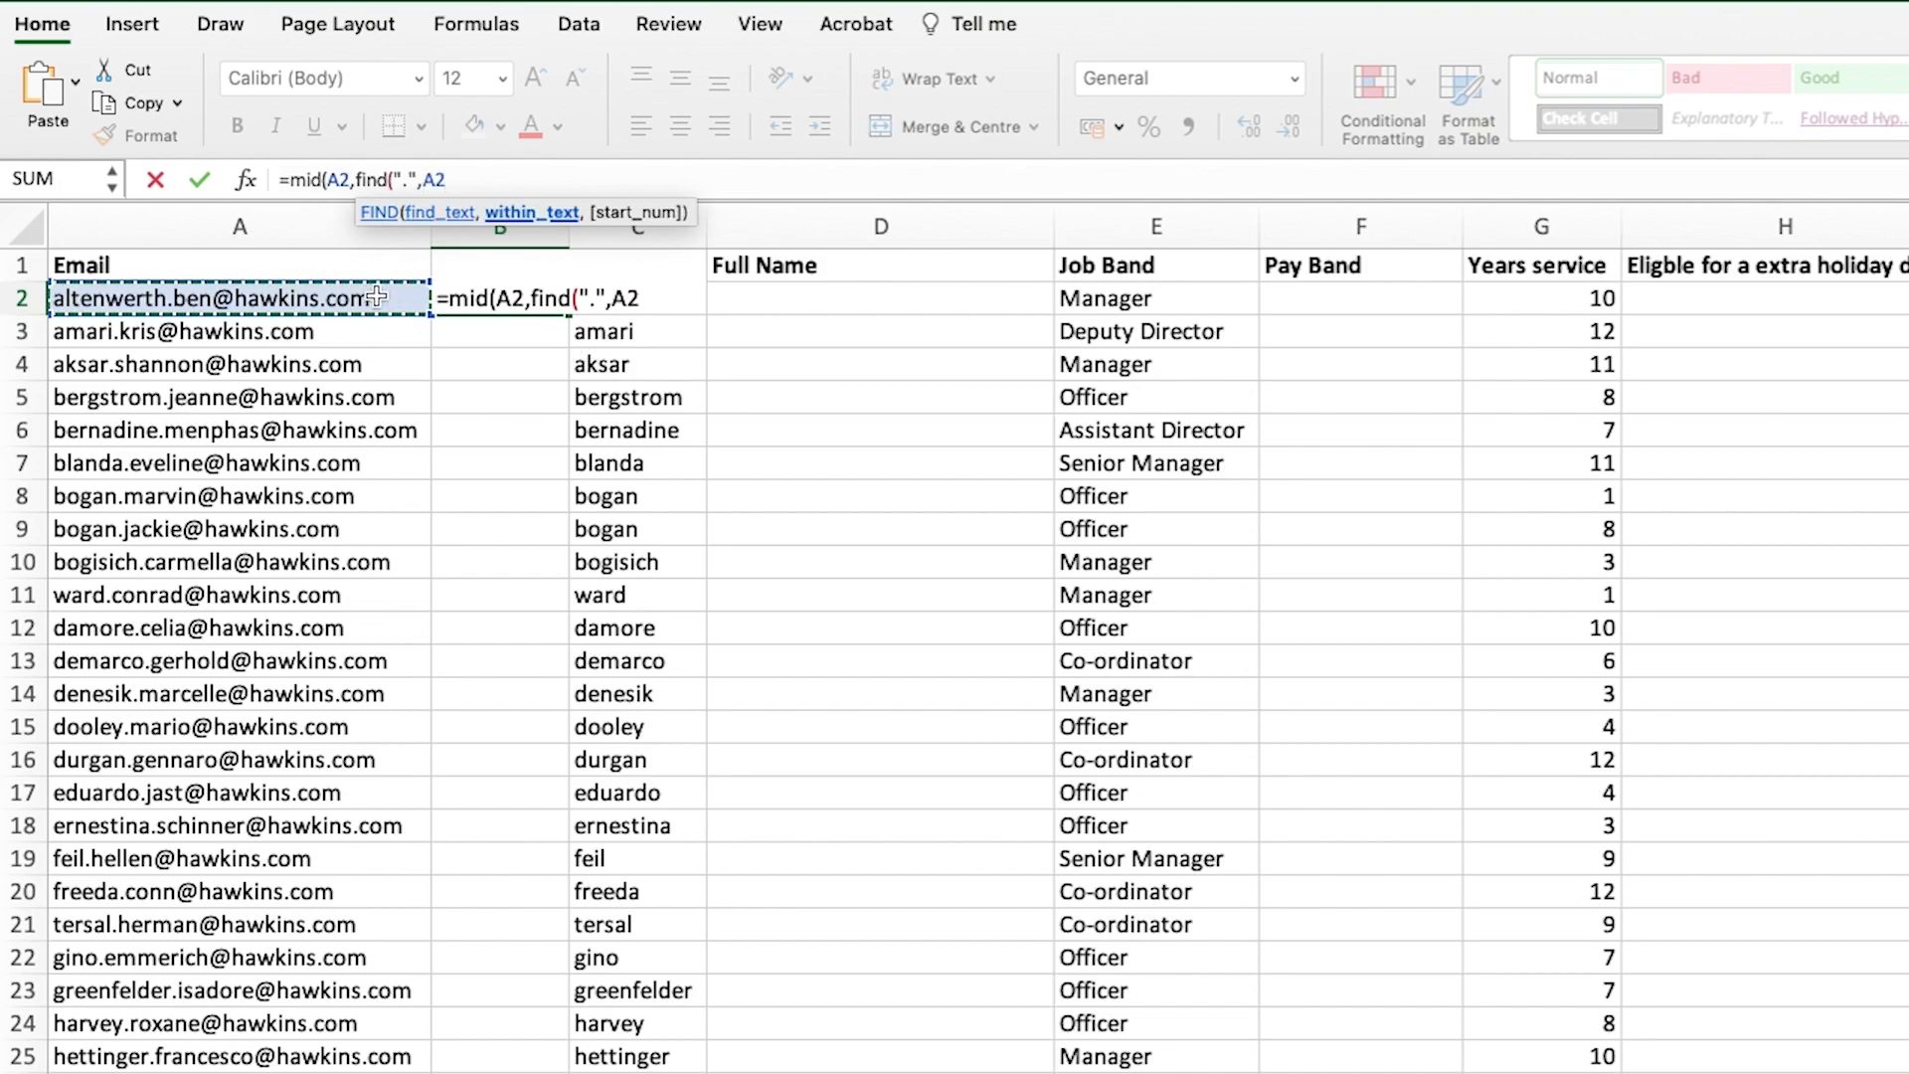
pyautogui.write(',1')
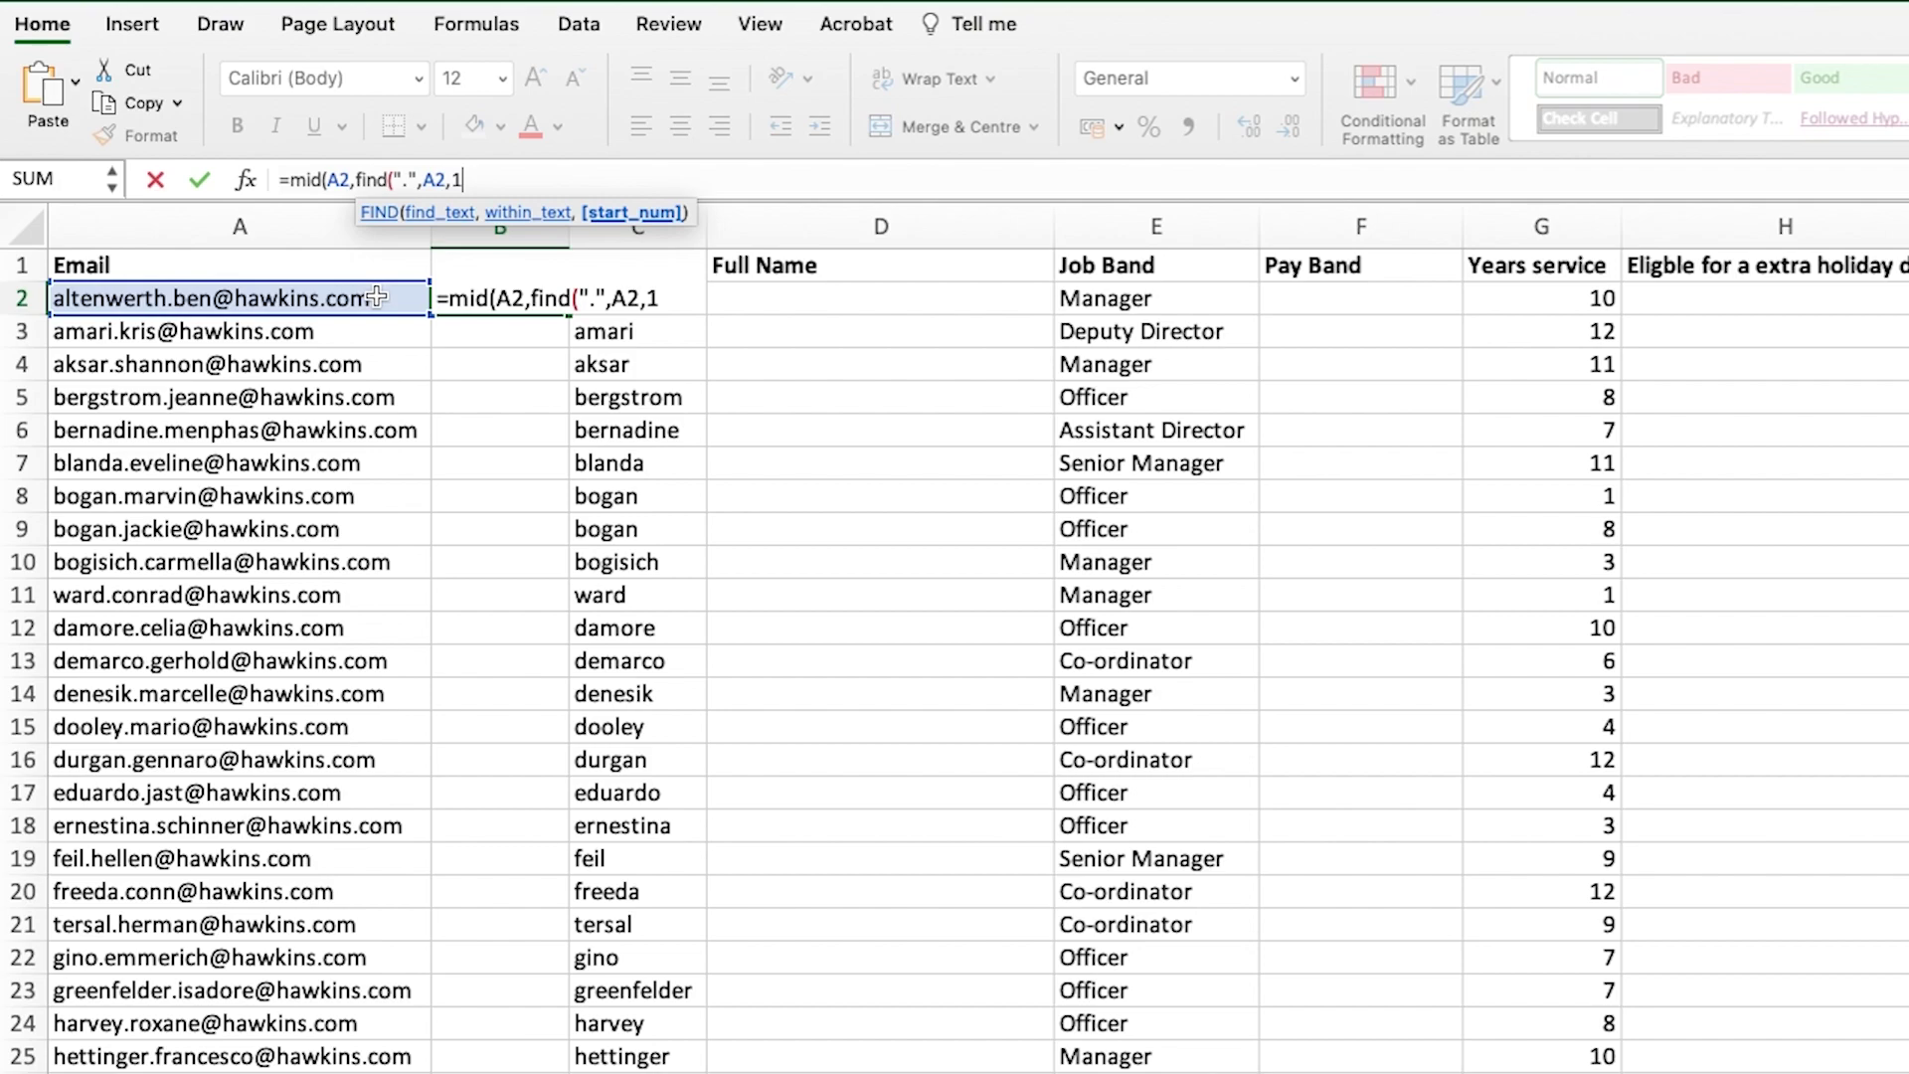
pyautogui.write(')')
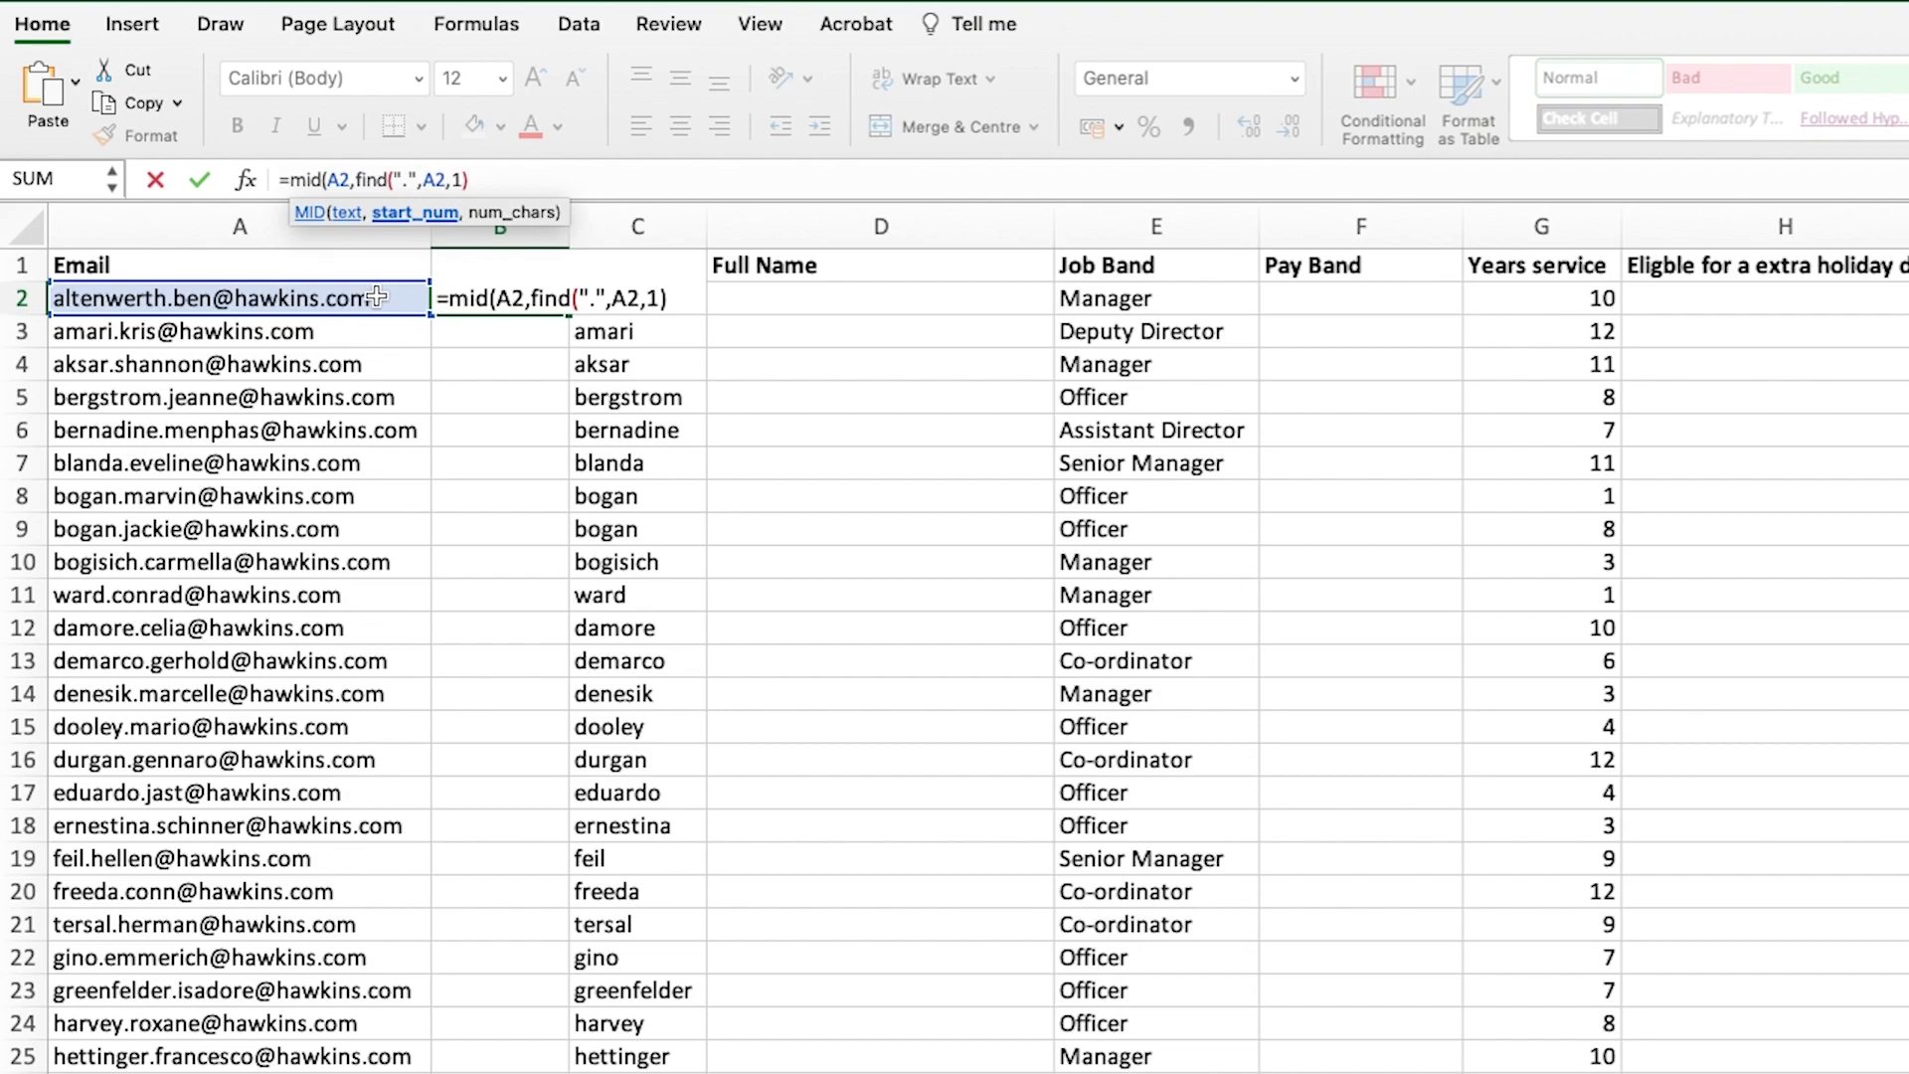
pyautogui.write('+1,')
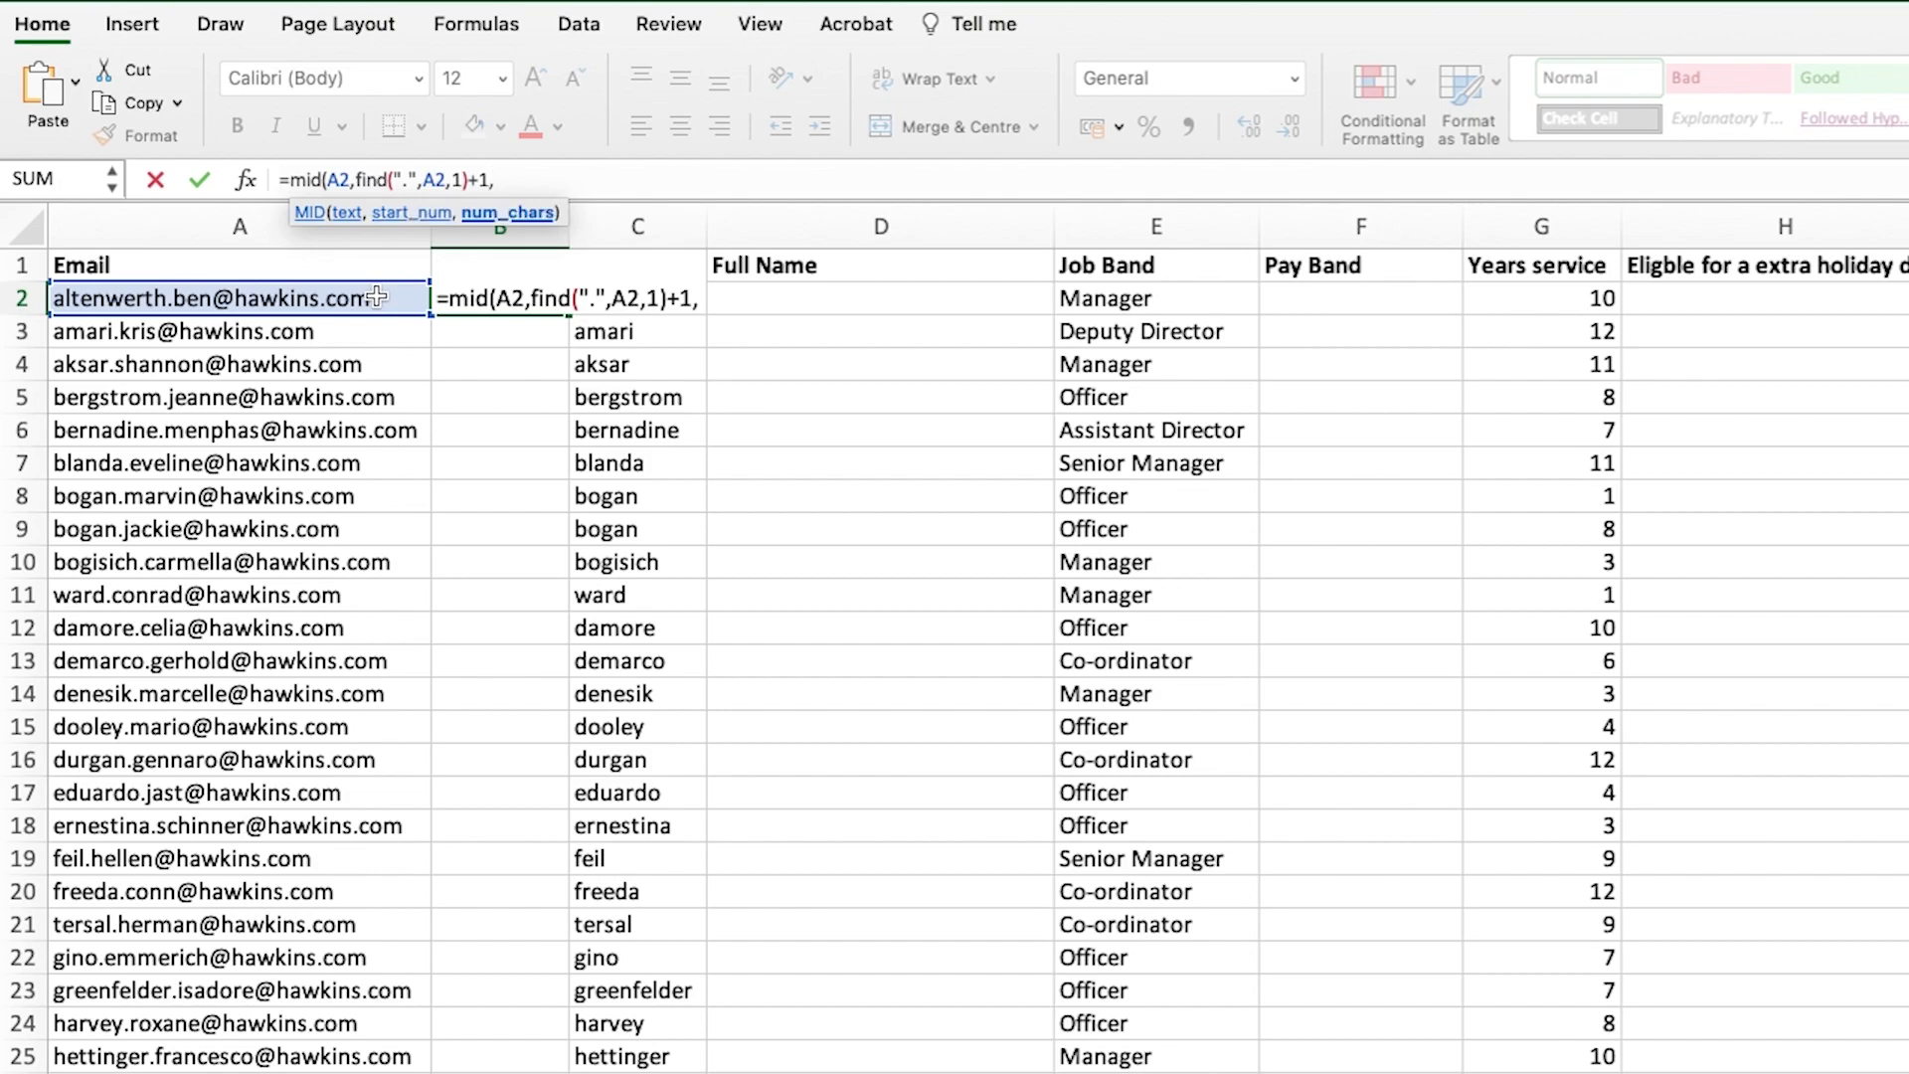
pyautogui.write('(')
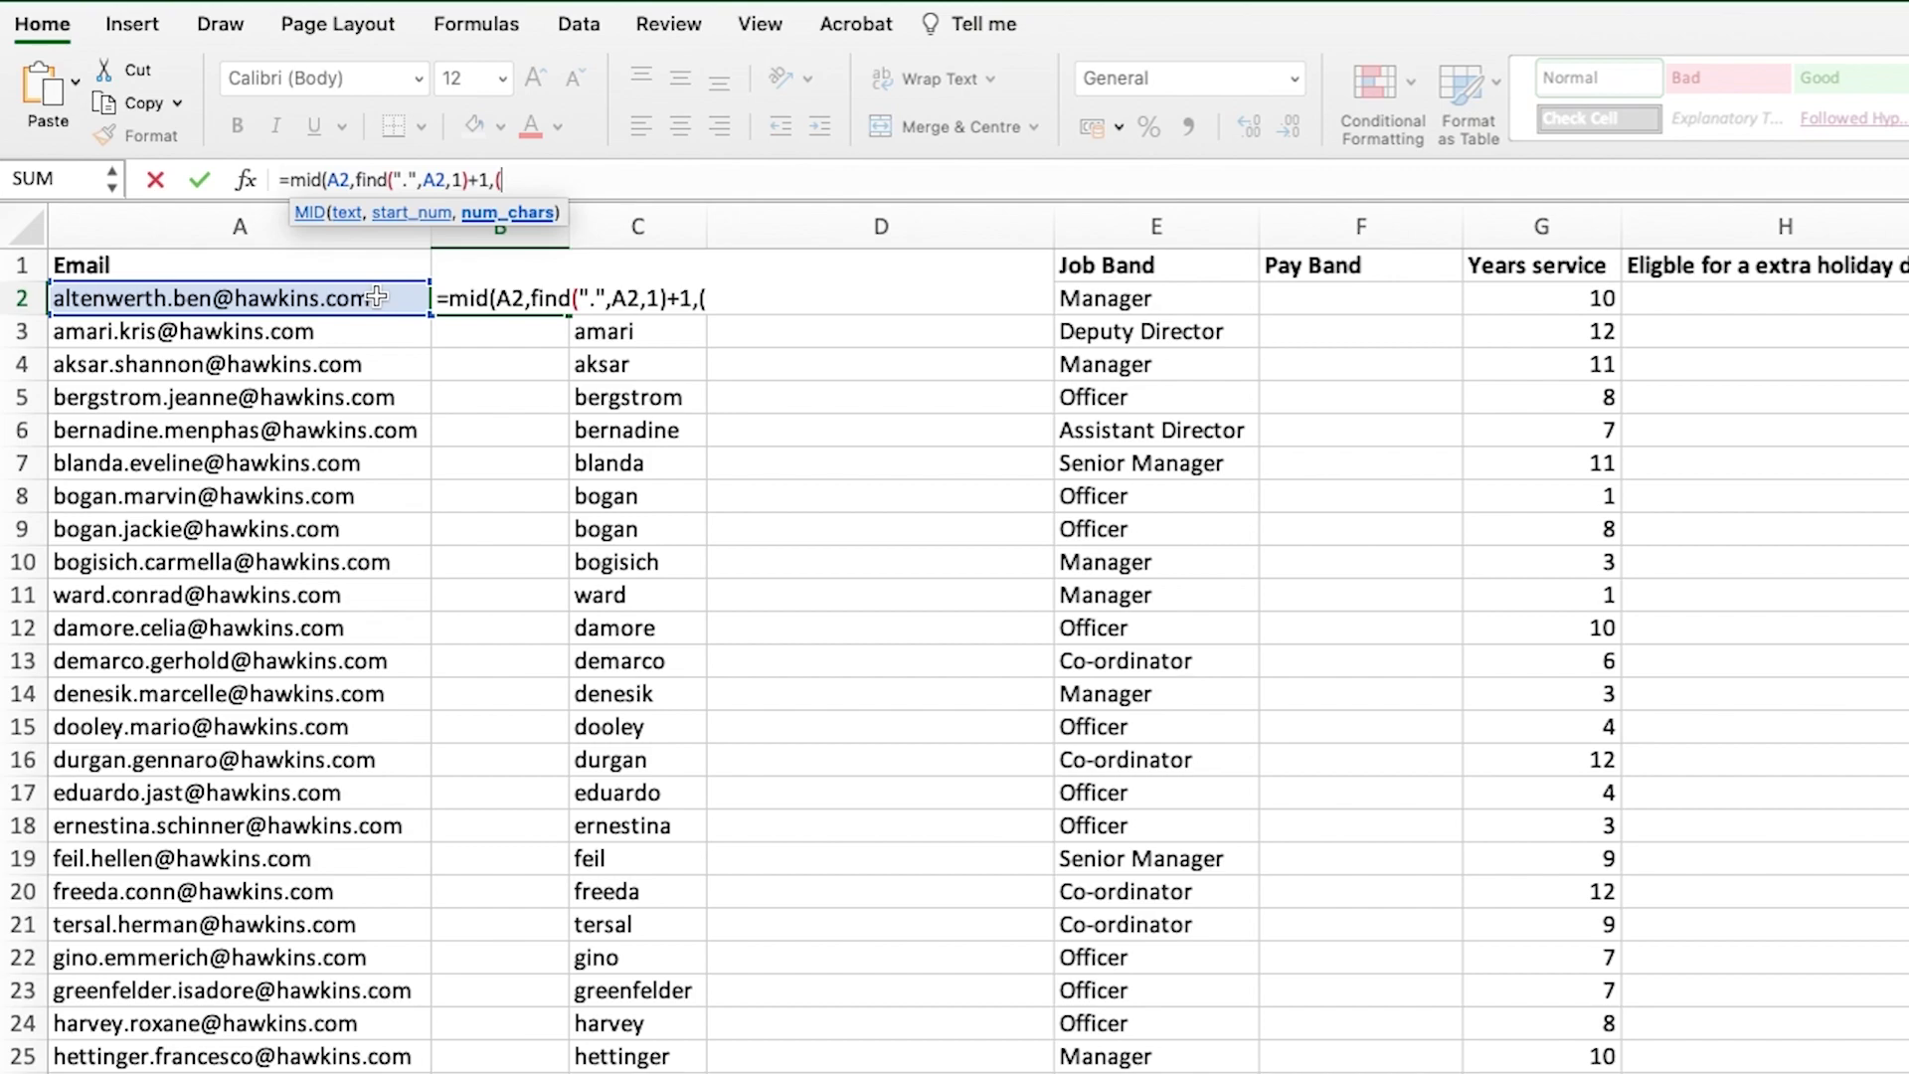
pyautogui.write('find(')
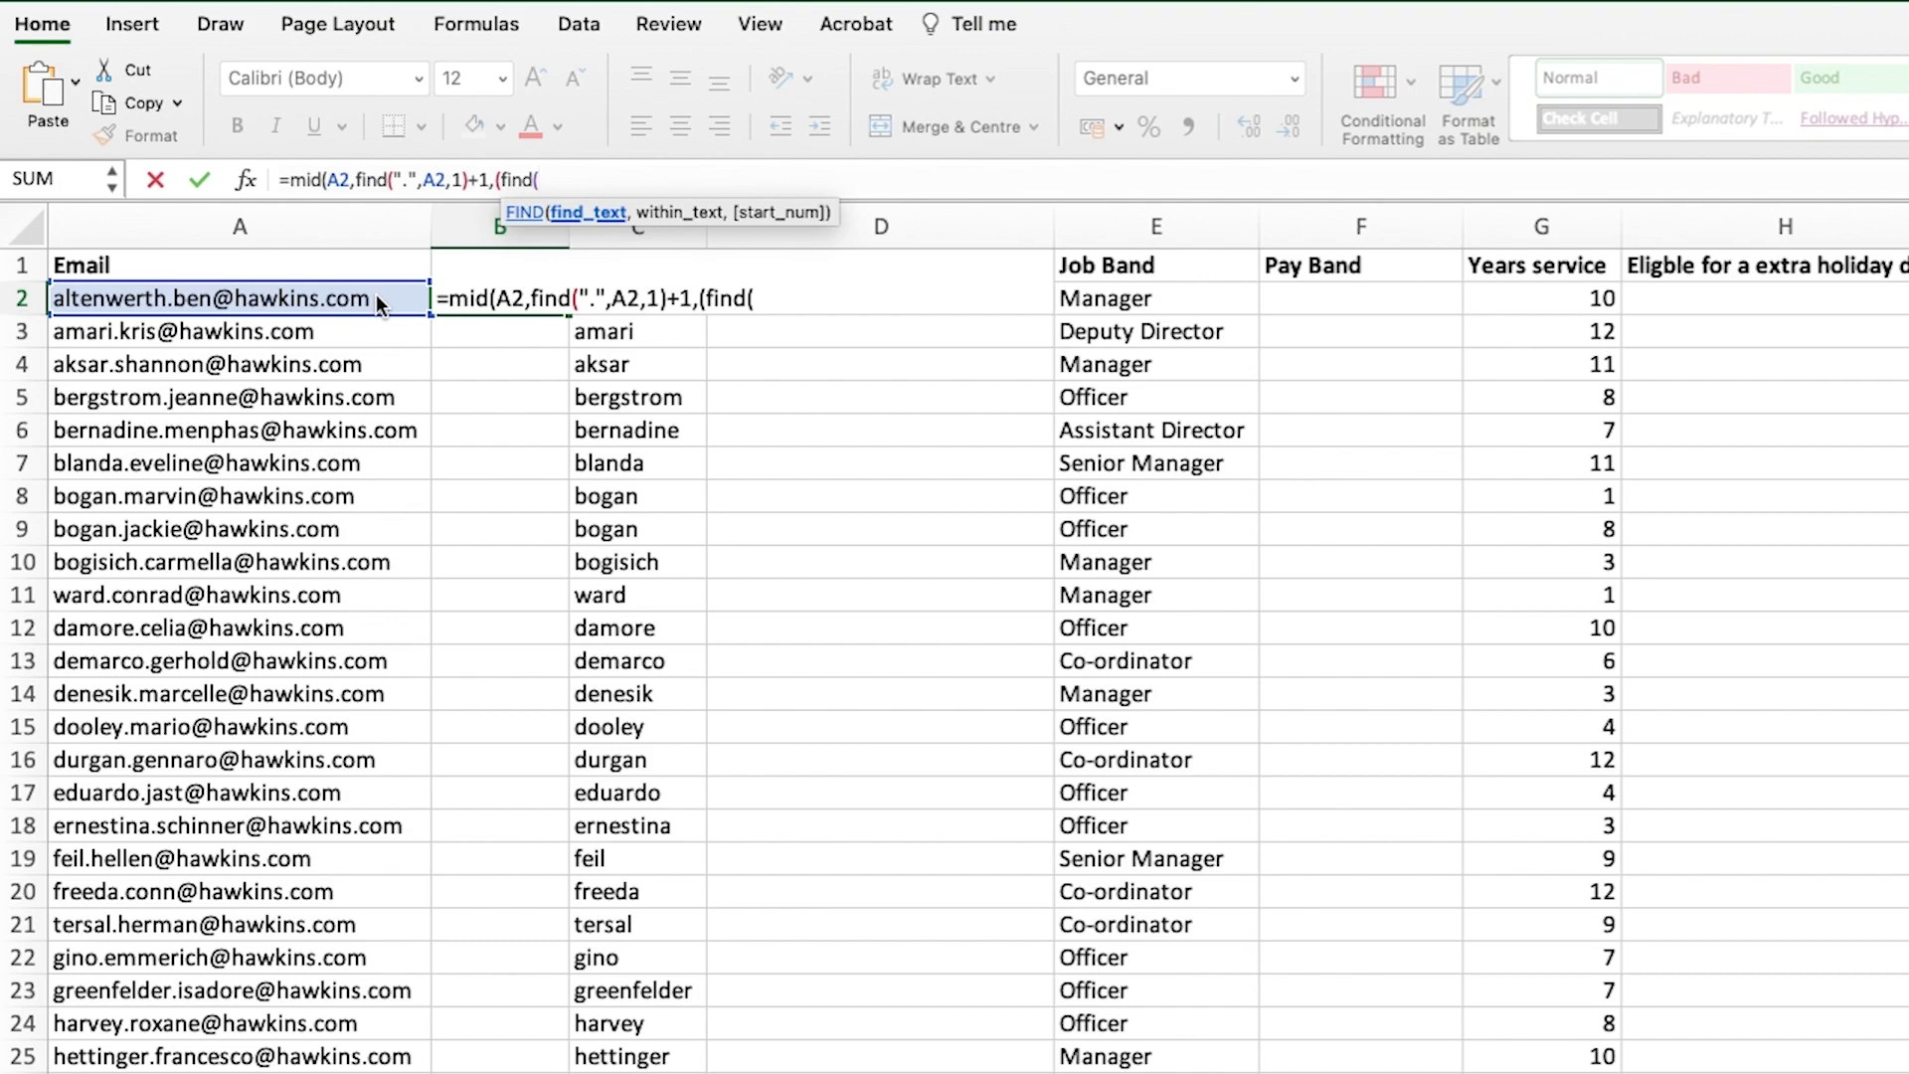
pyautogui.write('"@",')
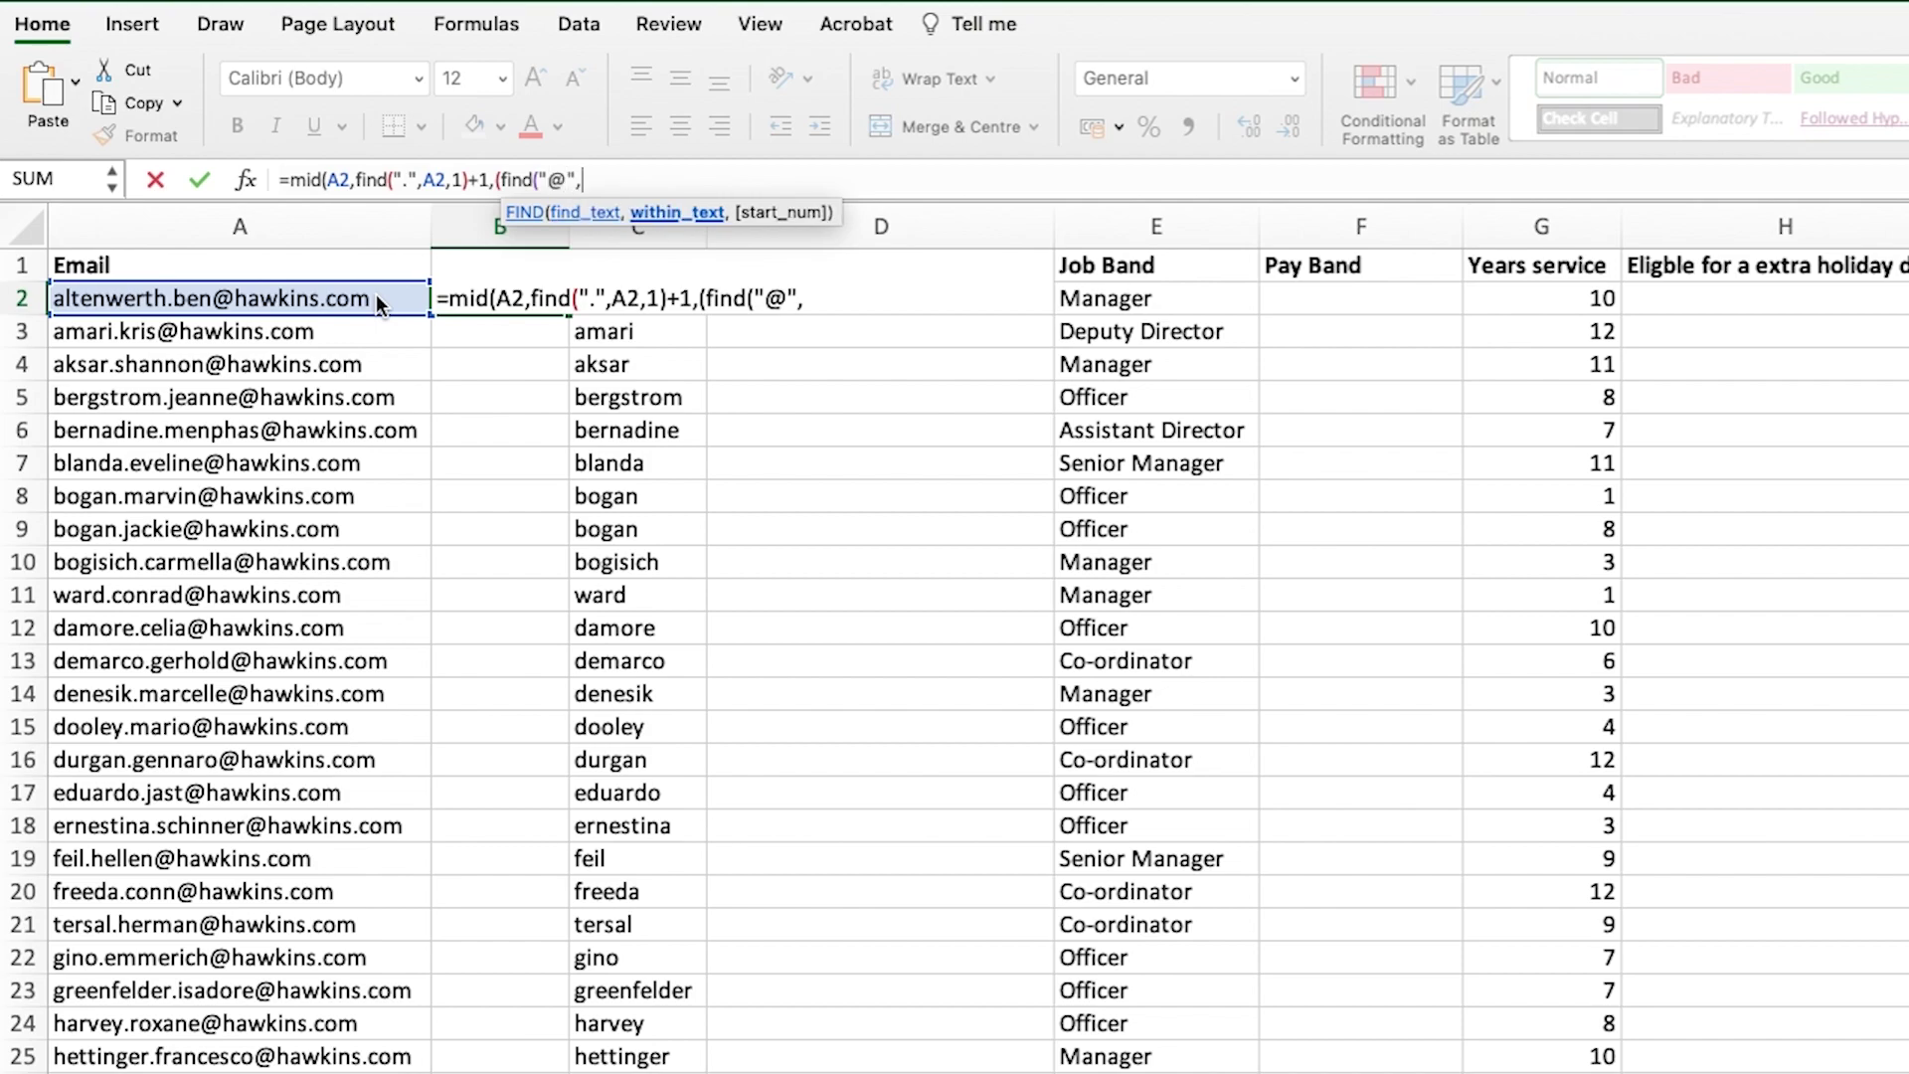
pyautogui.click(345, 297)
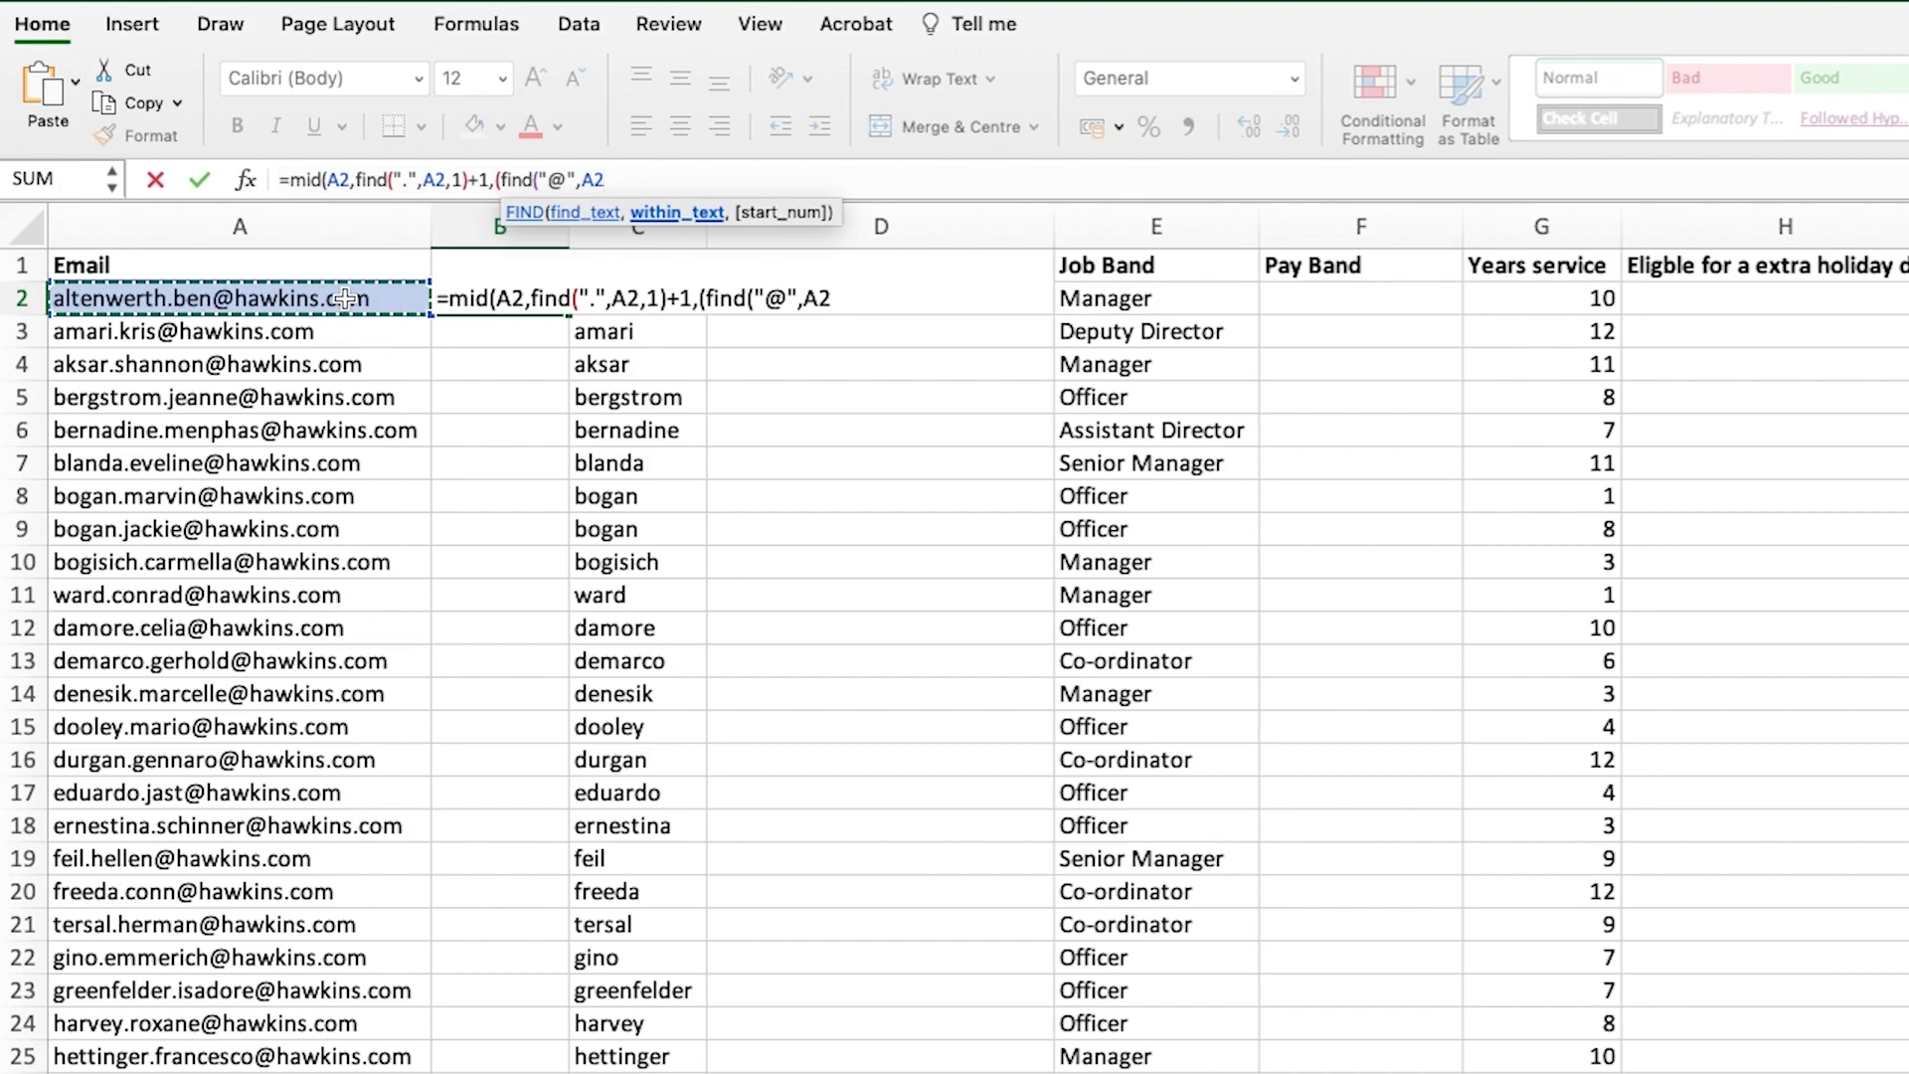
pyautogui.write(',')
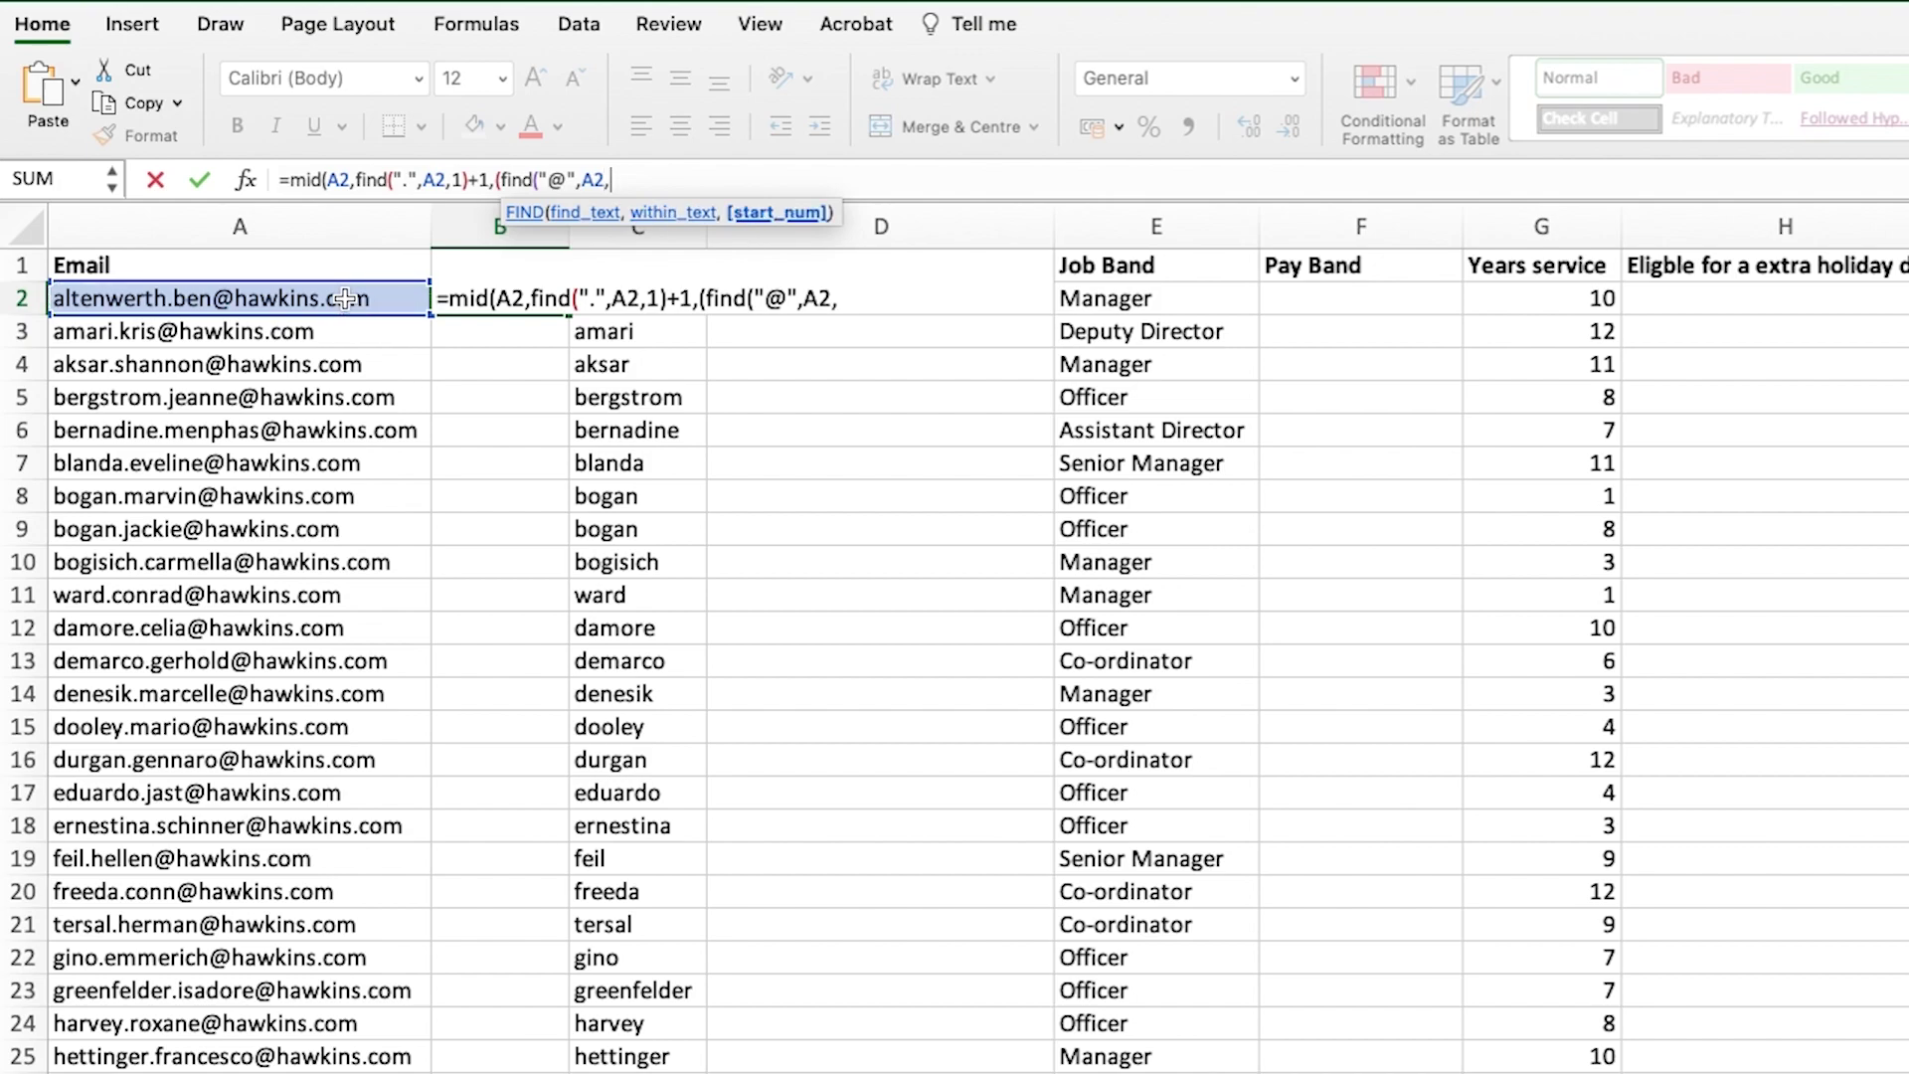
pyautogui.write('1)')
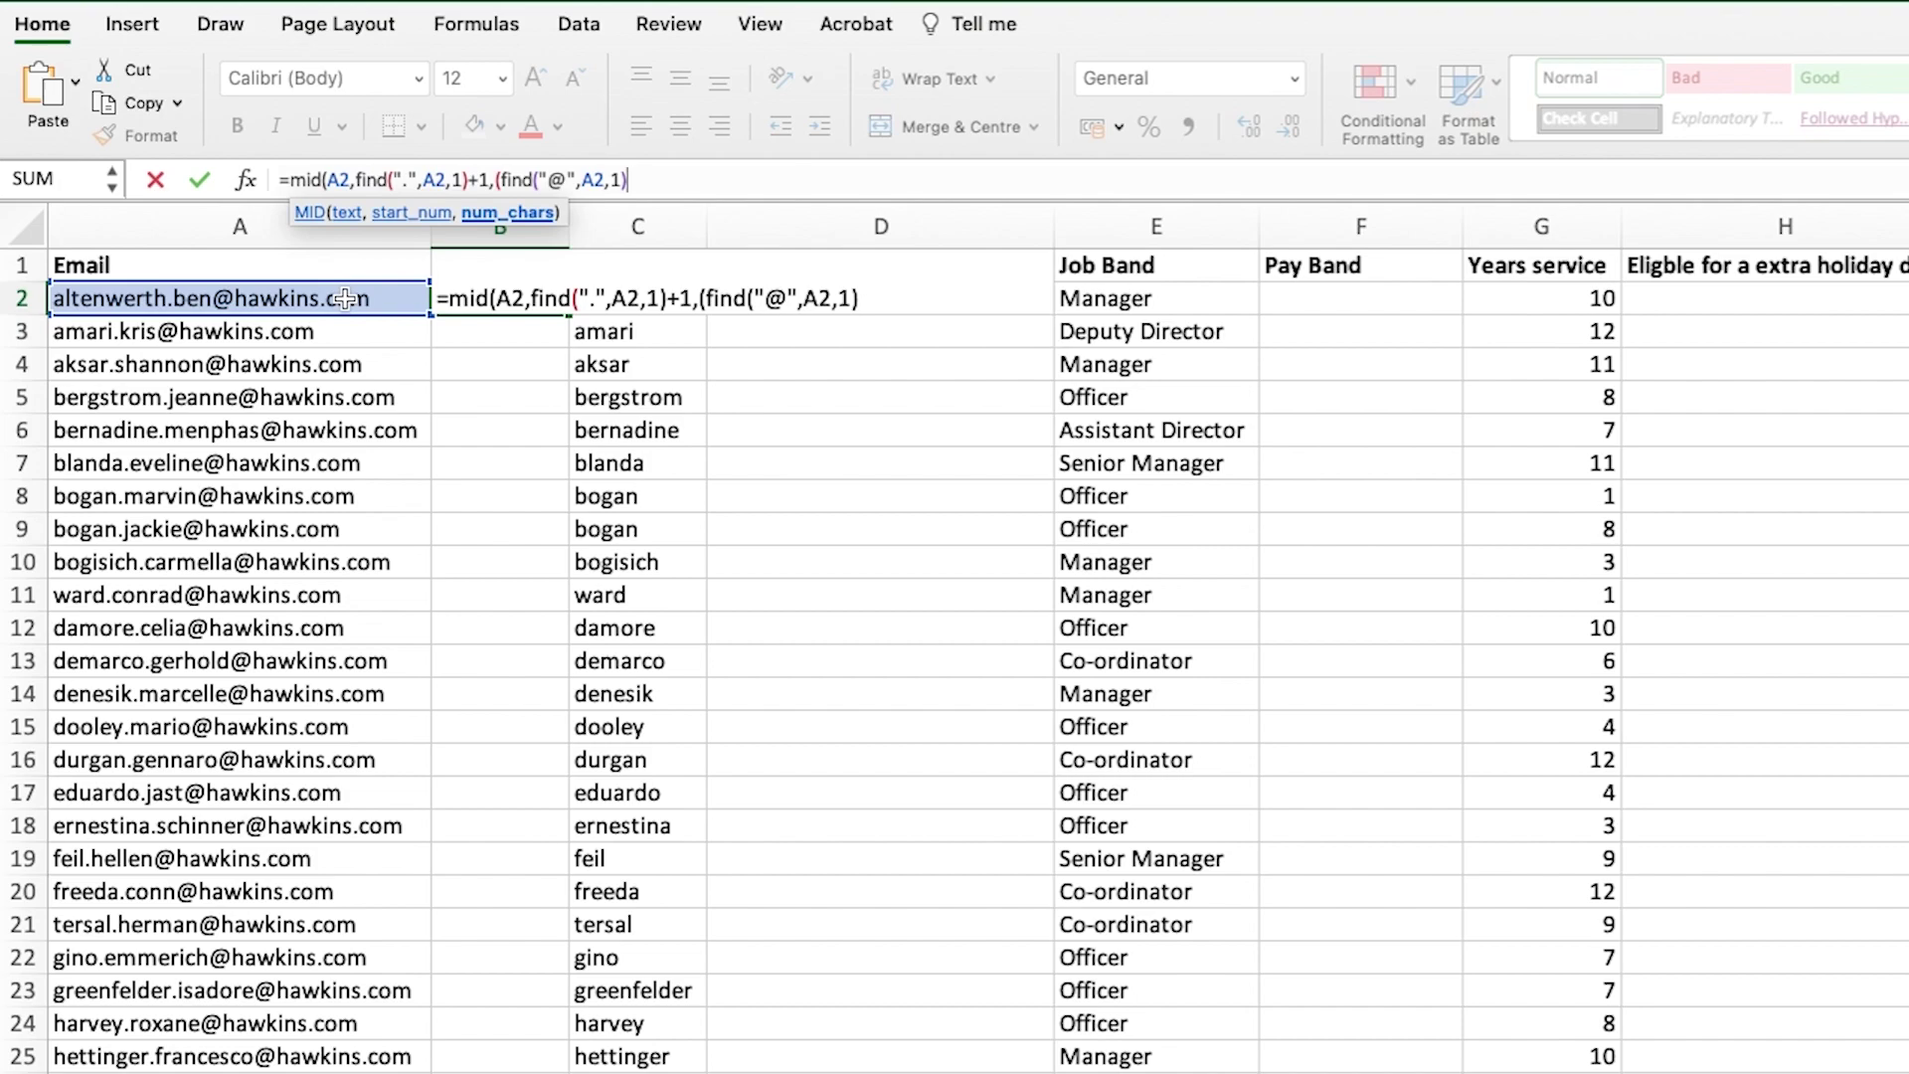
pyautogui.write('-')
pyautogui.write('find(".')
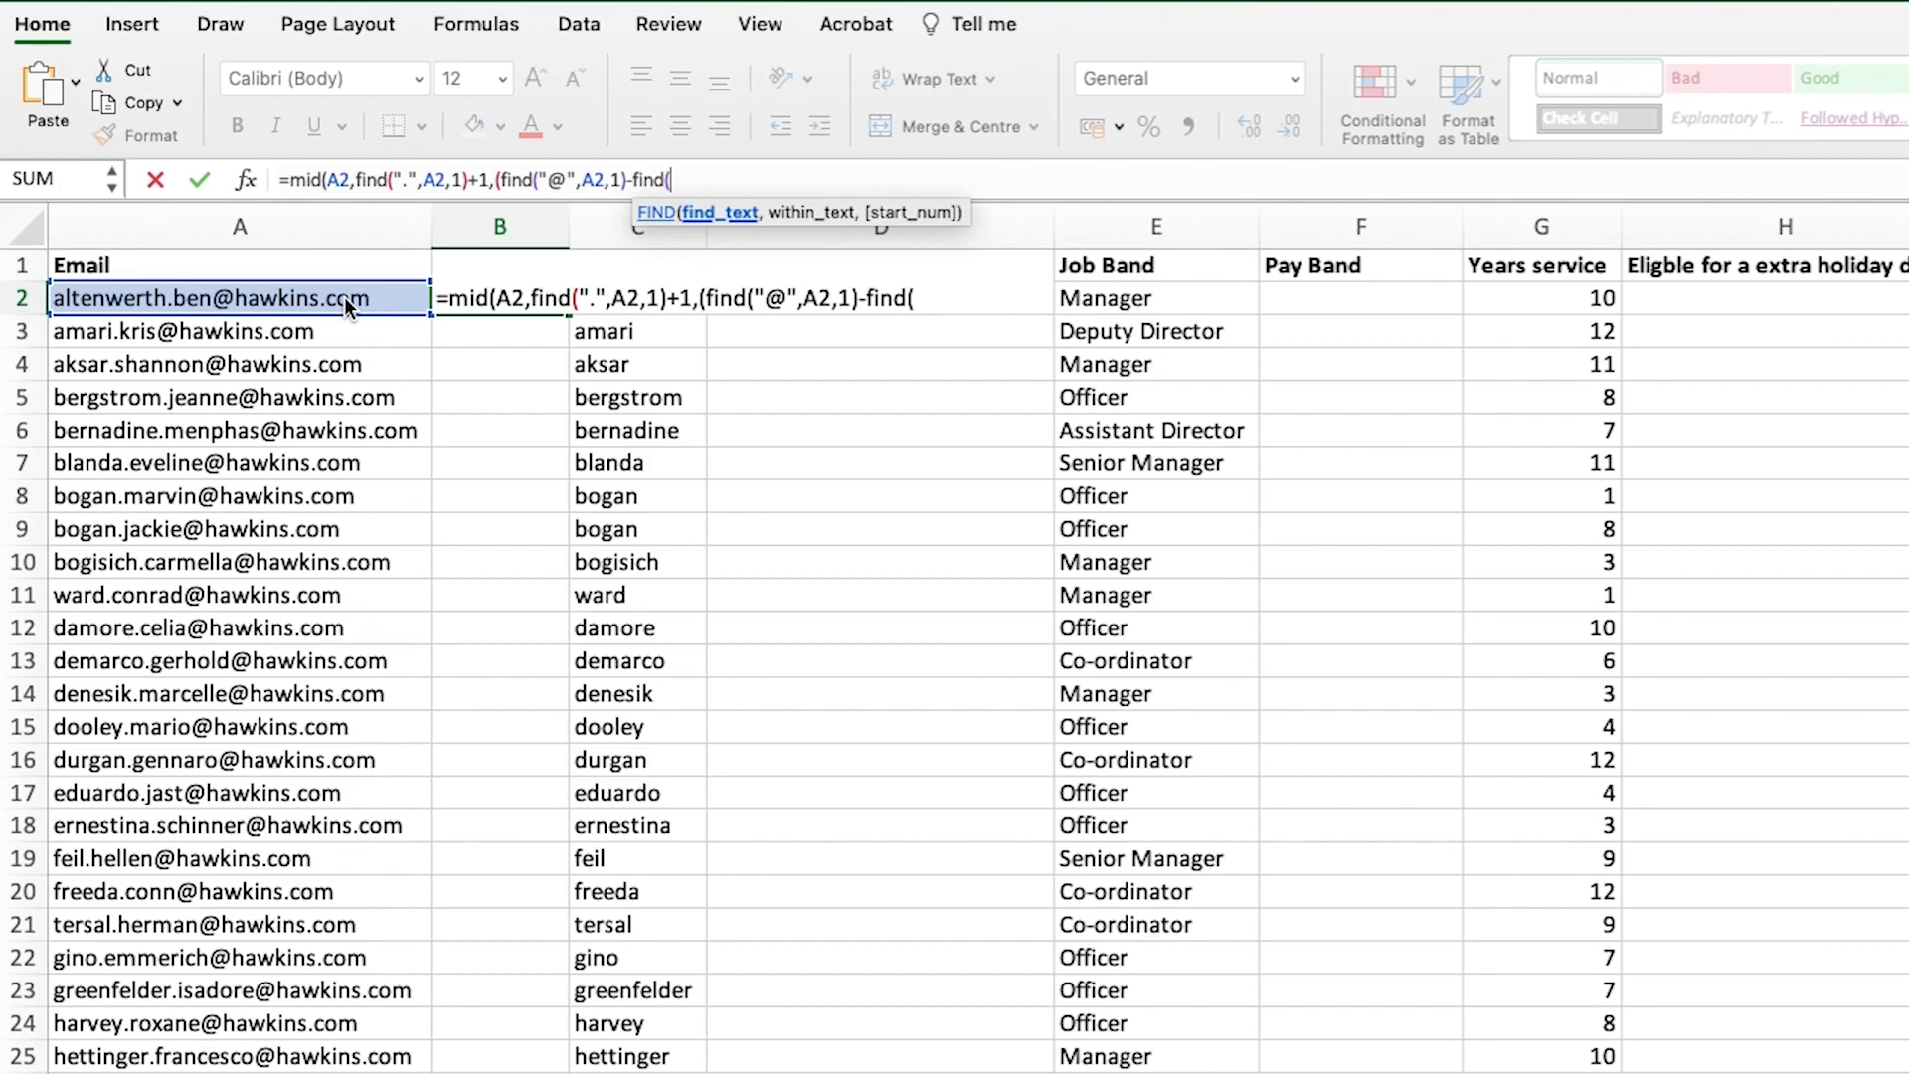
pyautogui.write('",')
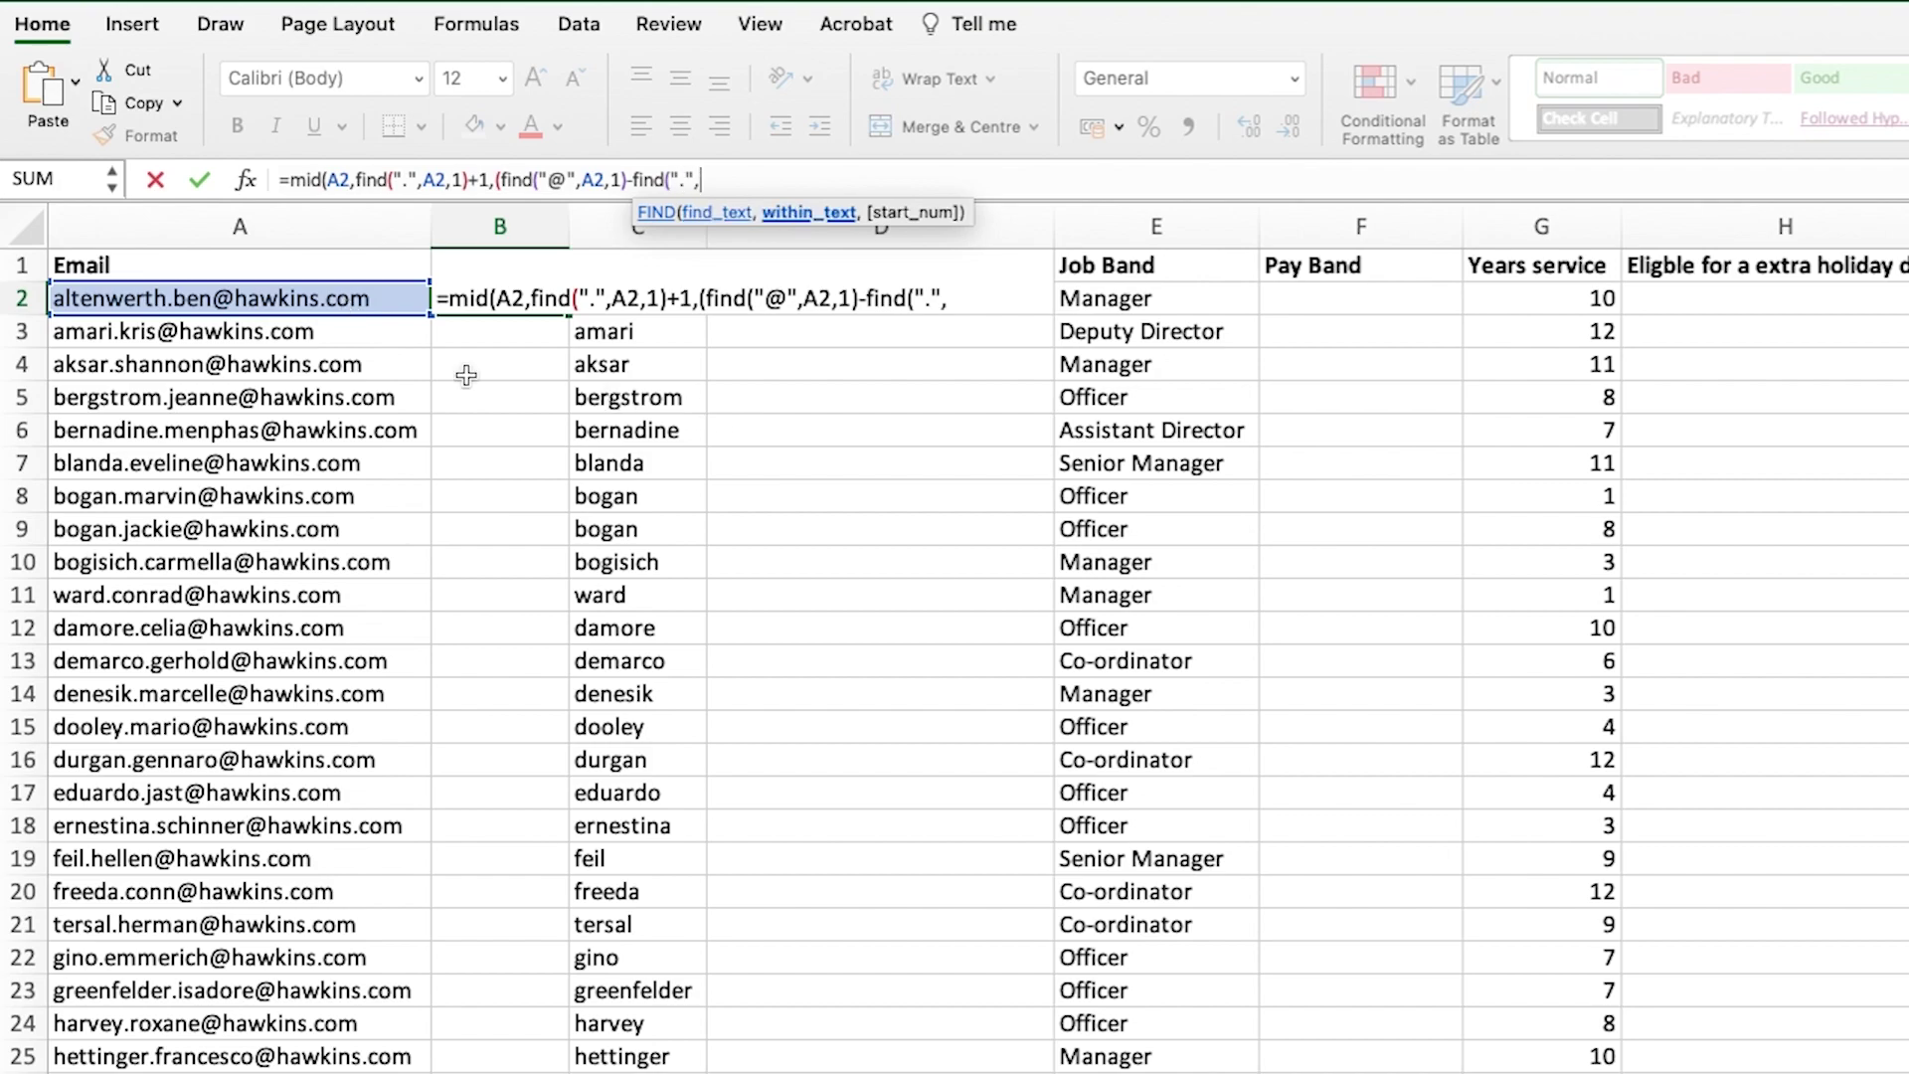
pyautogui.click(384, 296)
pyautogui.write(',1')
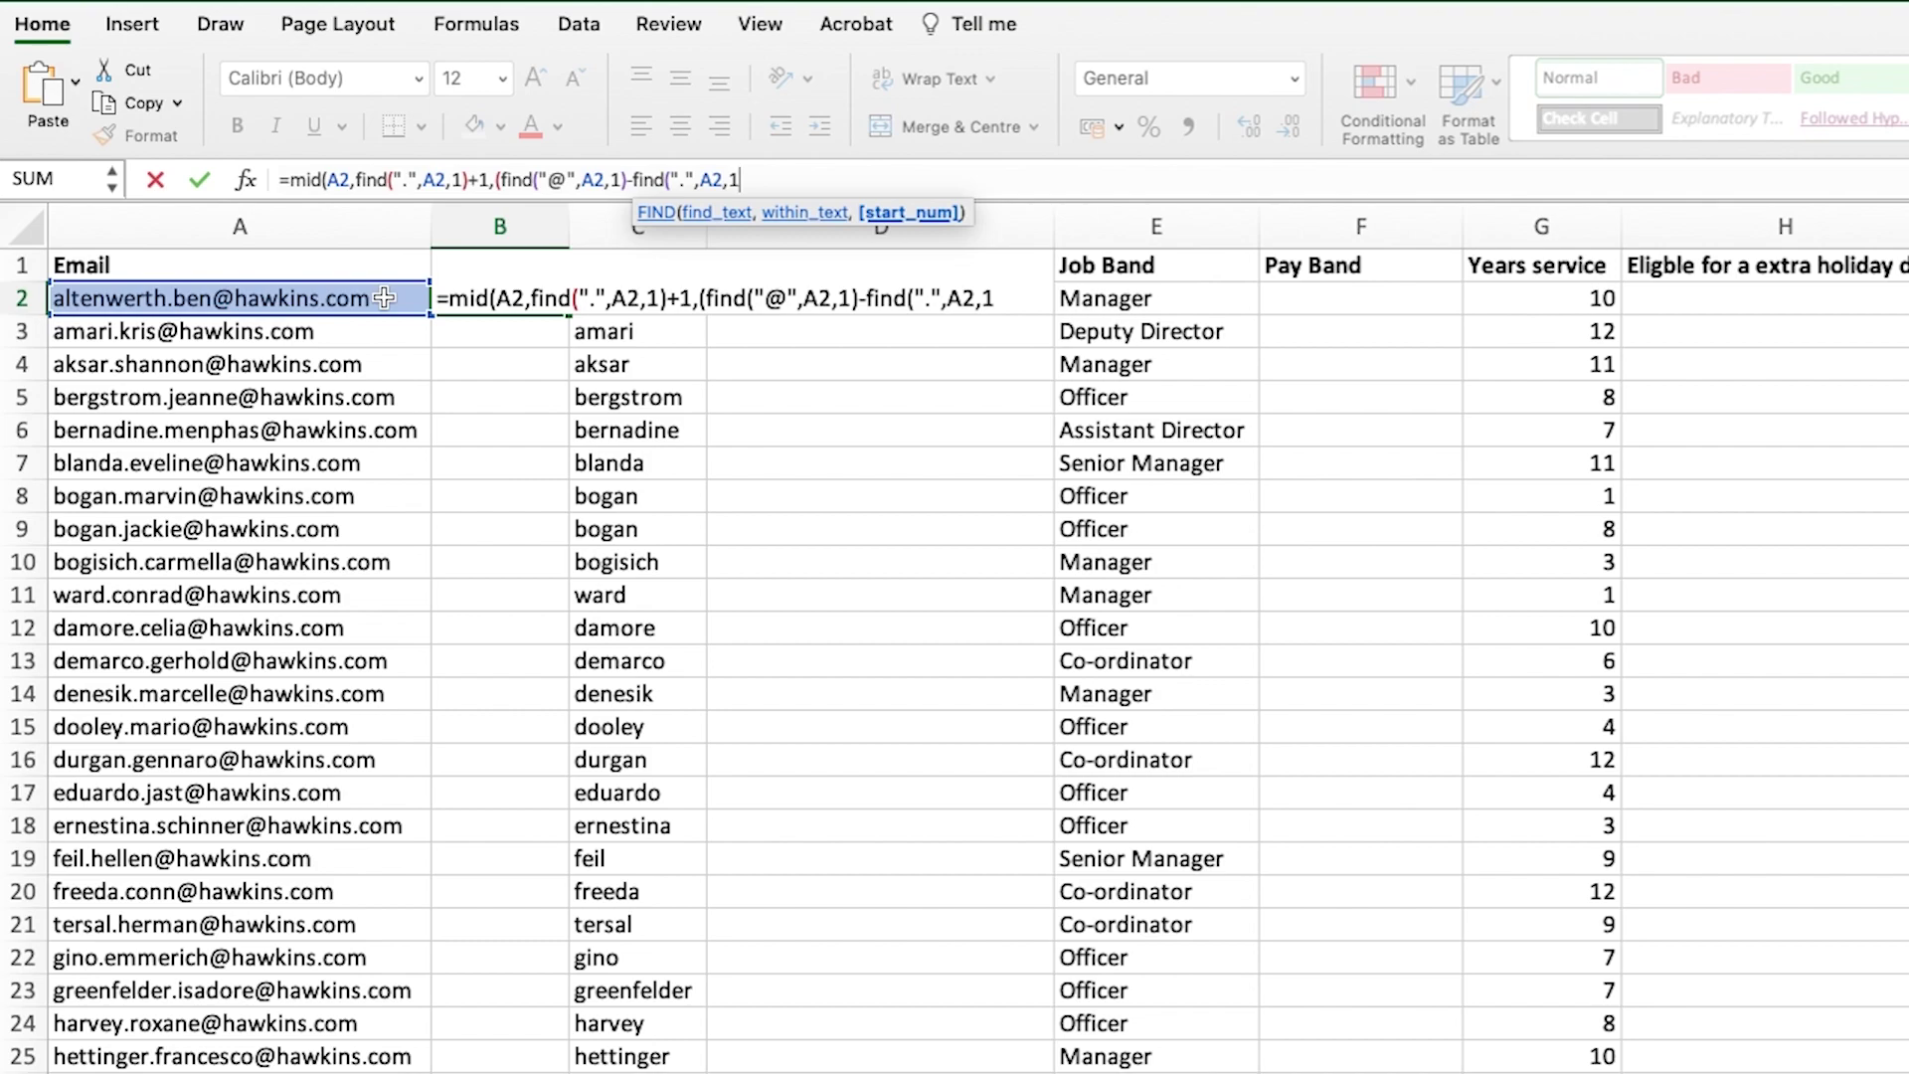
pyautogui.write(')-')
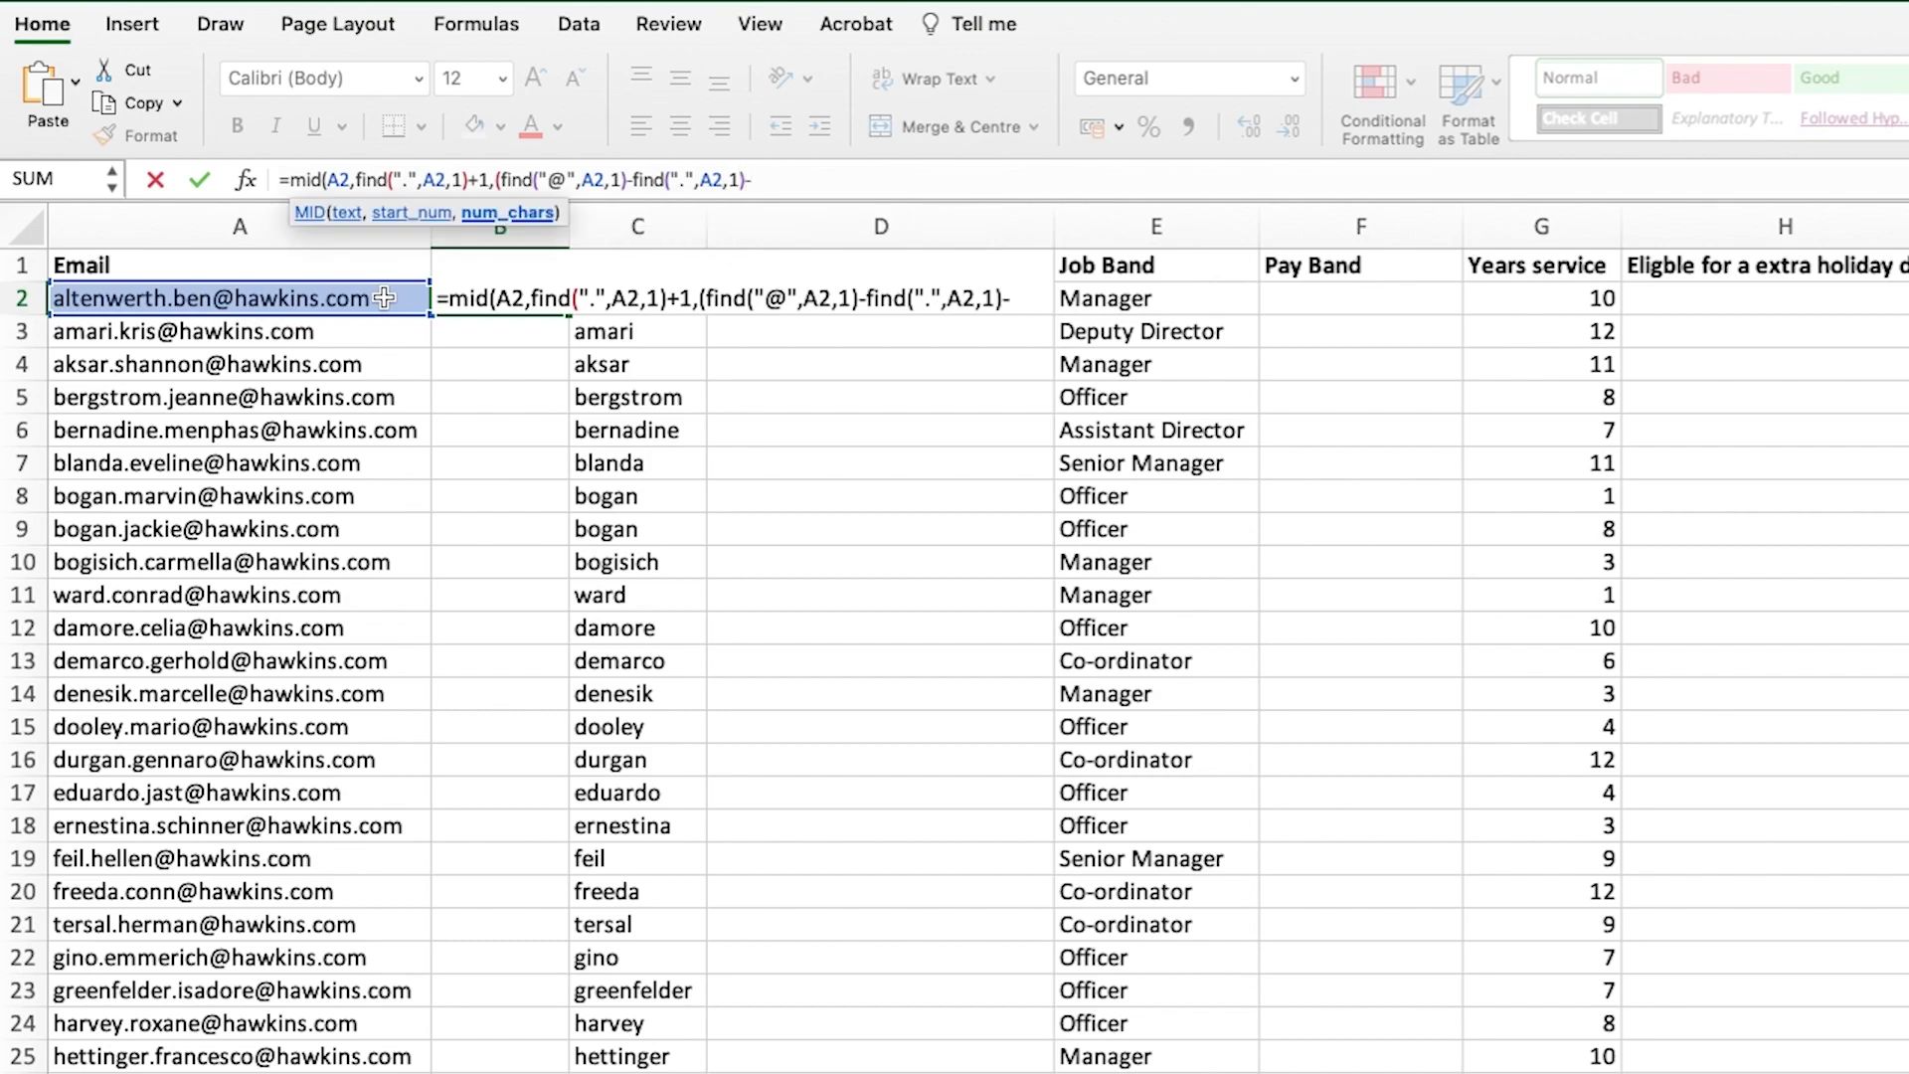
pyautogui.write('1')
pyautogui.write('))')
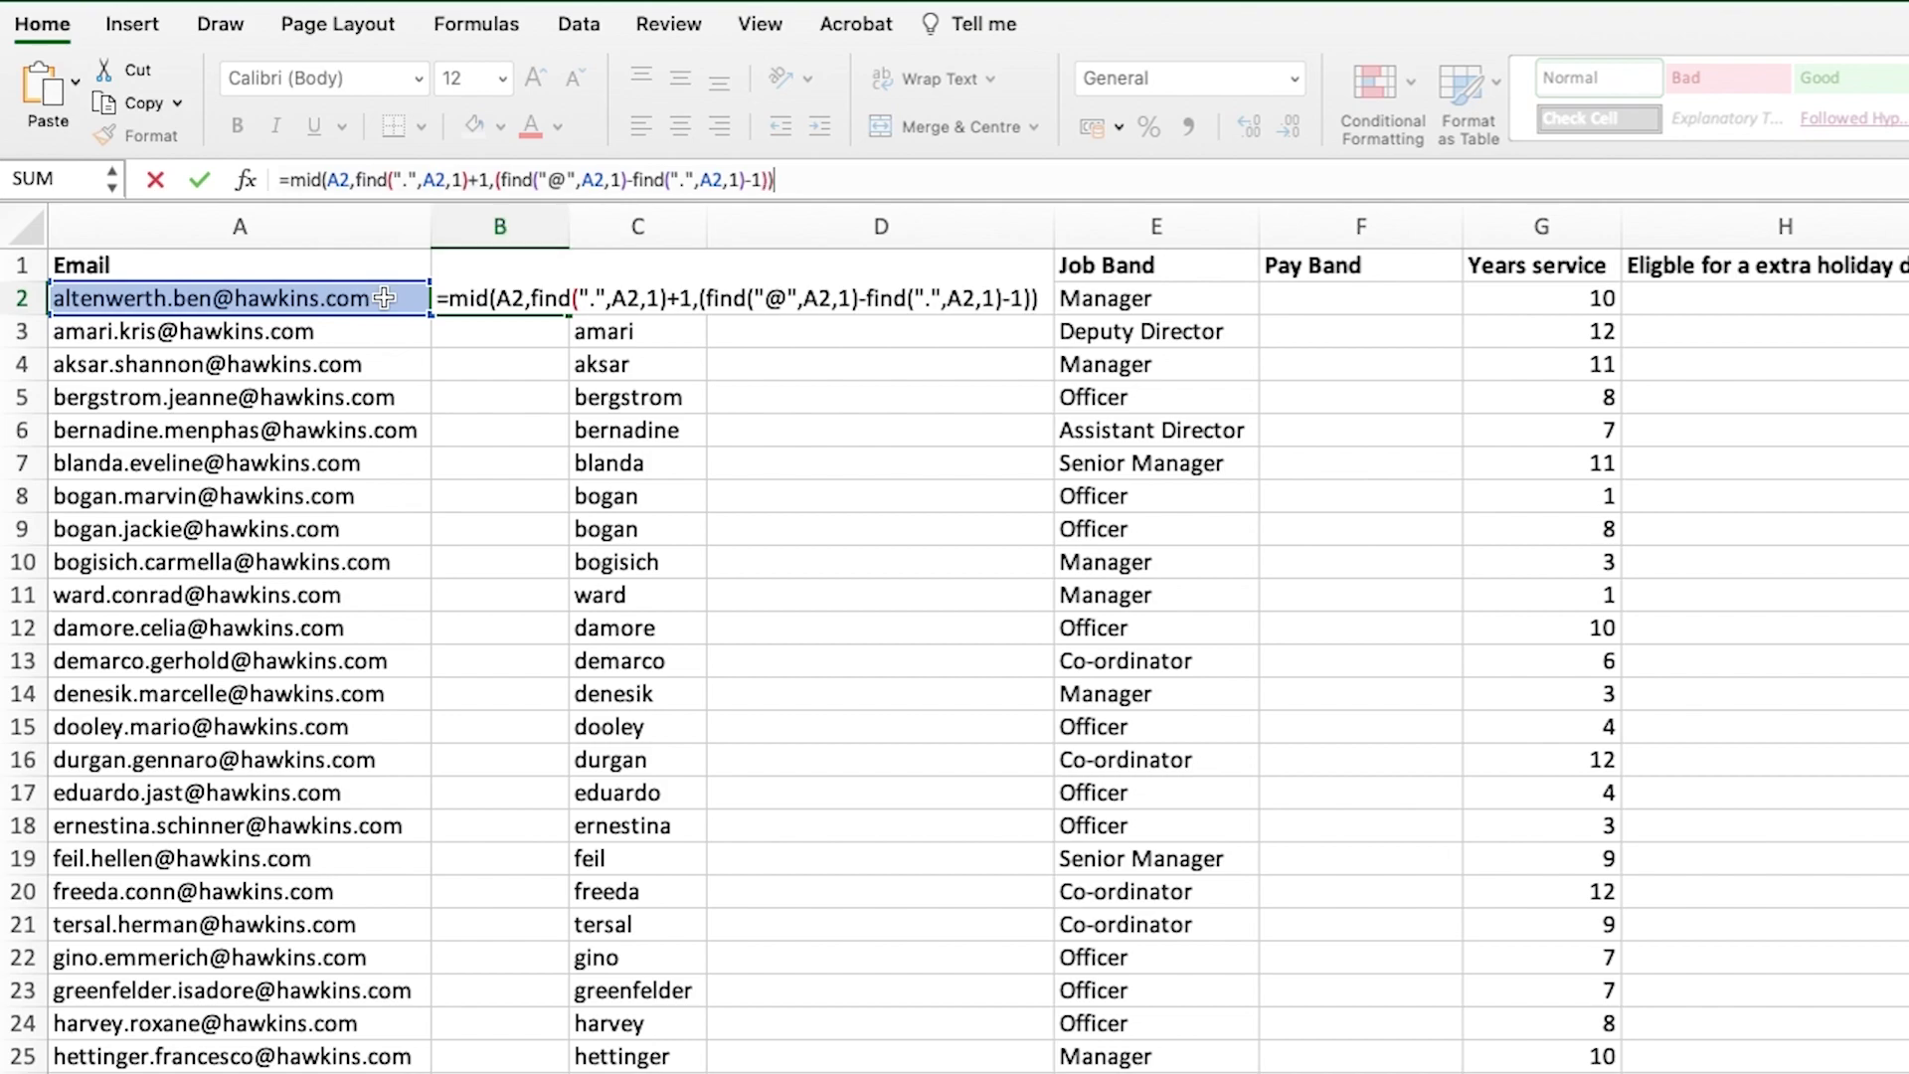
pyautogui.press('Return')
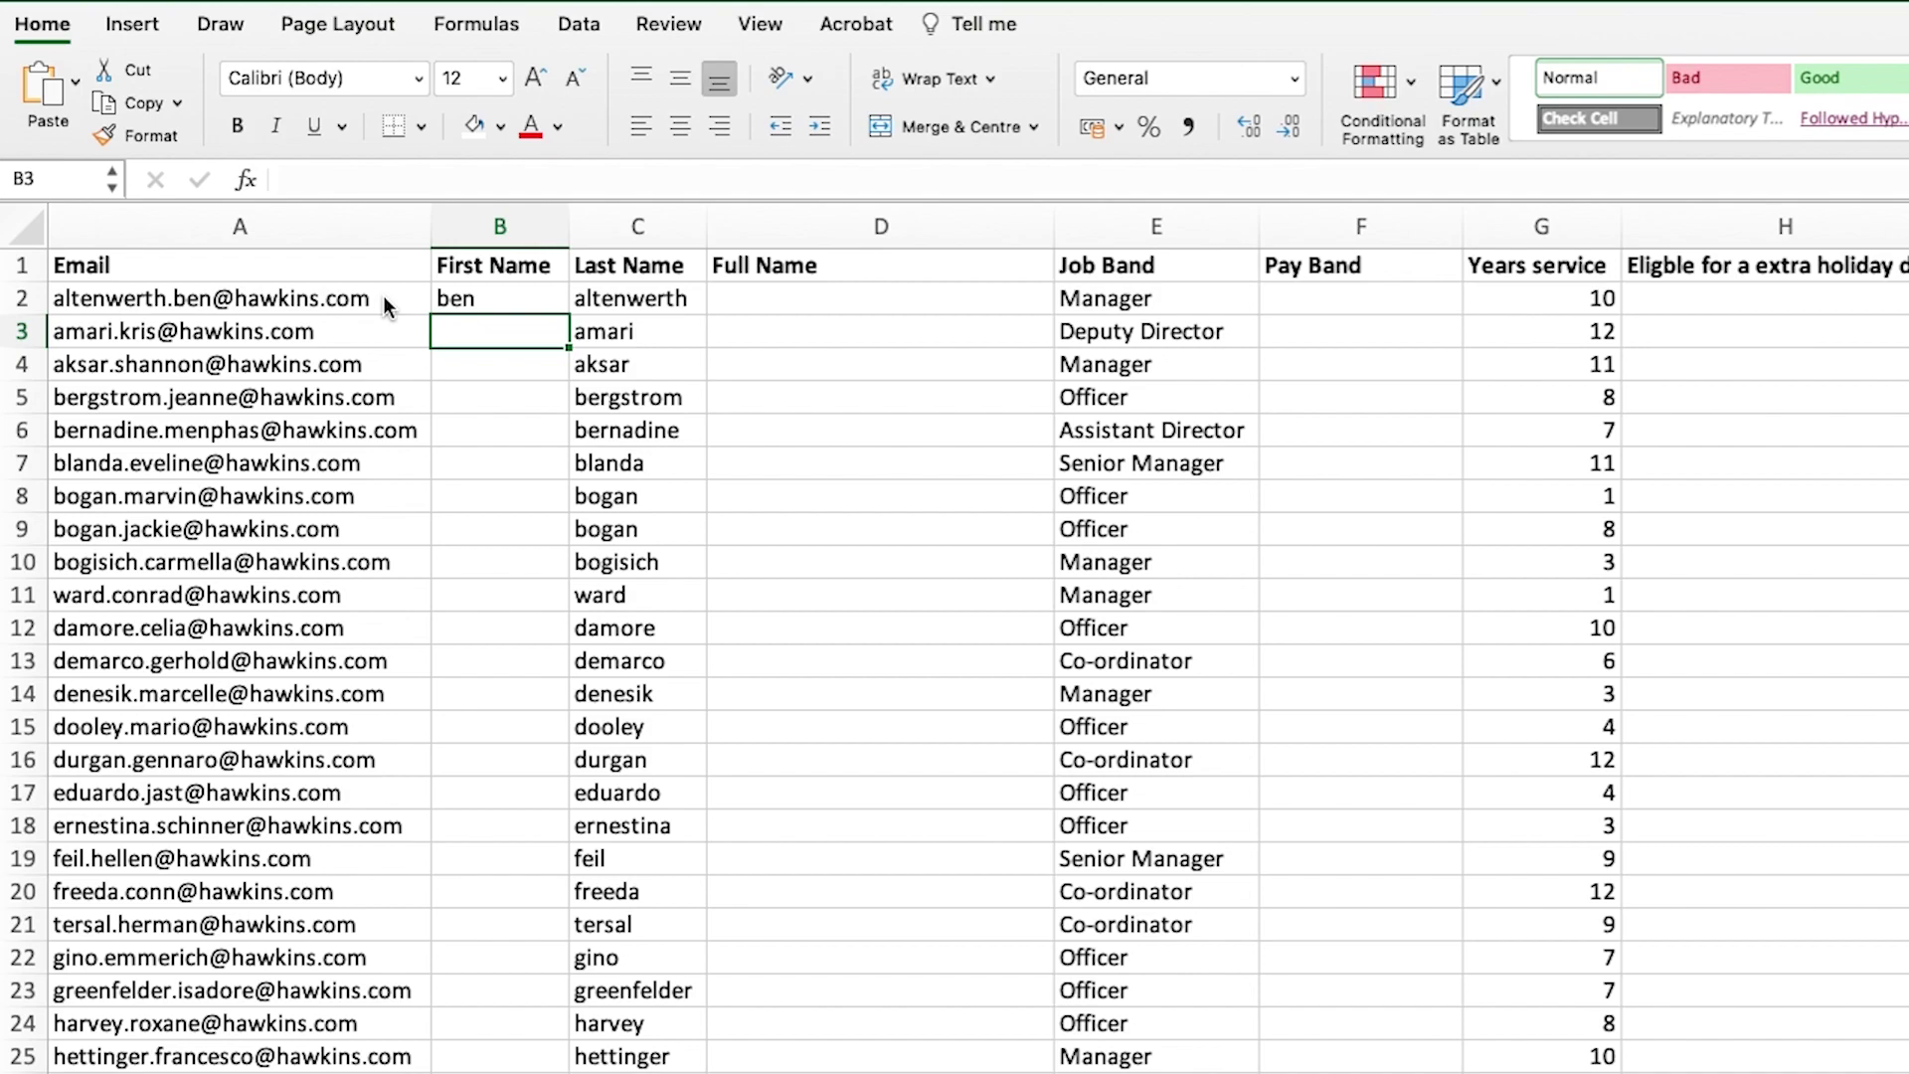
# - Copy B2's first-name formula down column B, giving names like kris, shannon and jeanne
pyautogui.click(489, 298)
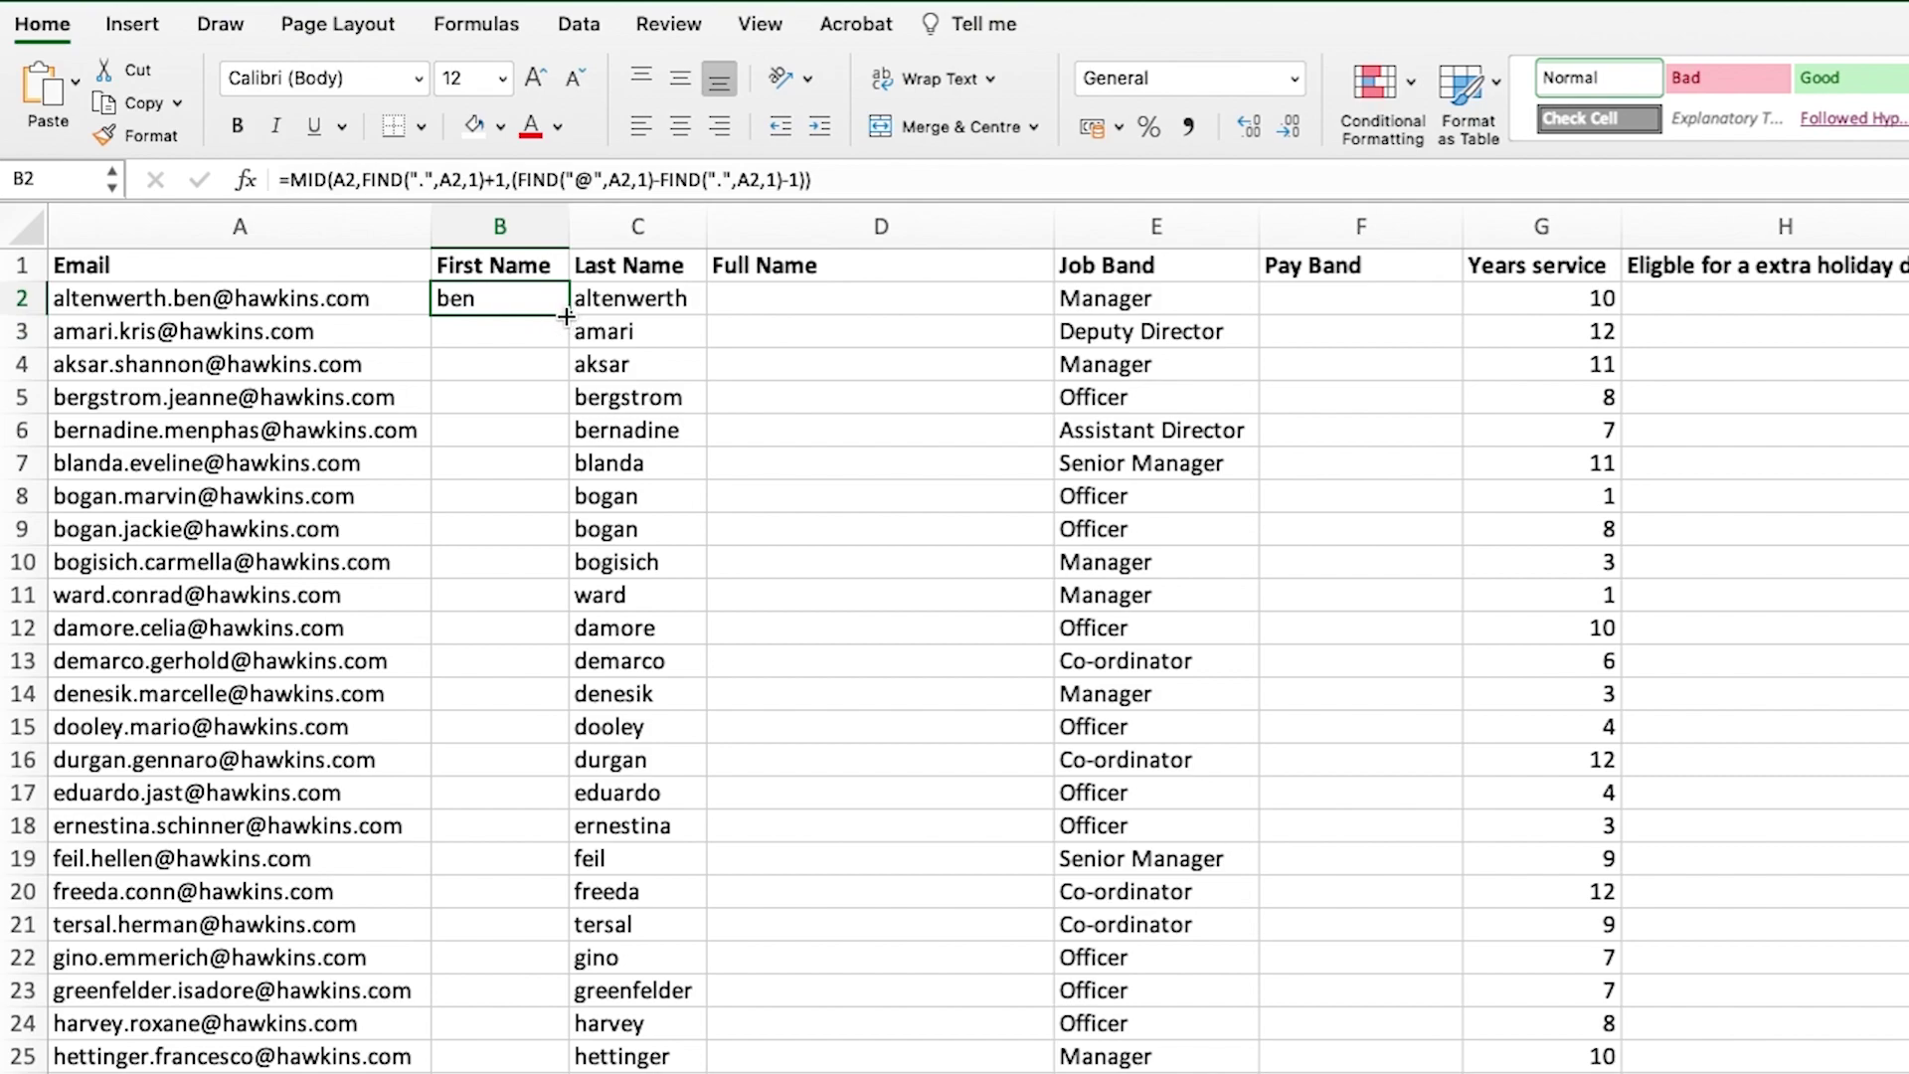
pyautogui.doubleClick(566, 316)
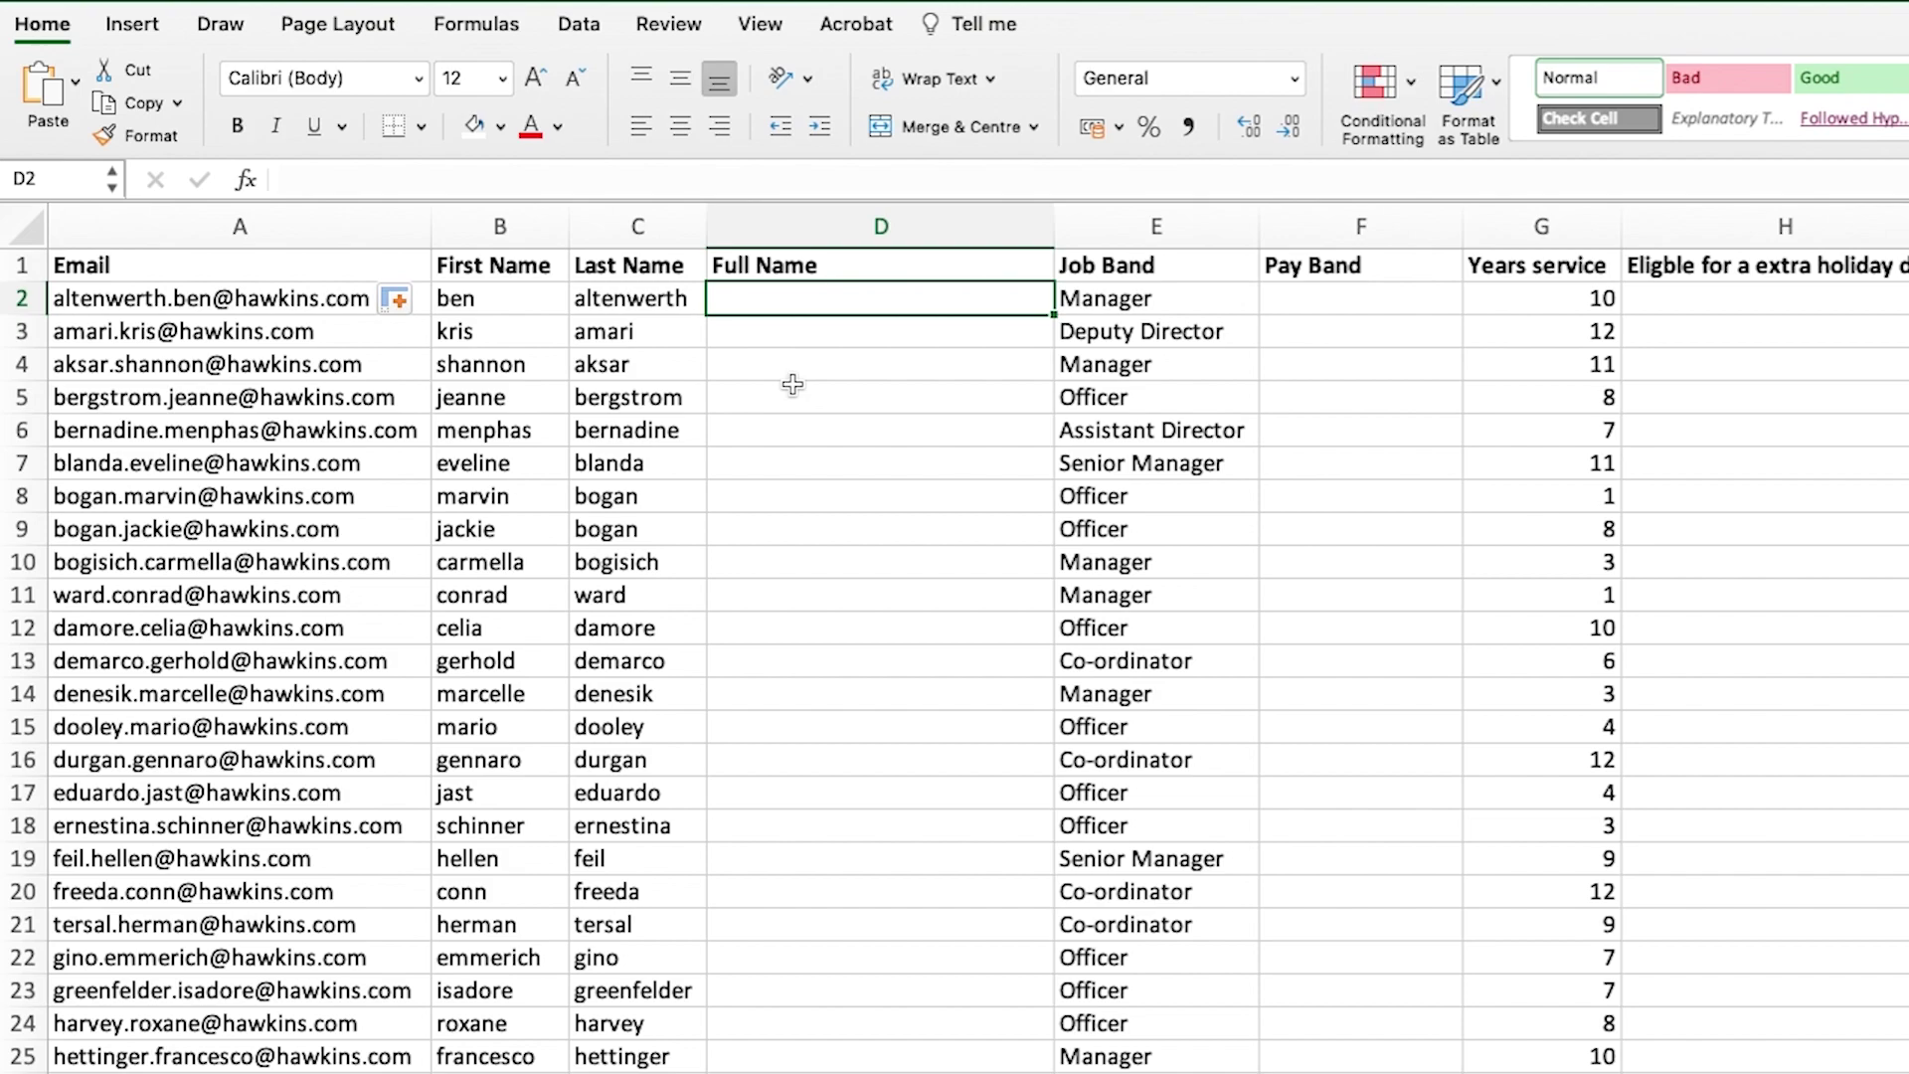
# - Enter =CONCATENATE(B2,C2) in D2 to join the first and last names
pyautogui.write('=')
pyautogui.press('Escape')
pyautogui.write('=con')
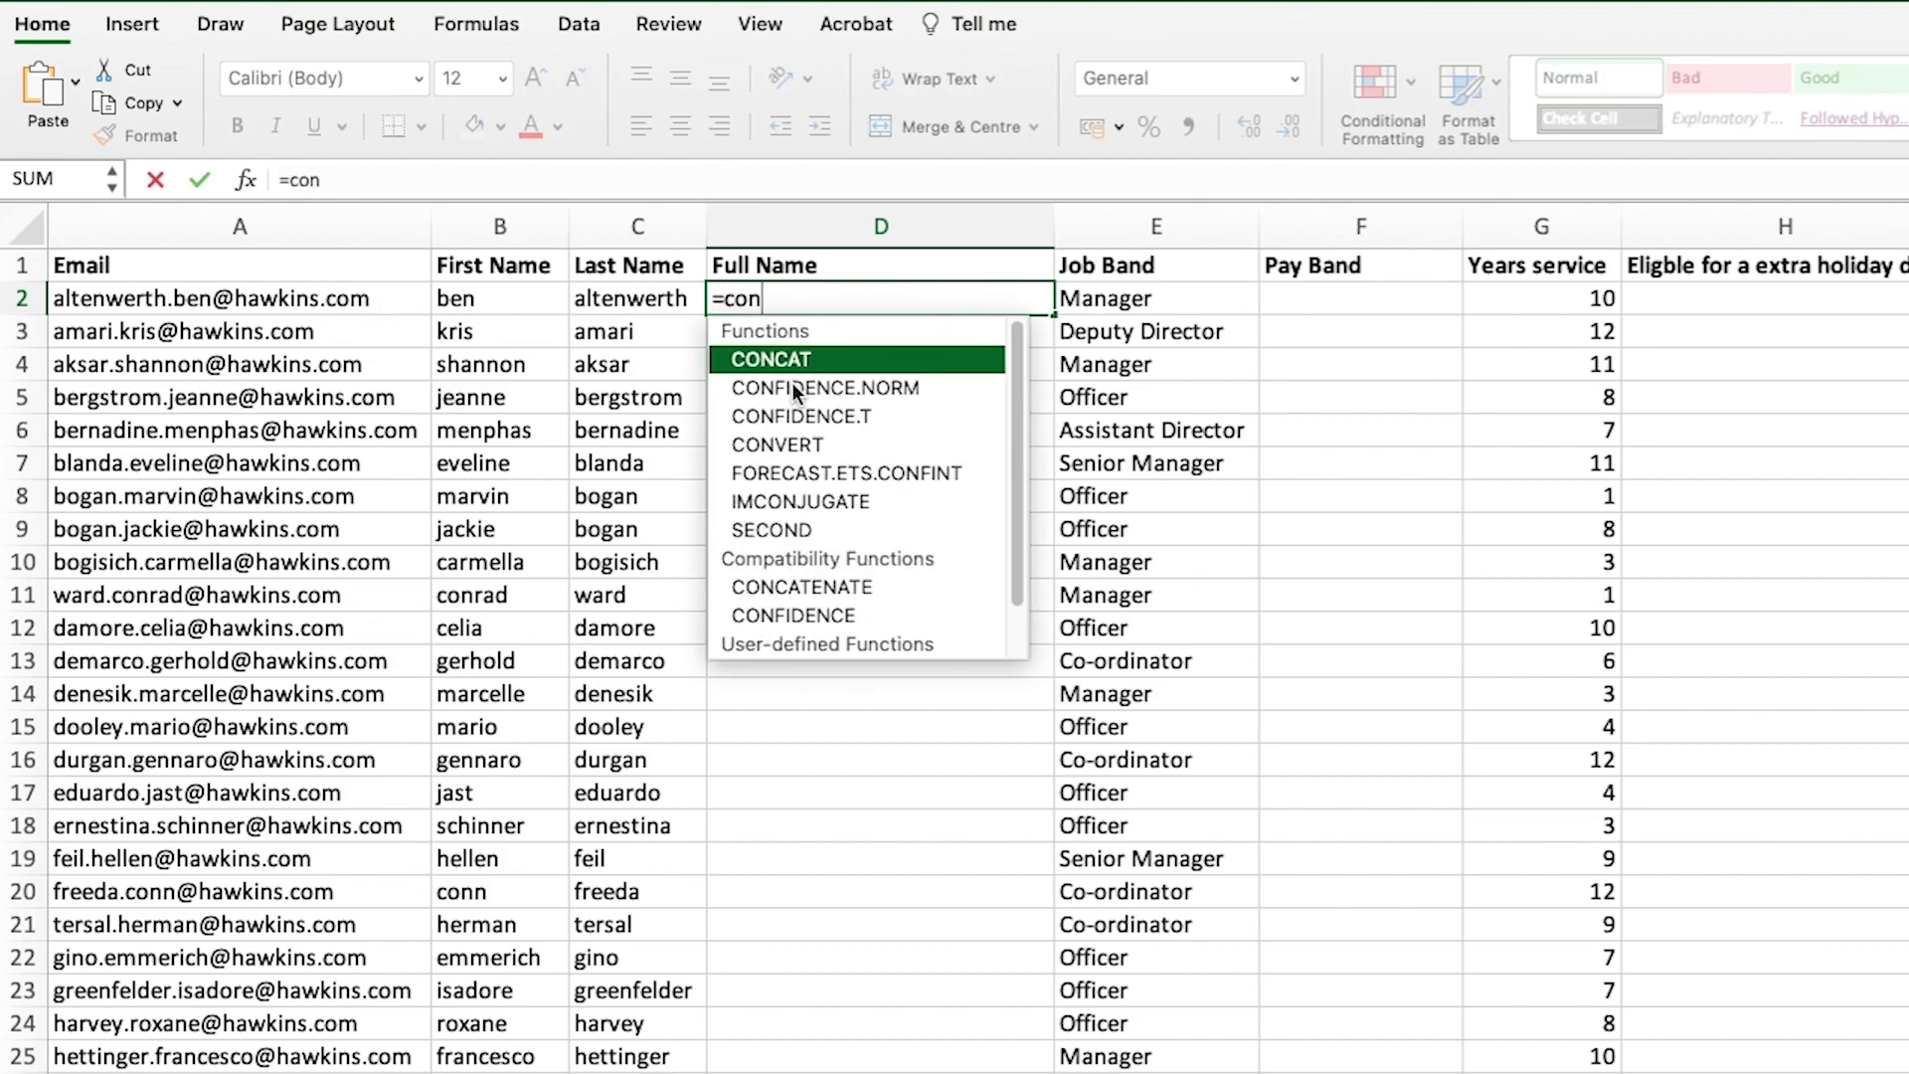
pyautogui.write('c')
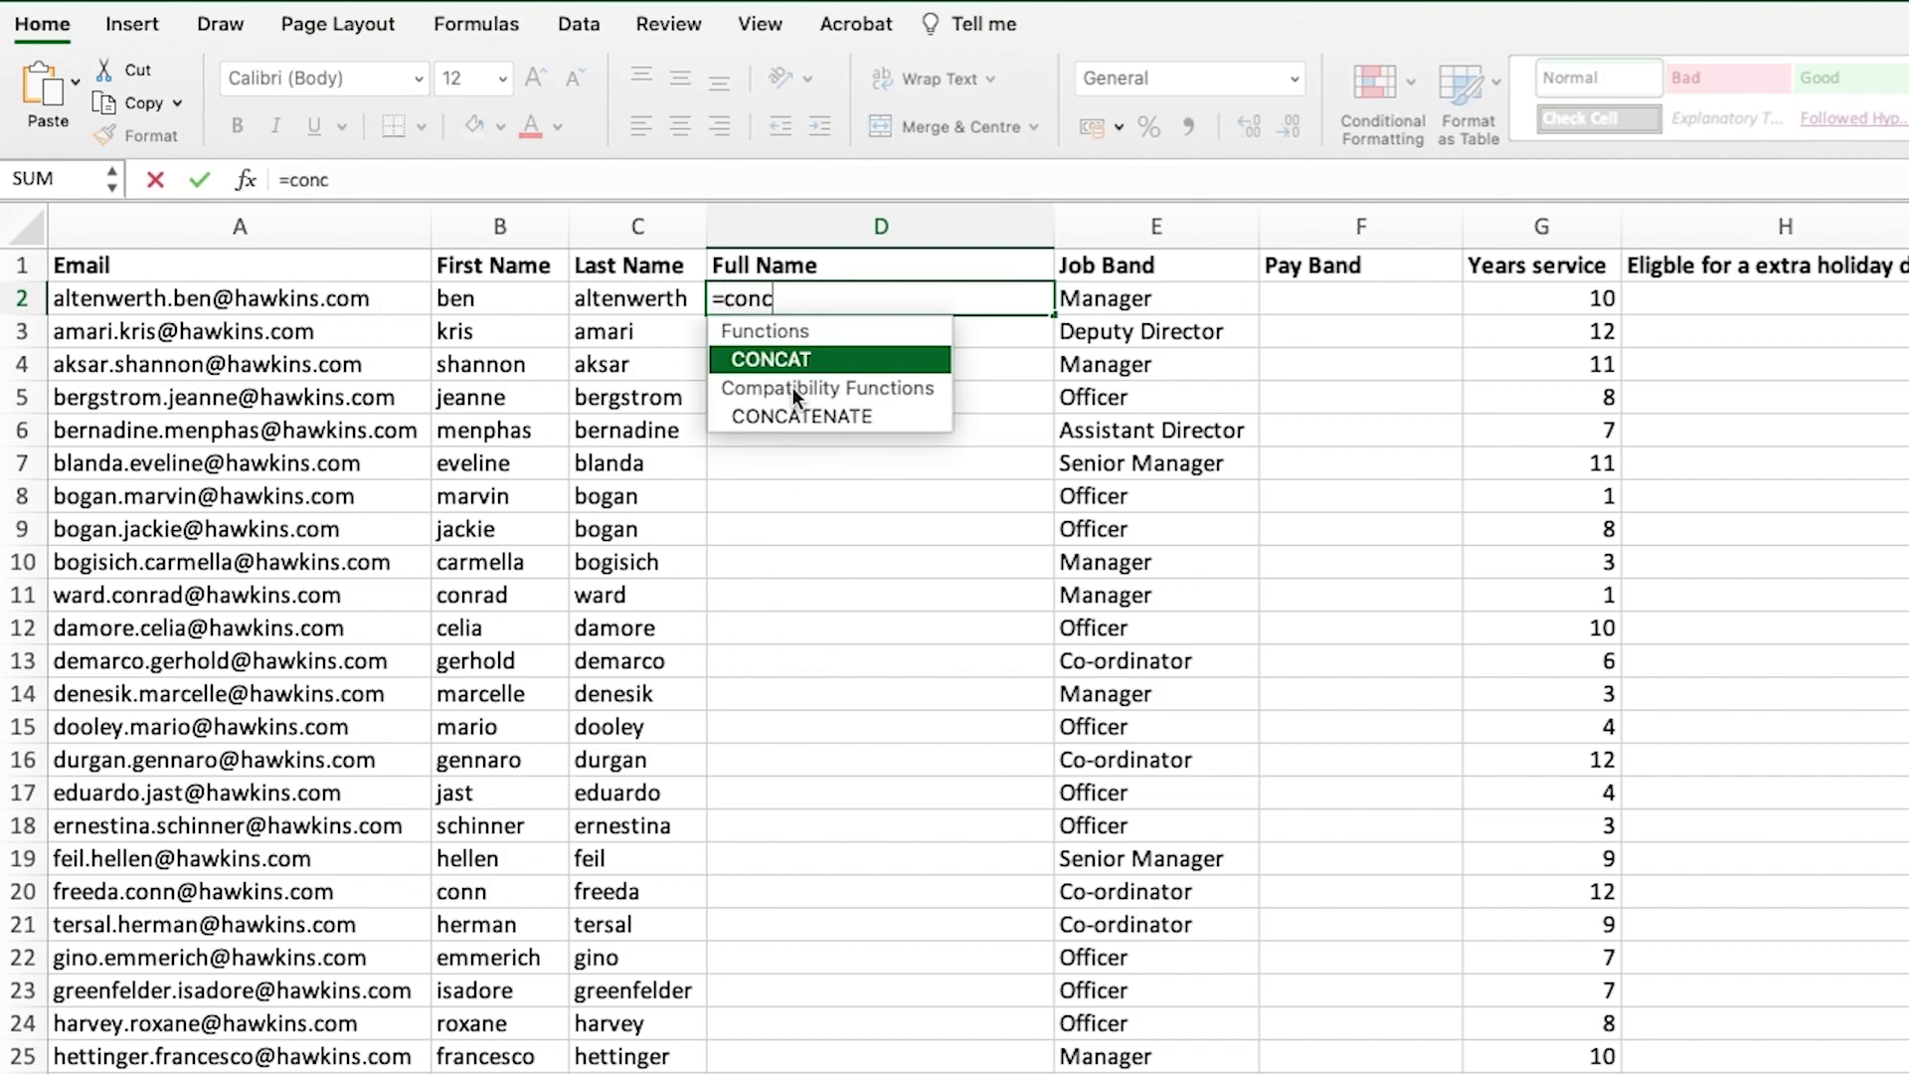
pyautogui.doubleClick(796, 410)
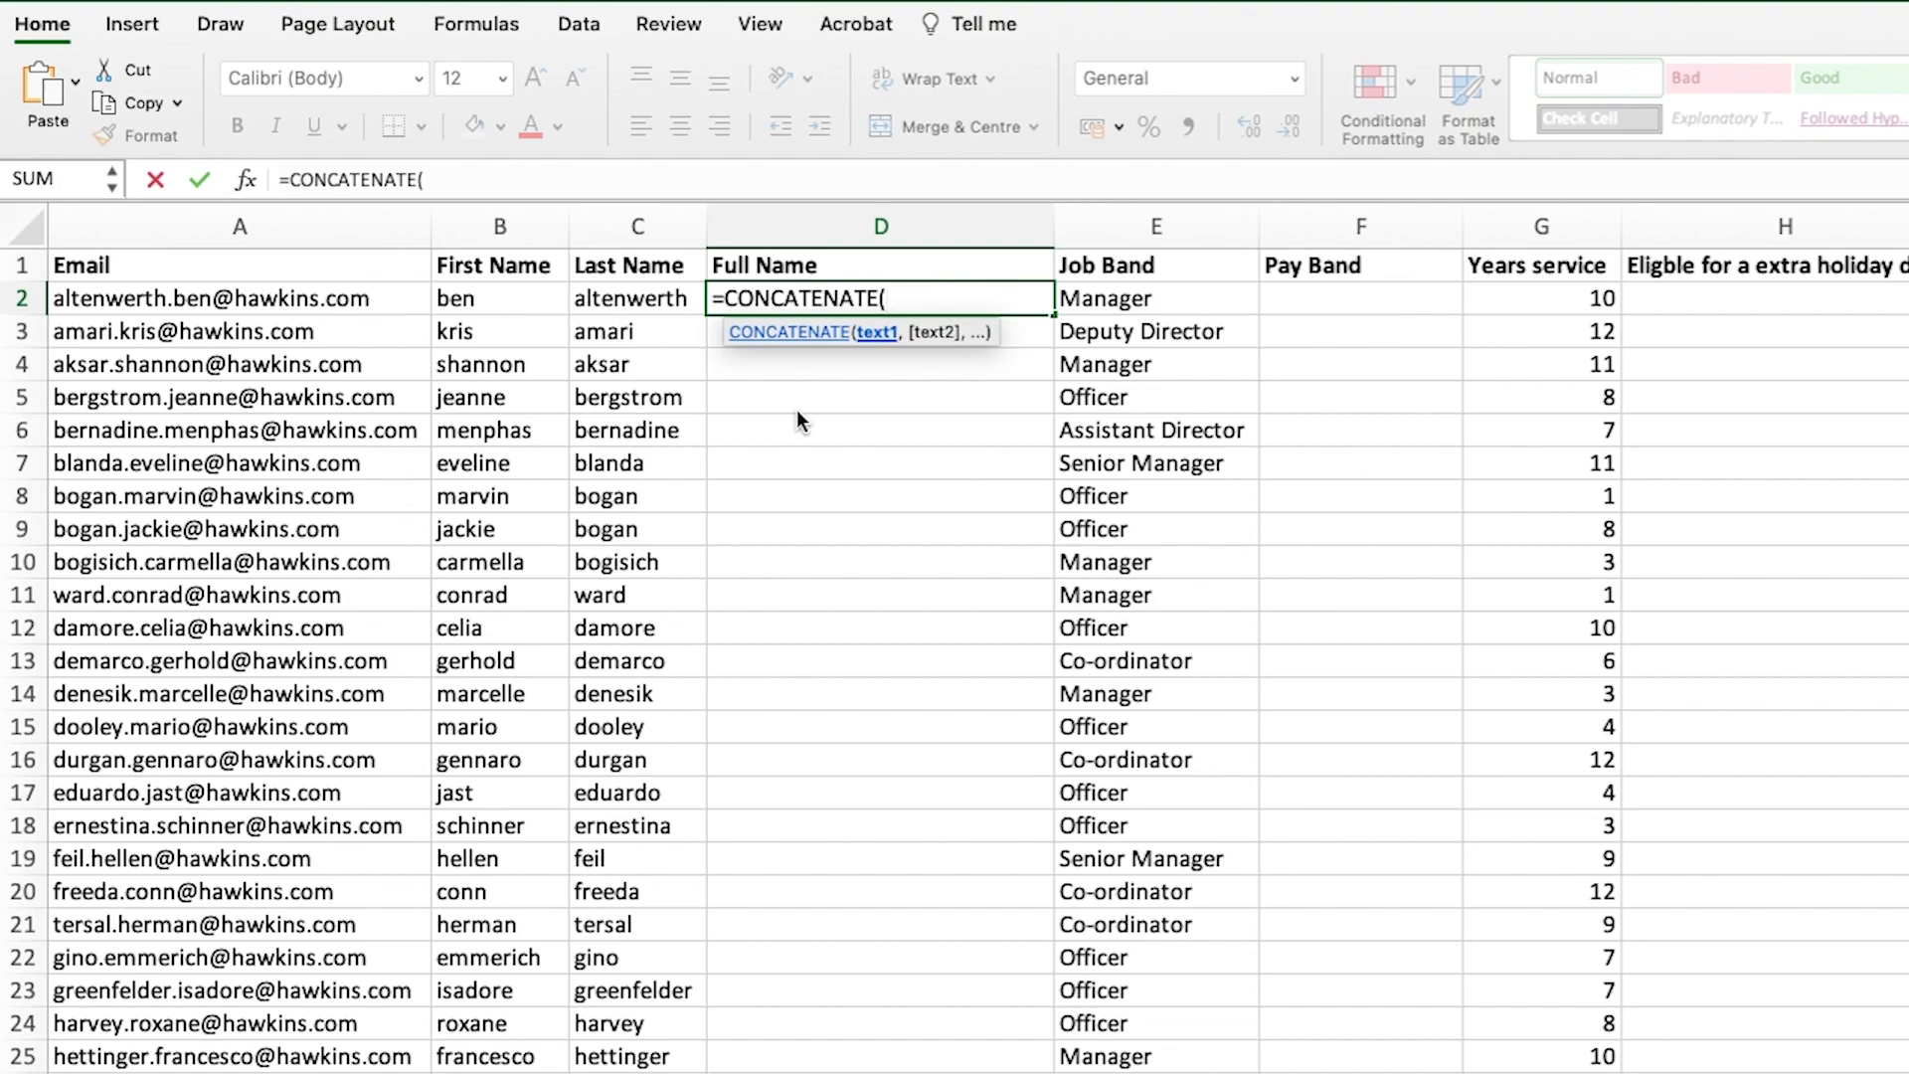
pyautogui.click(560, 302)
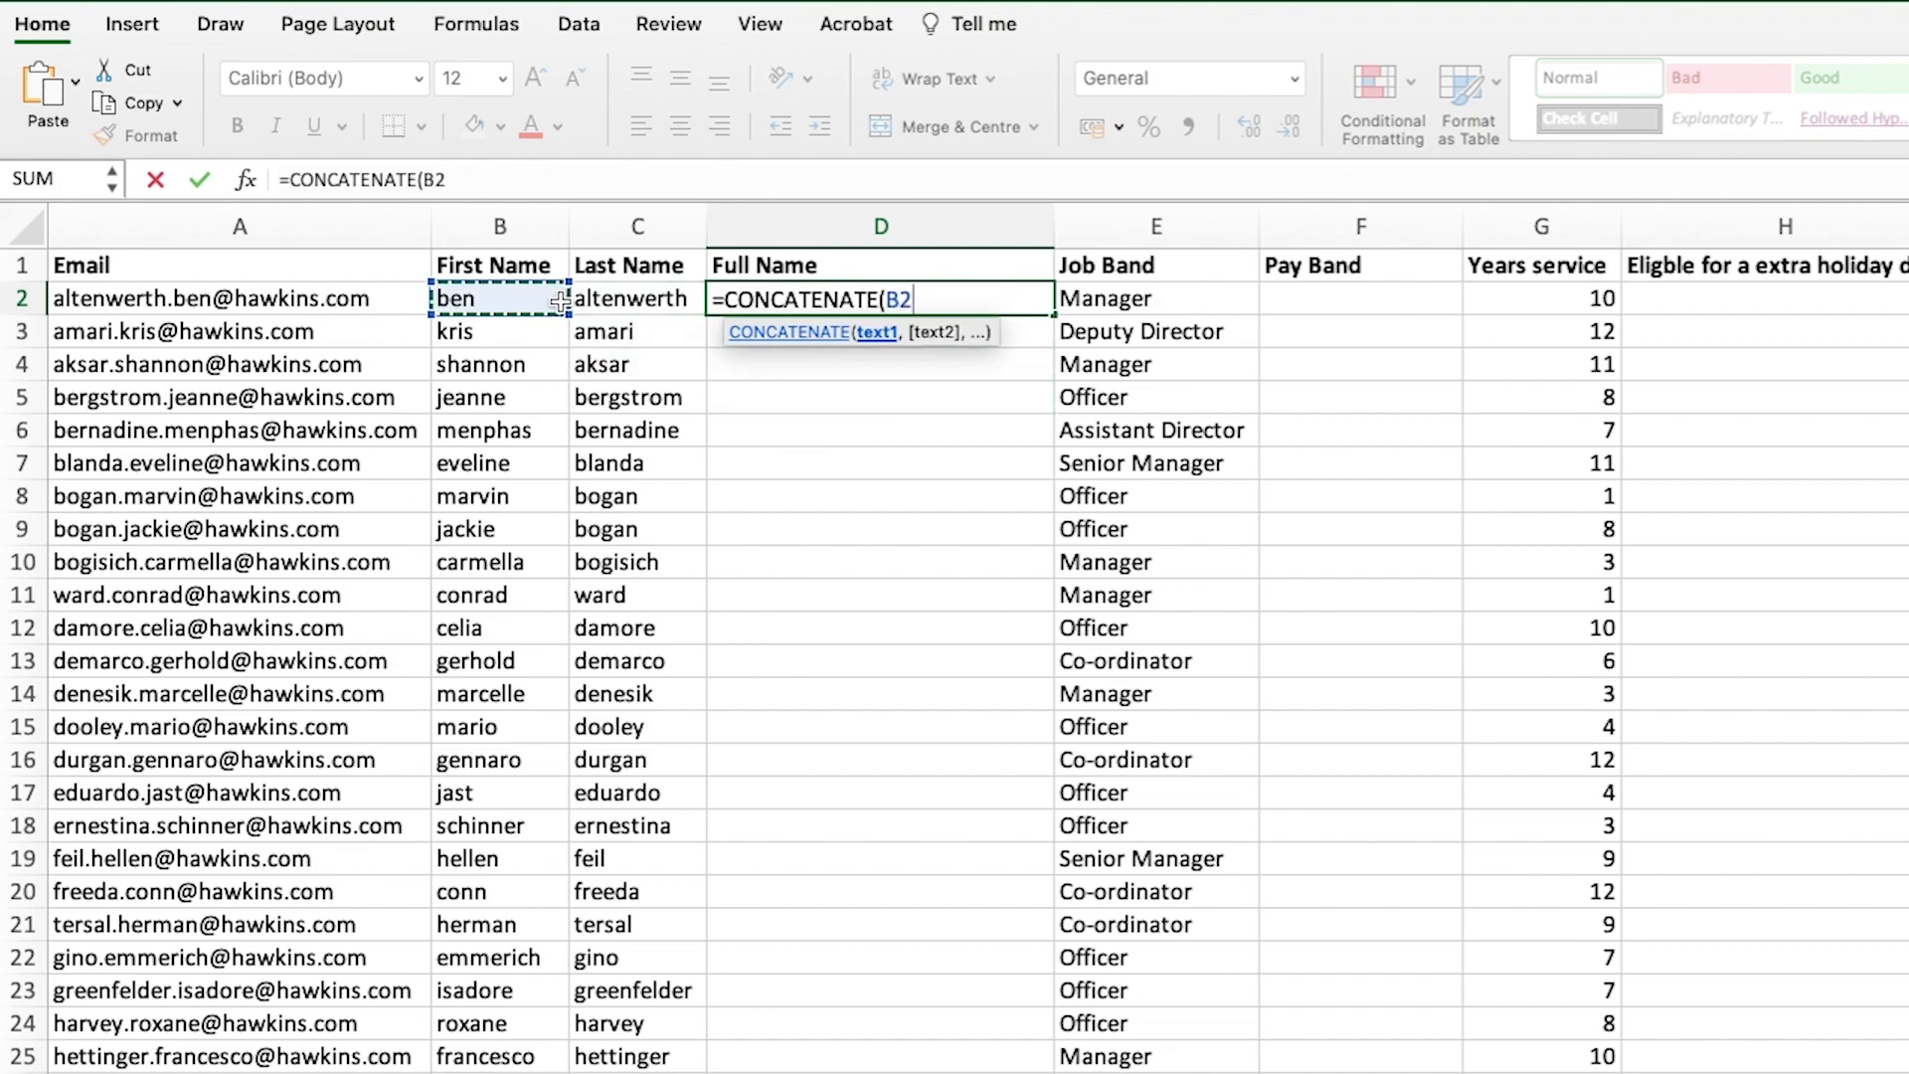
pyautogui.write(',')
pyautogui.click(657, 295)
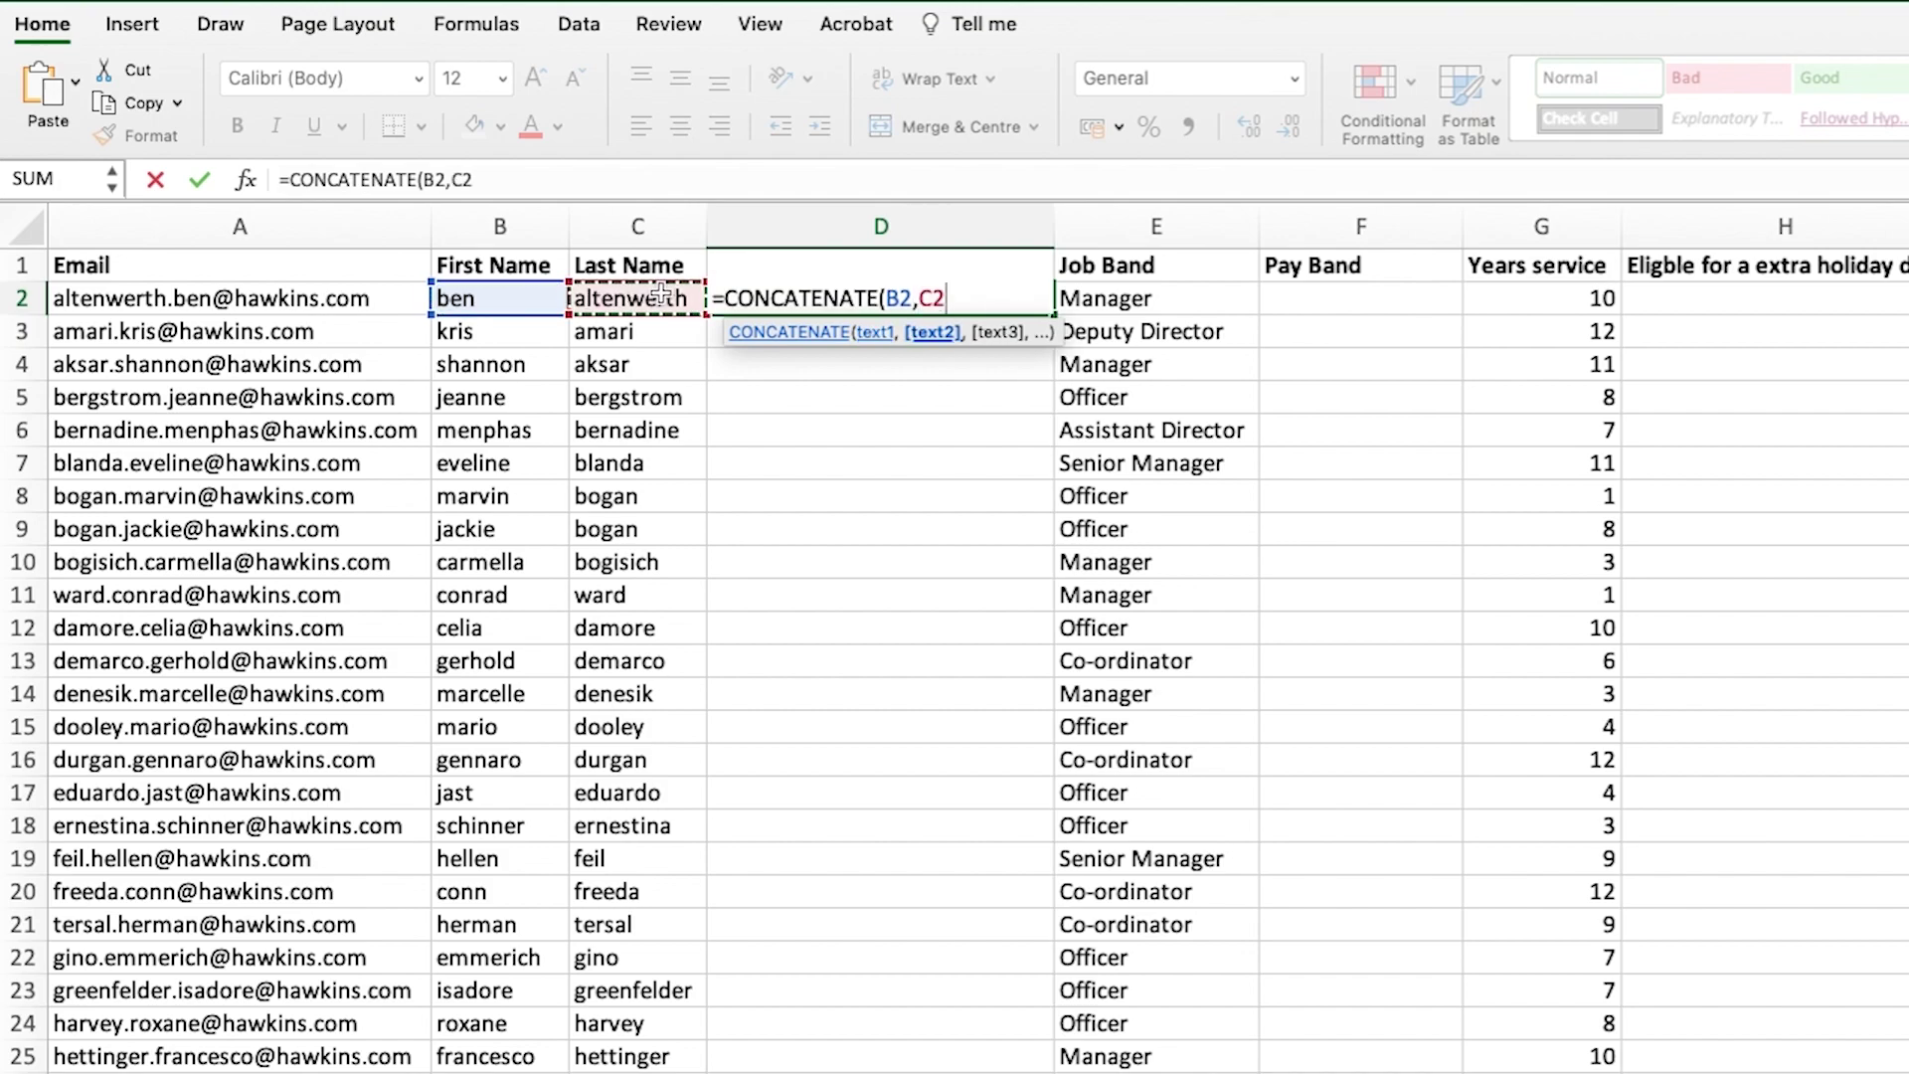
pyautogui.write(')')
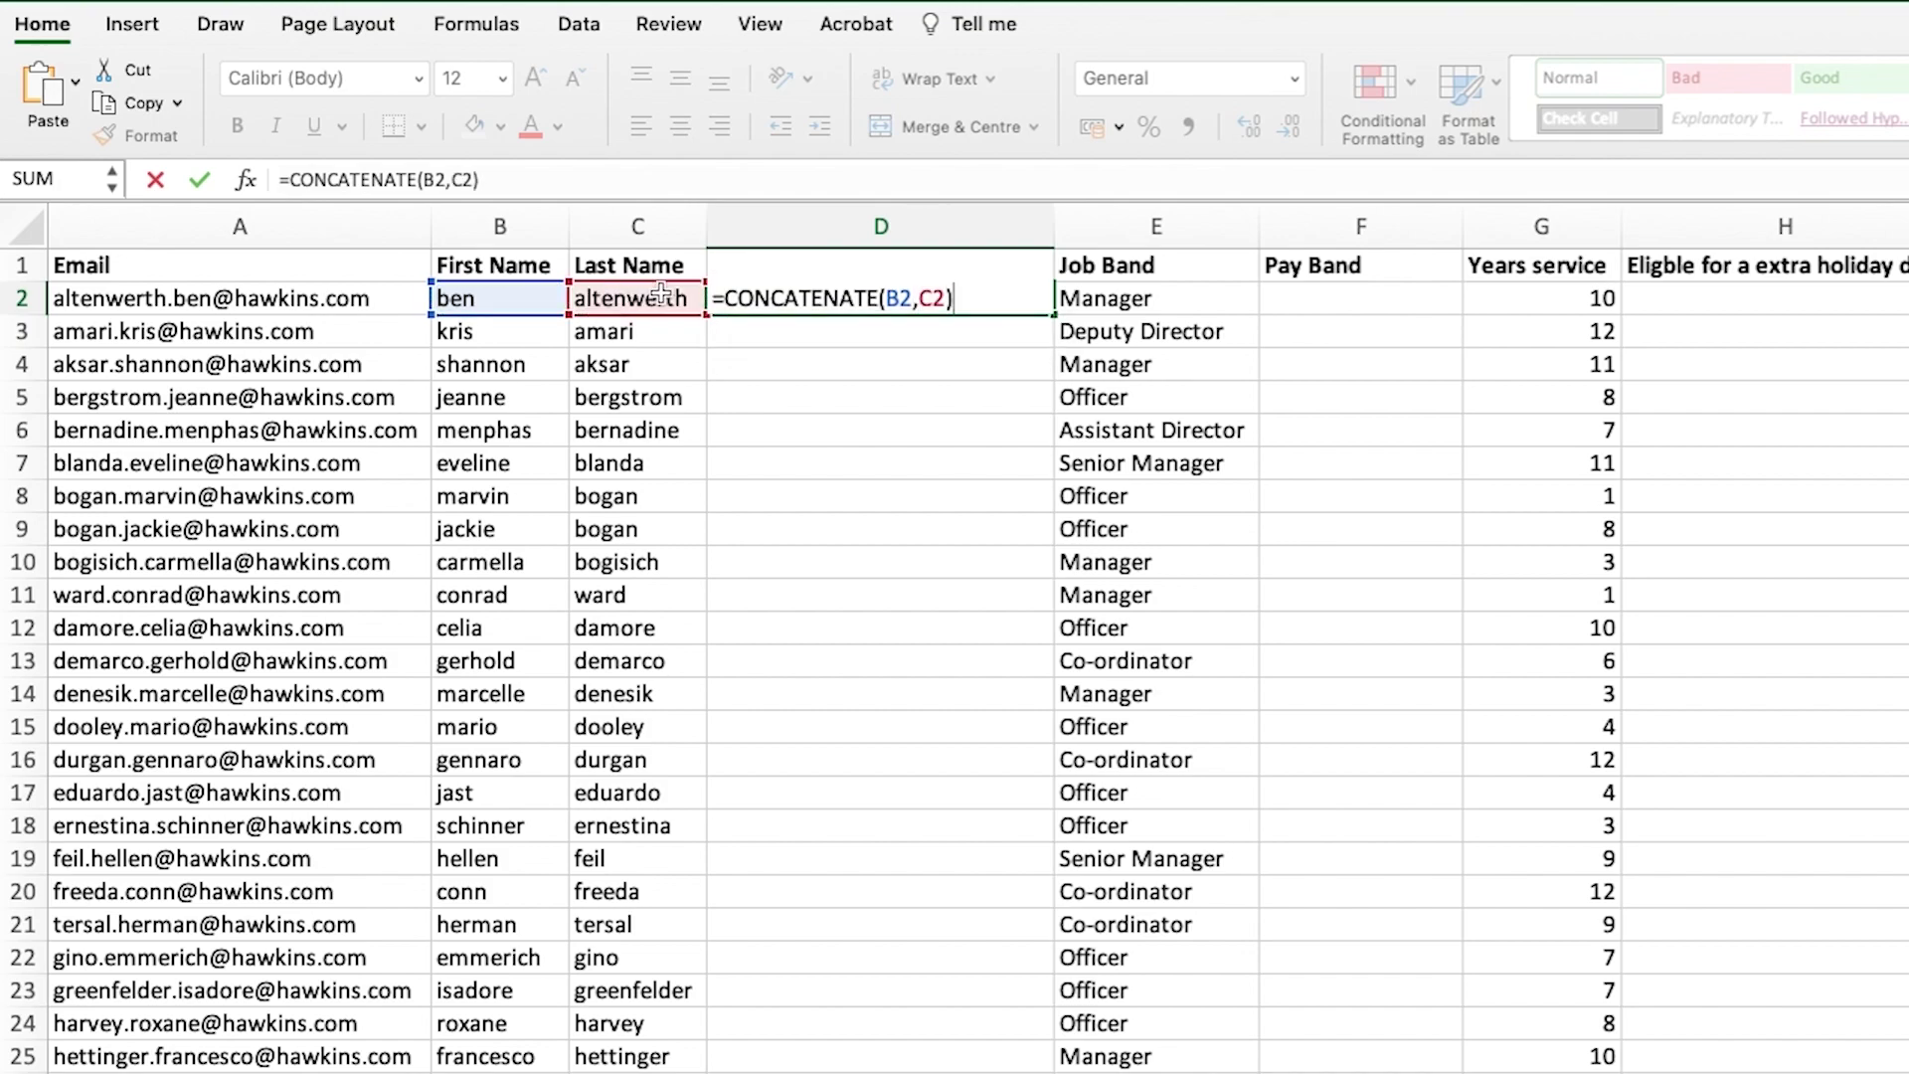
pyautogui.press('Return')
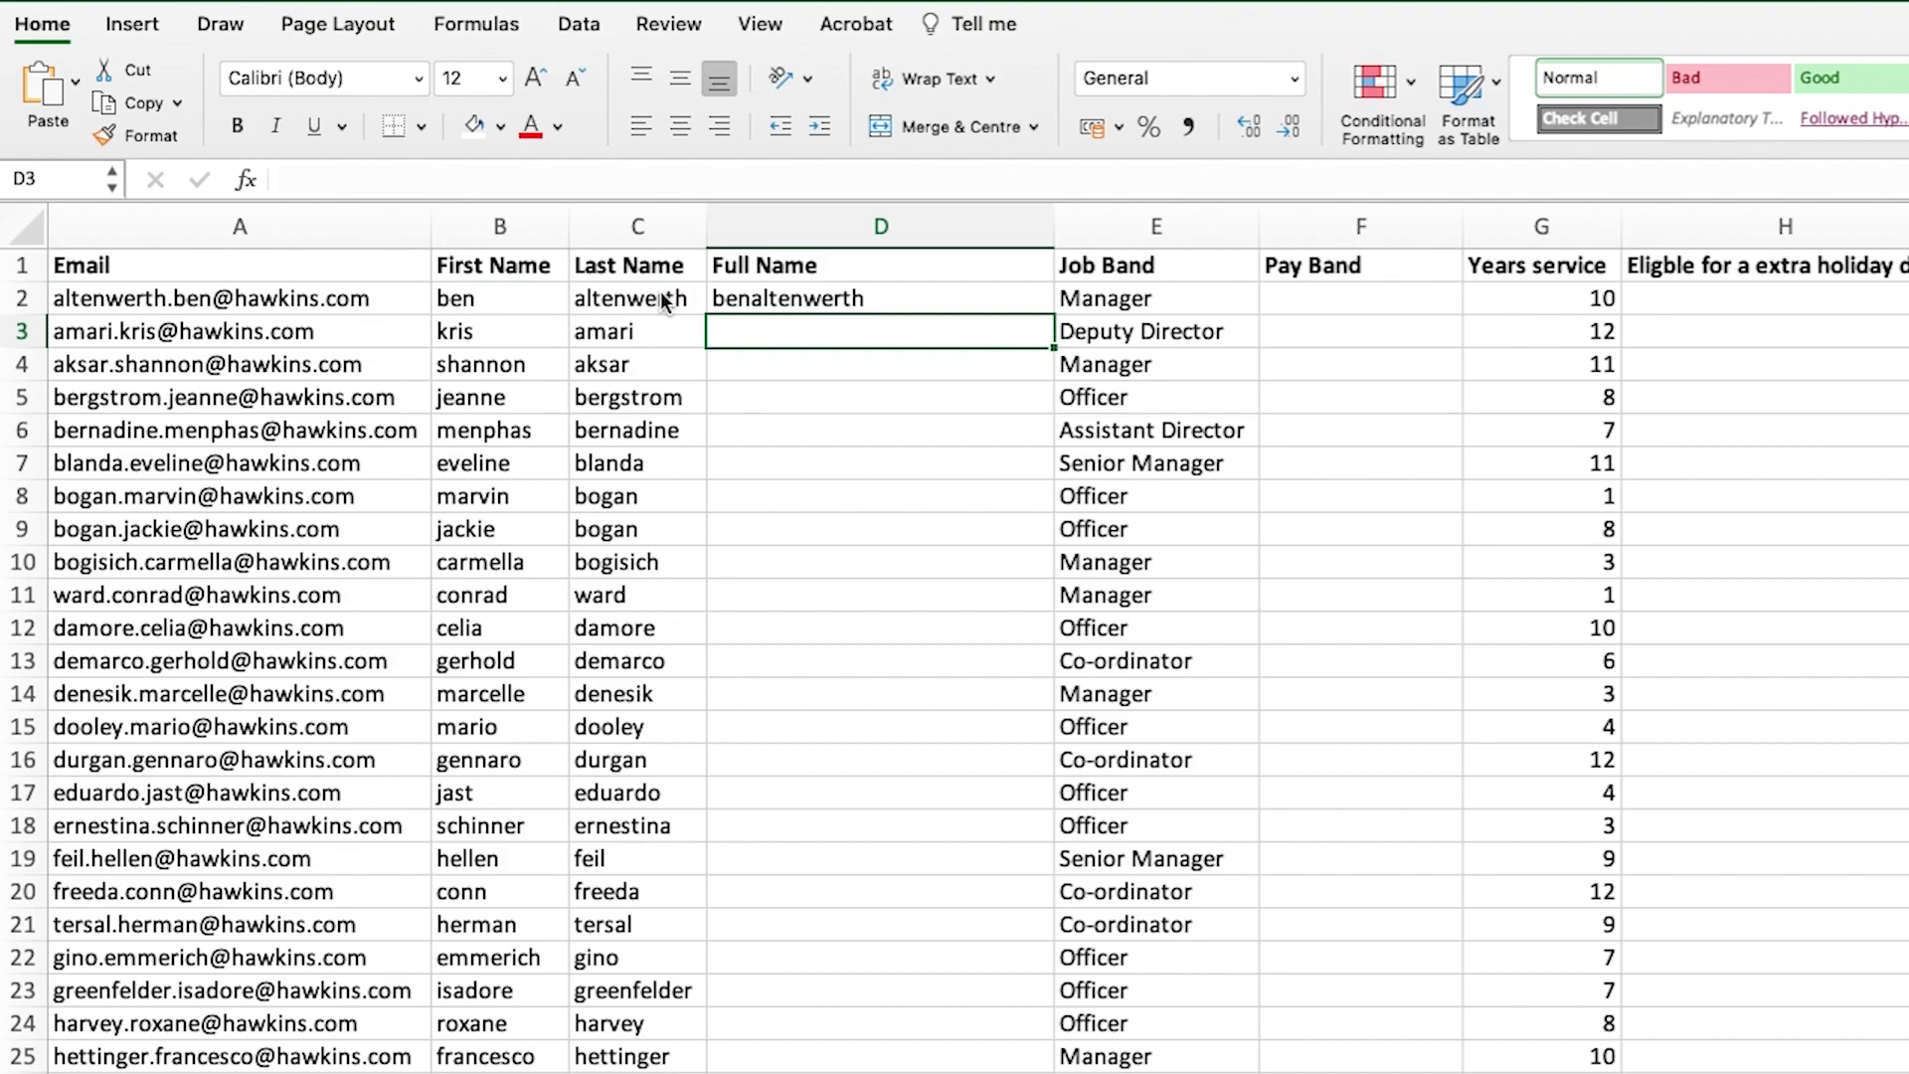
# - Insert a space between the names, making D2 =CONCATENATE(B2," ",C2) showing 'ben altenwerth'
pyautogui.click(855, 303)
pyautogui.click(489, 181)
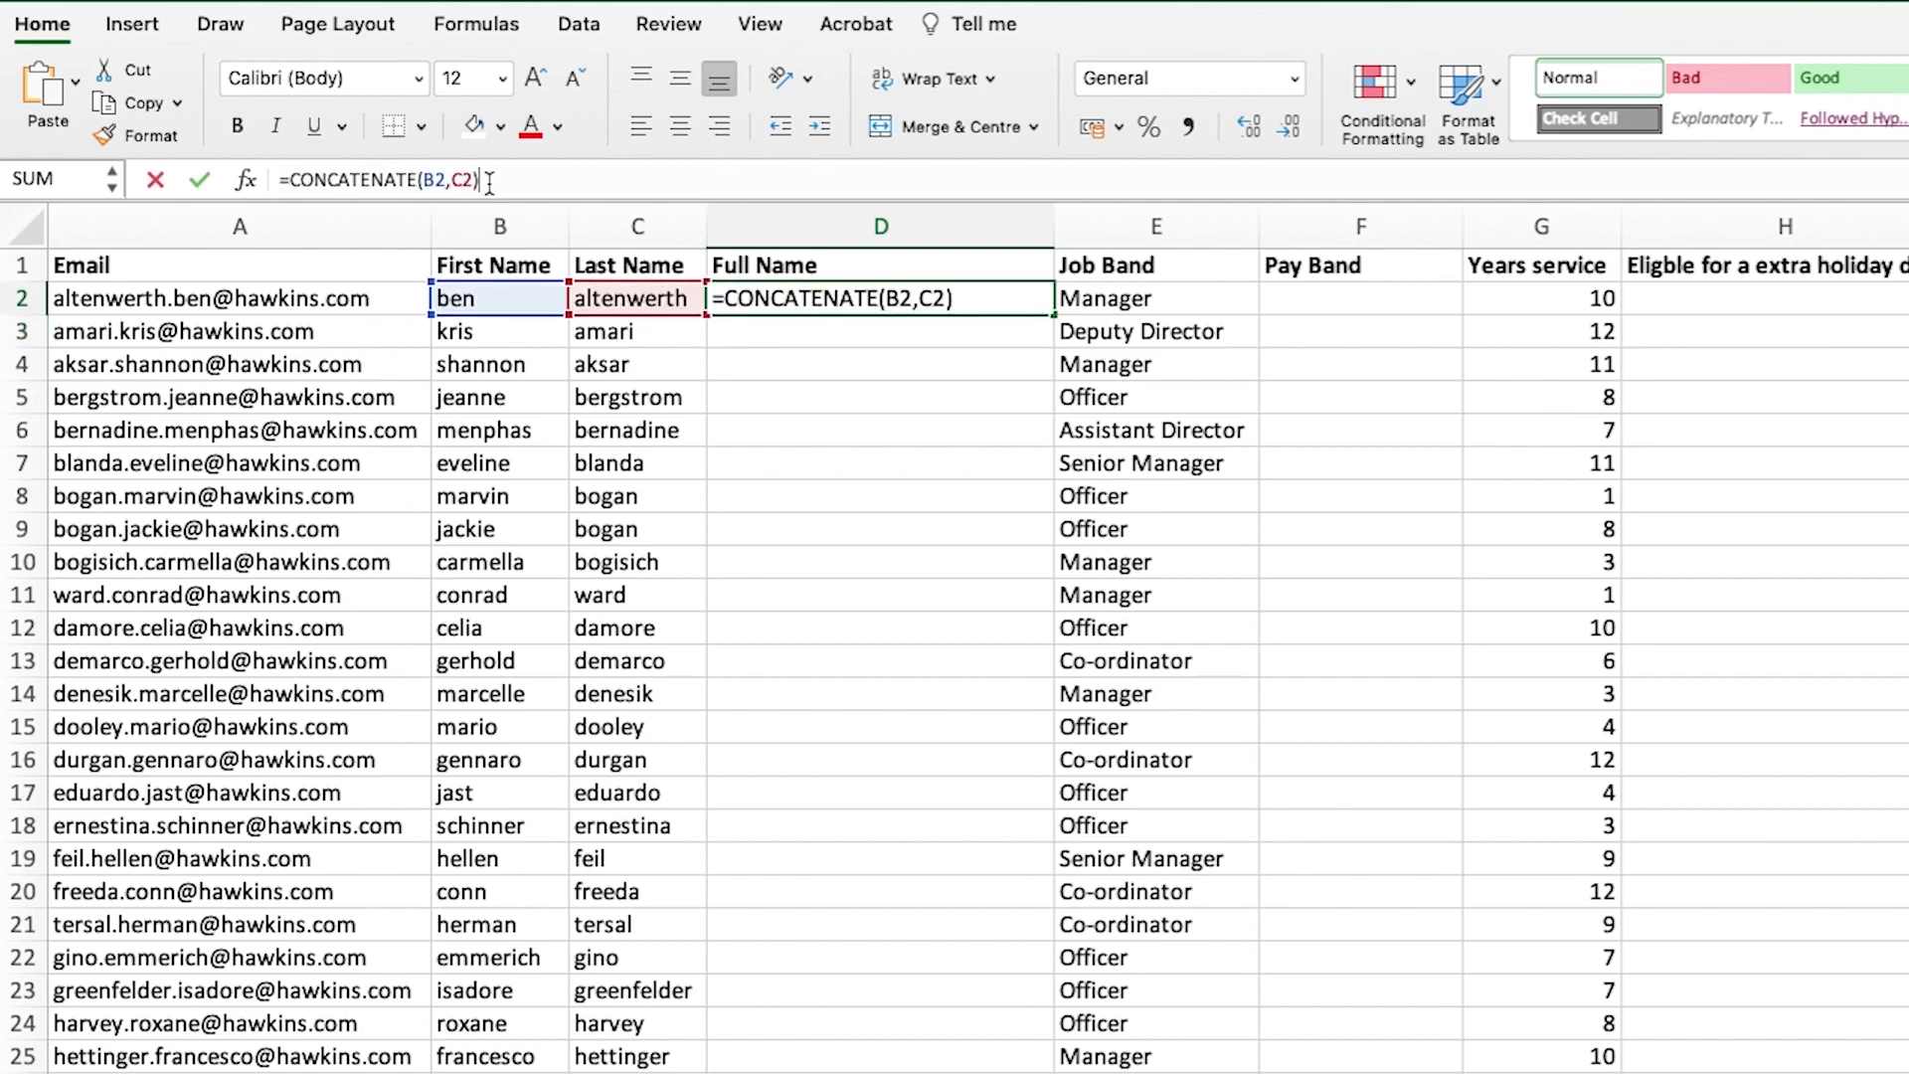
pyautogui.press('BackSpace')
pyautogui.press('BackSpace')
pyautogui.press('BackSpace')
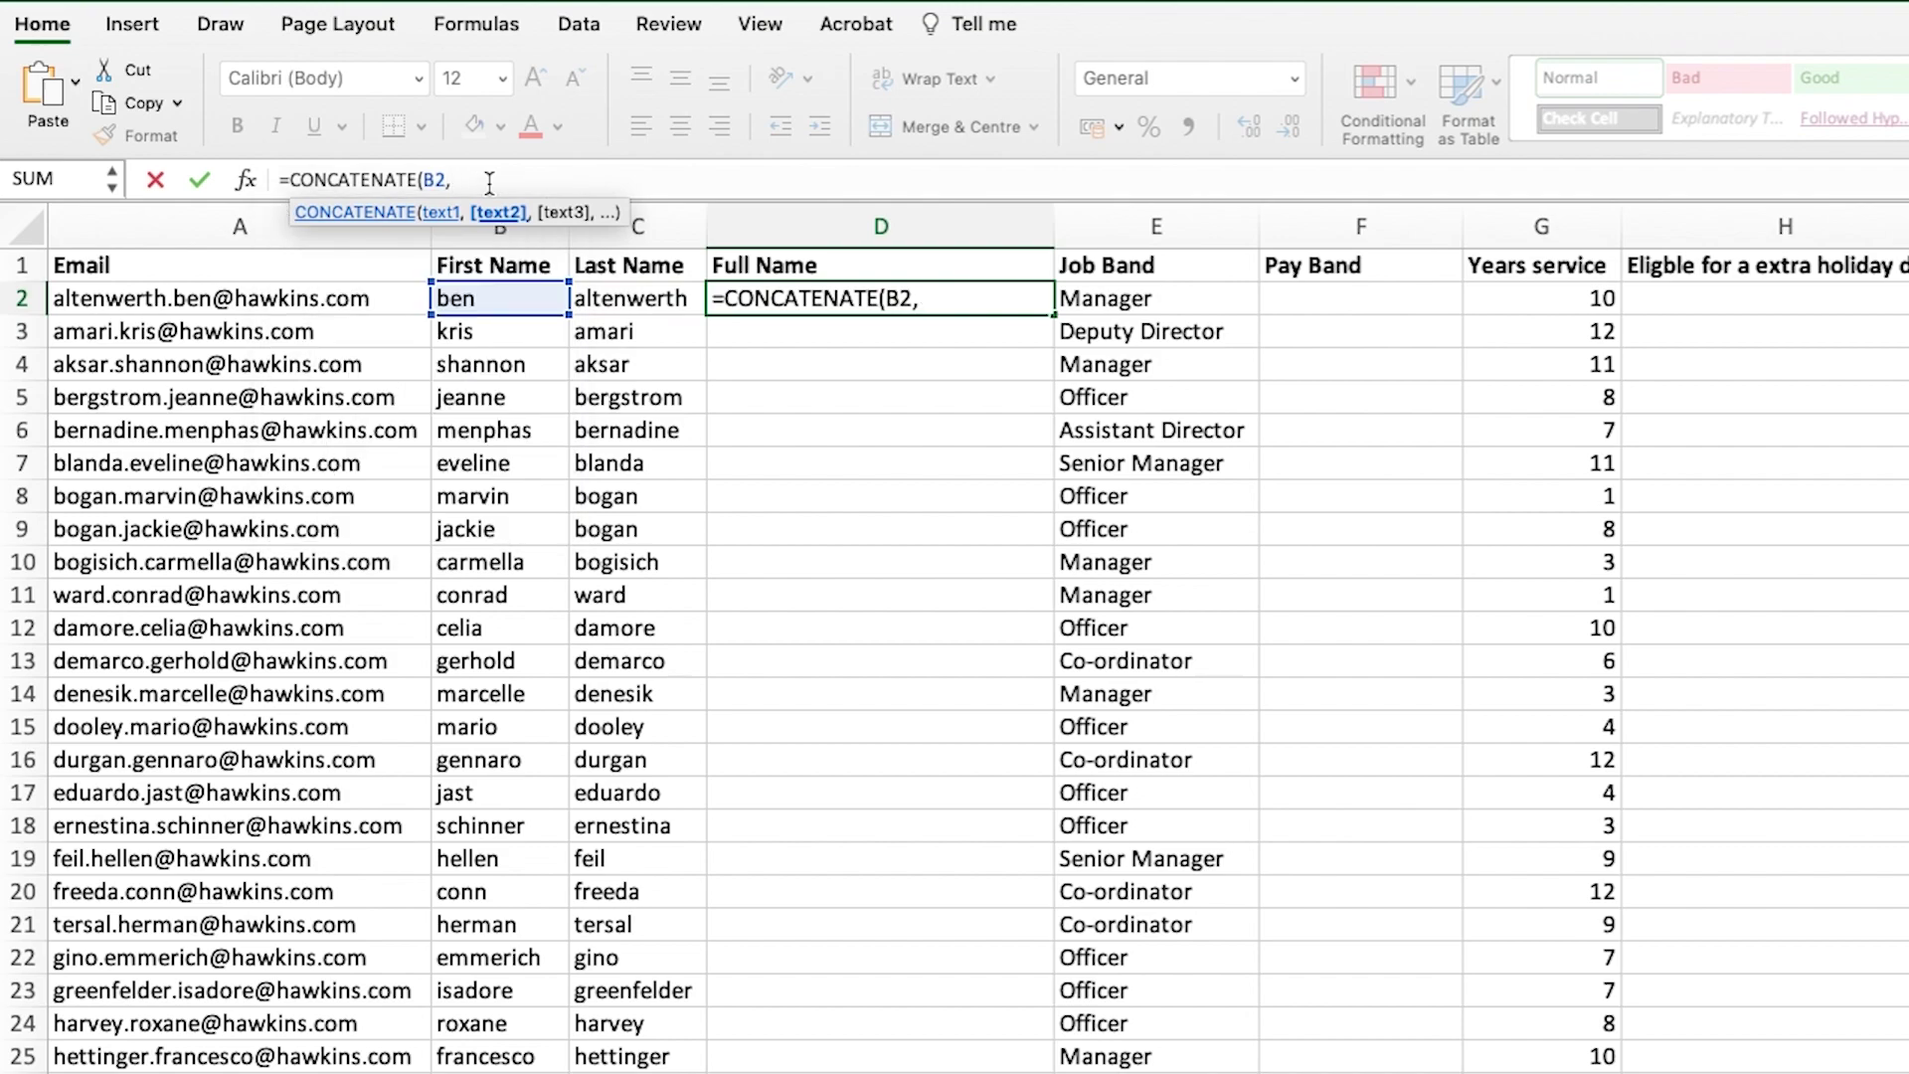
pyautogui.write('" ",')
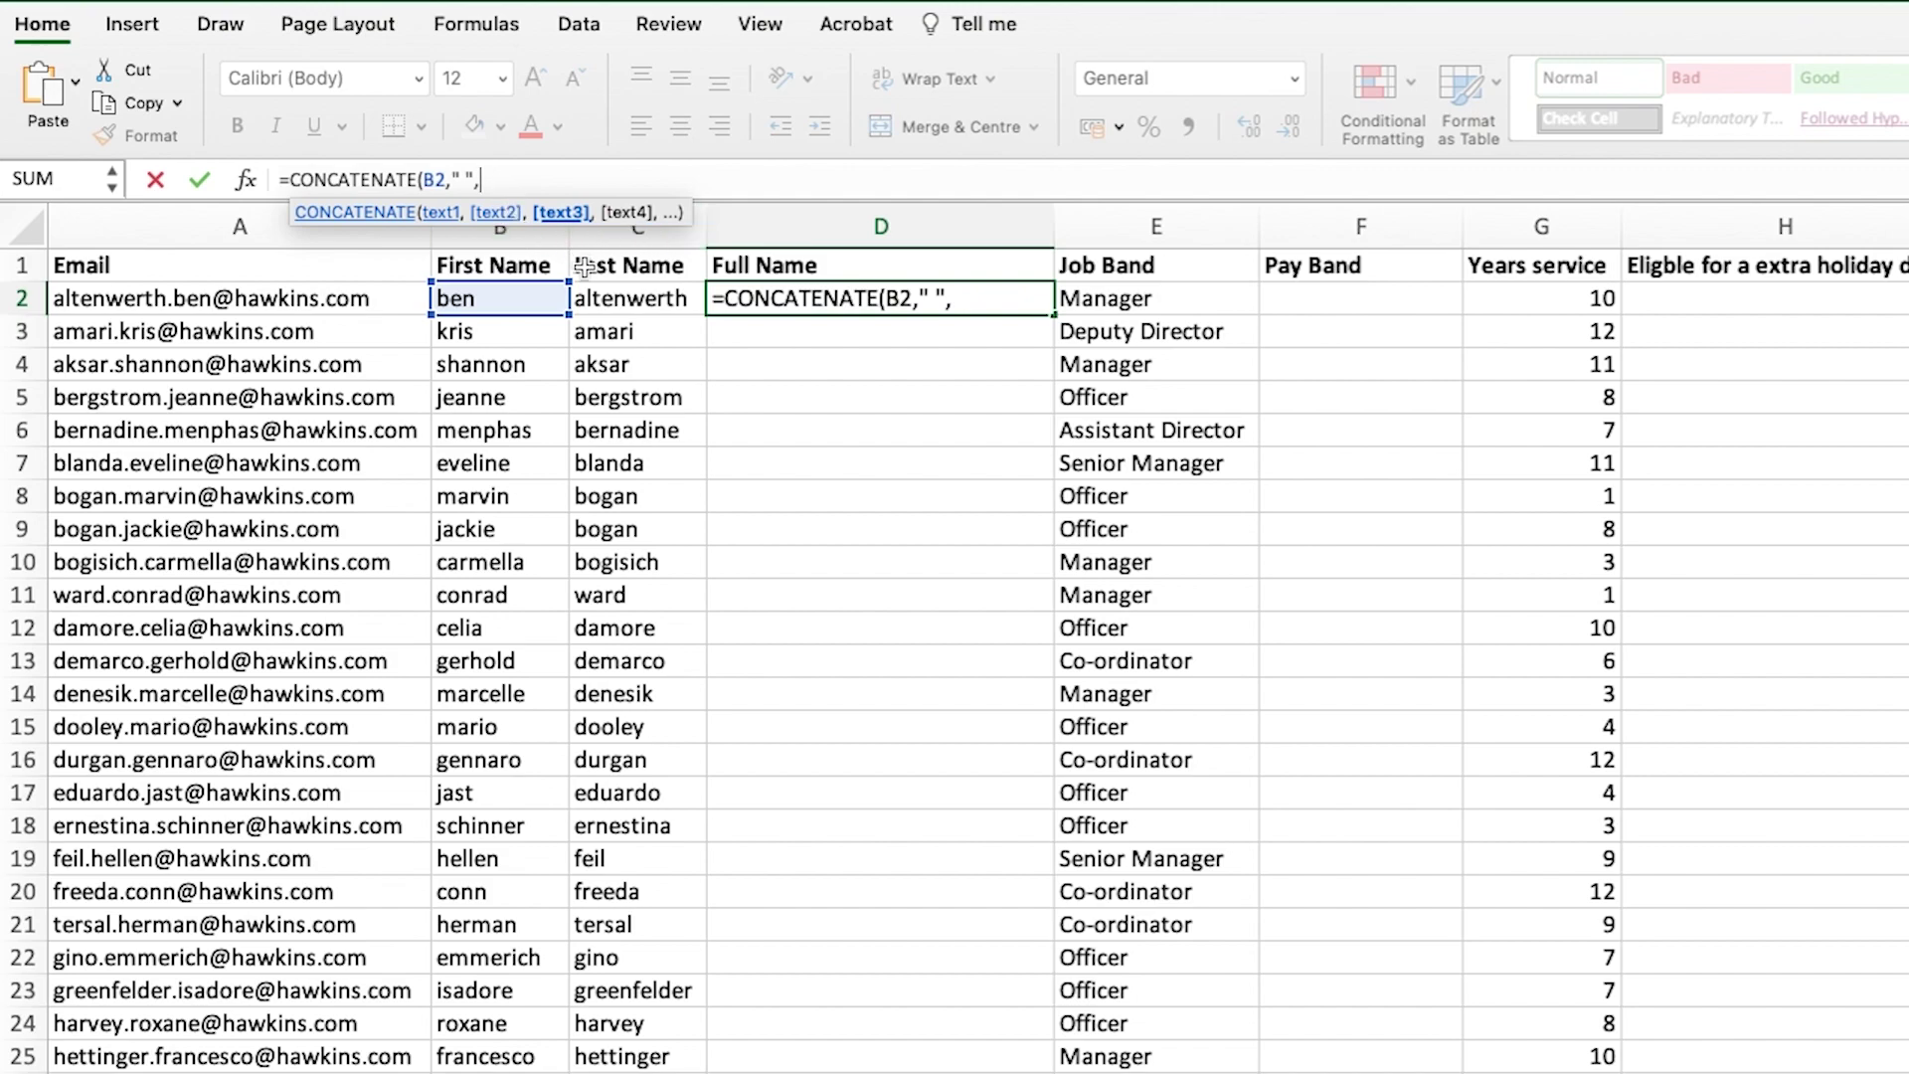
pyautogui.click(597, 308)
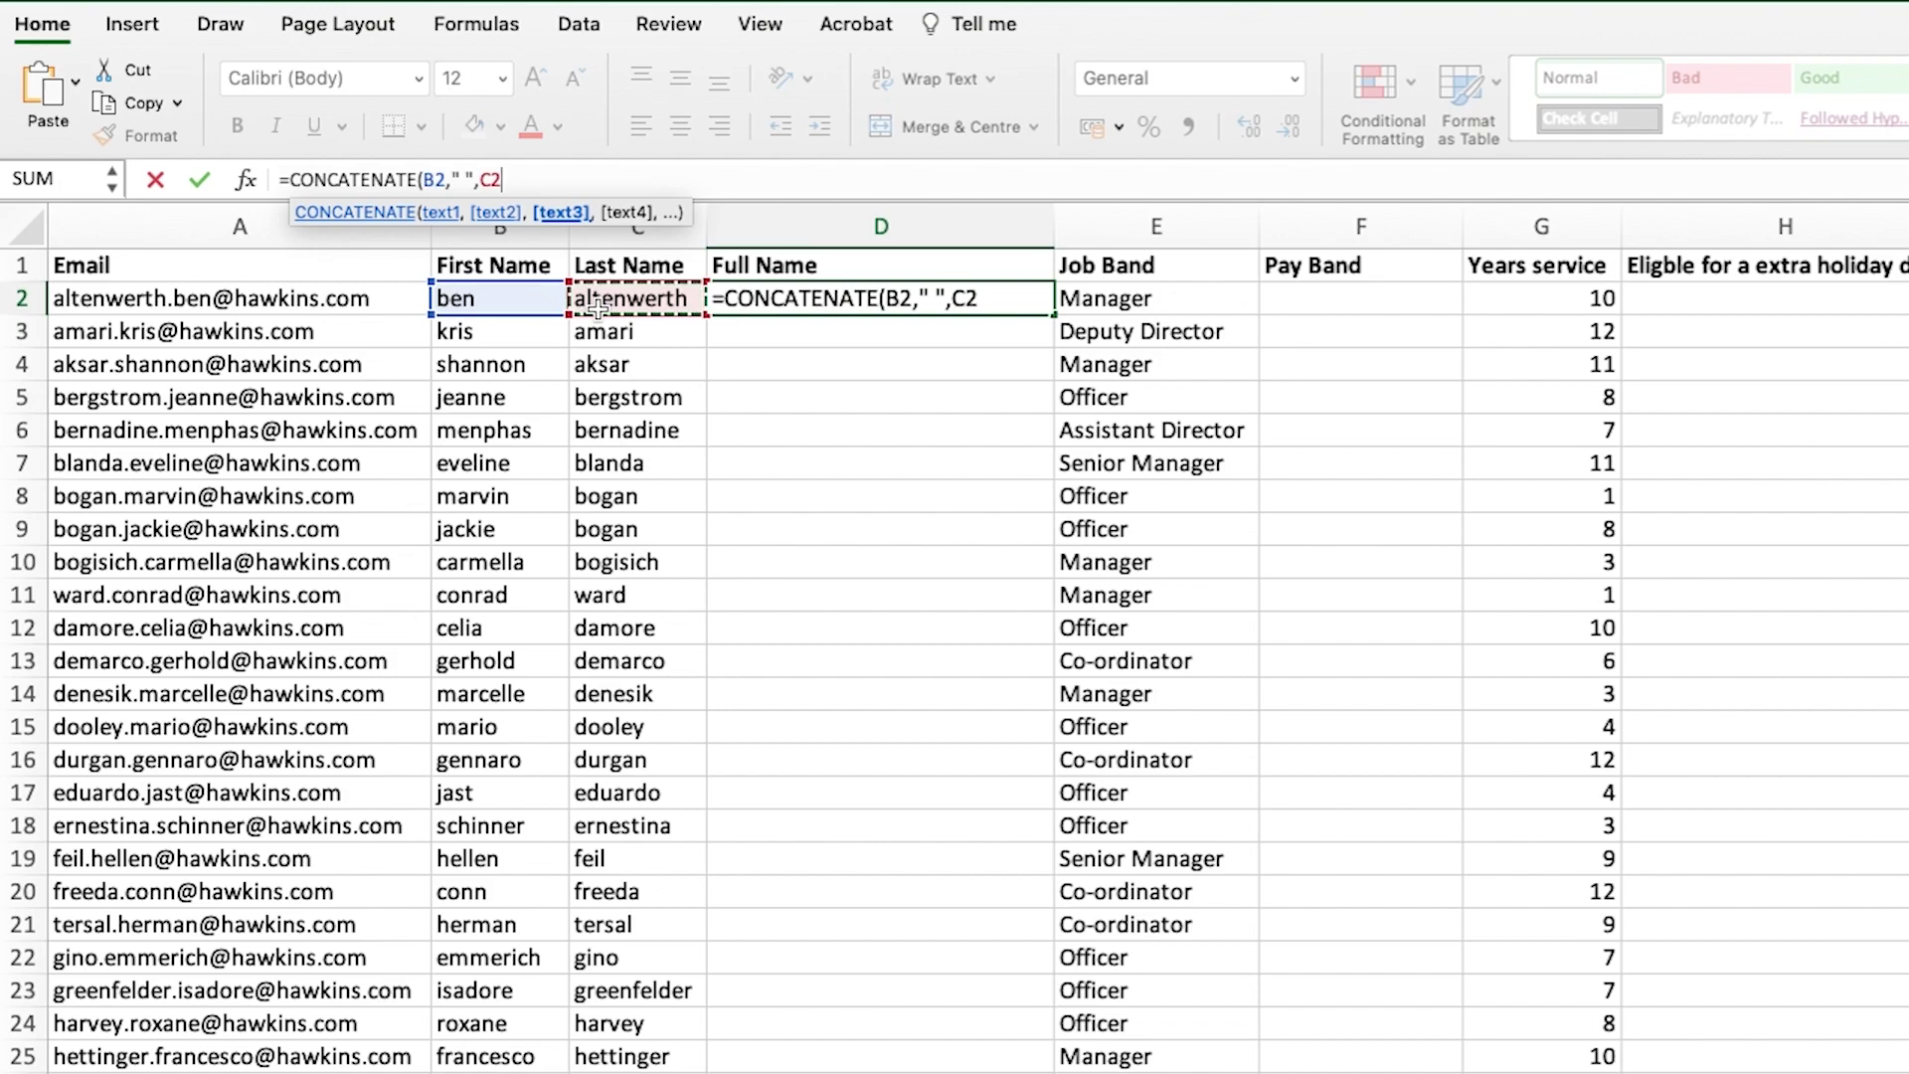
pyautogui.write(')')
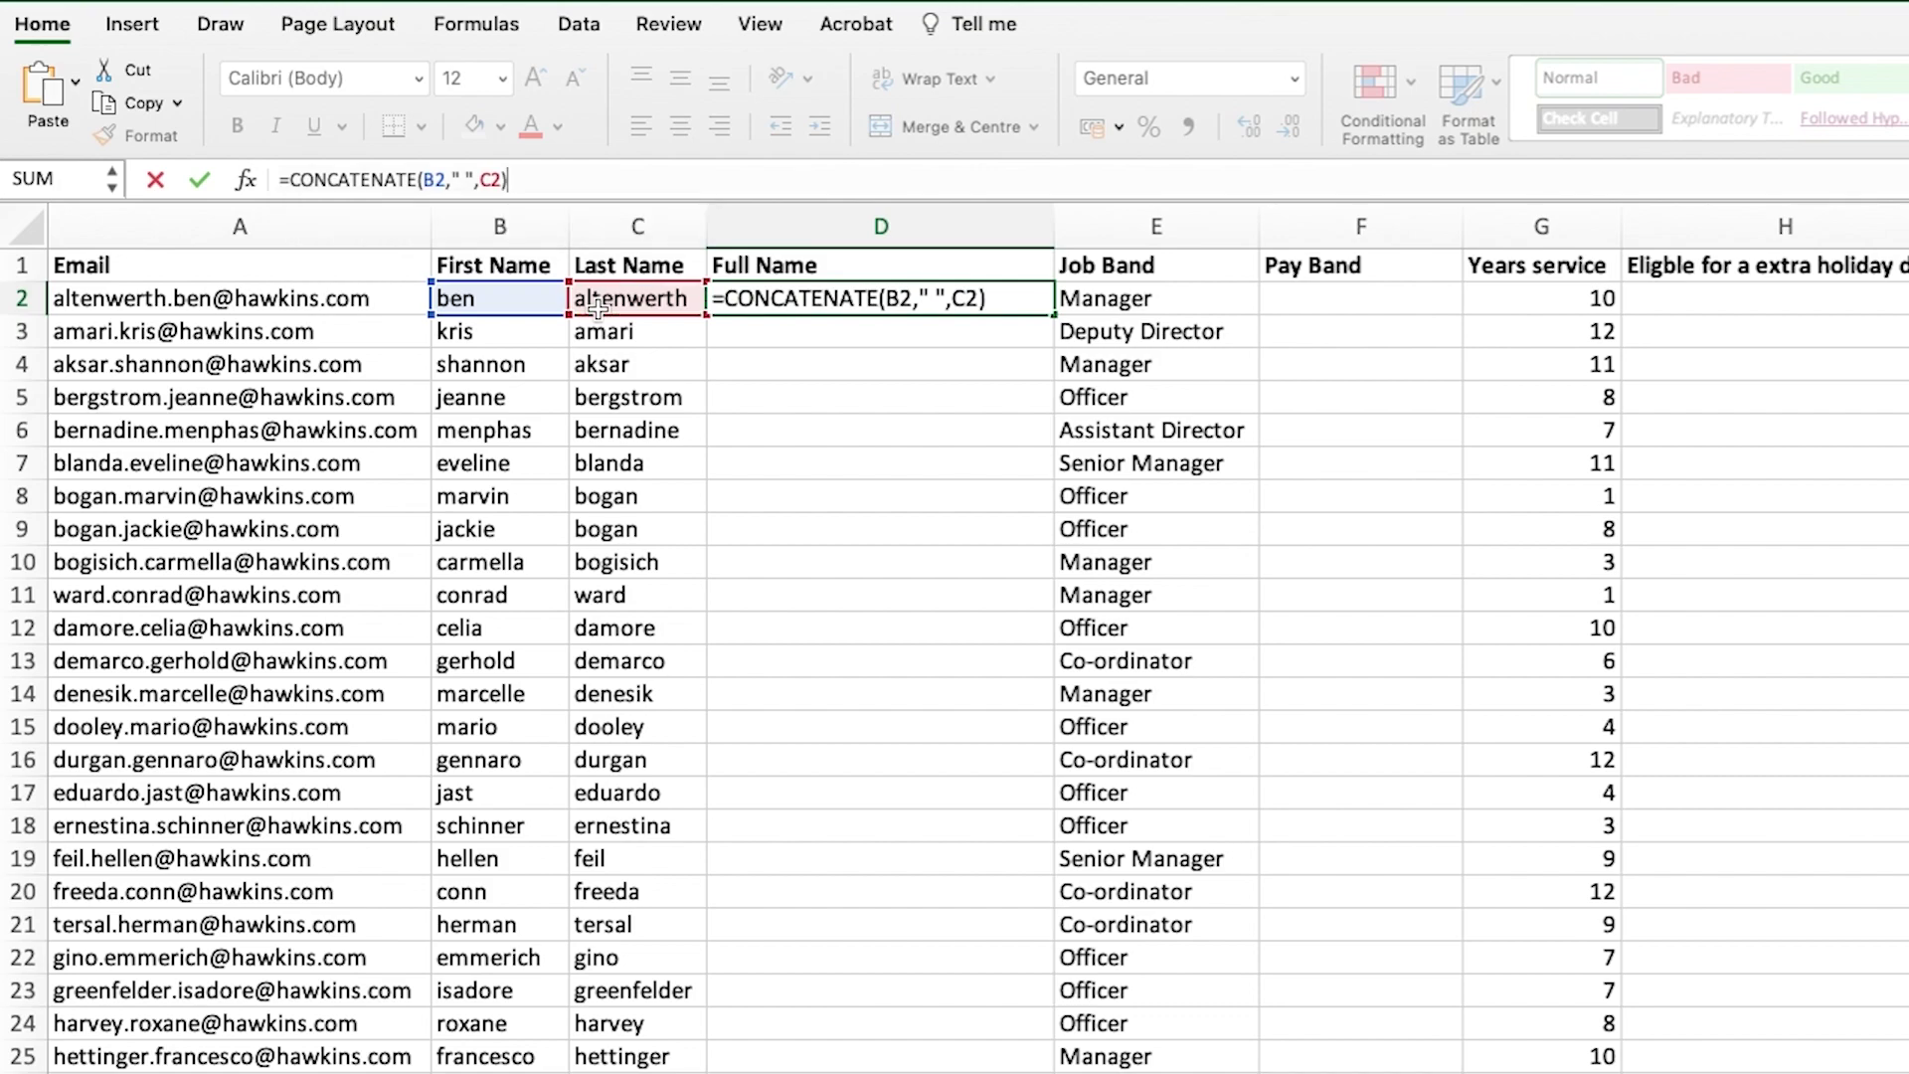
pyautogui.press('Return')
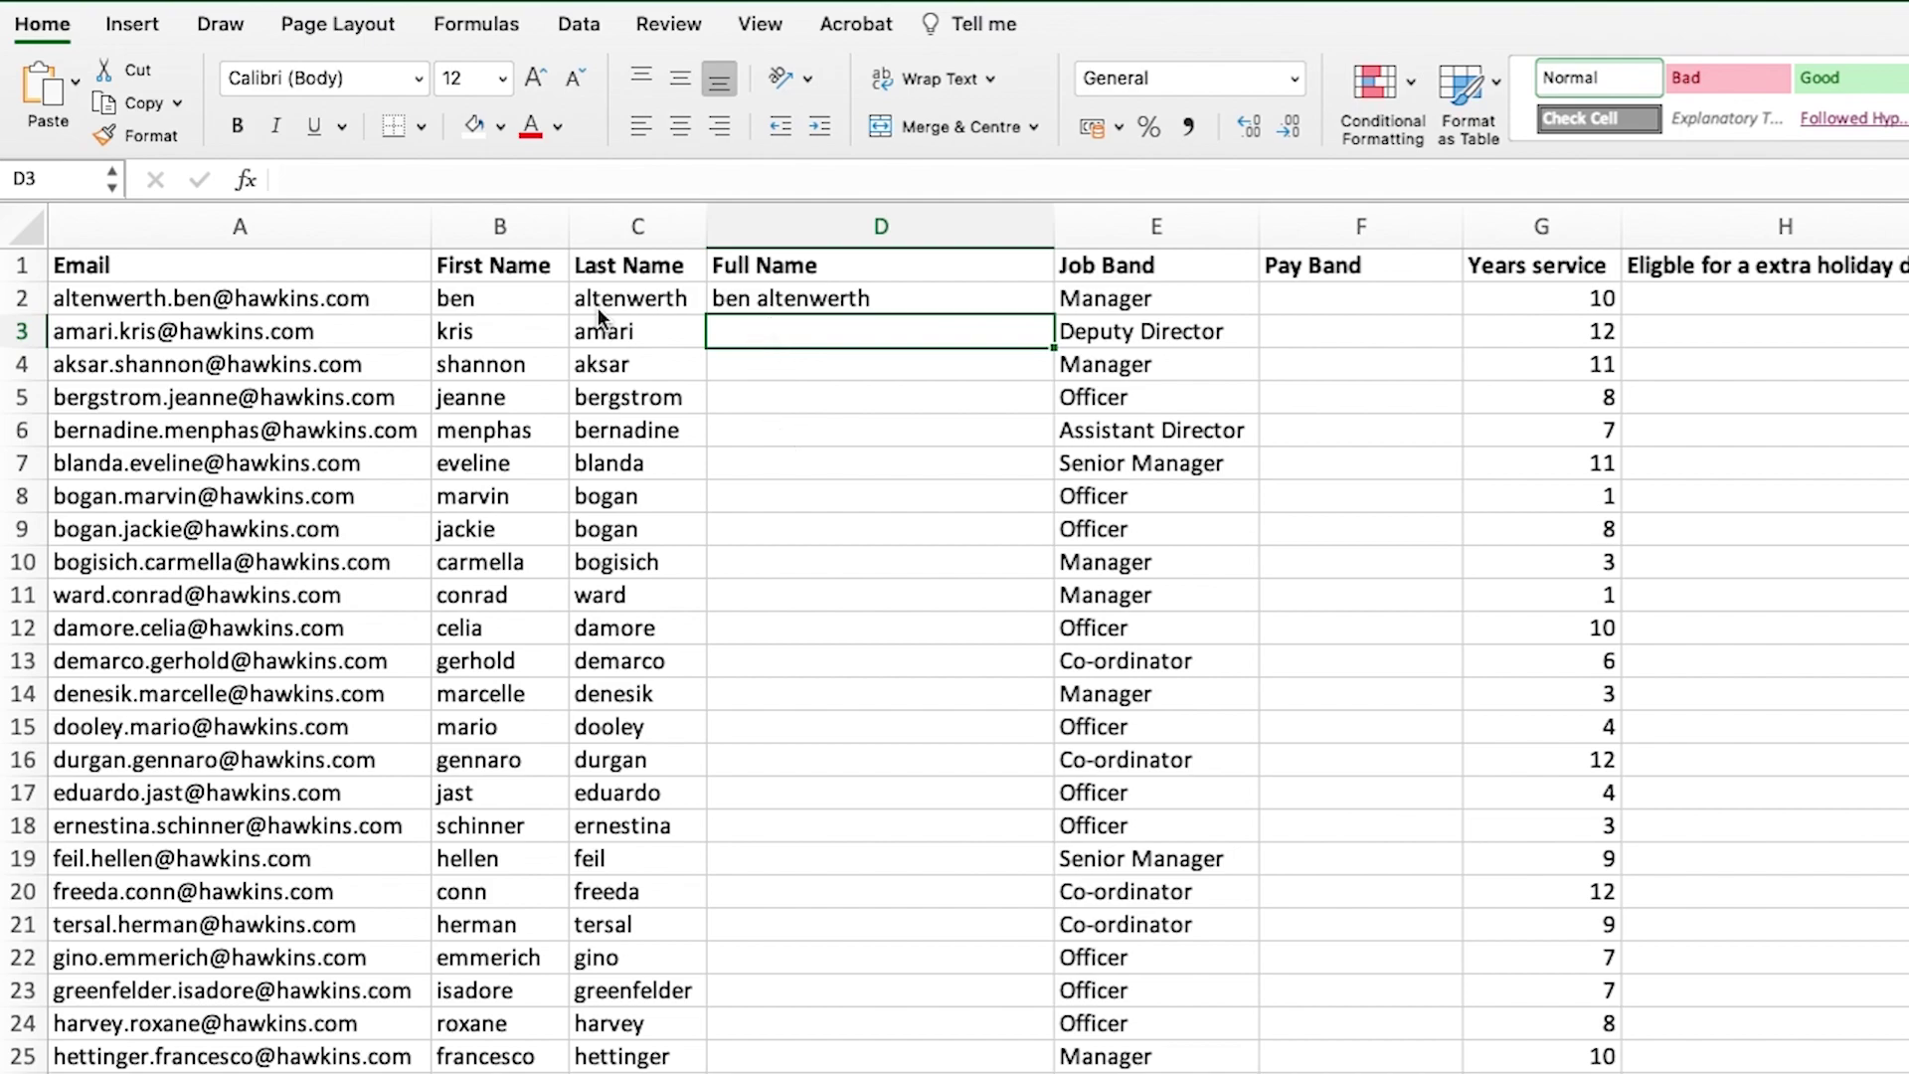
pyautogui.click(997, 302)
pyautogui.doubleClick(1052, 316)
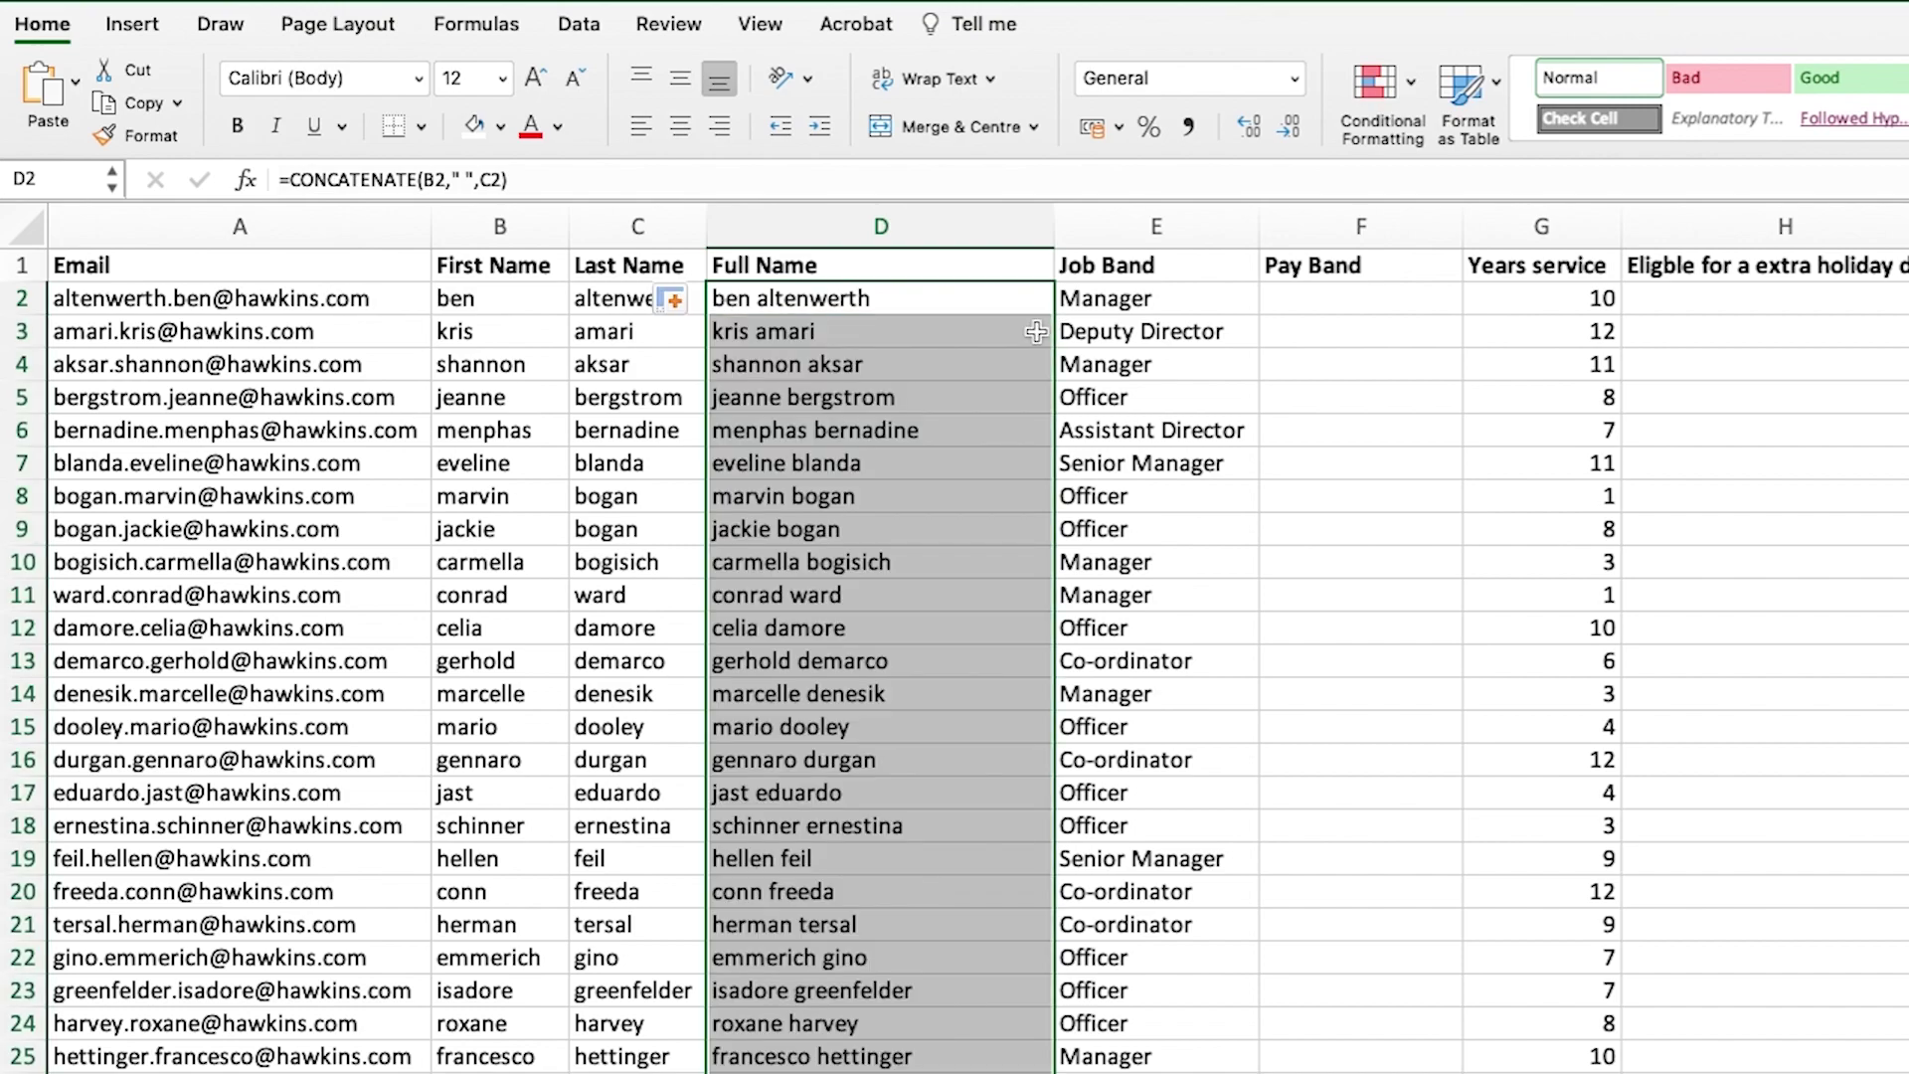
pyautogui.click(1074, 304)
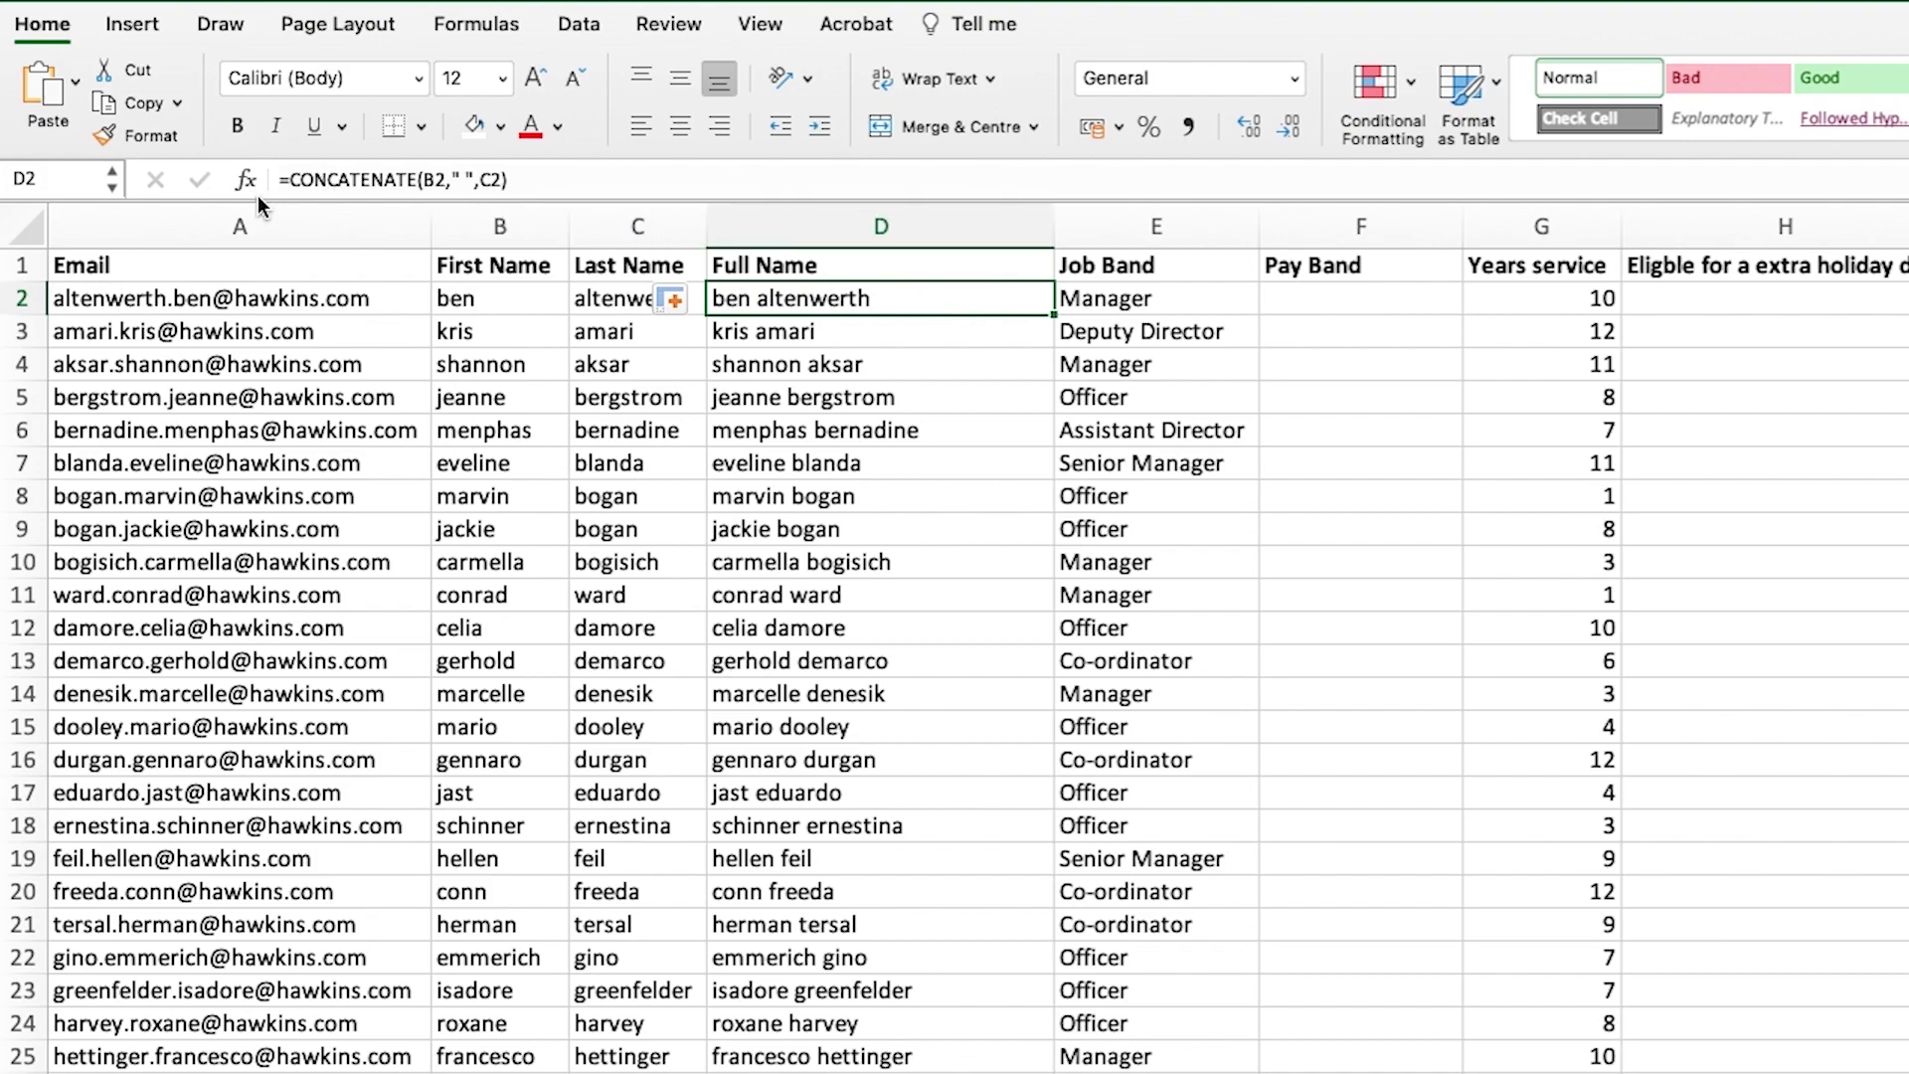
pyautogui.click(291, 182)
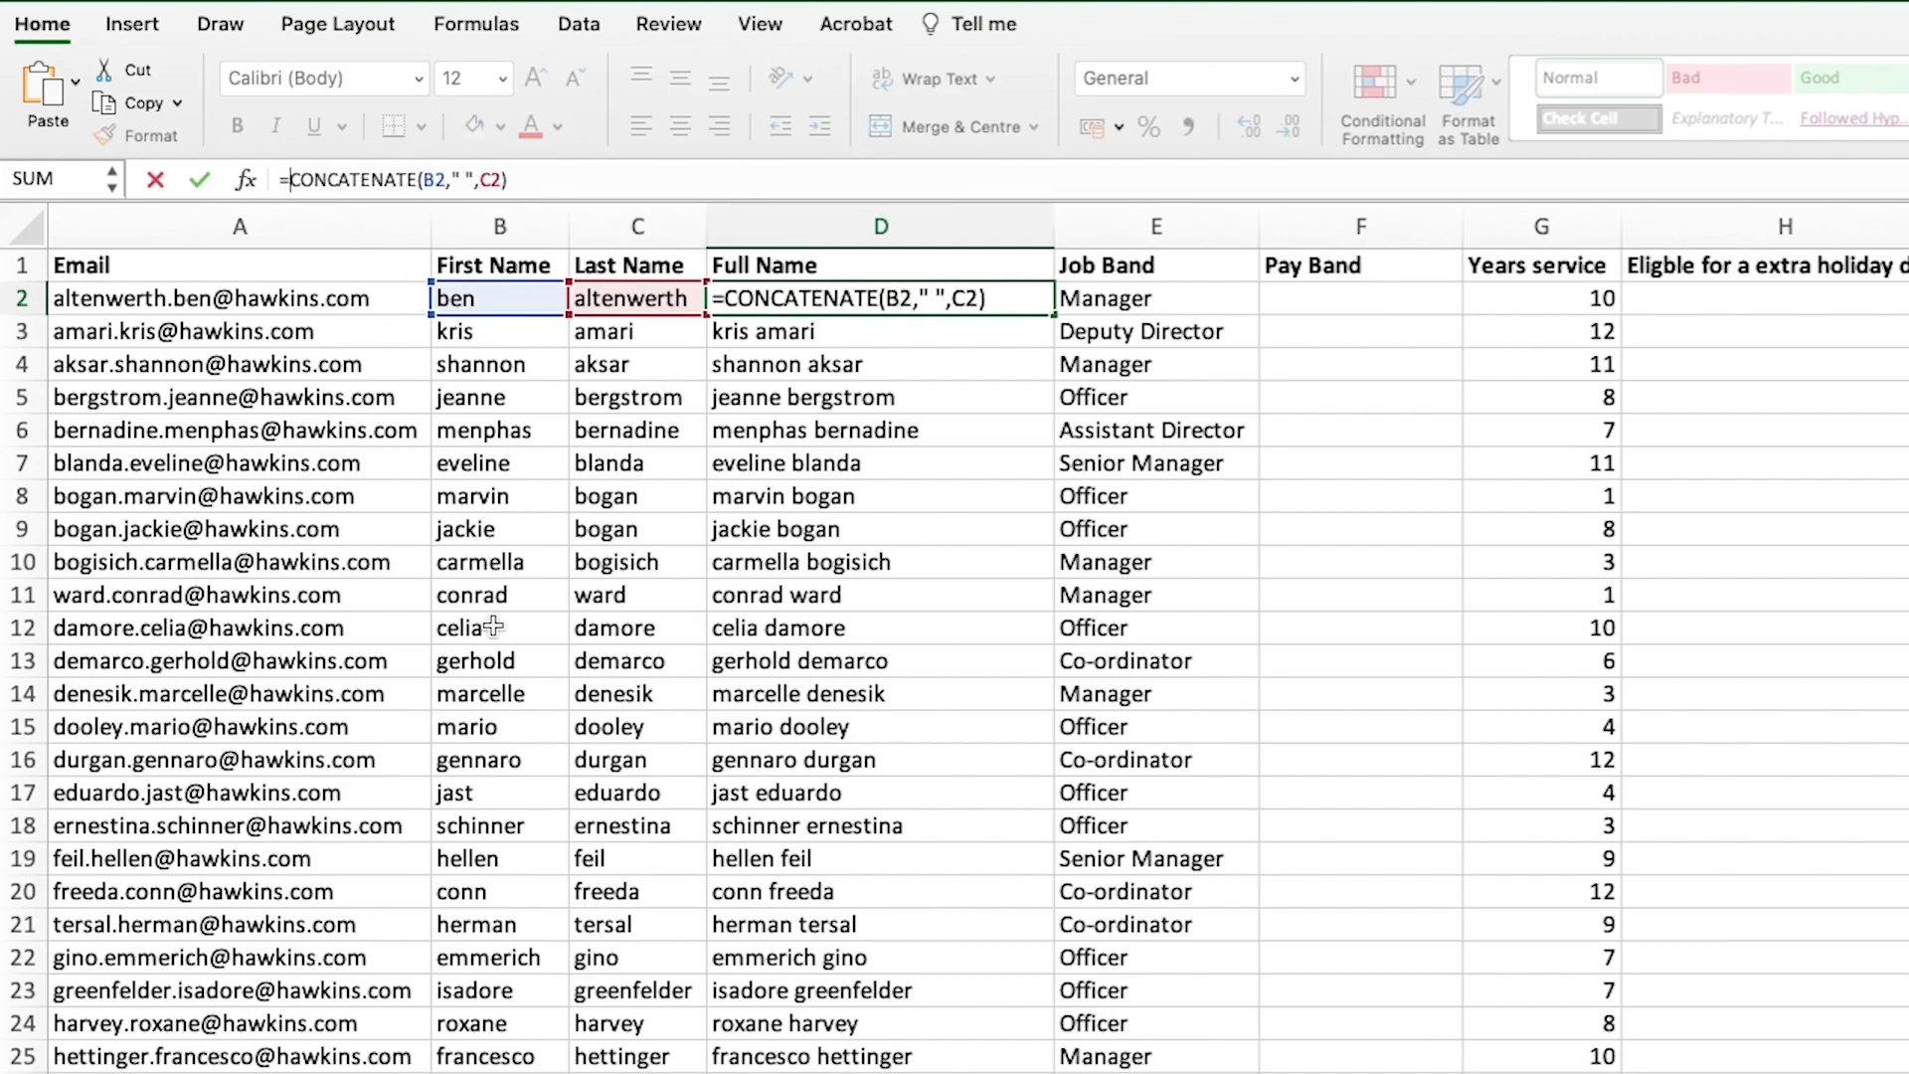
pyautogui.write('p')
pyautogui.write('roper')
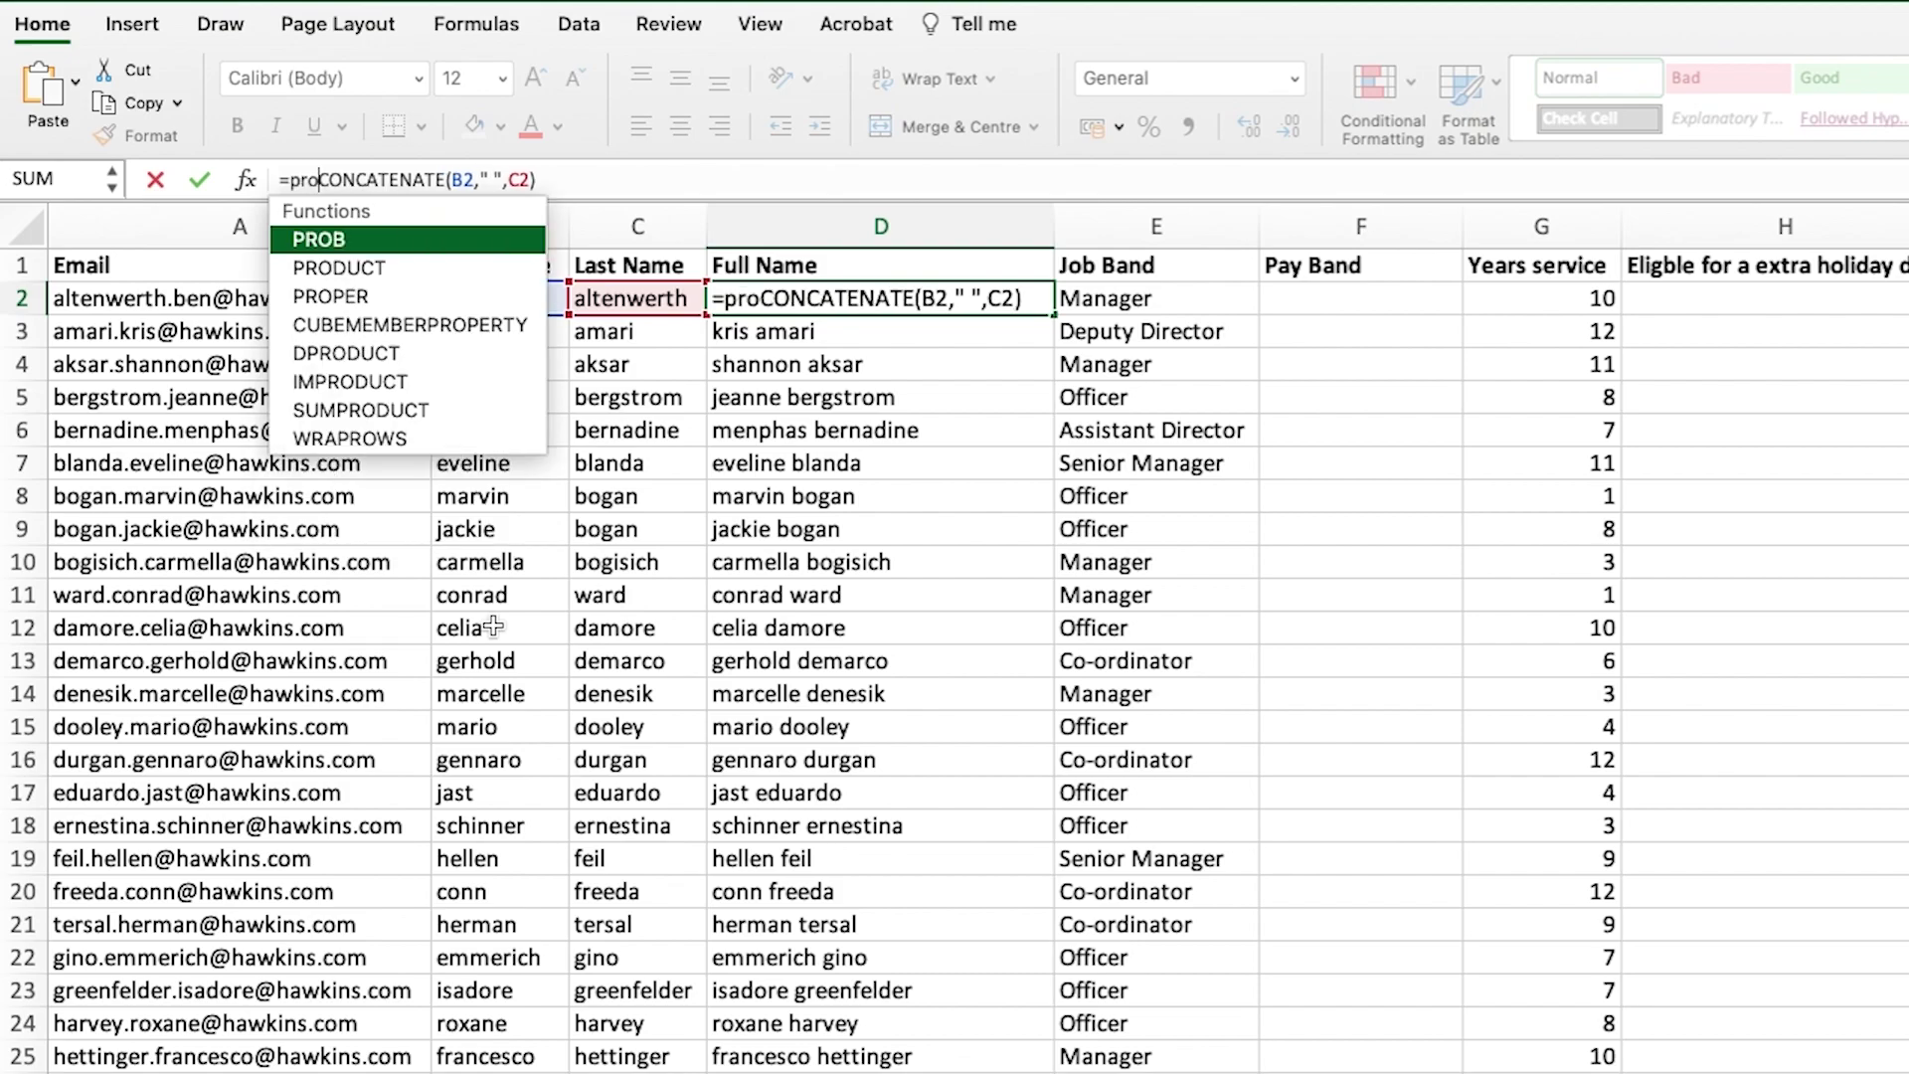
pyautogui.write('(')
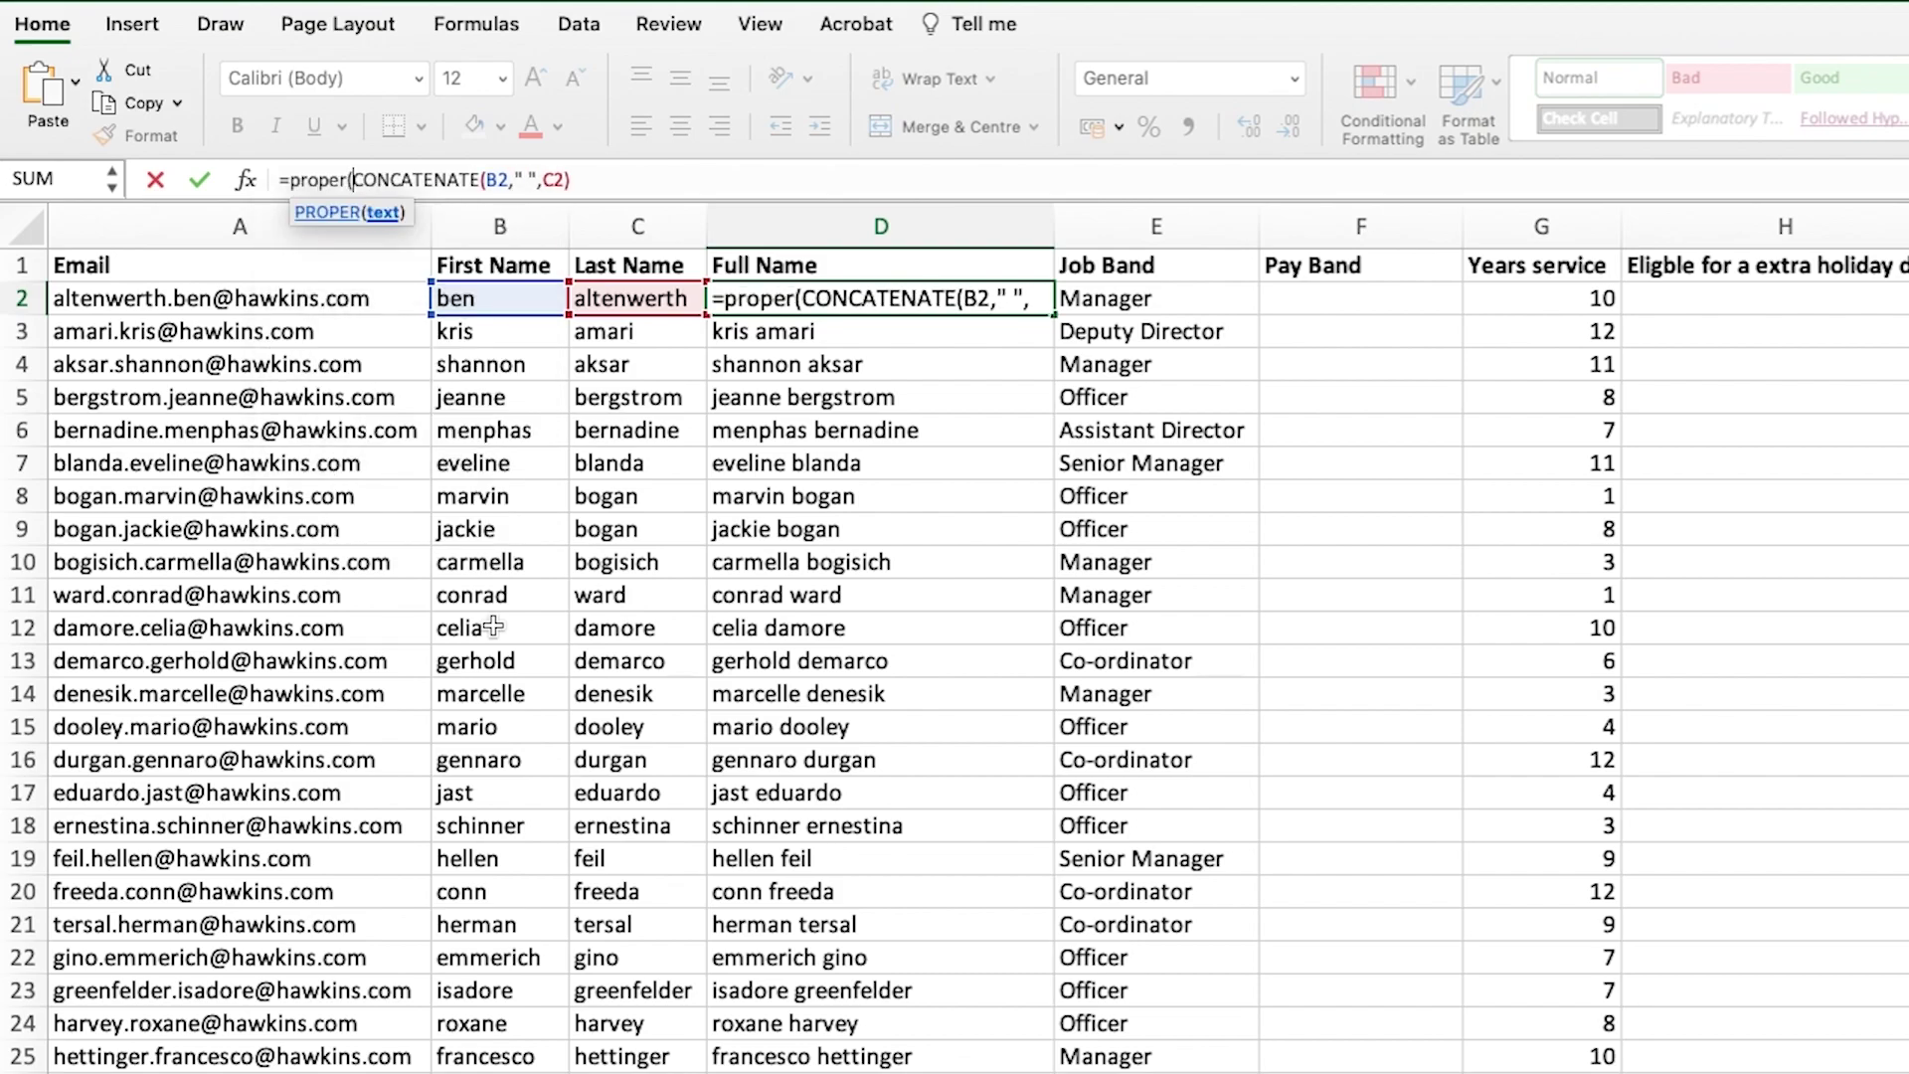
pyautogui.click(589, 178)
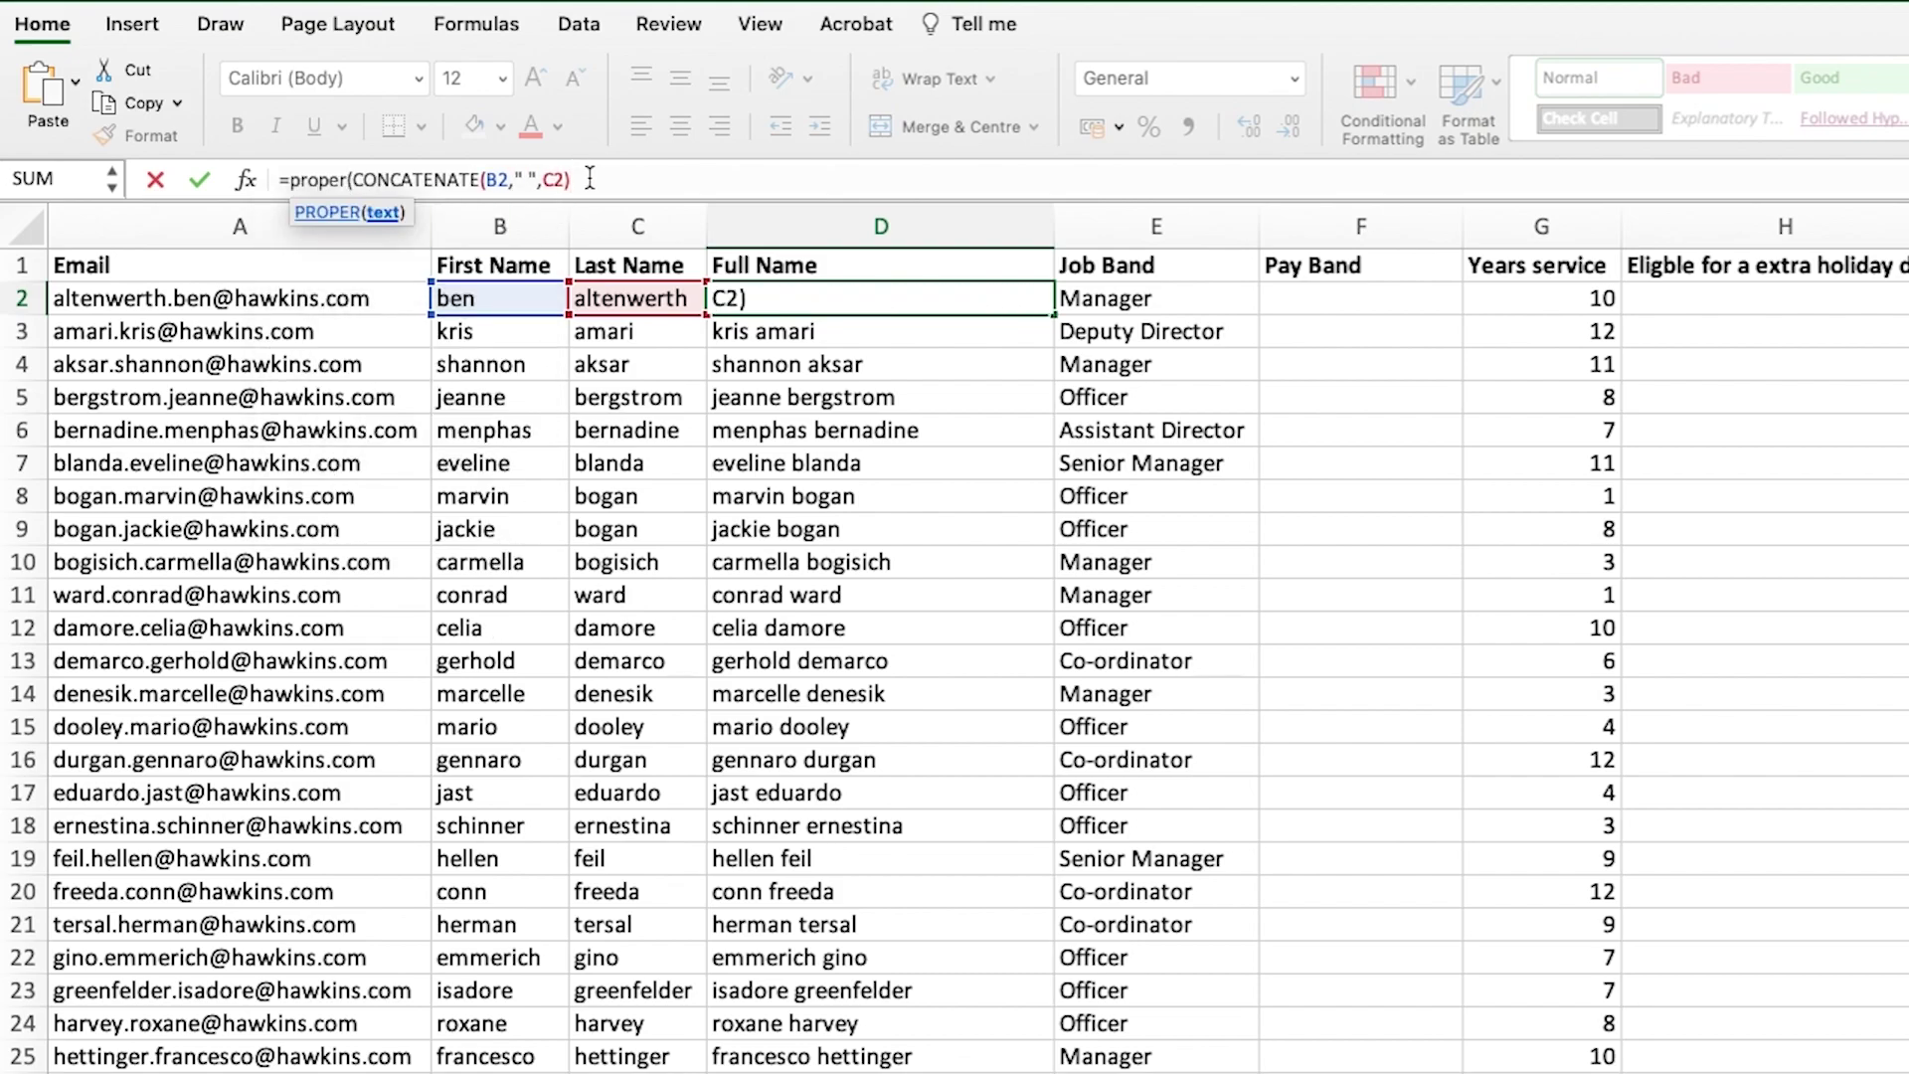
pyautogui.write(')')
pyautogui.press('Return')
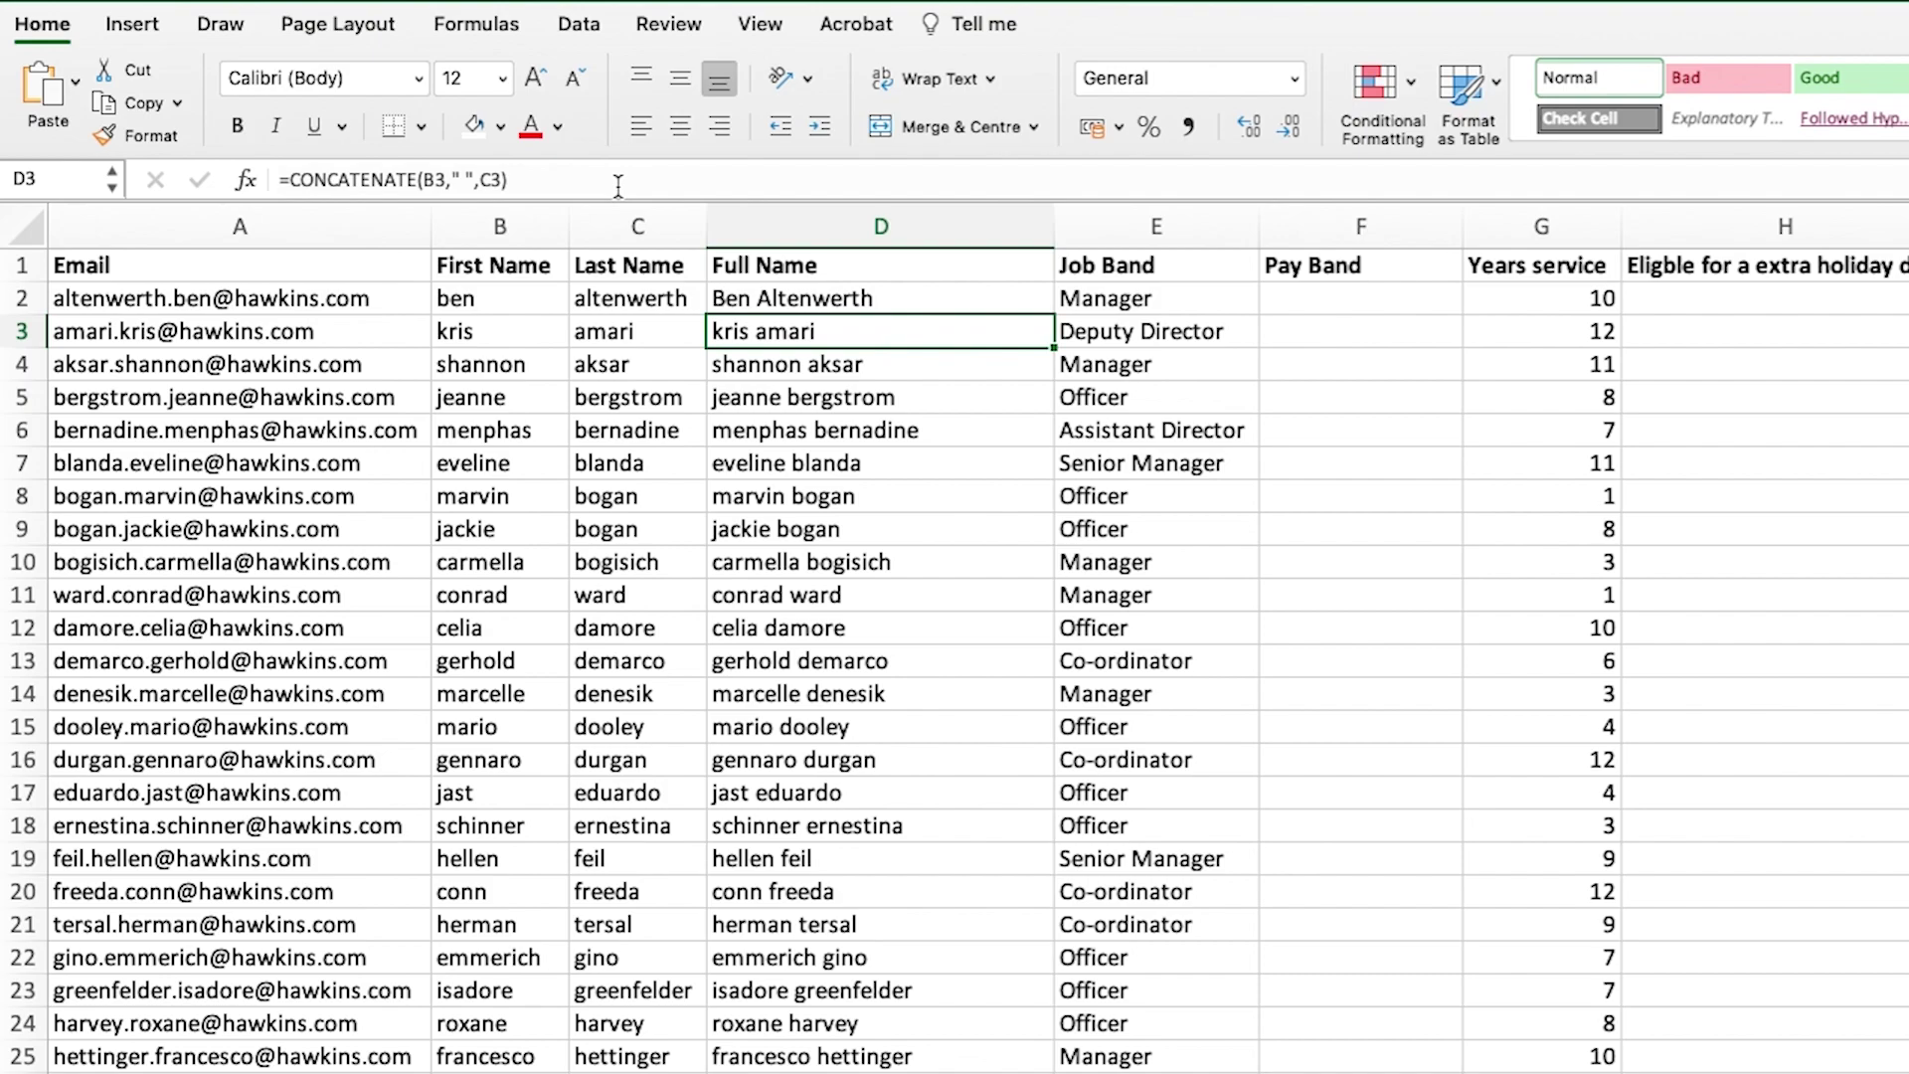
# - Fill the capitalised full-name formula down column D
pyautogui.click(835, 299)
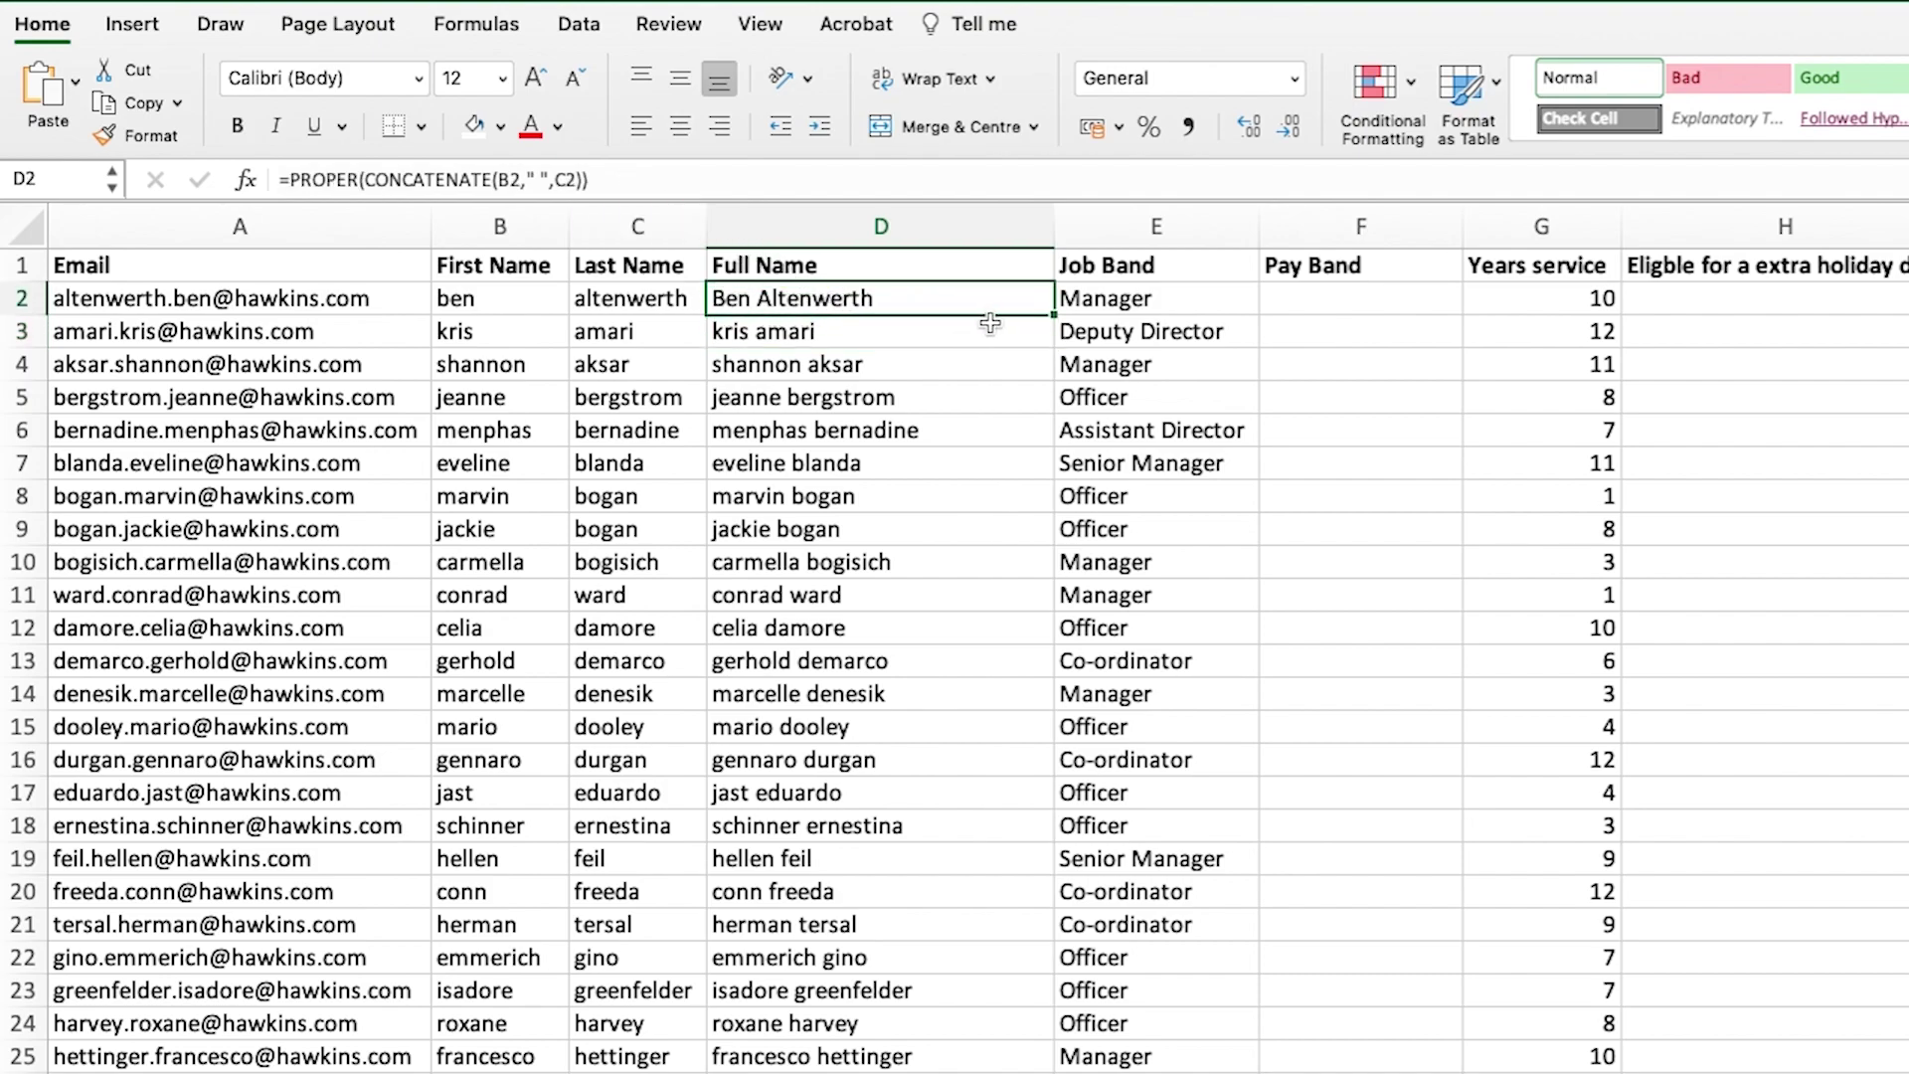
pyautogui.doubleClick(1056, 316)
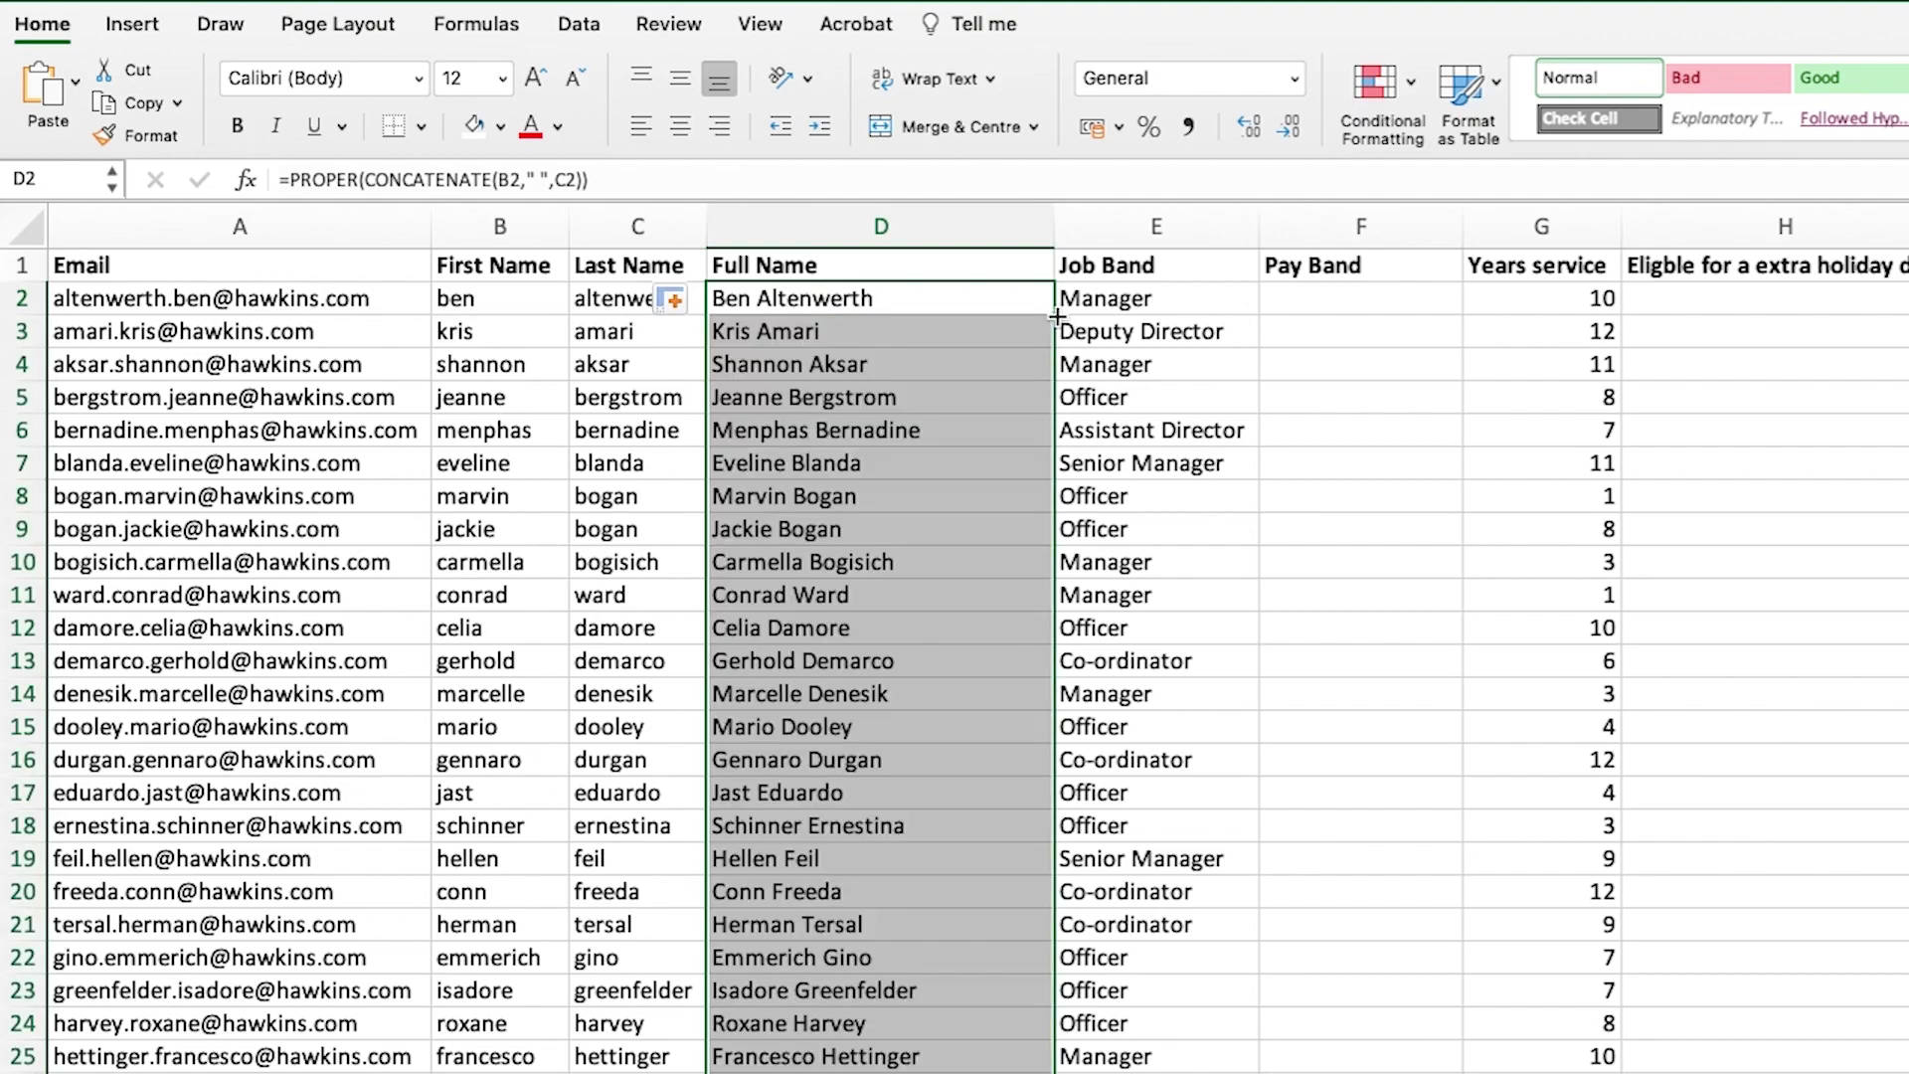
pyautogui.click(993, 334)
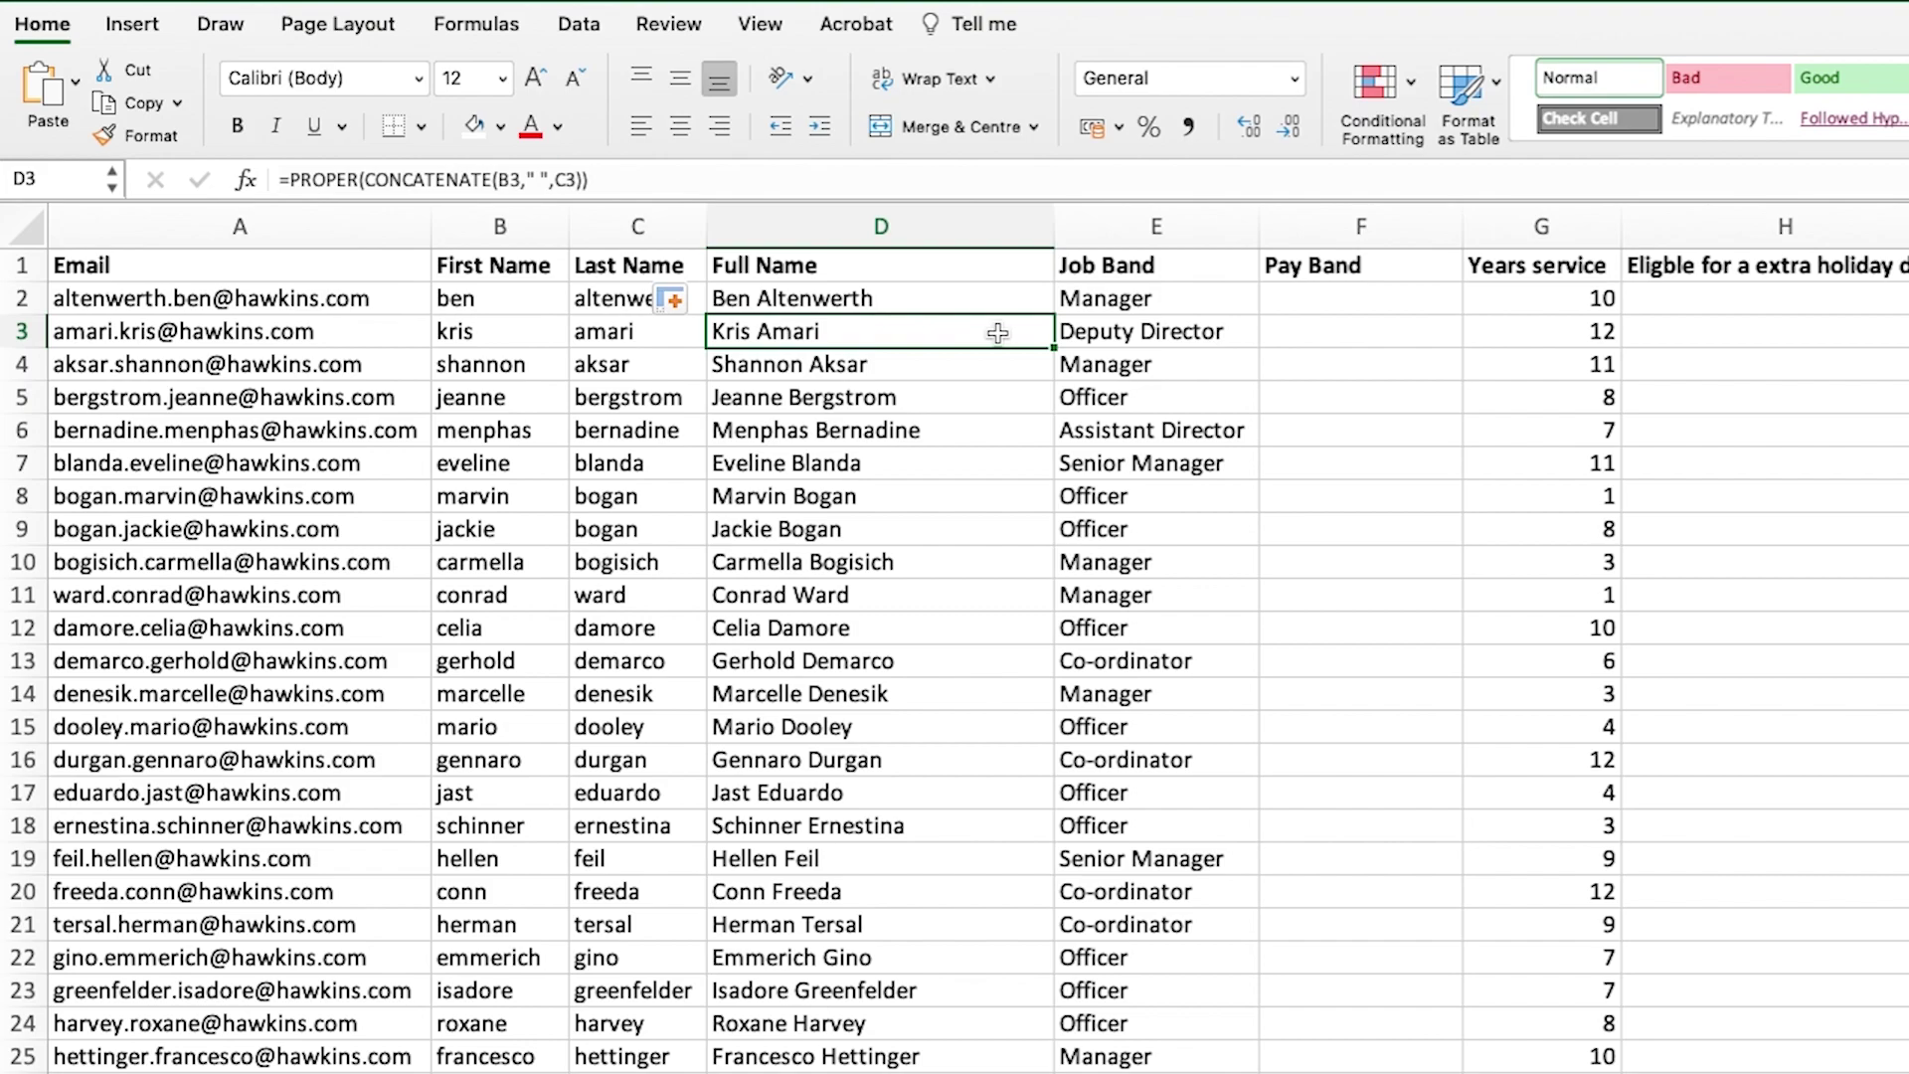
pyautogui.click(1330, 300)
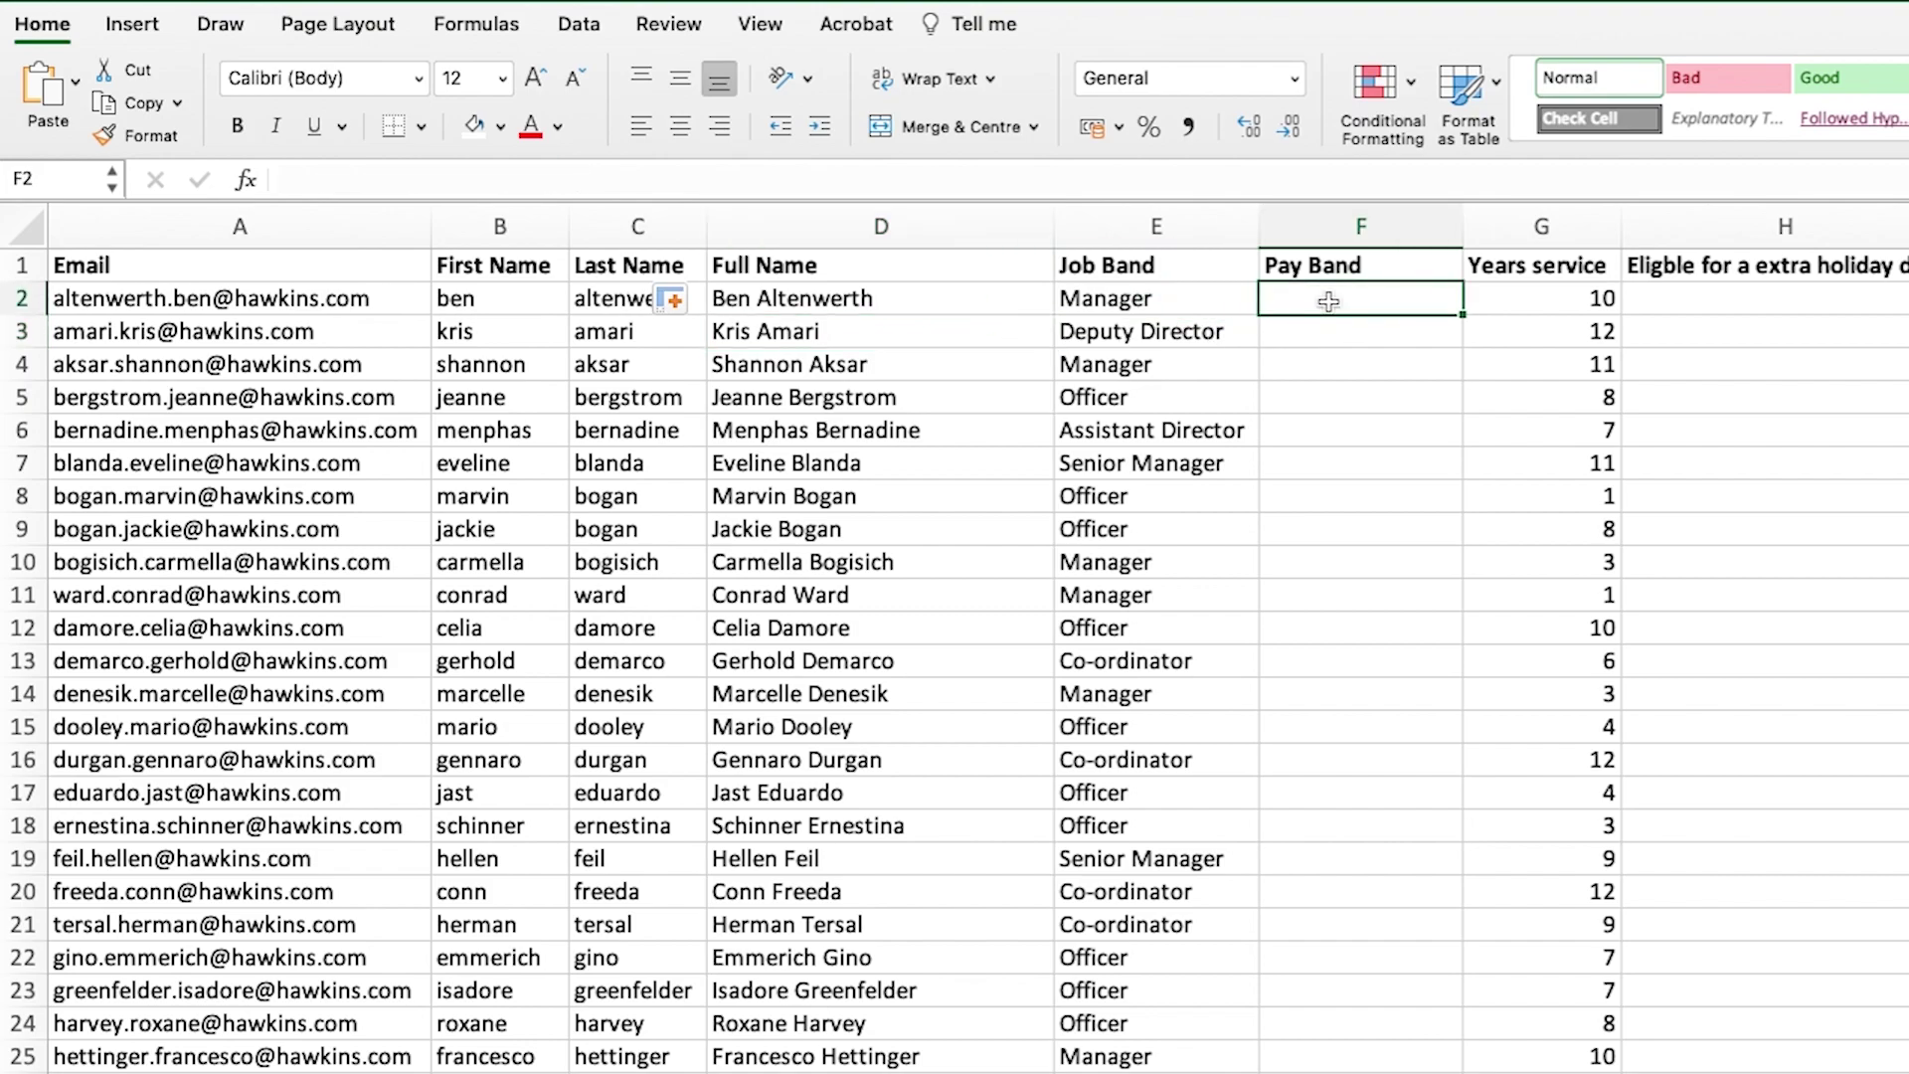
pyautogui.click(1234, 301)
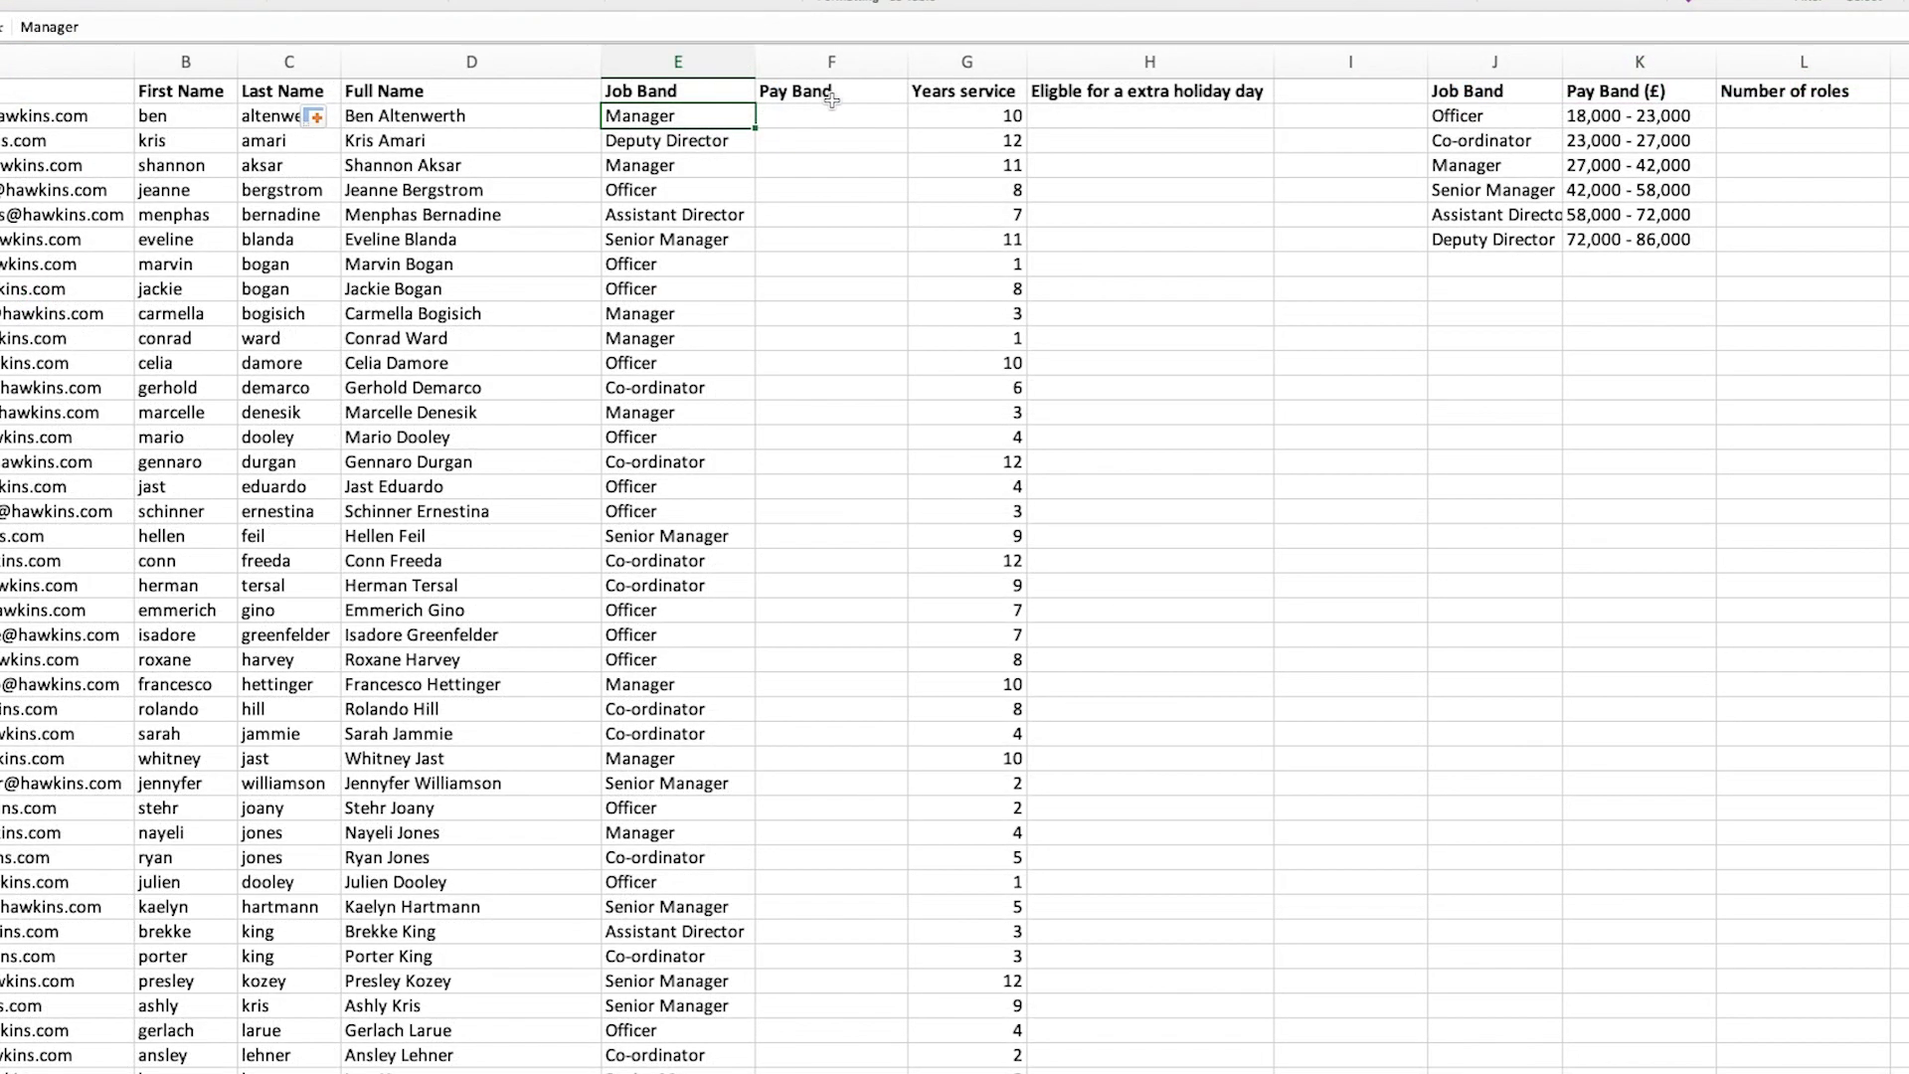
pyautogui.click(1352, 299)
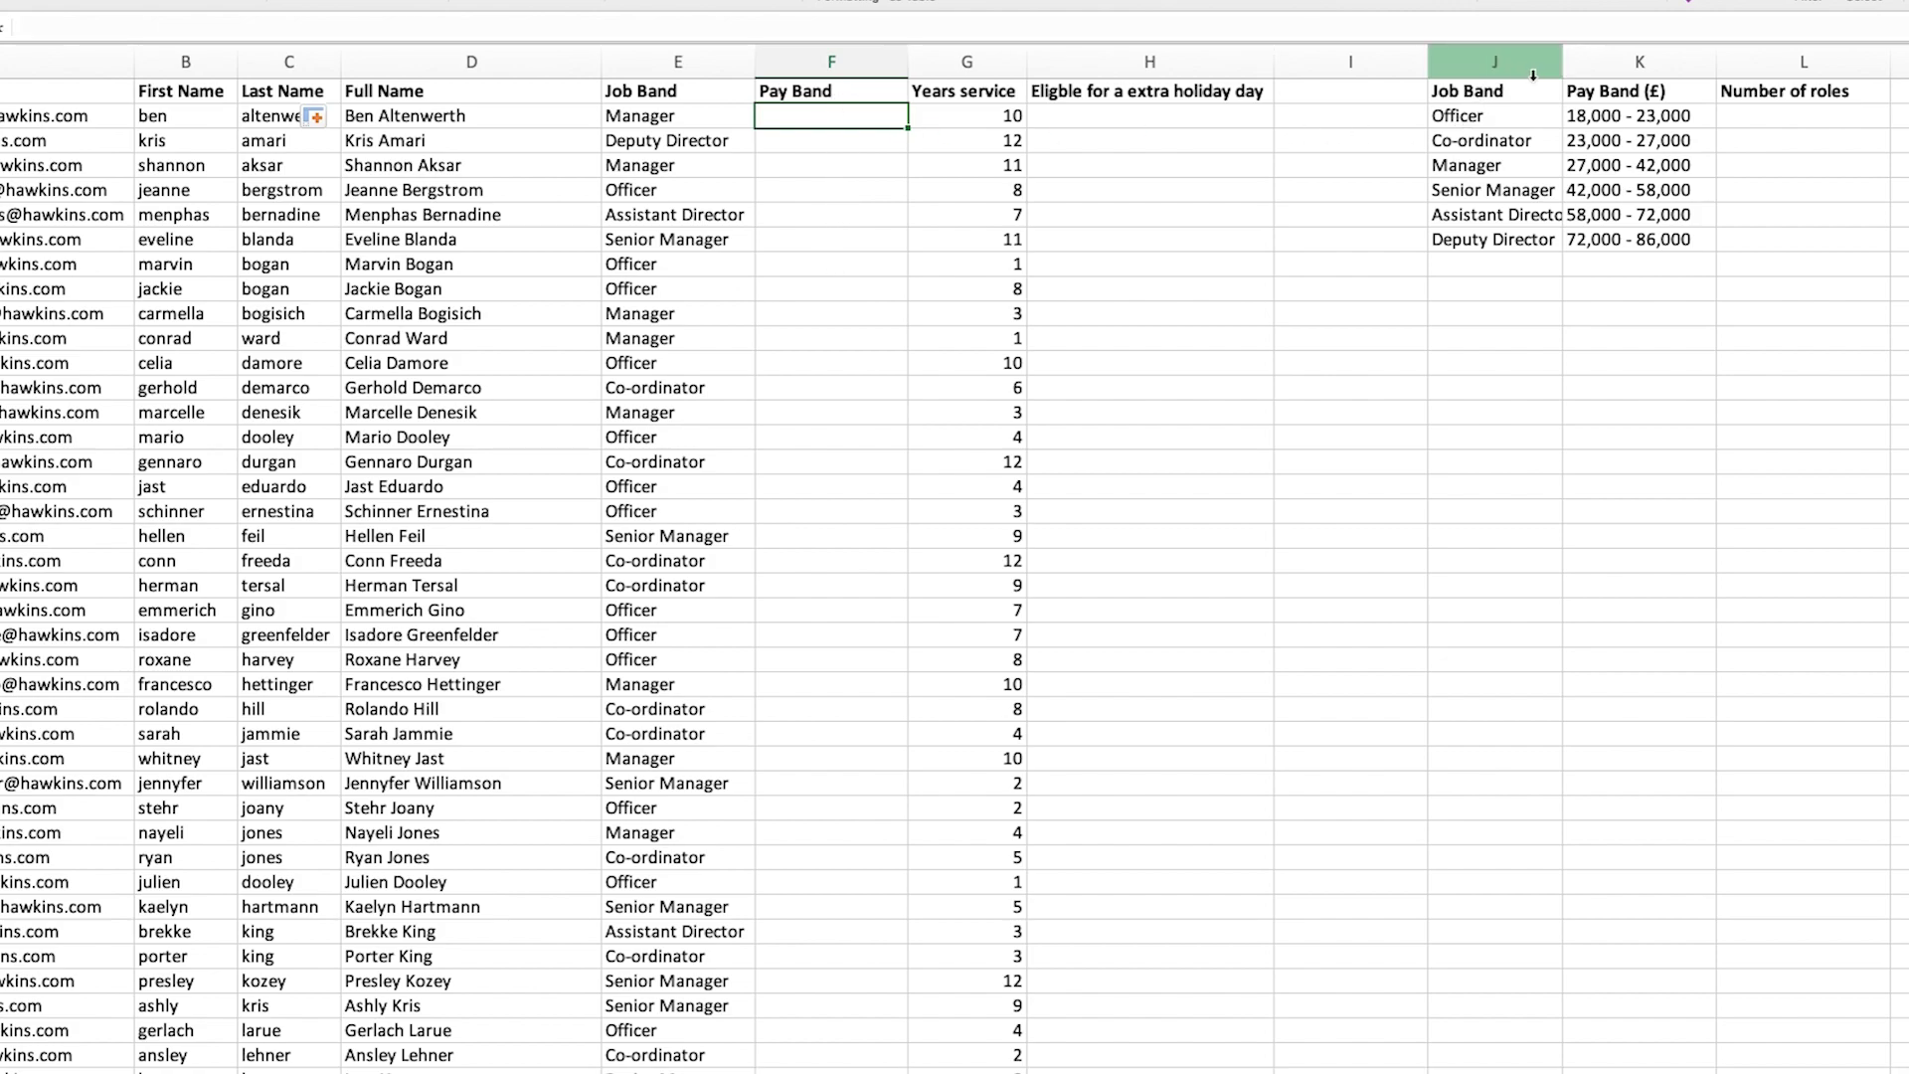
pyautogui.moveTo(1495, 103); pyautogui.dragTo(1622, 243)
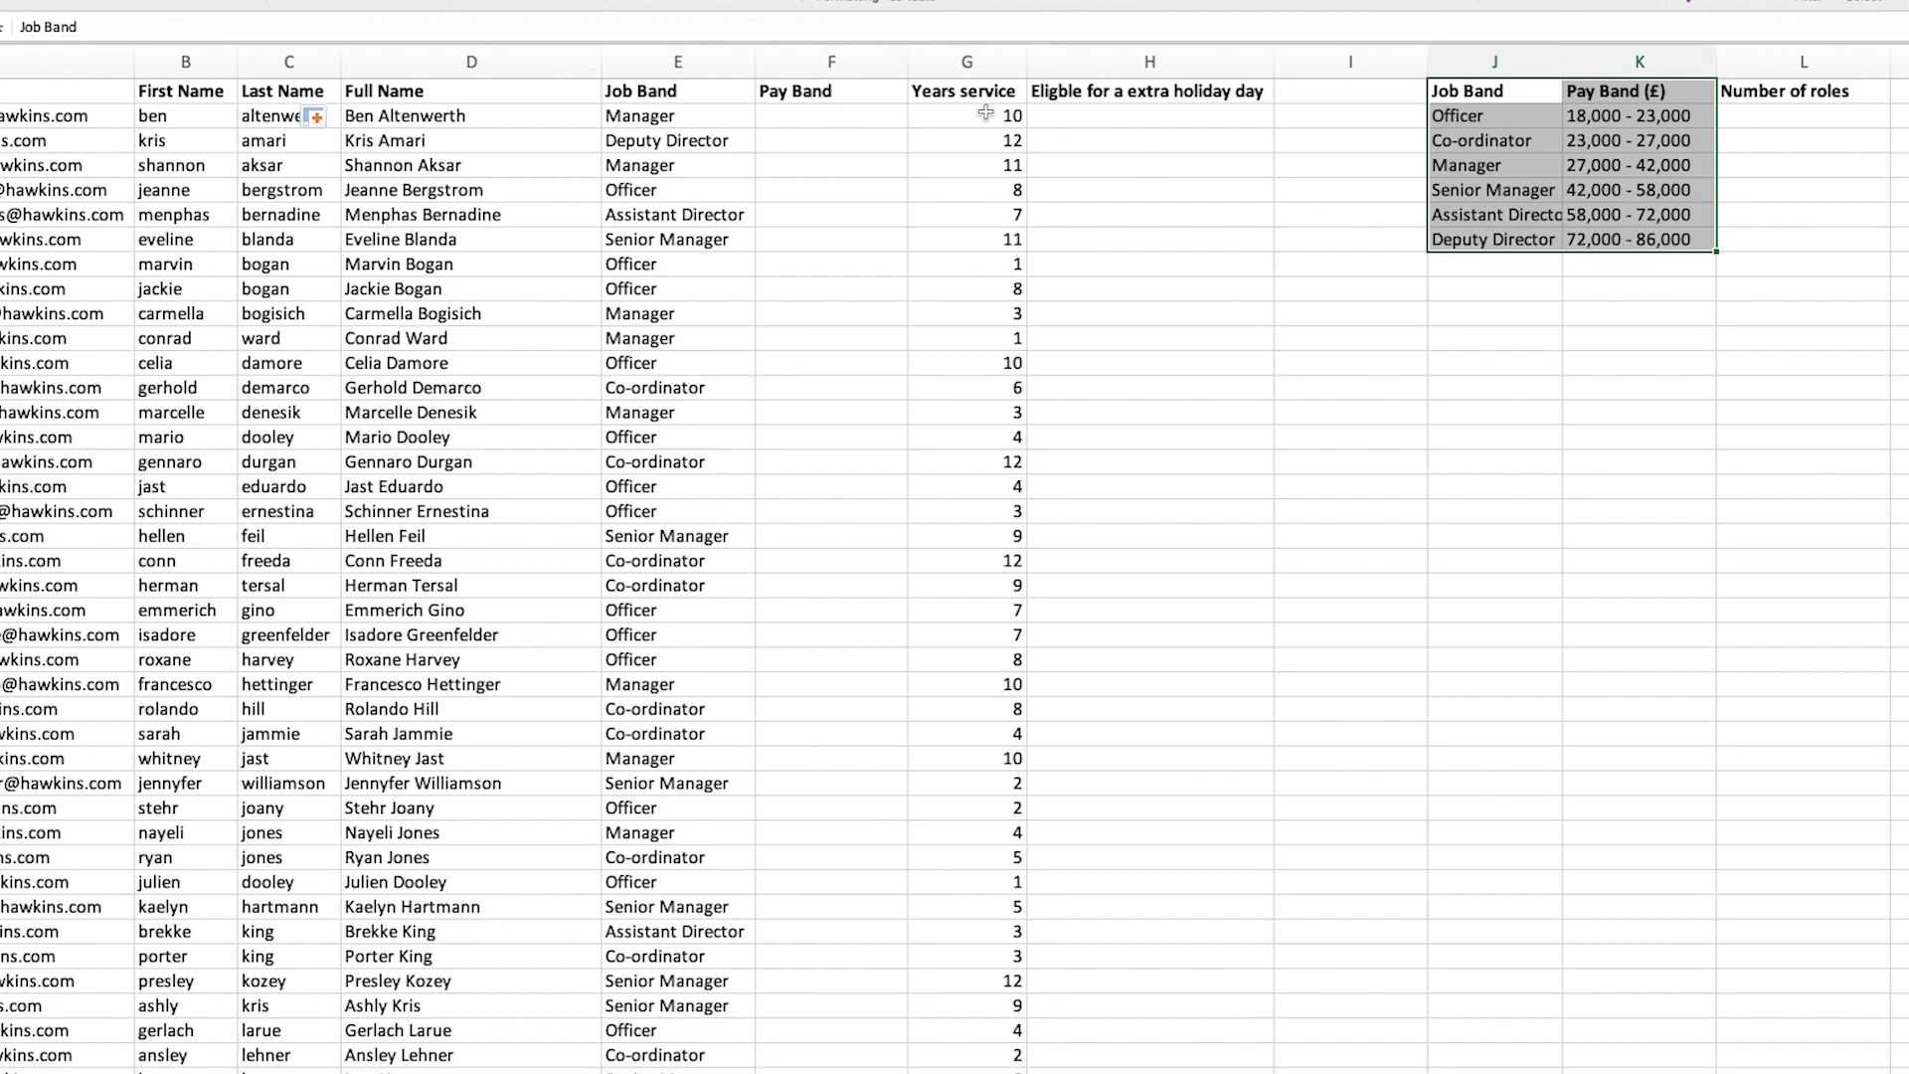
pyautogui.click(843, 120)
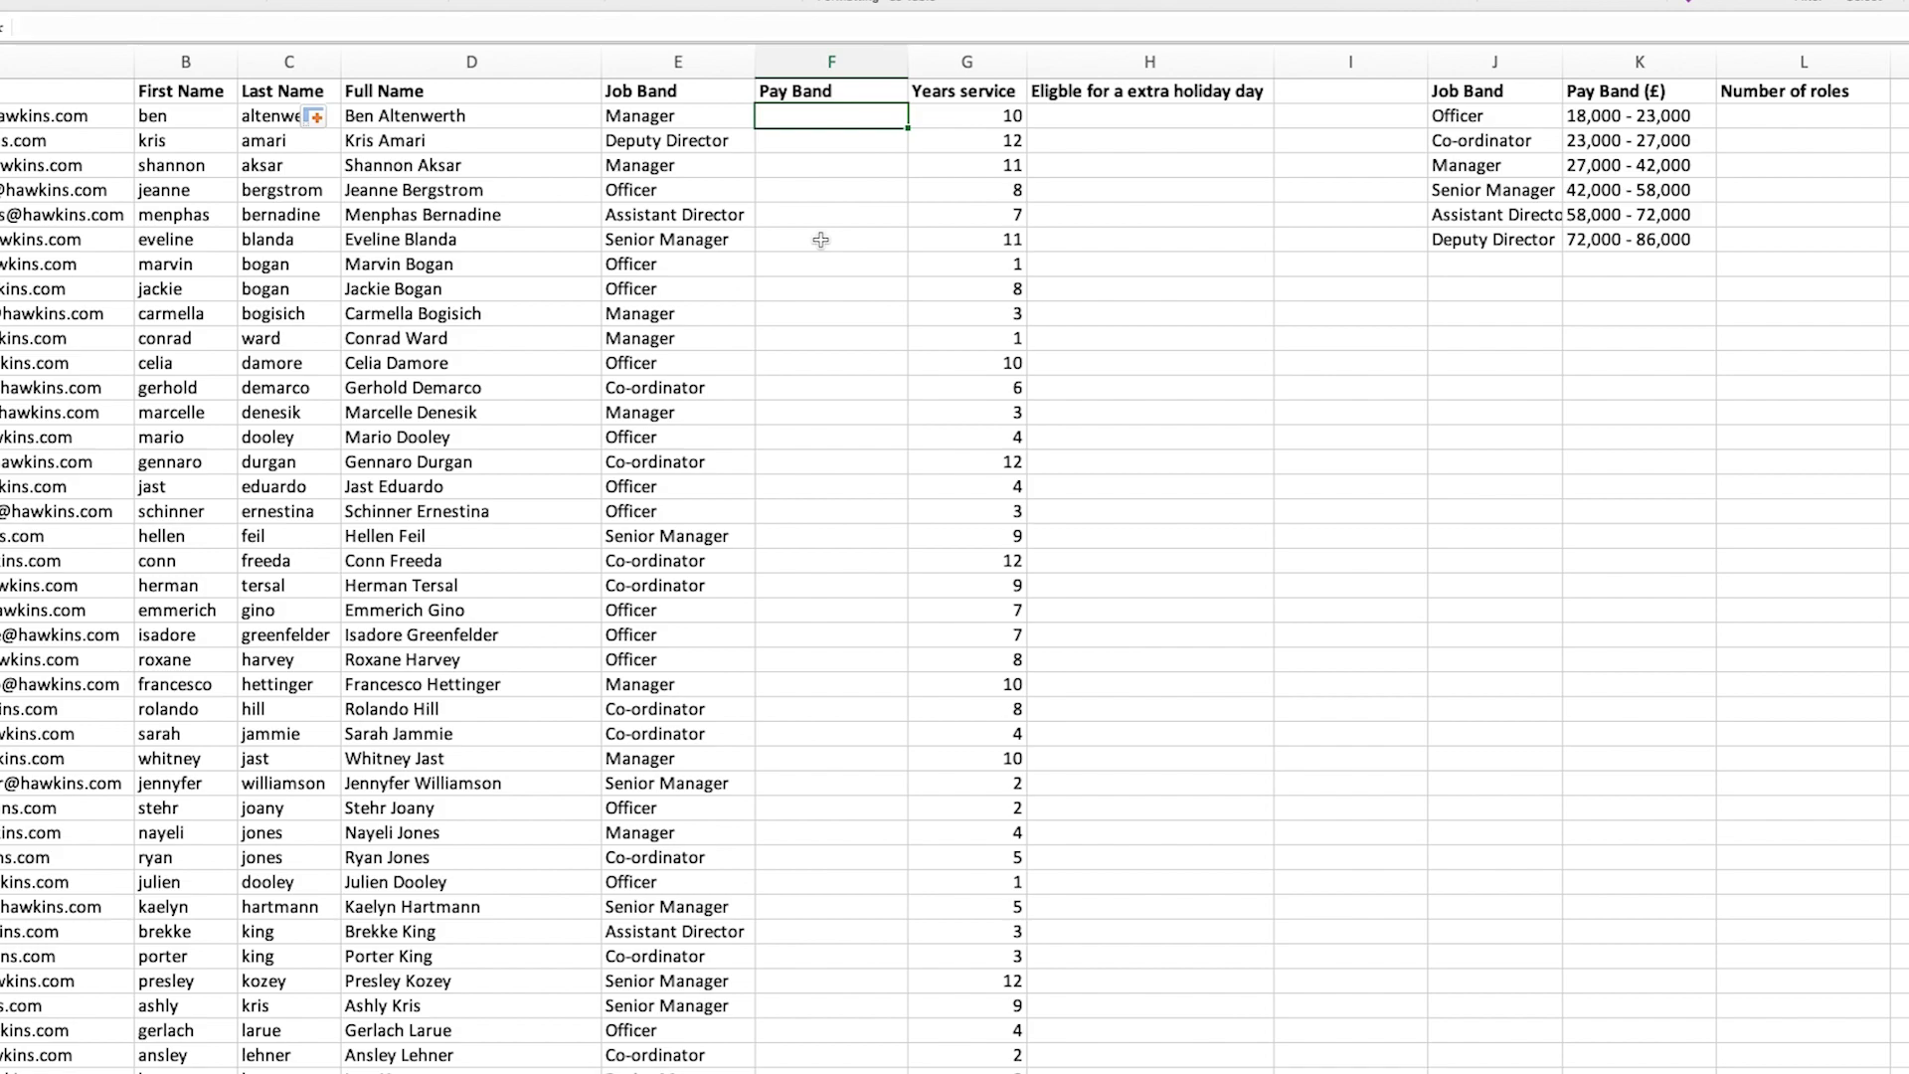
# - Start F2's pay band lookup as =vlookup(E2,J1:K7, referencing the pay band table
pyautogui.write('=vlookup')
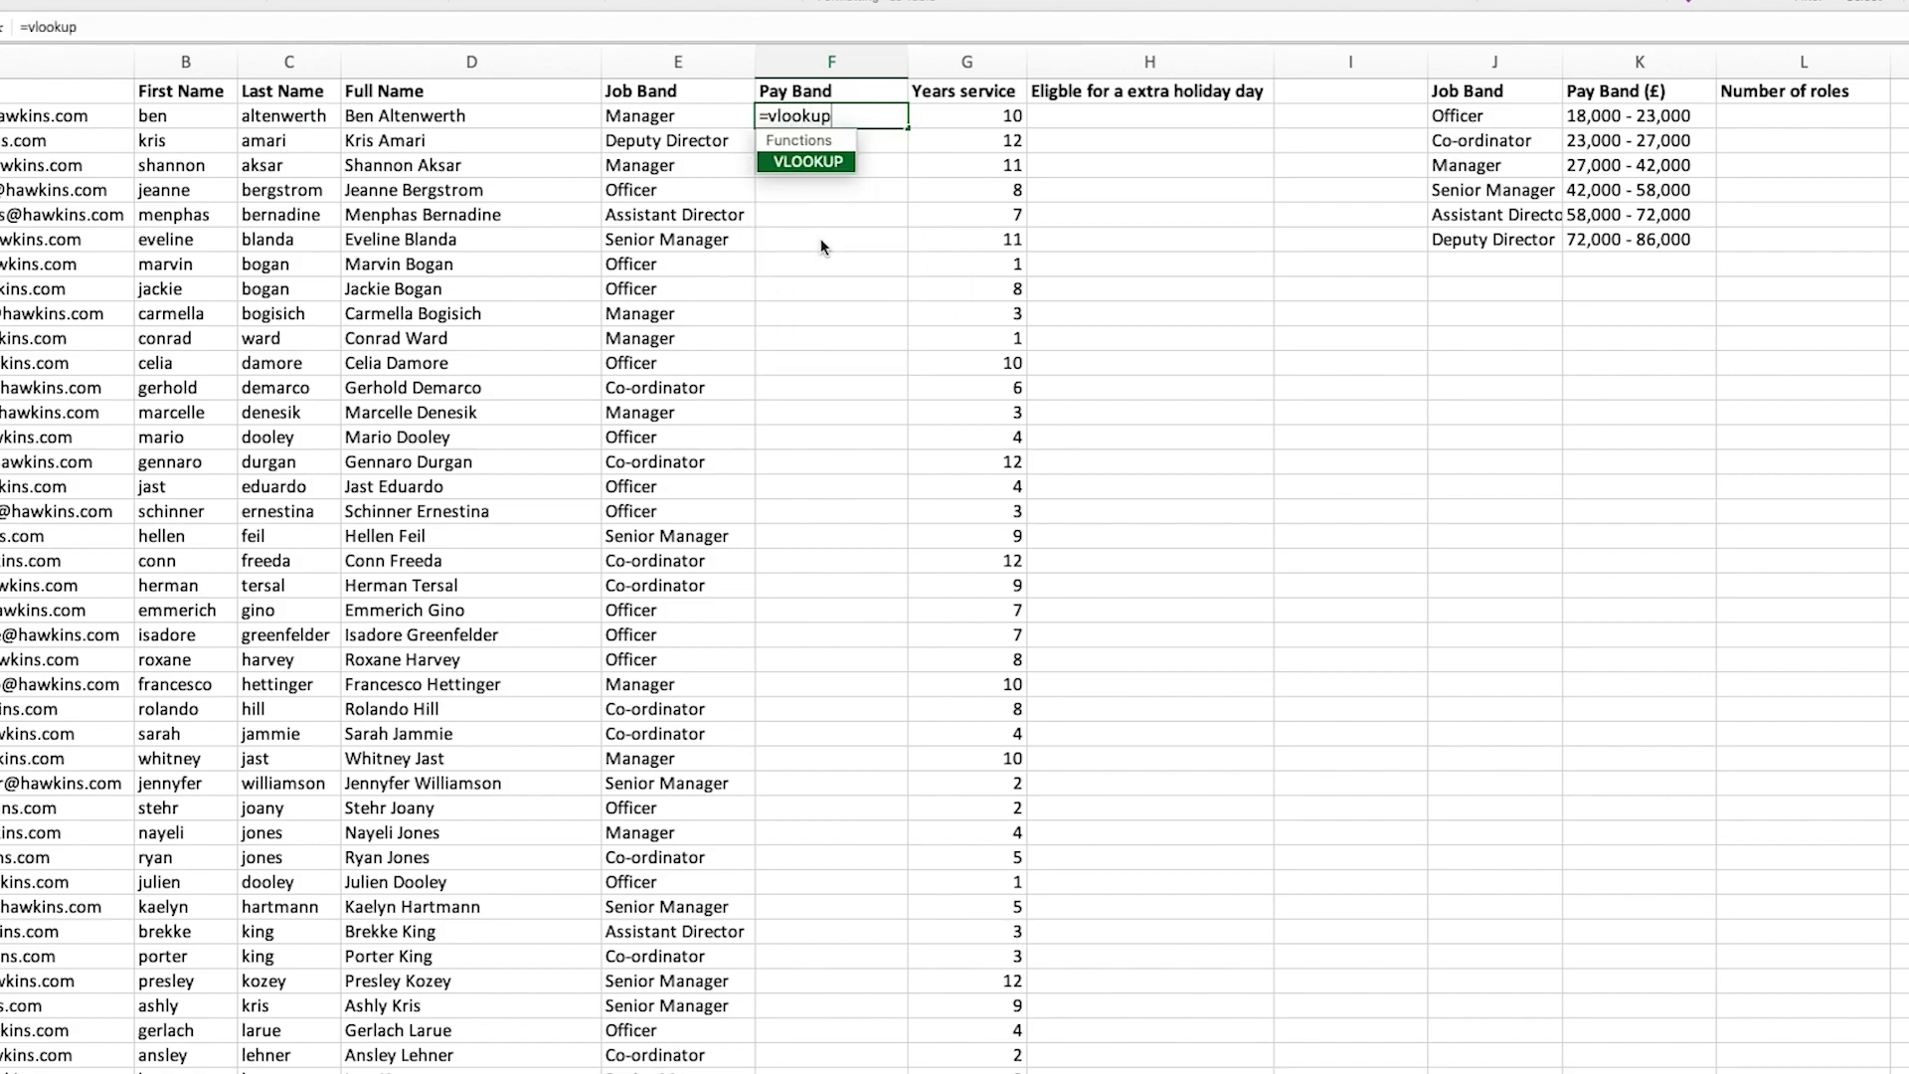
pyautogui.write('(')
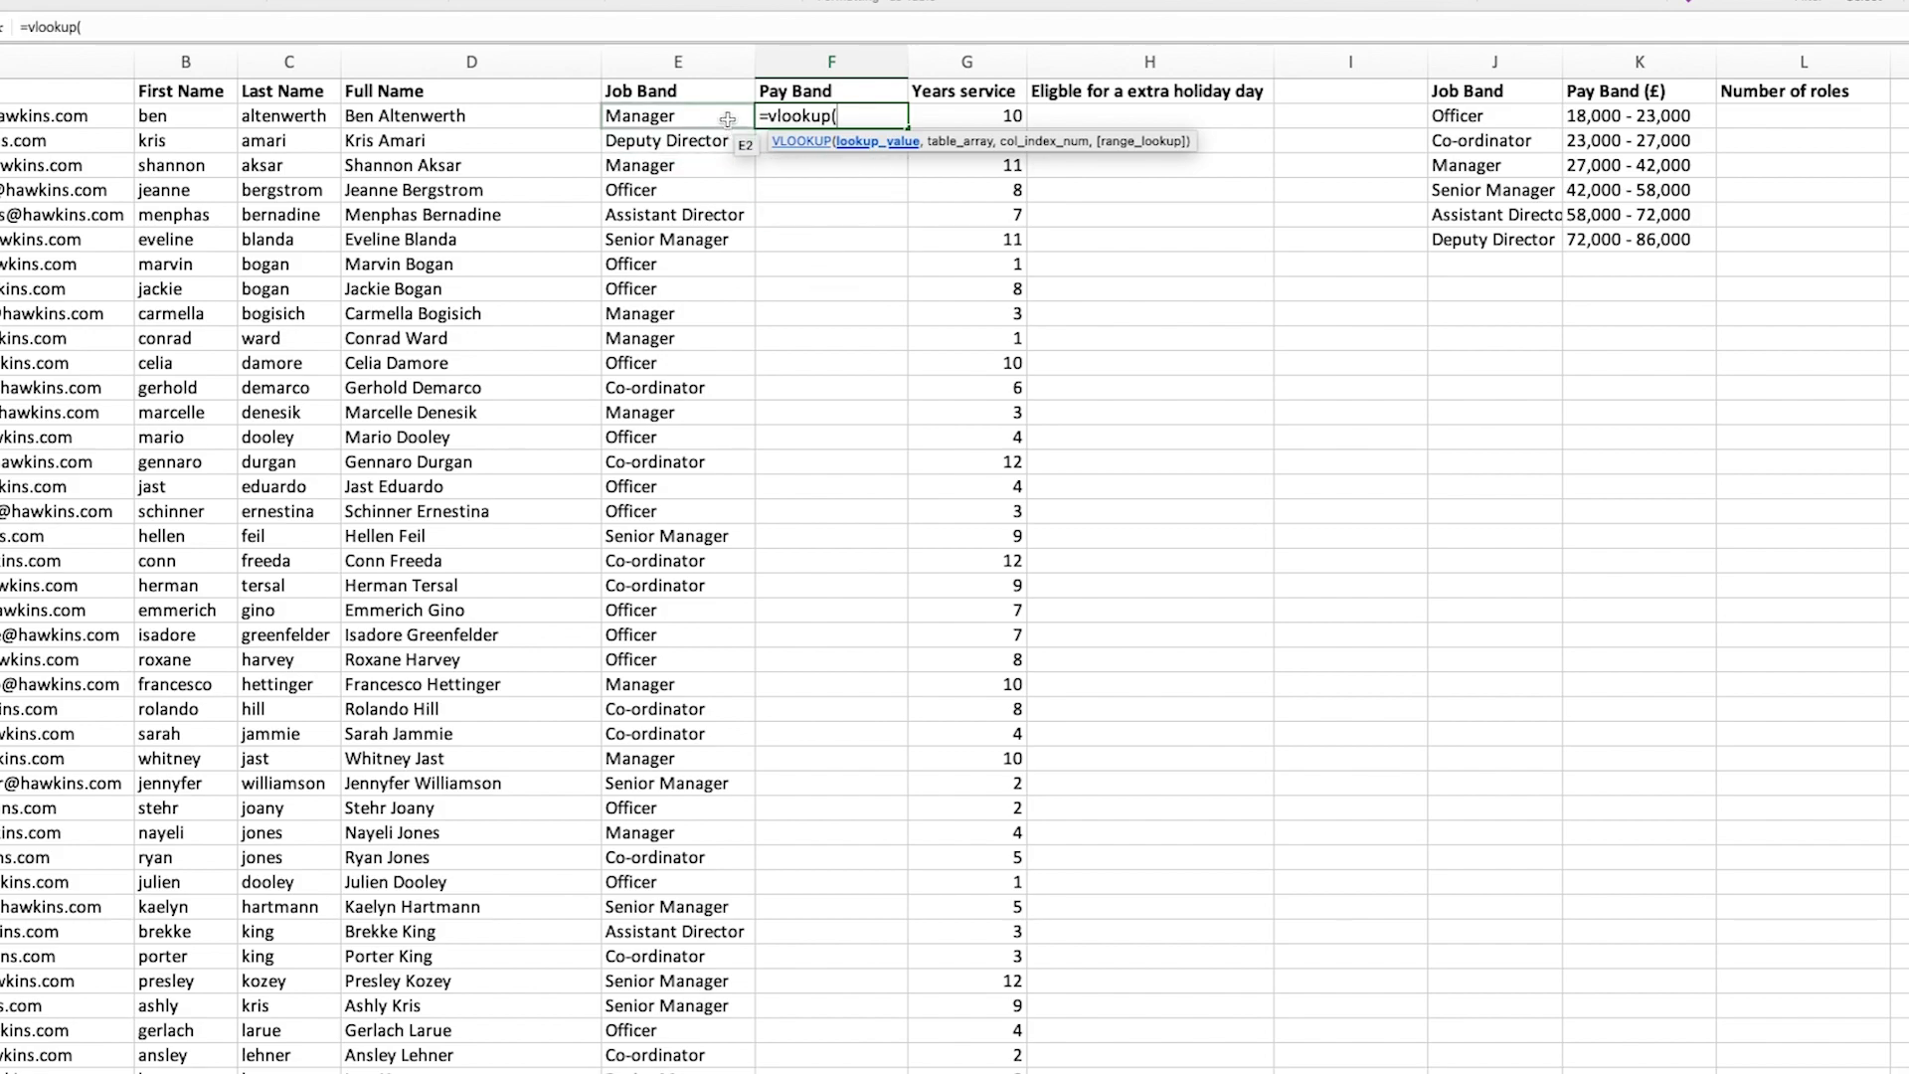
pyautogui.click(676, 117)
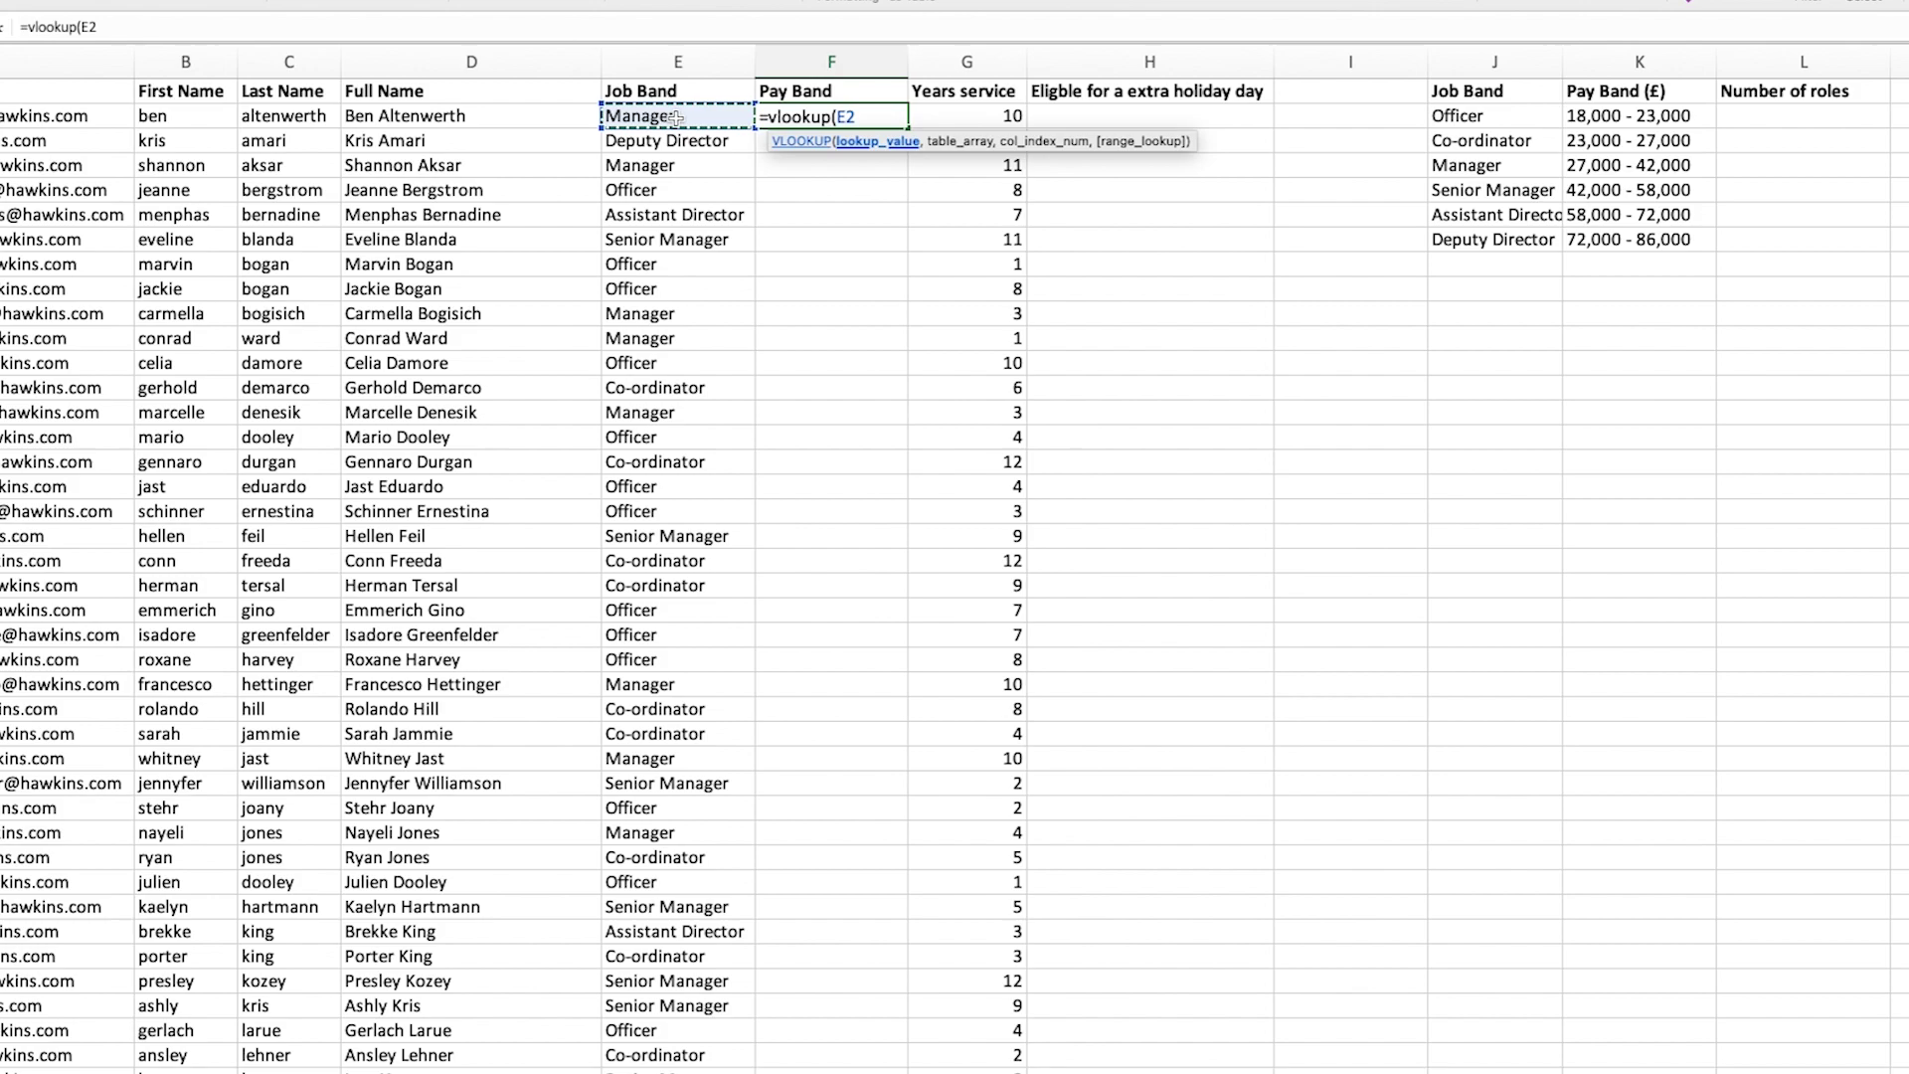
pyautogui.write(',')
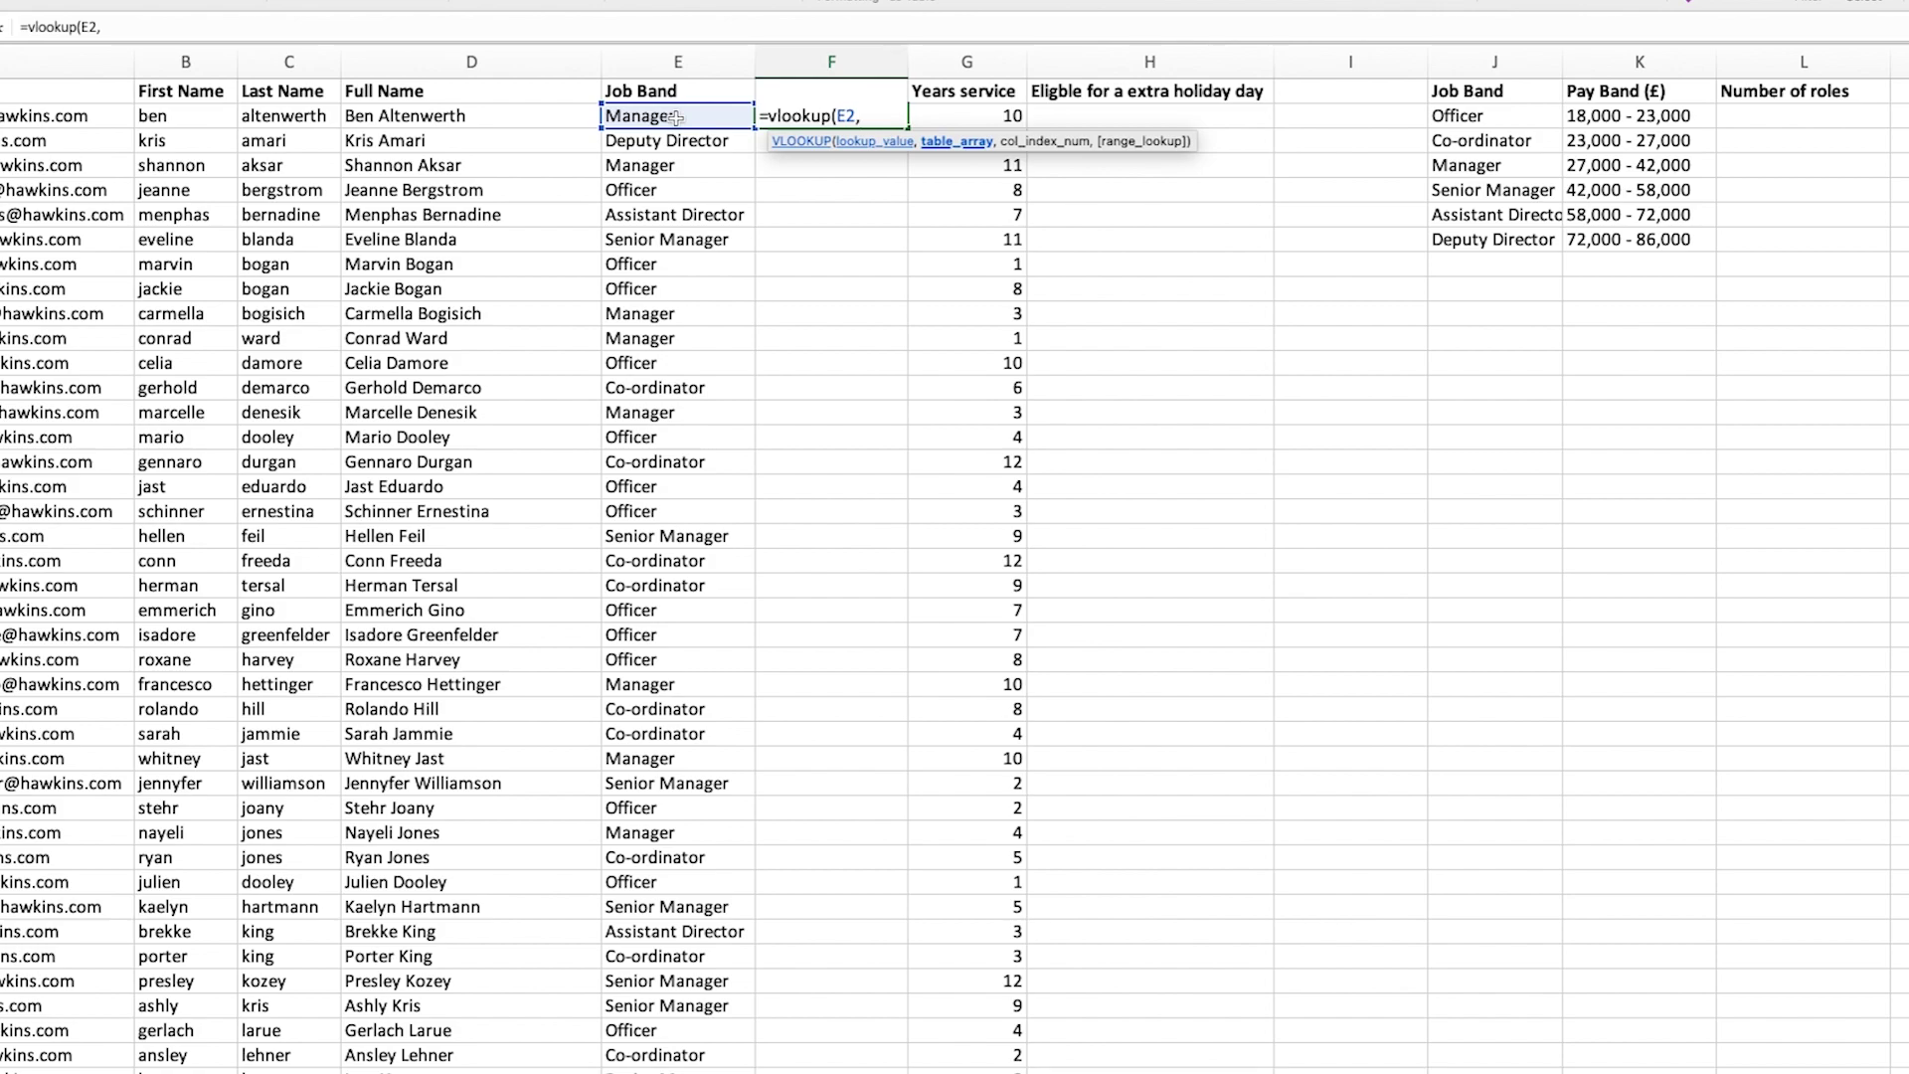
pyautogui.click(1551, 95)
pyautogui.moveTo(1554, 96); pyautogui.dragTo(1635, 231)
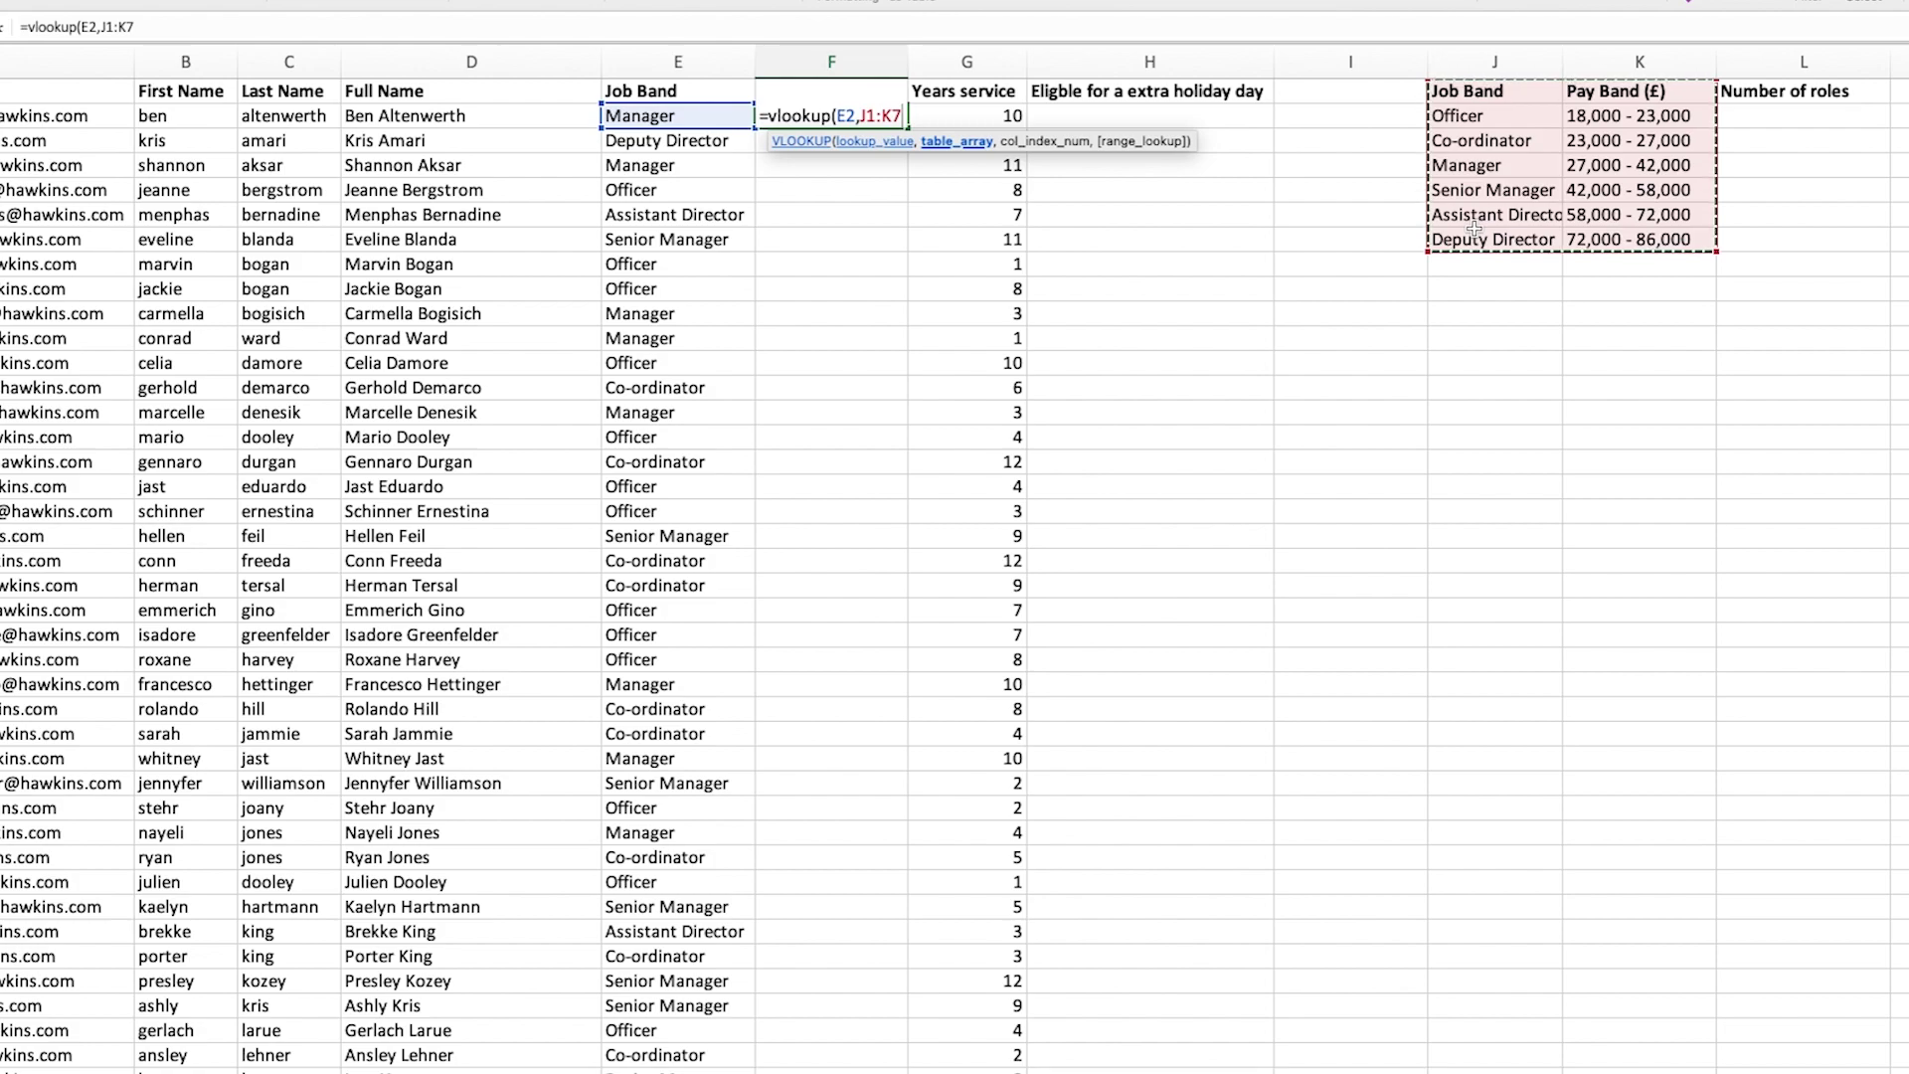
# - Finish F2's lookup as =VLOOKUP(E2,J1:K7,2,FALSE) so it shows 27,000 - 42,000
pyautogui.write(',')
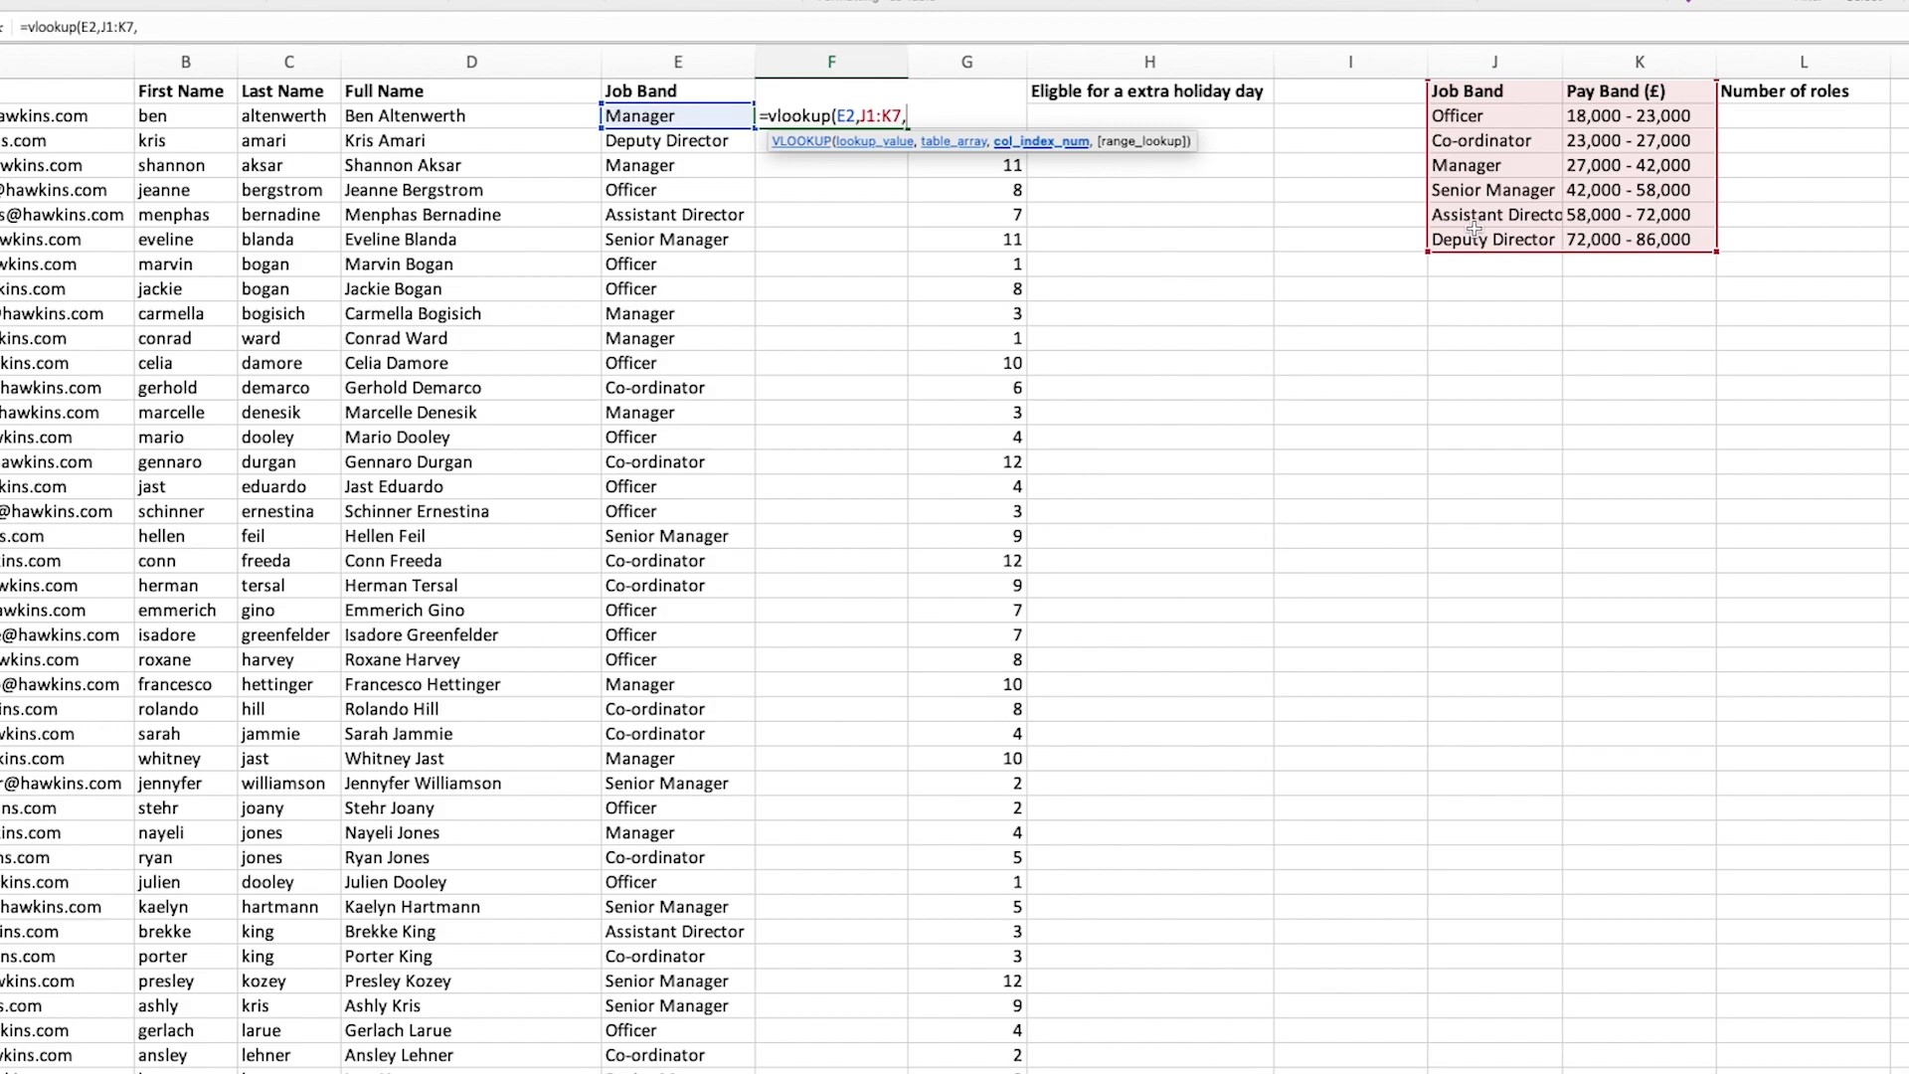
pyautogui.write('2,')
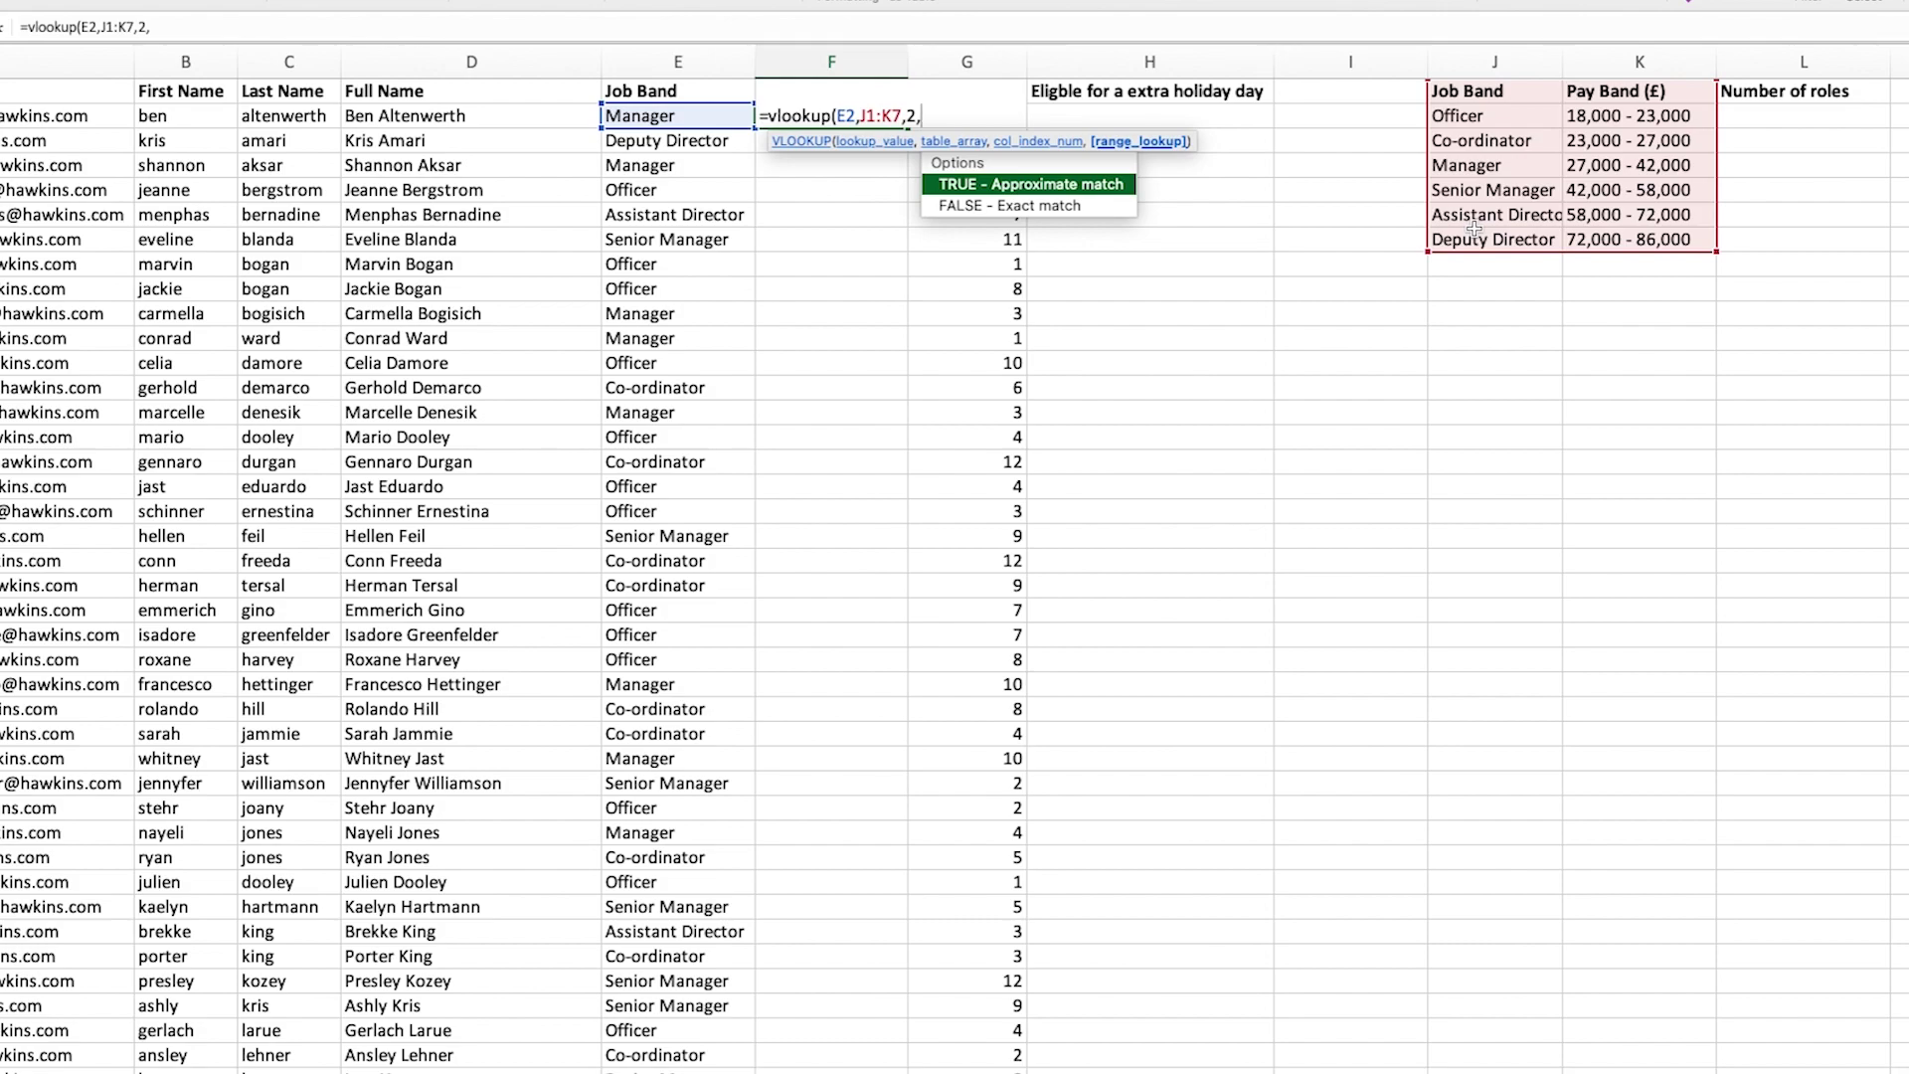
pyautogui.write('False)')
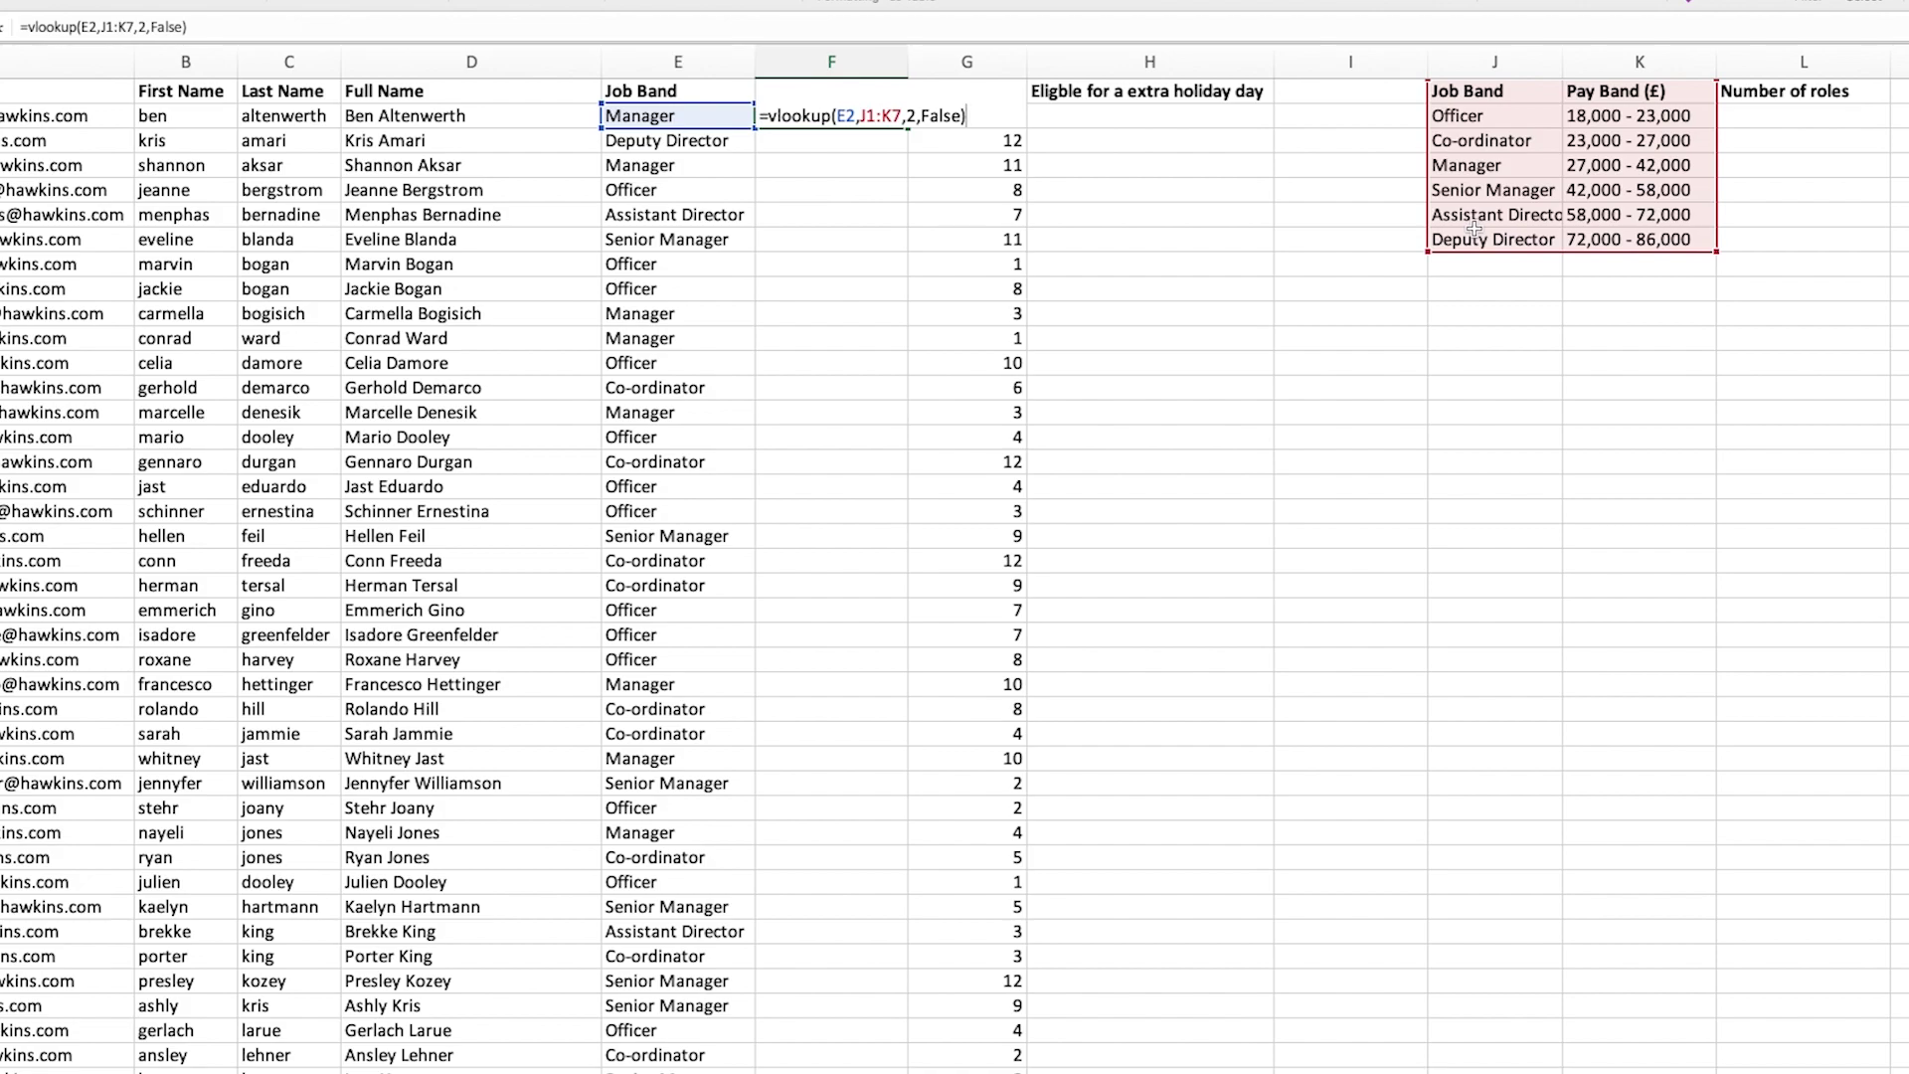
pyautogui.press('Return')
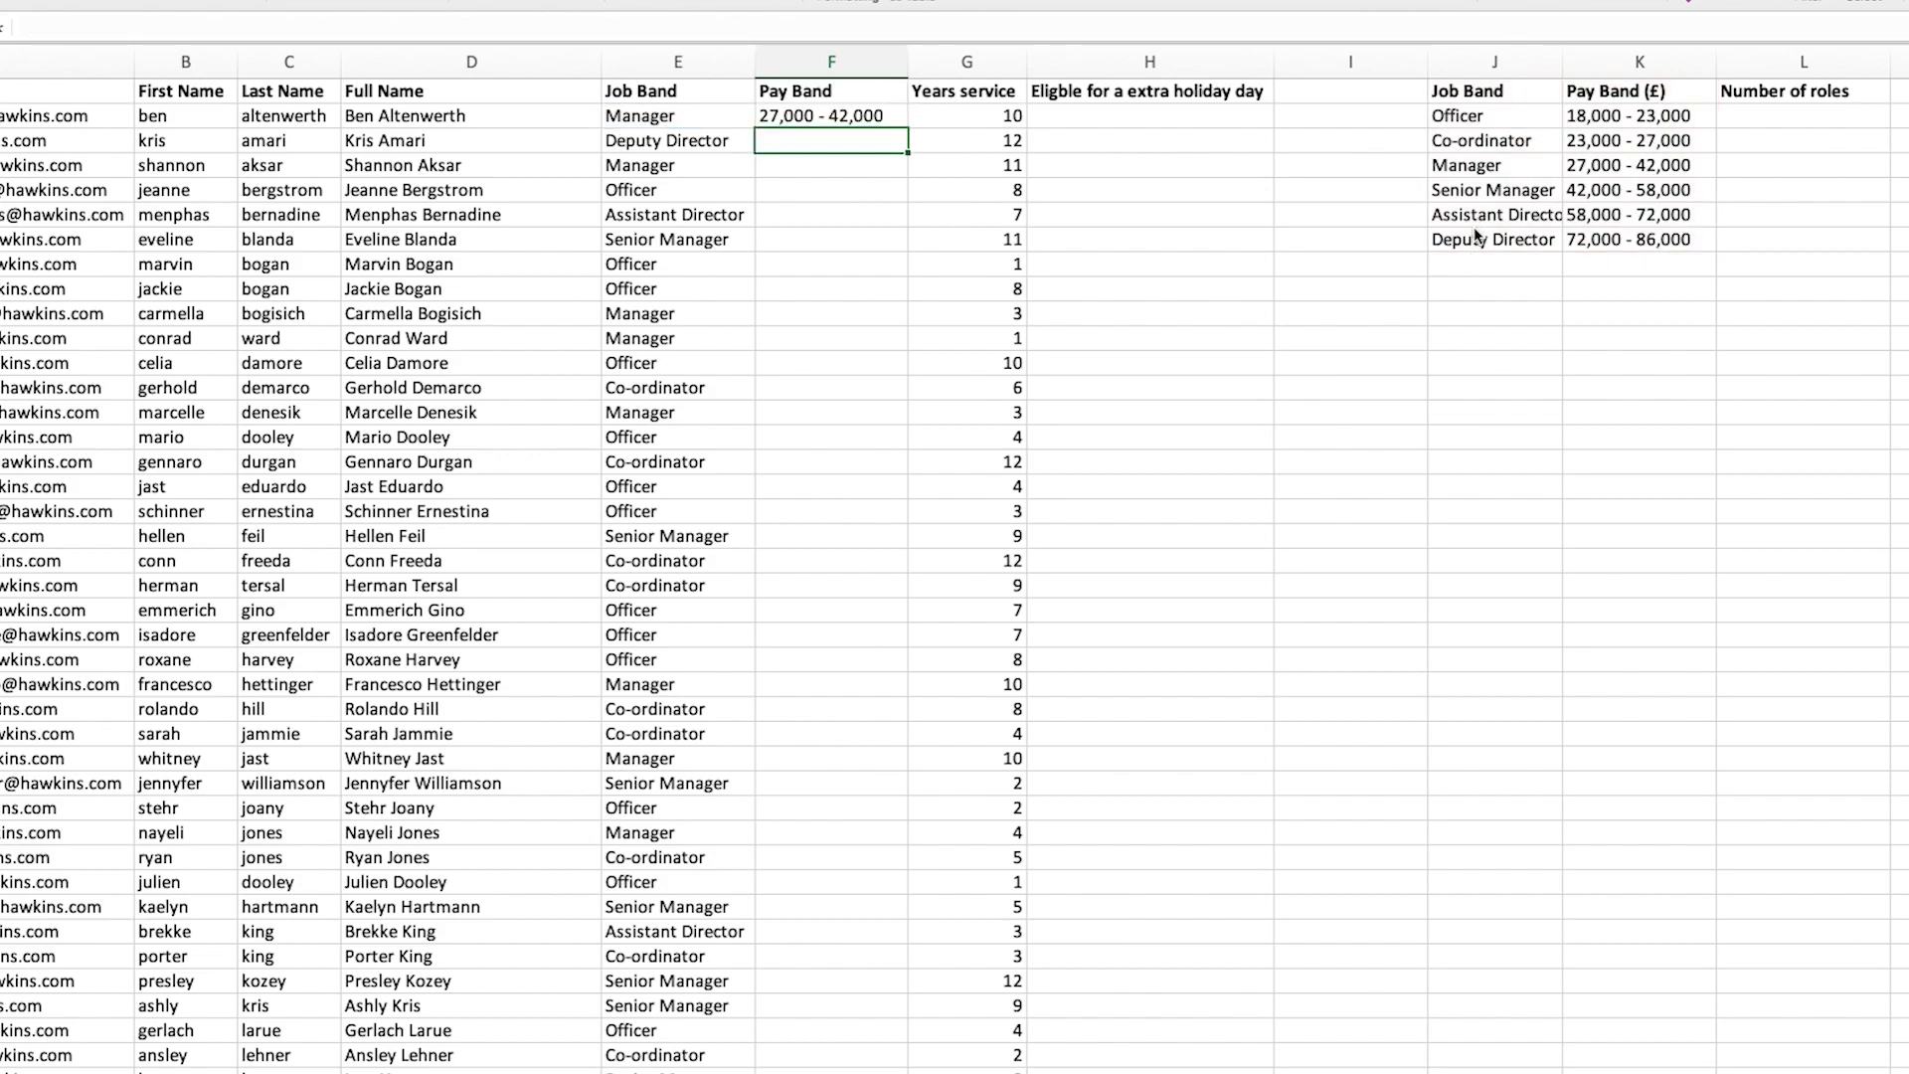
# - Lock F2's band table reference to $J$1:$K$7 with F4 and recommit the formula
pyautogui.click(785, 115)
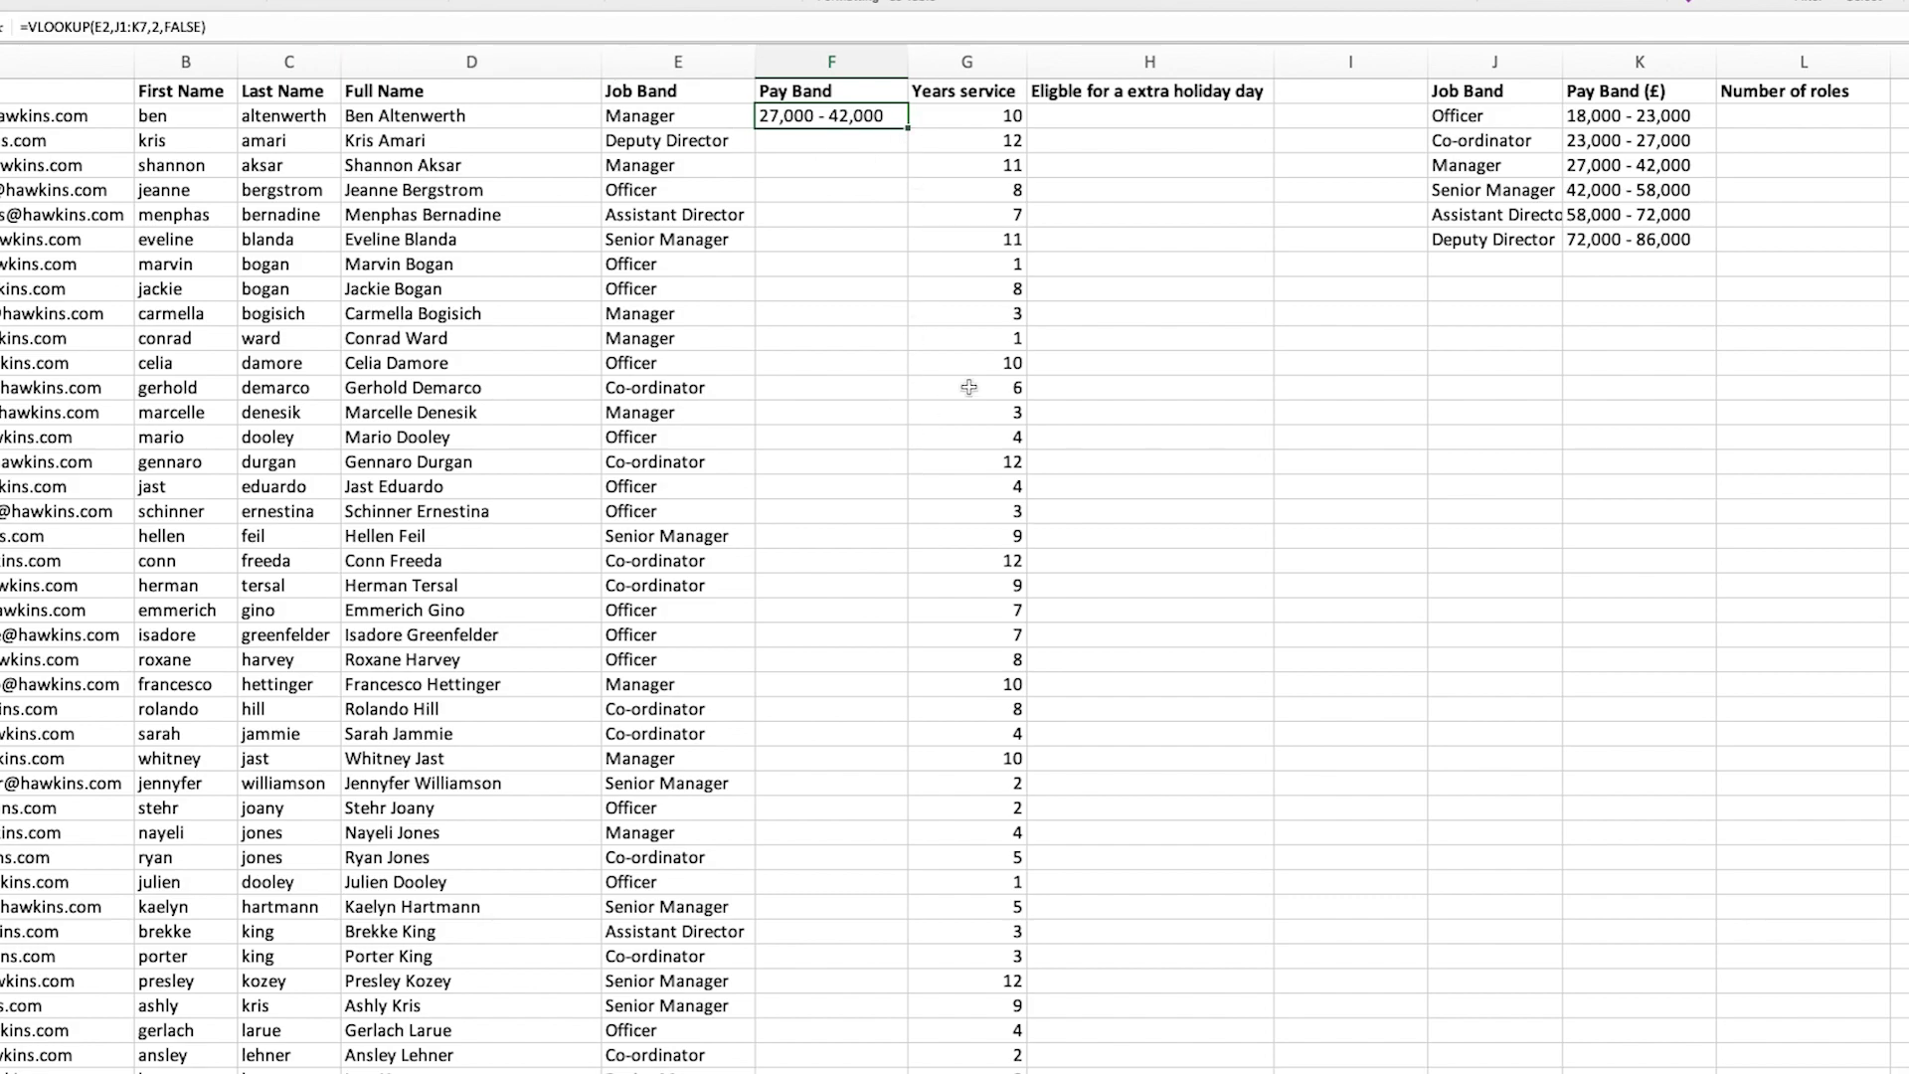
pyautogui.moveTo(1513, 118); pyautogui.dragTo(1620, 245)
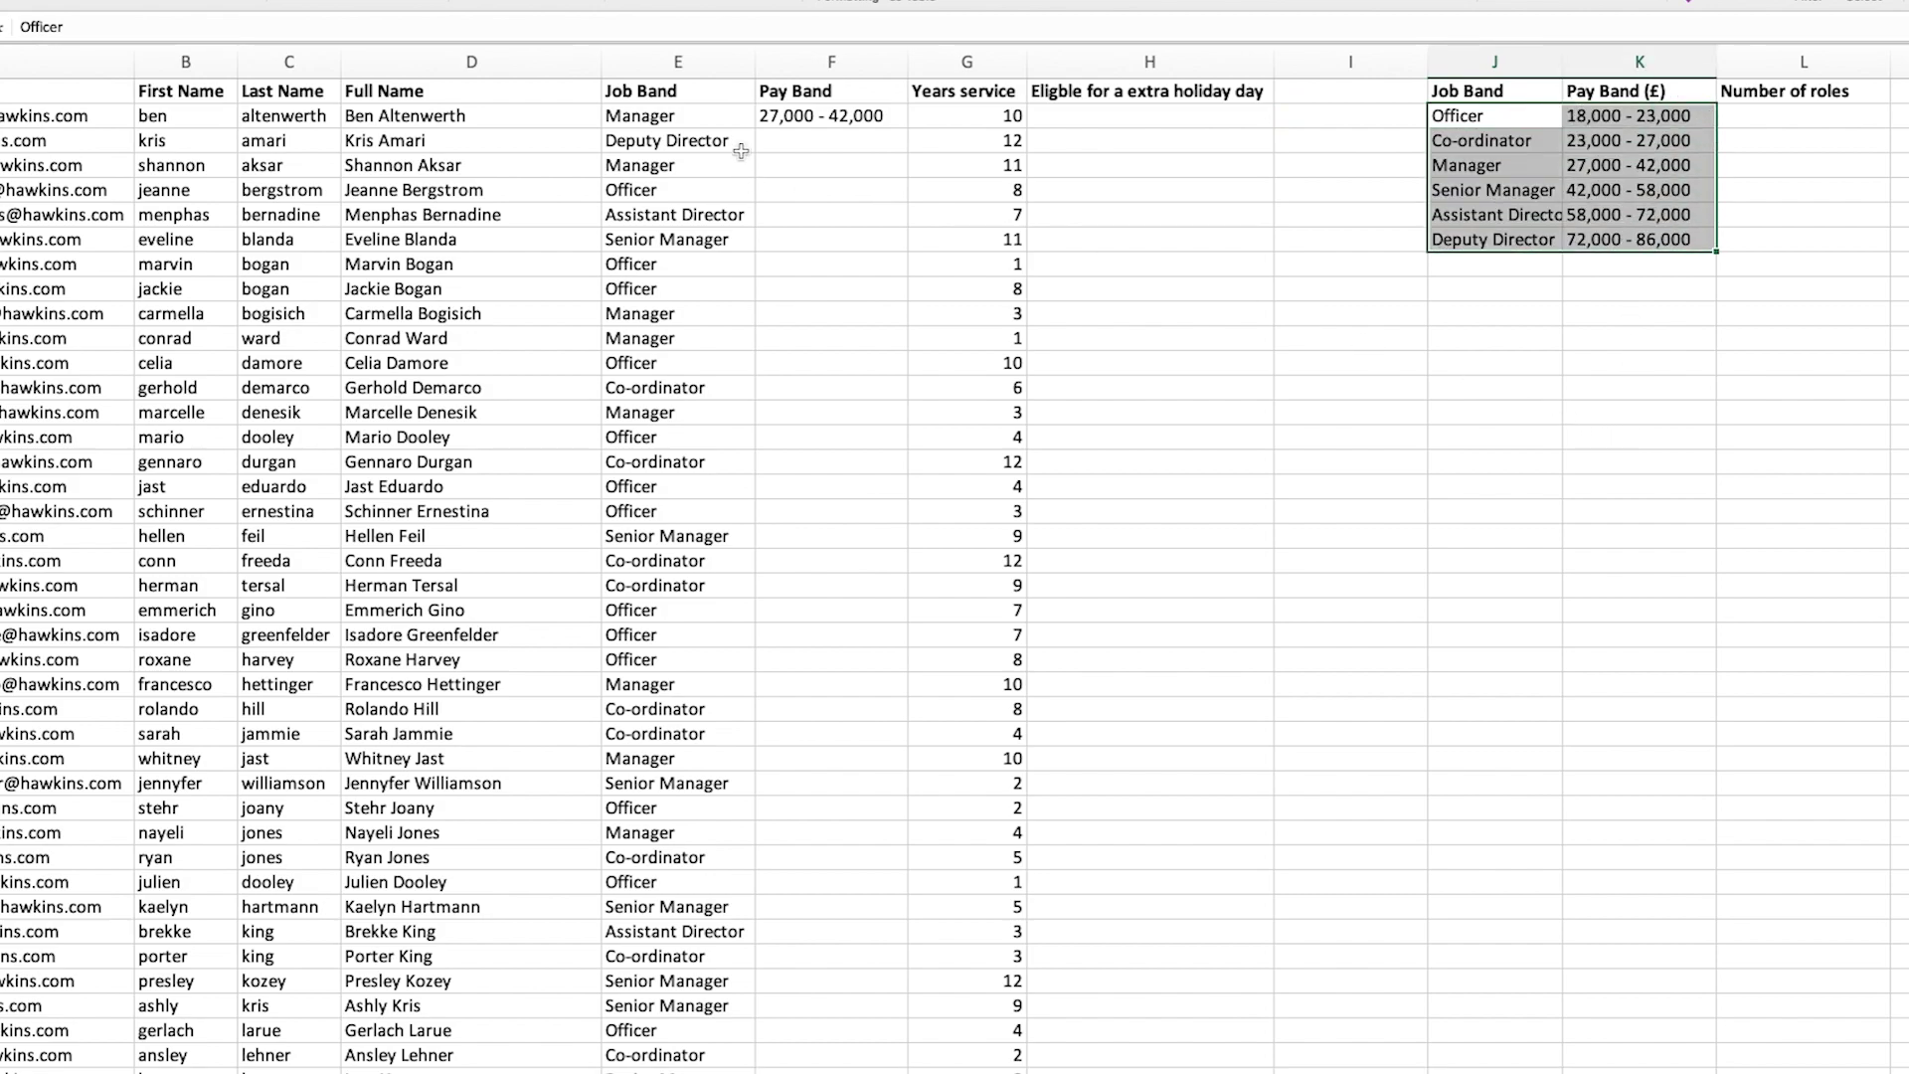
pyautogui.doubleClick(831, 116)
pyautogui.moveTo(112, 27)
pyautogui.mouseDown()
pyautogui.moveTo(151, 26)
pyautogui.moveTo(114, 27)
pyautogui.mouseUp()
pyautogui.click(146, 27)
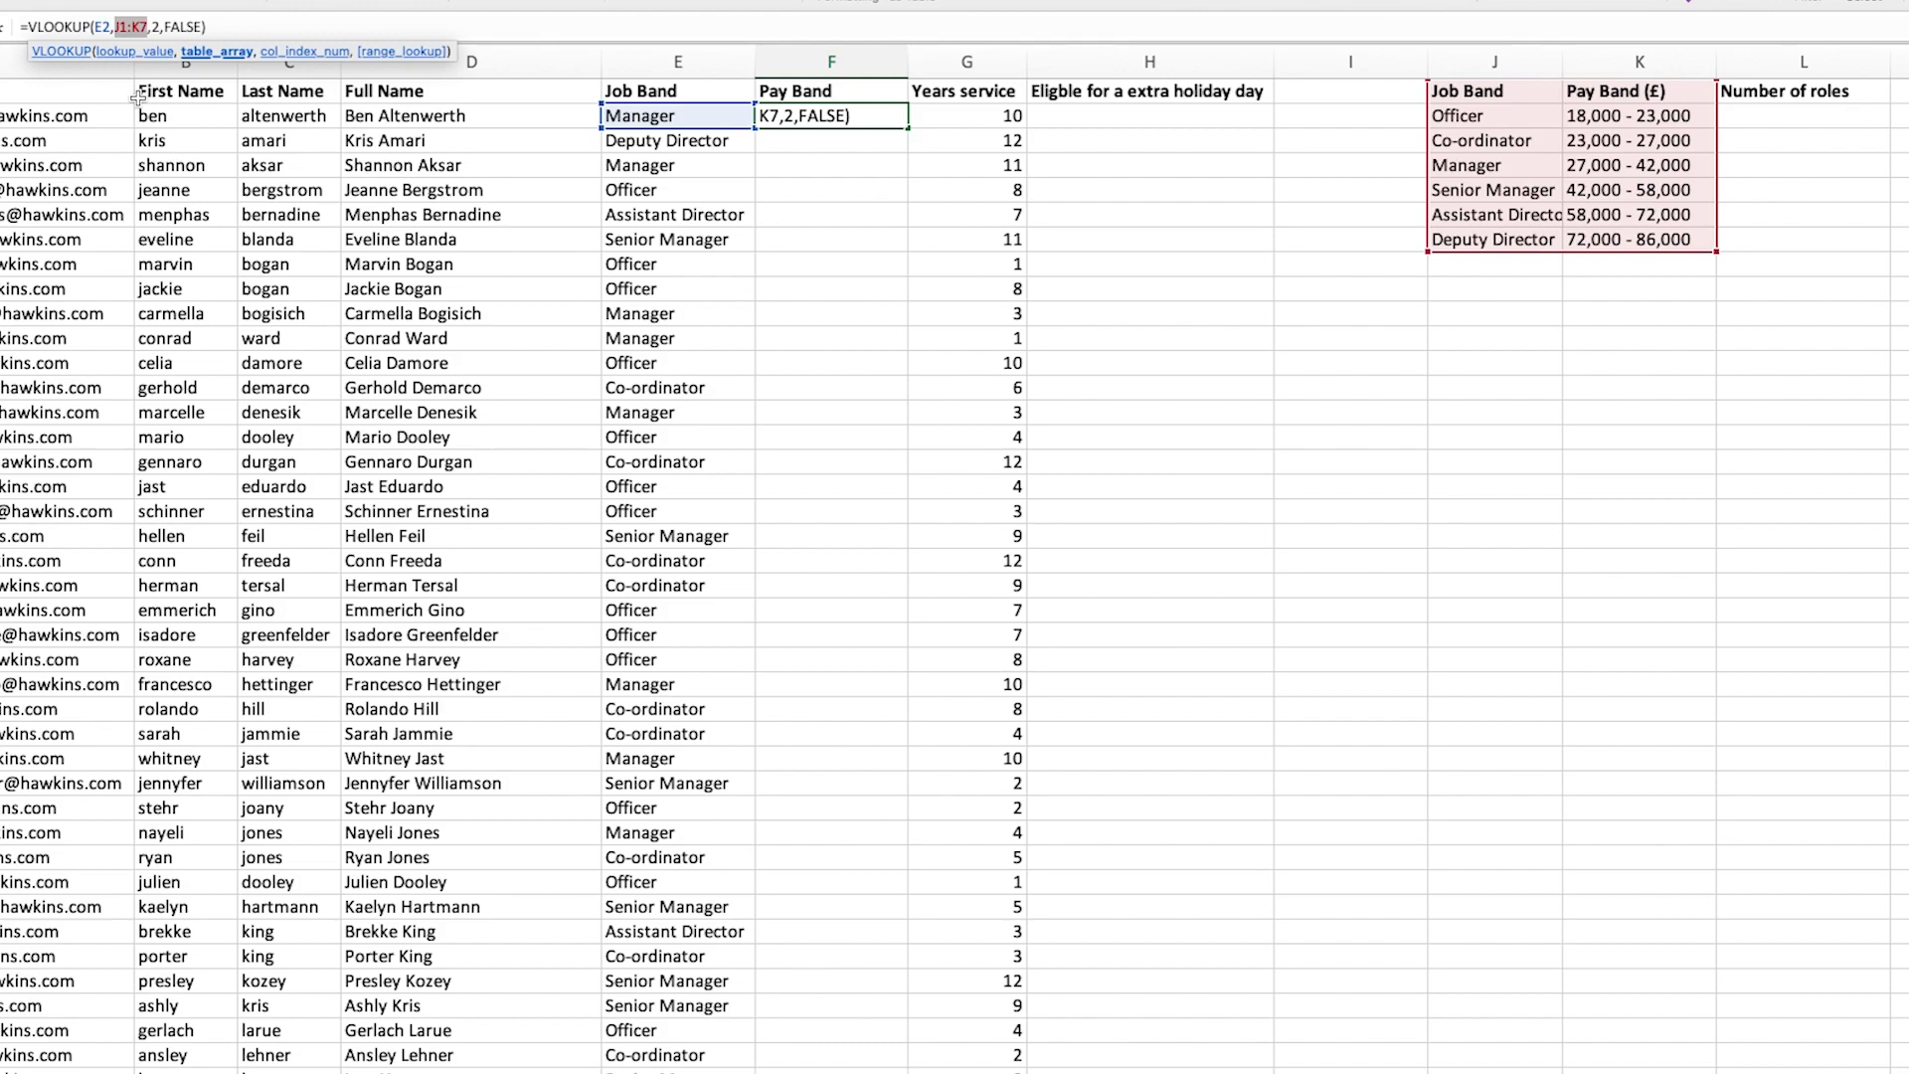
pyautogui.press('F4')
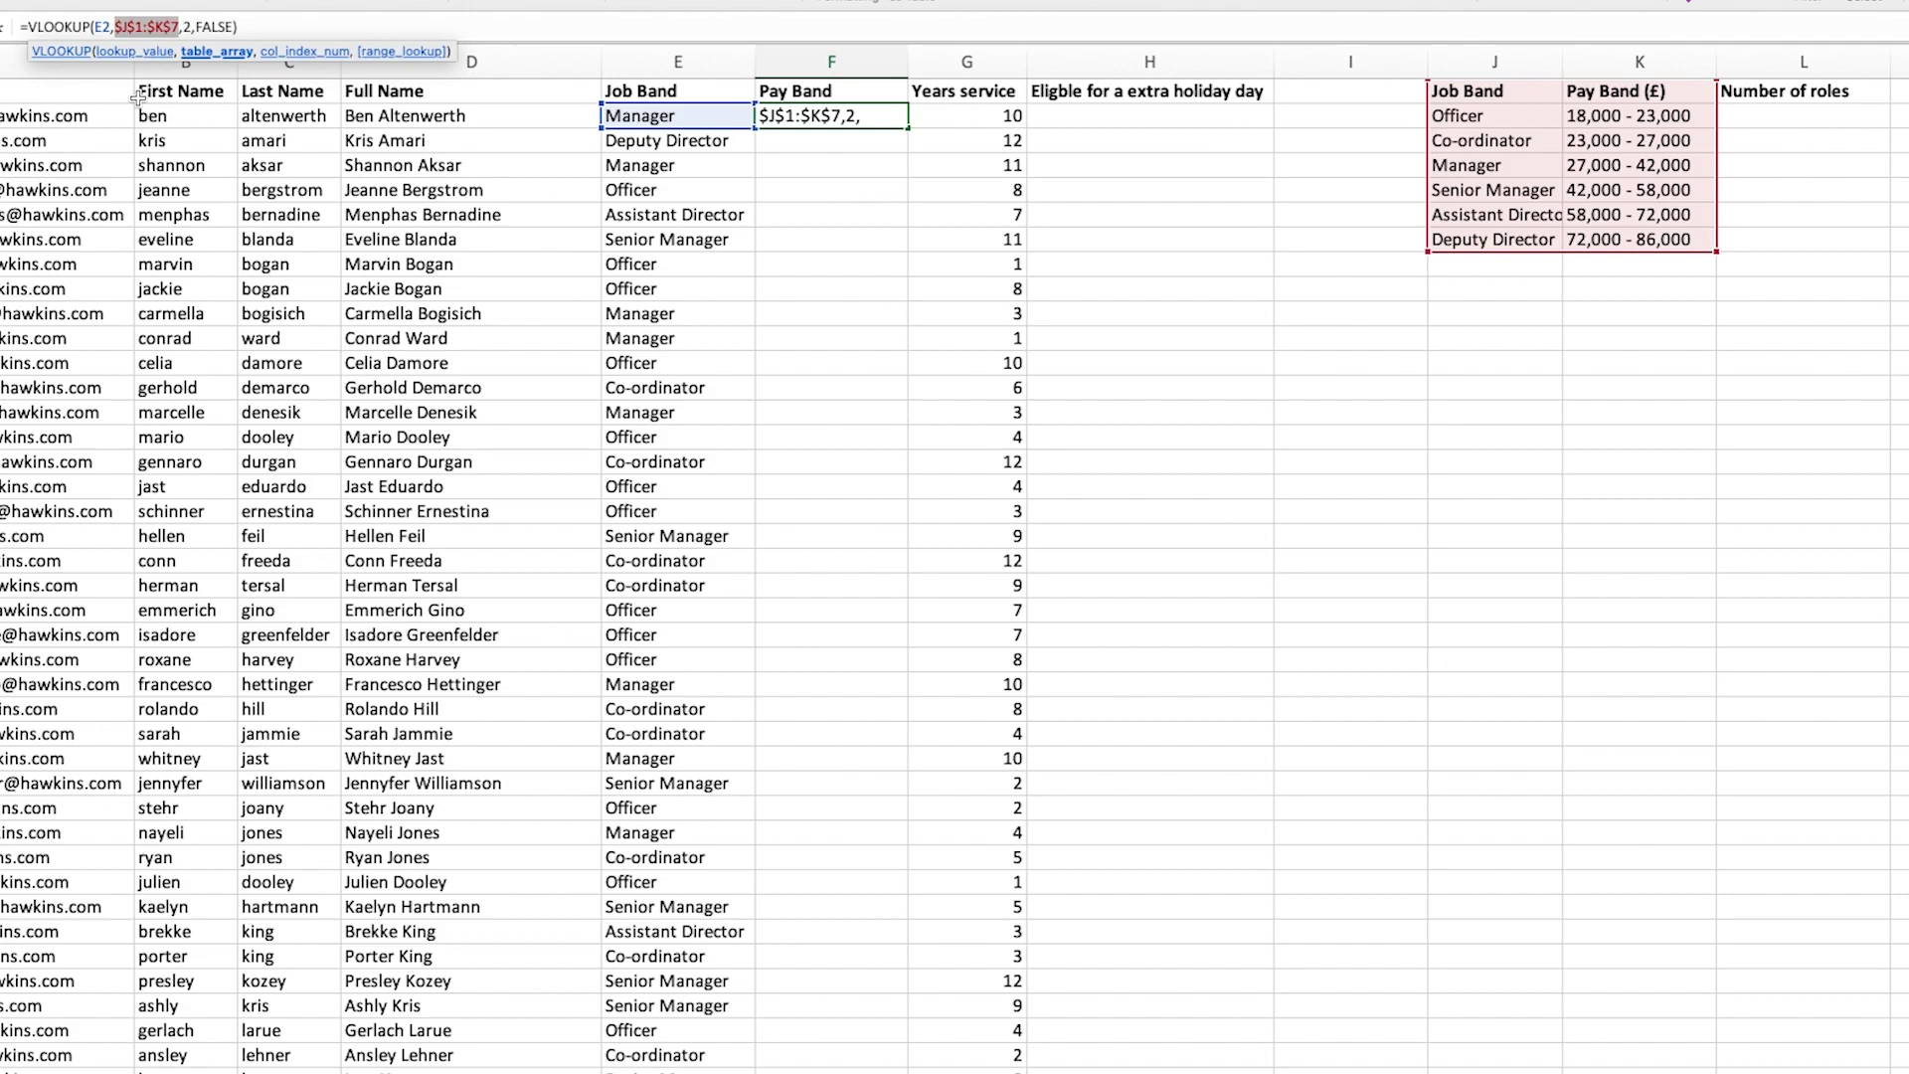
pyautogui.press('Return')
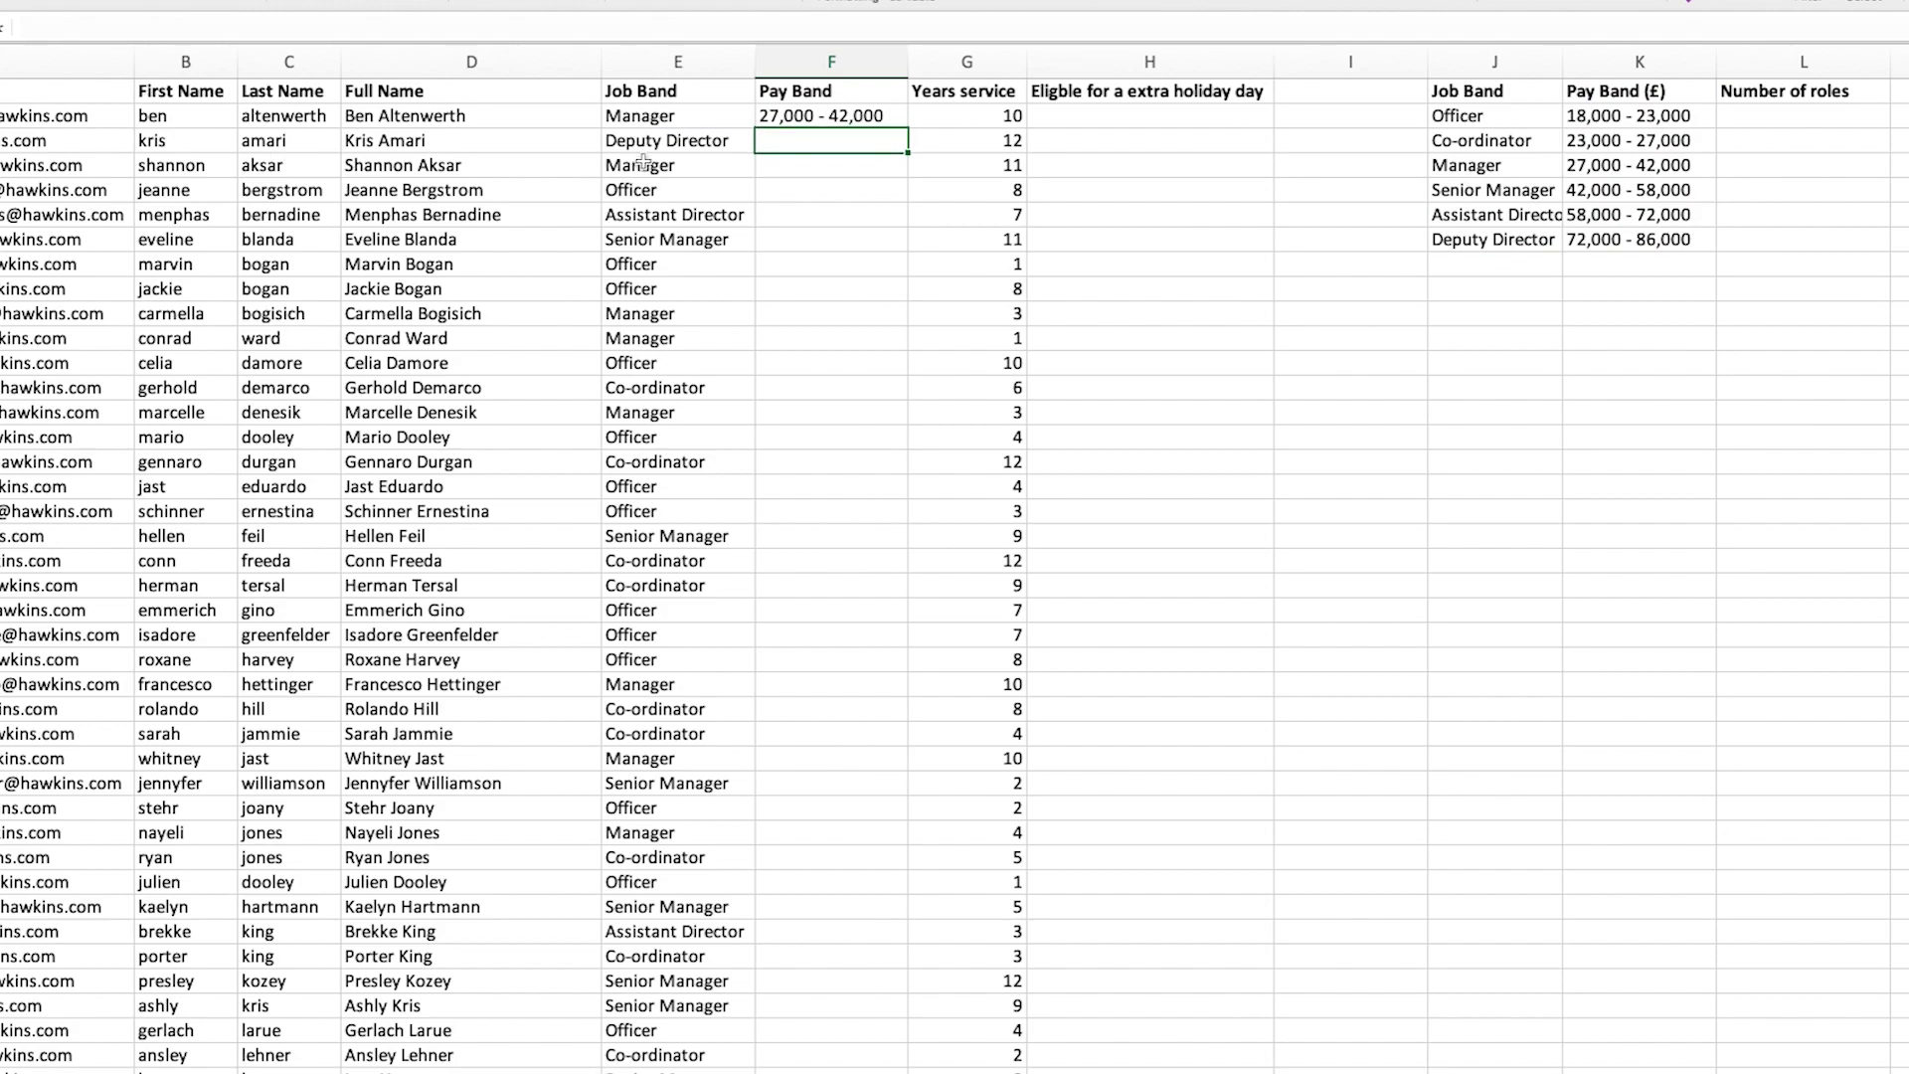
# - Fill the Pay Band formula down column F and spot-check several copied rows
pyautogui.doubleClick(905, 127)
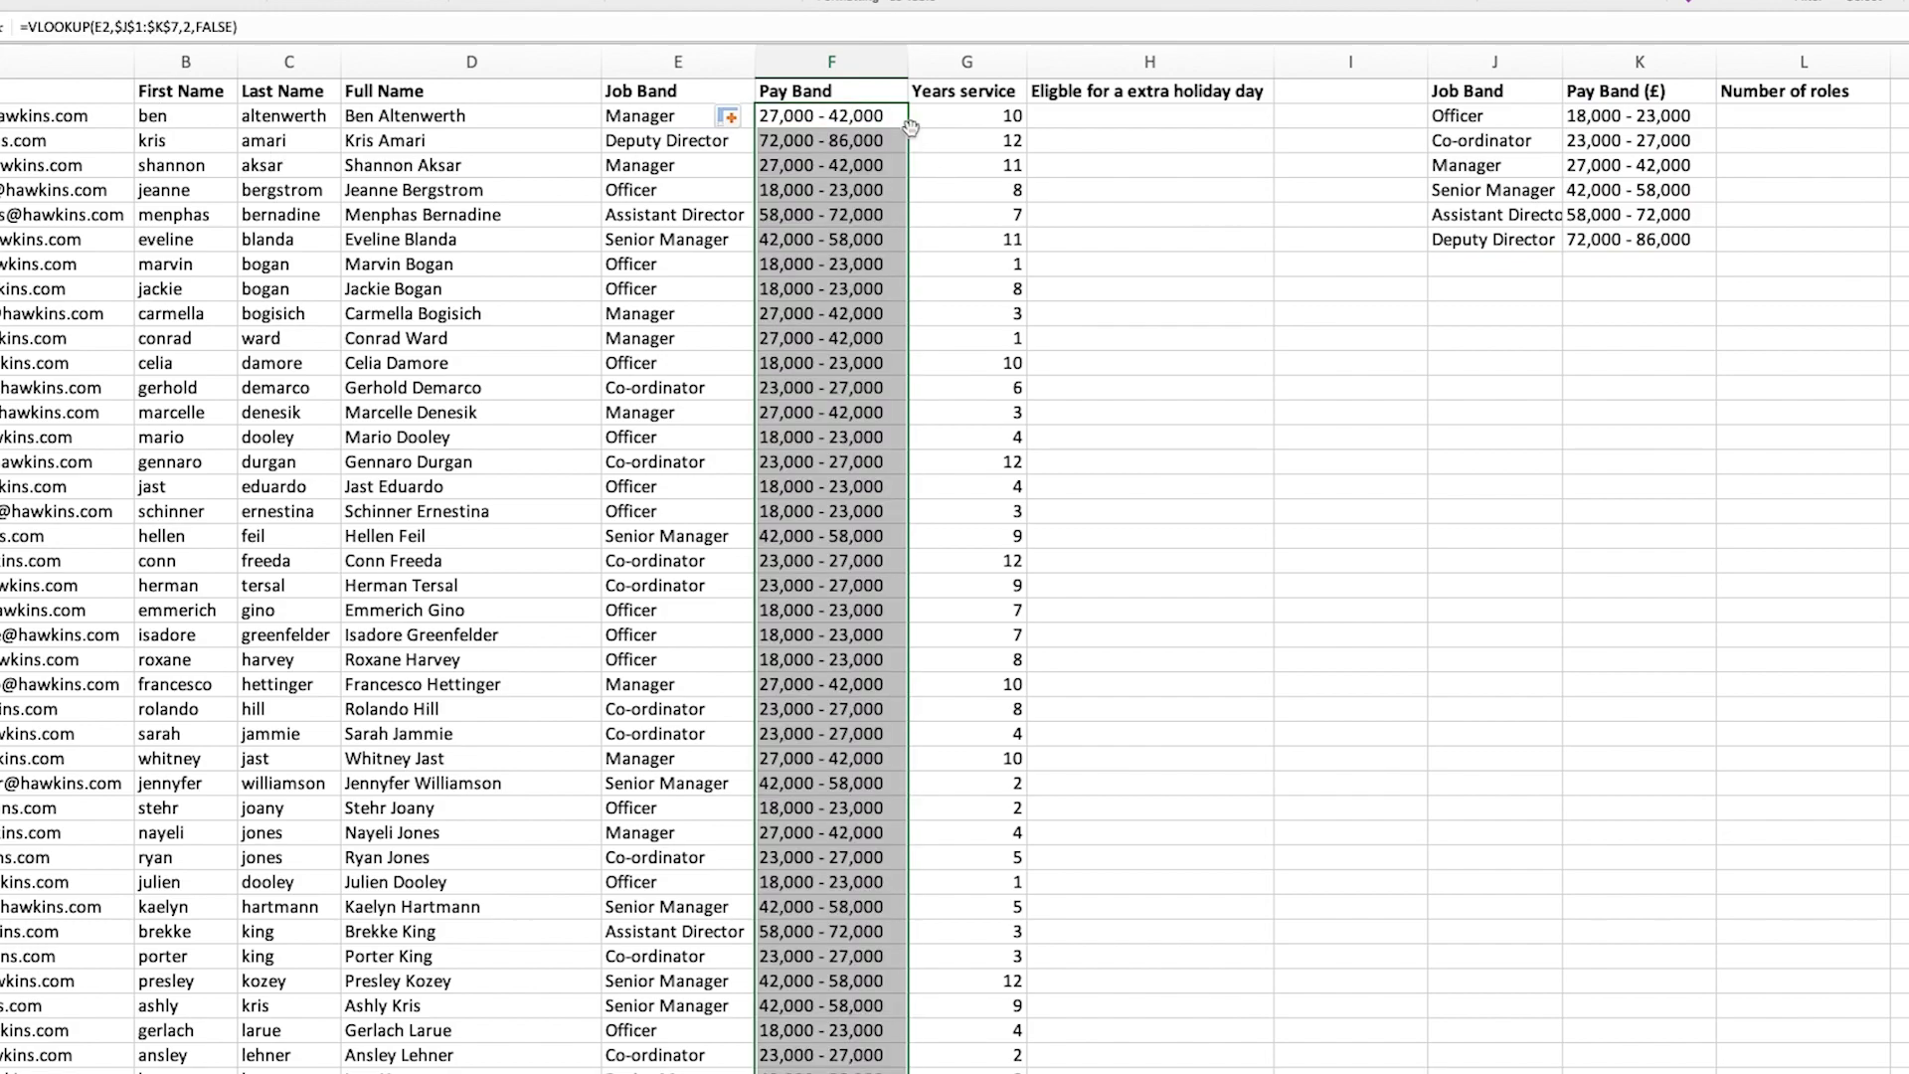
pyautogui.click(875, 211)
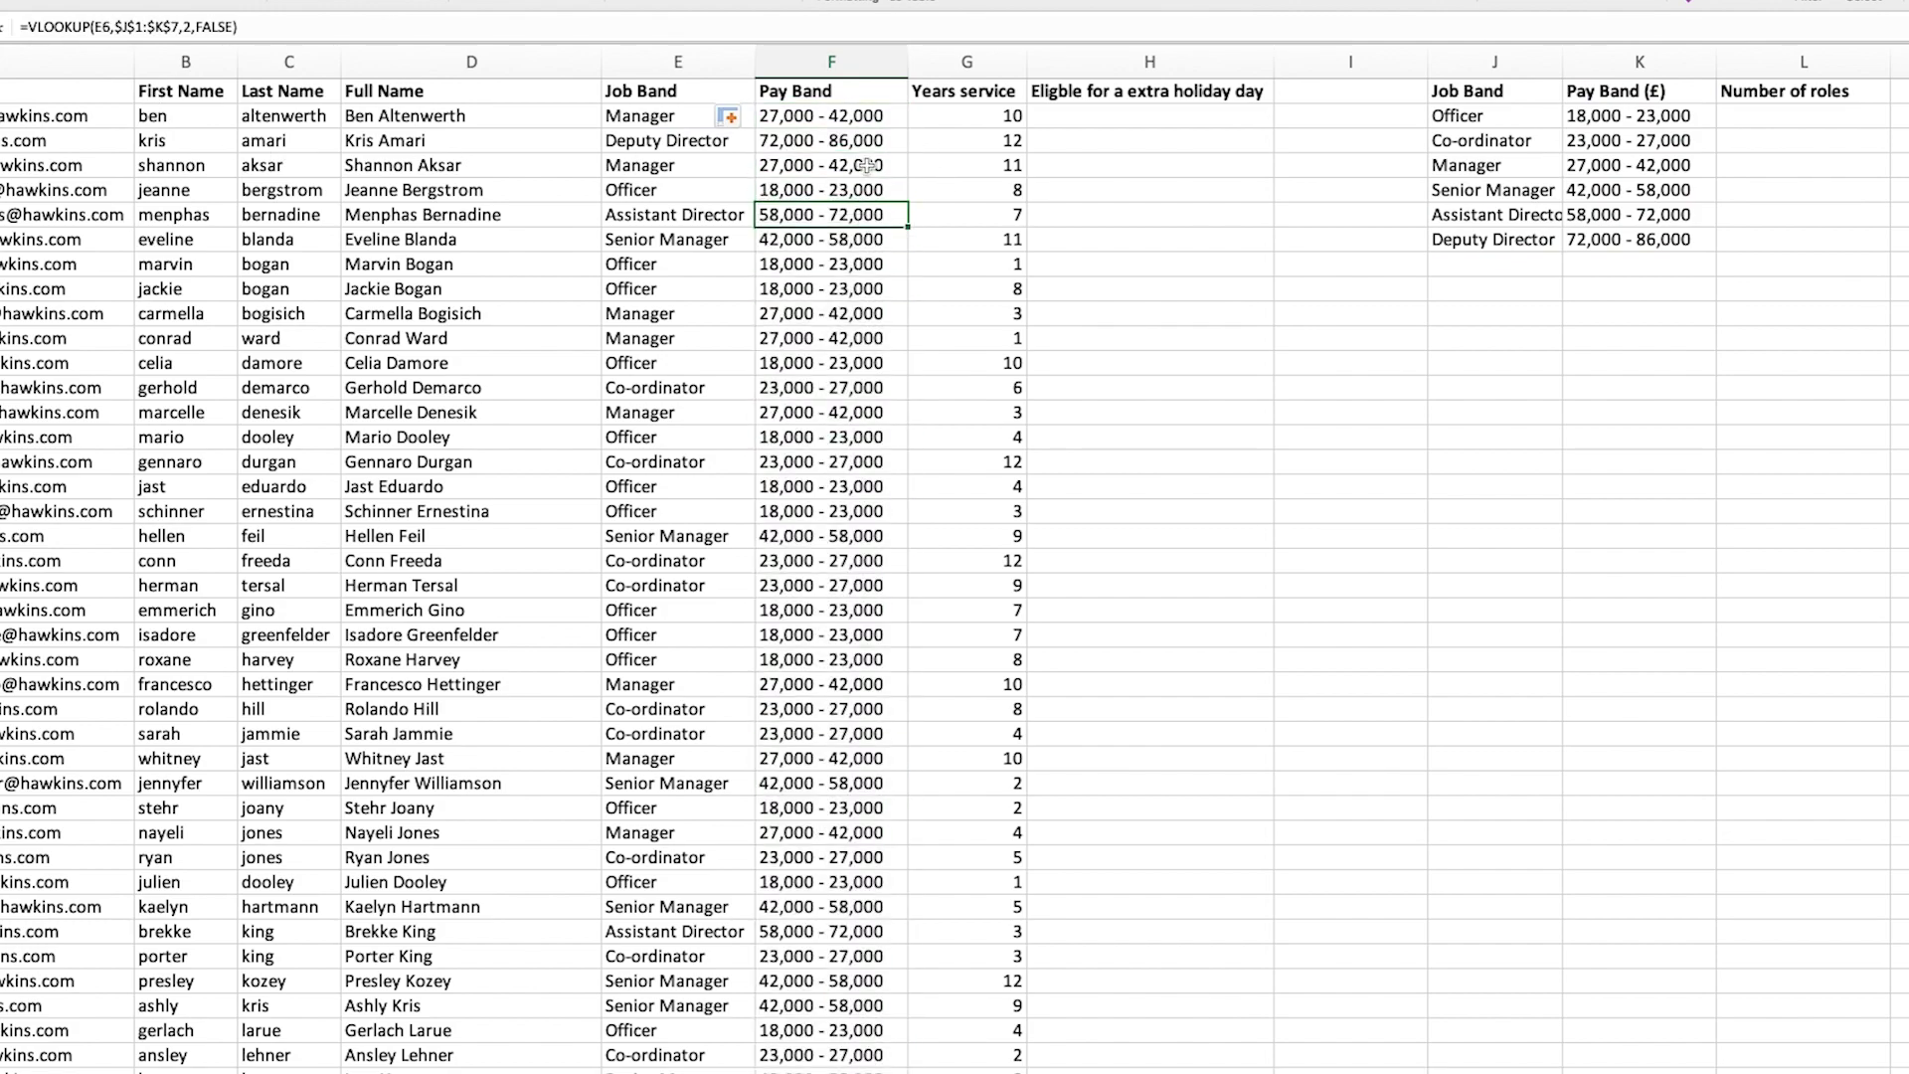
pyautogui.click(850, 423)
pyautogui.click(830, 565)
pyautogui.click(830, 610)
pyautogui.click(823, 717)
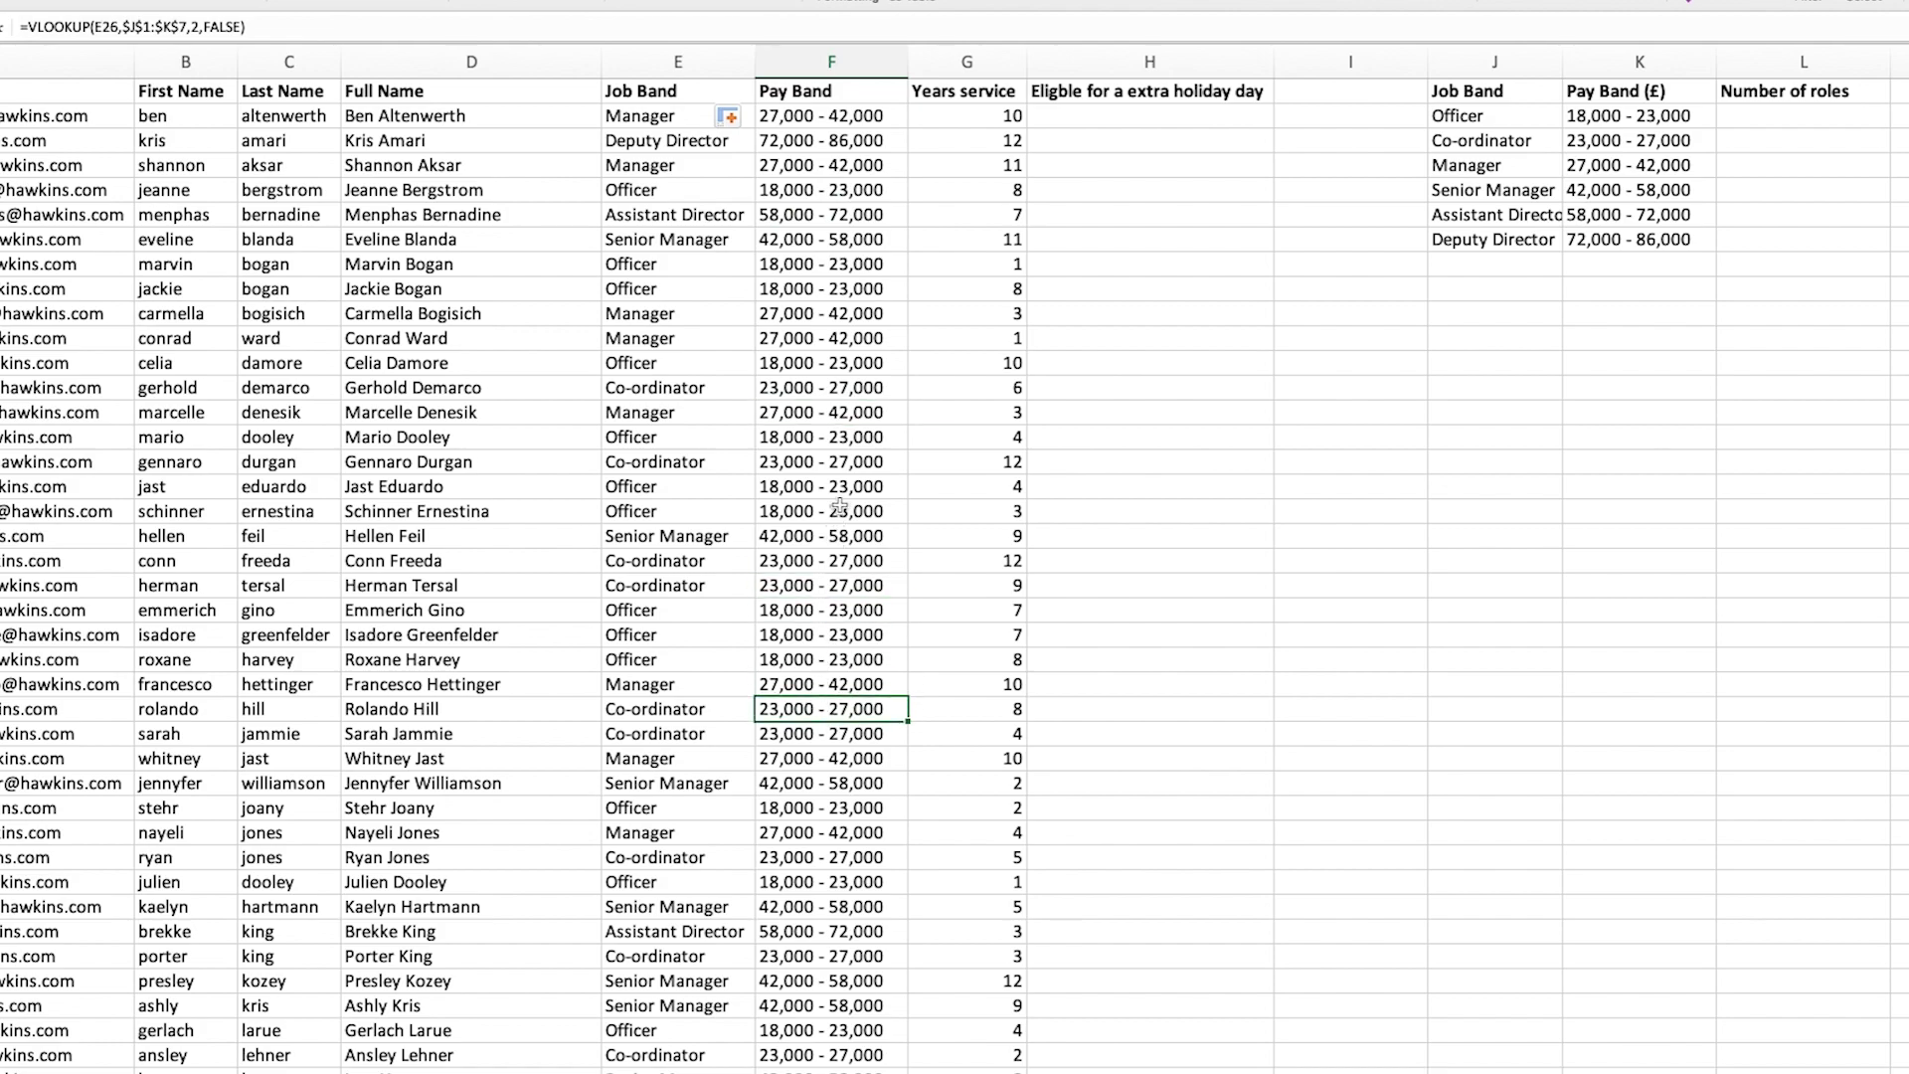
pyautogui.click(840, 507)
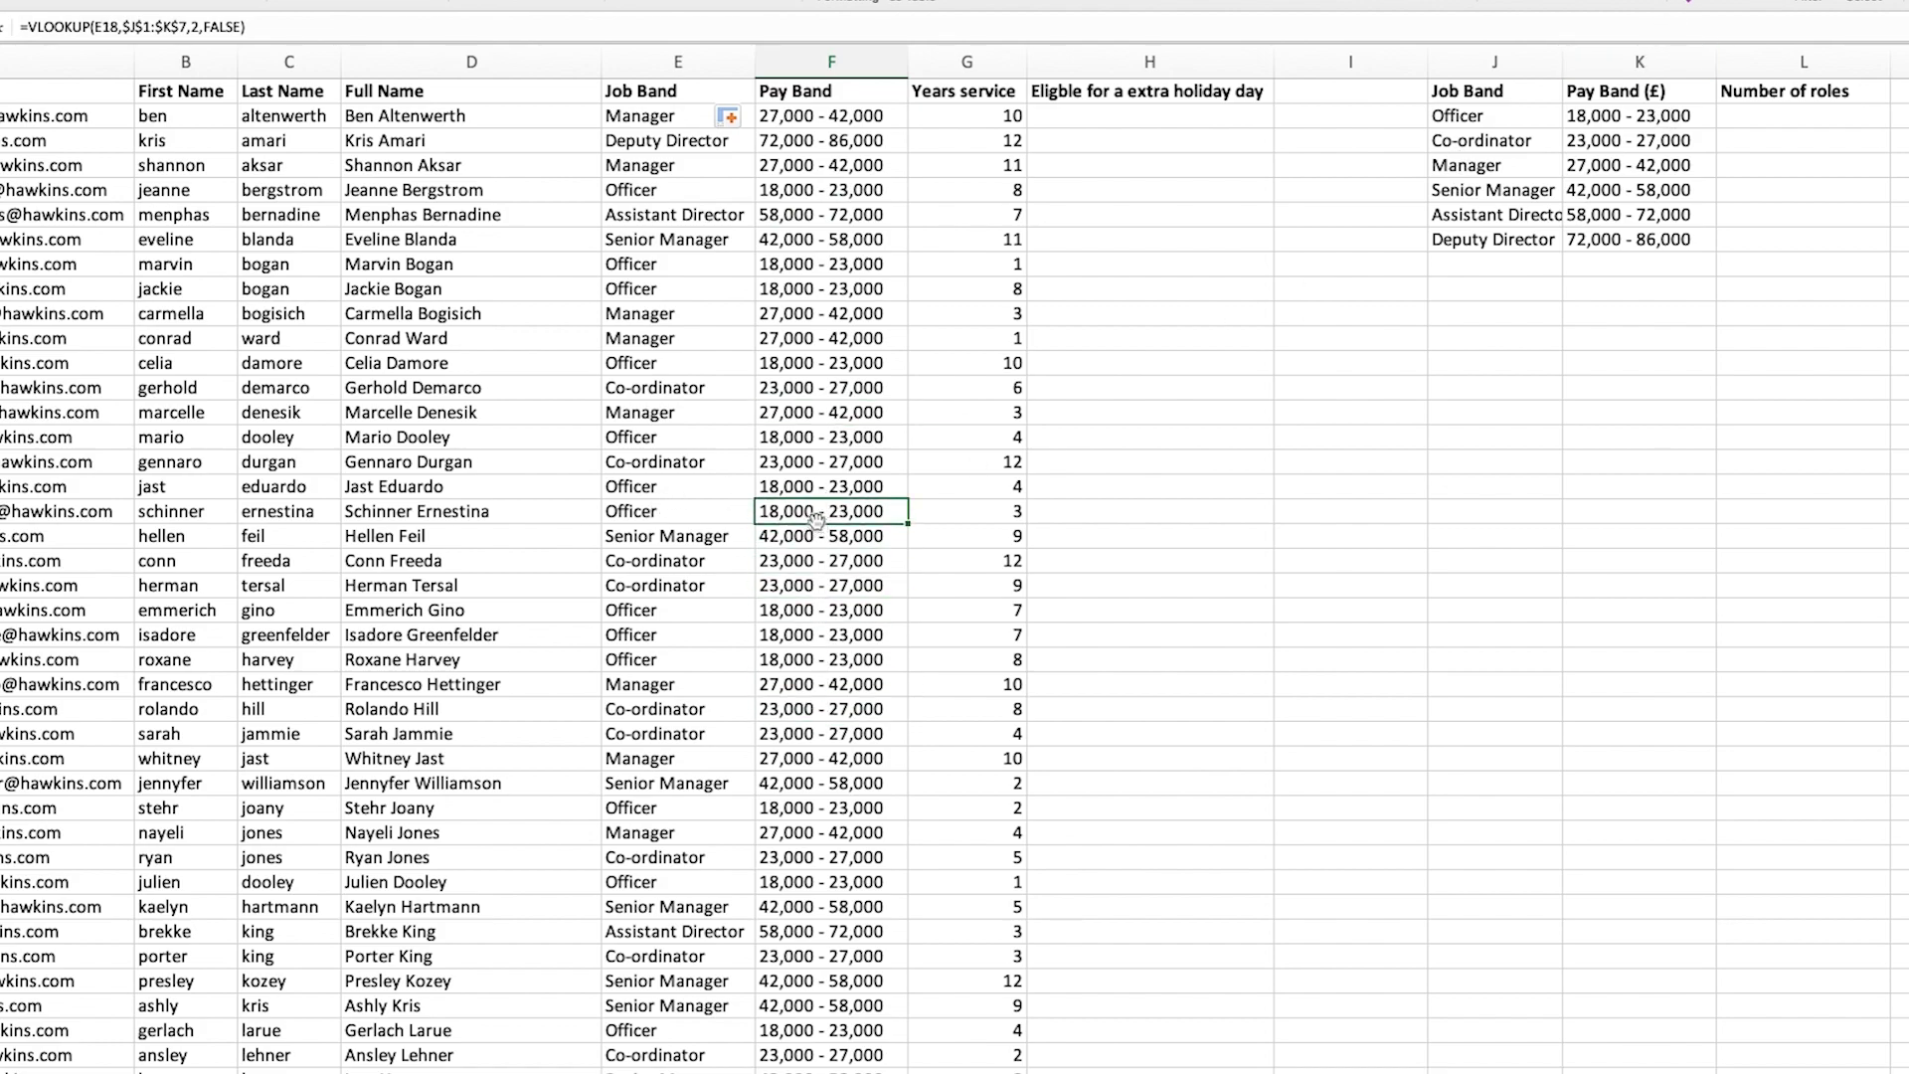
# - Inspect F18's copied lookup formula to confirm its references are correct
pyautogui.click(314, 22)
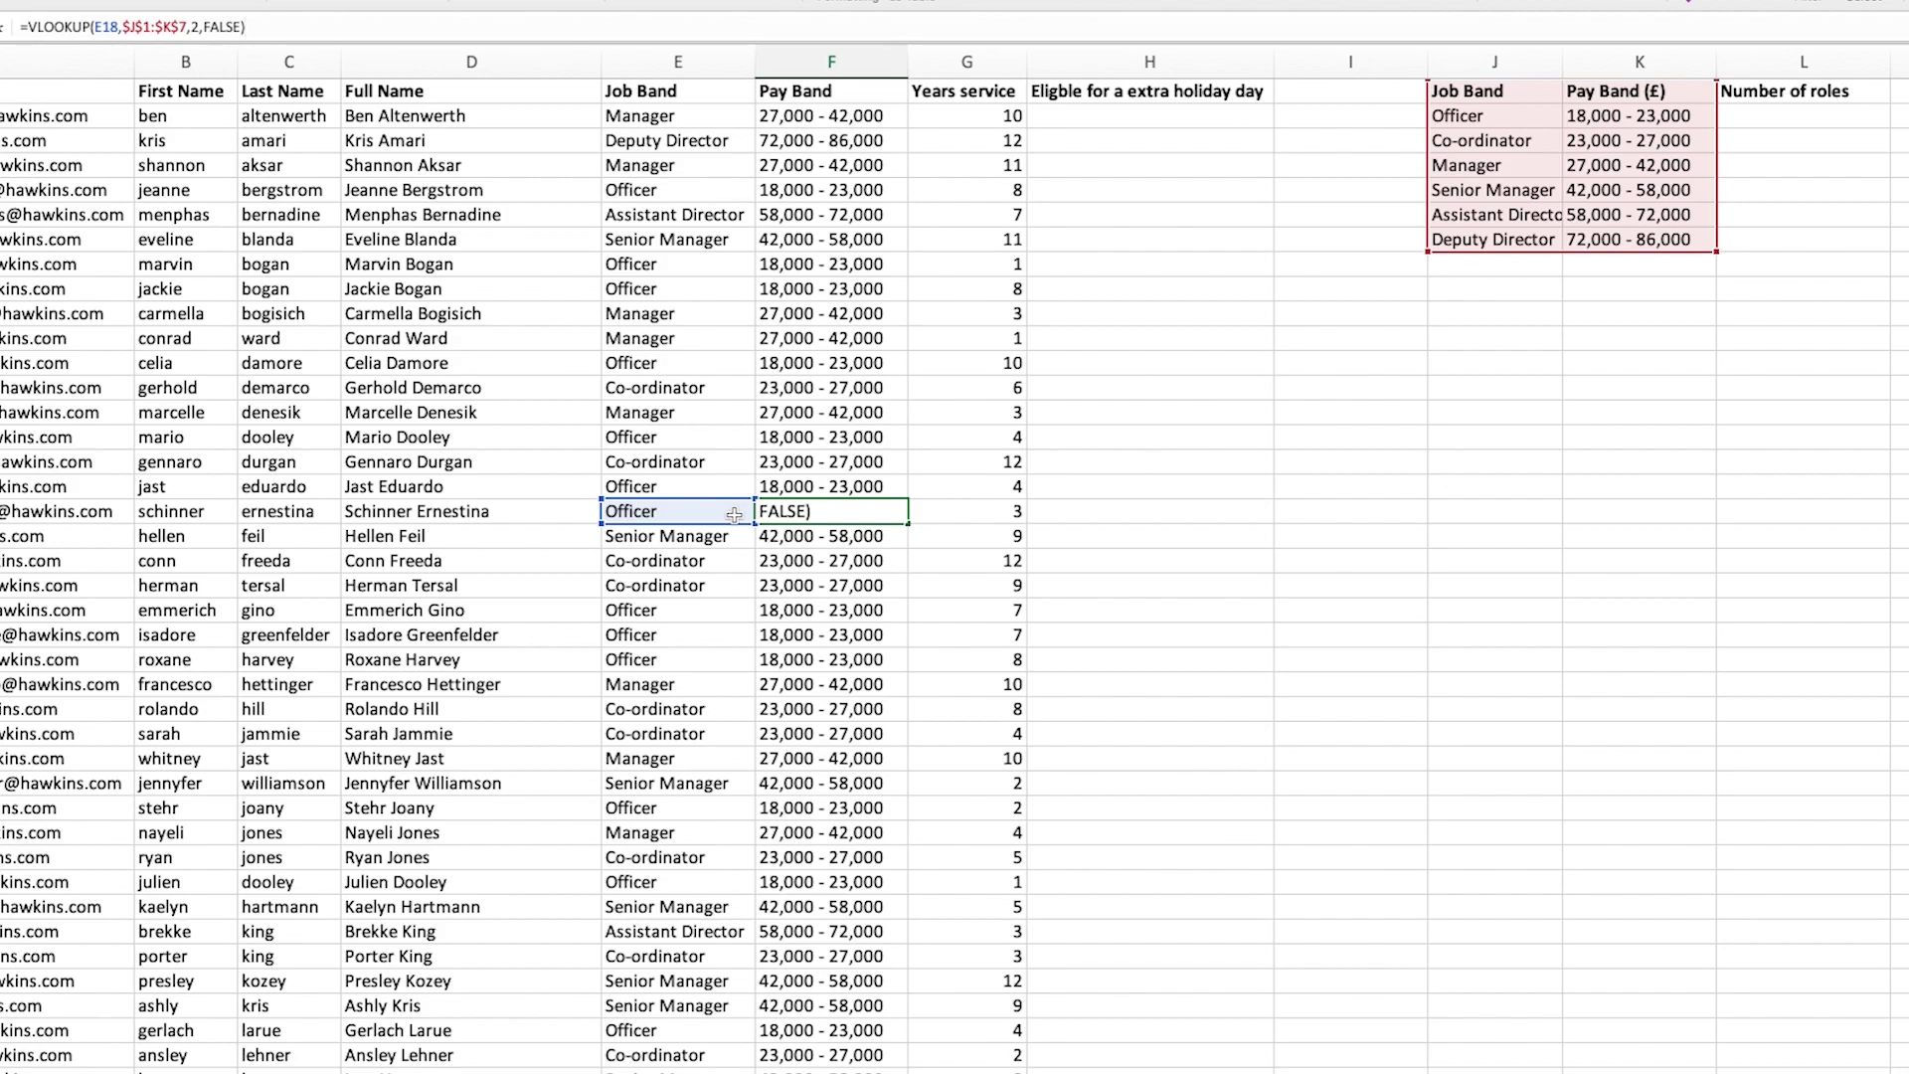
pyautogui.press('Return')
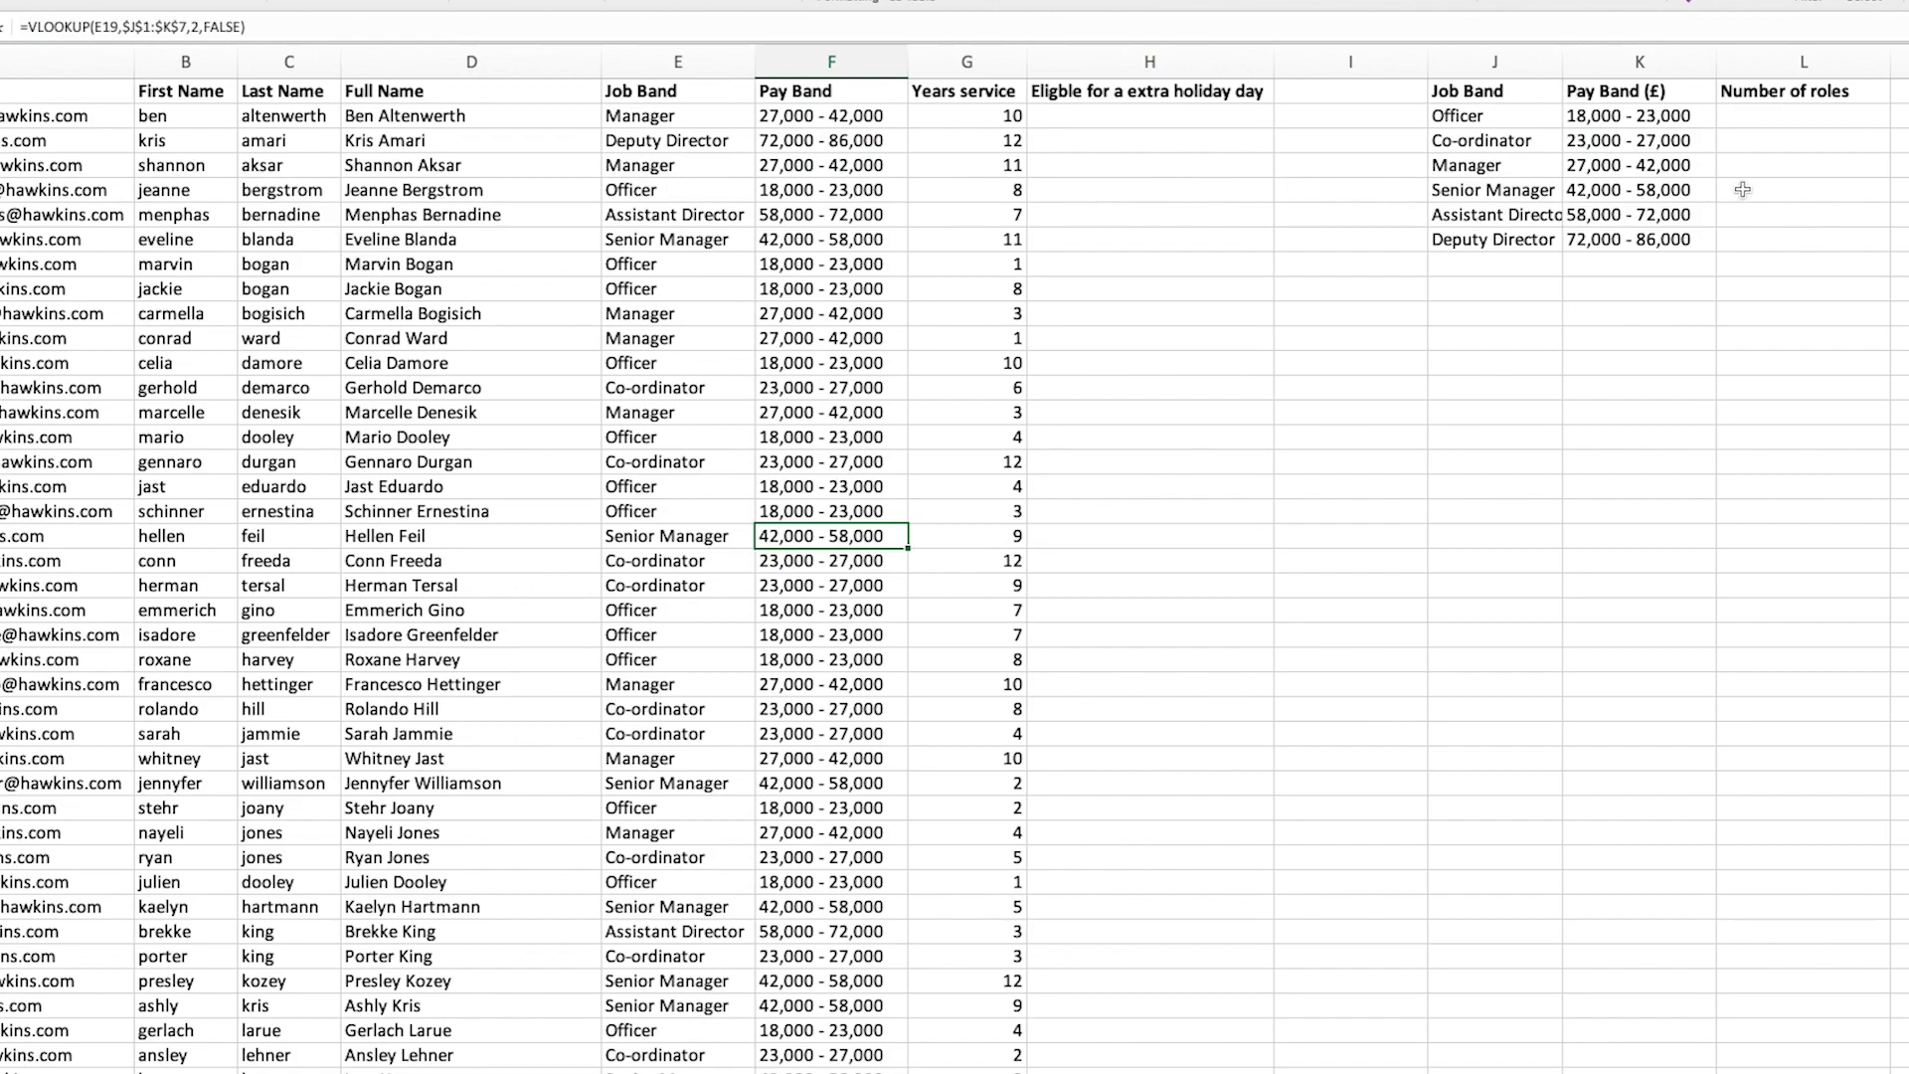
pyautogui.click(1749, 116)
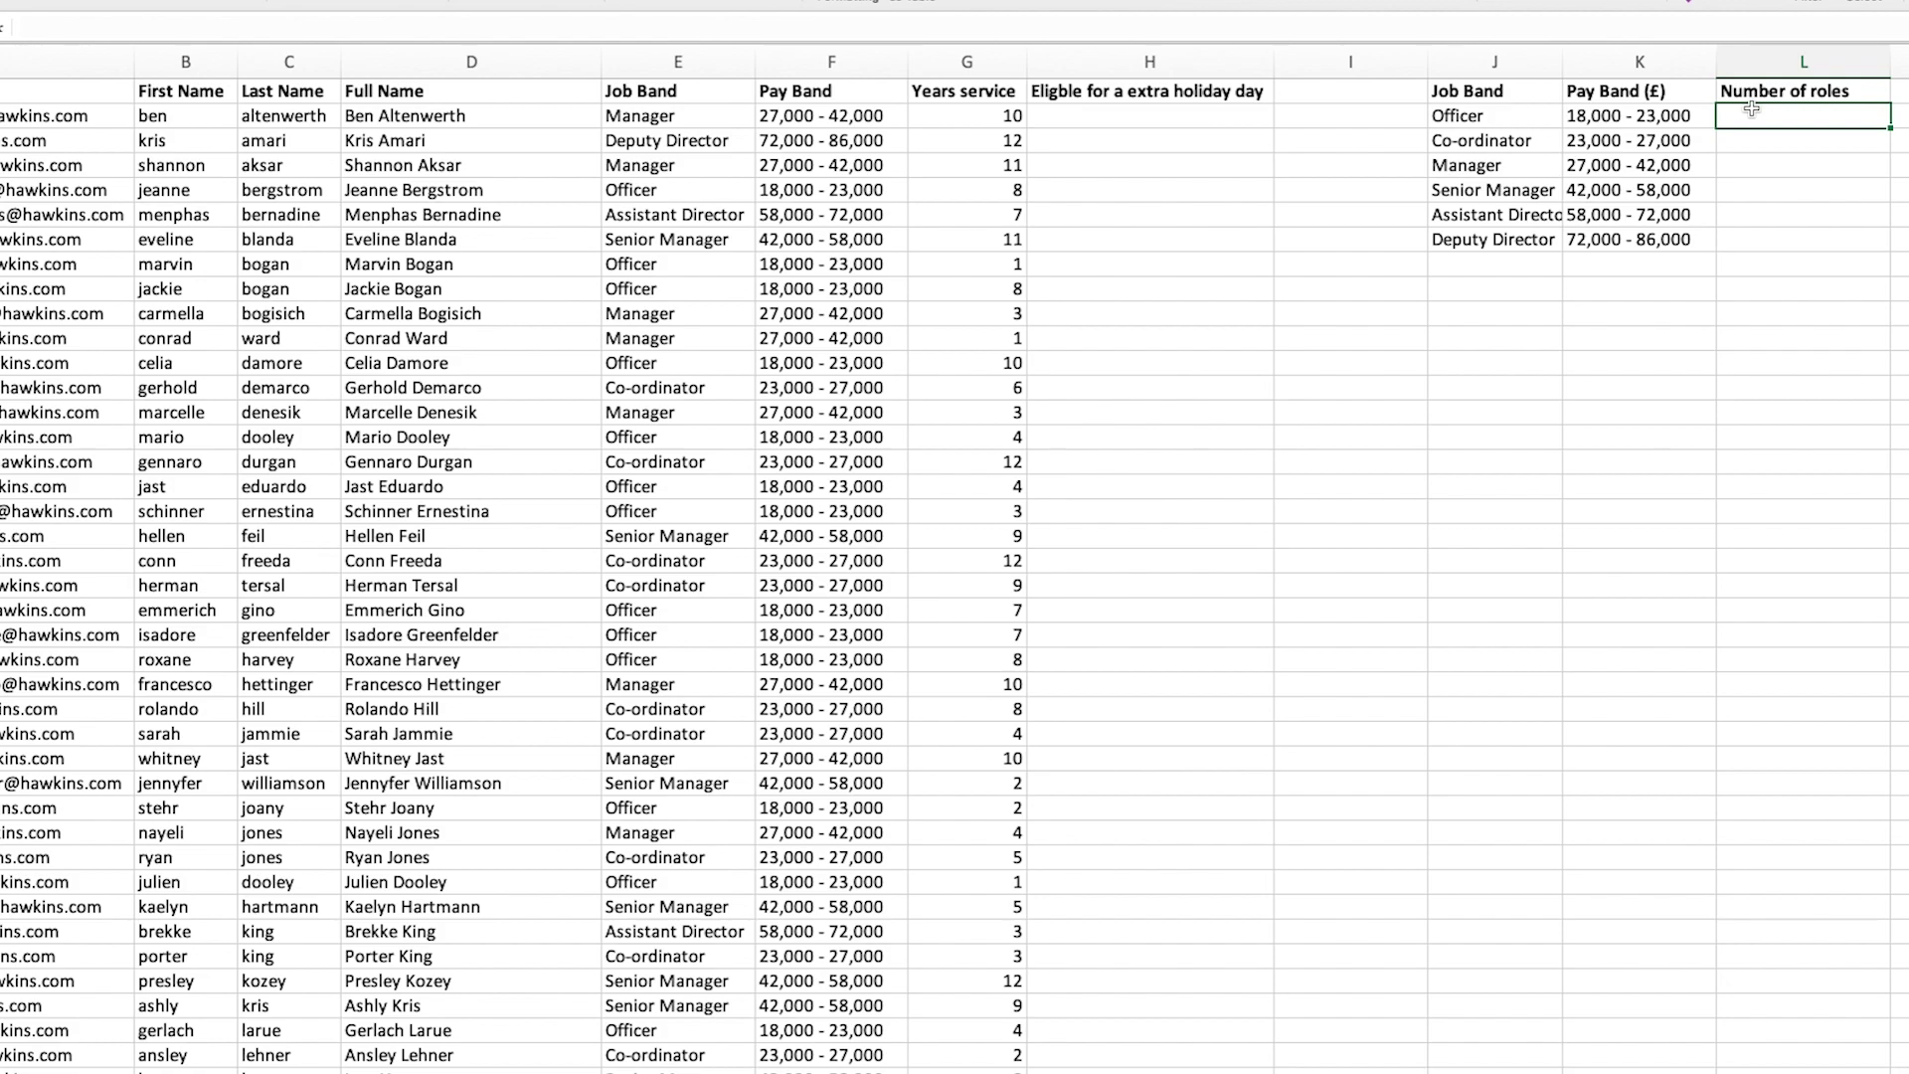
# - Count Officers in L2 with =COUNTIF(E:E,J2), giving 24
pyautogui.write('=countif(')
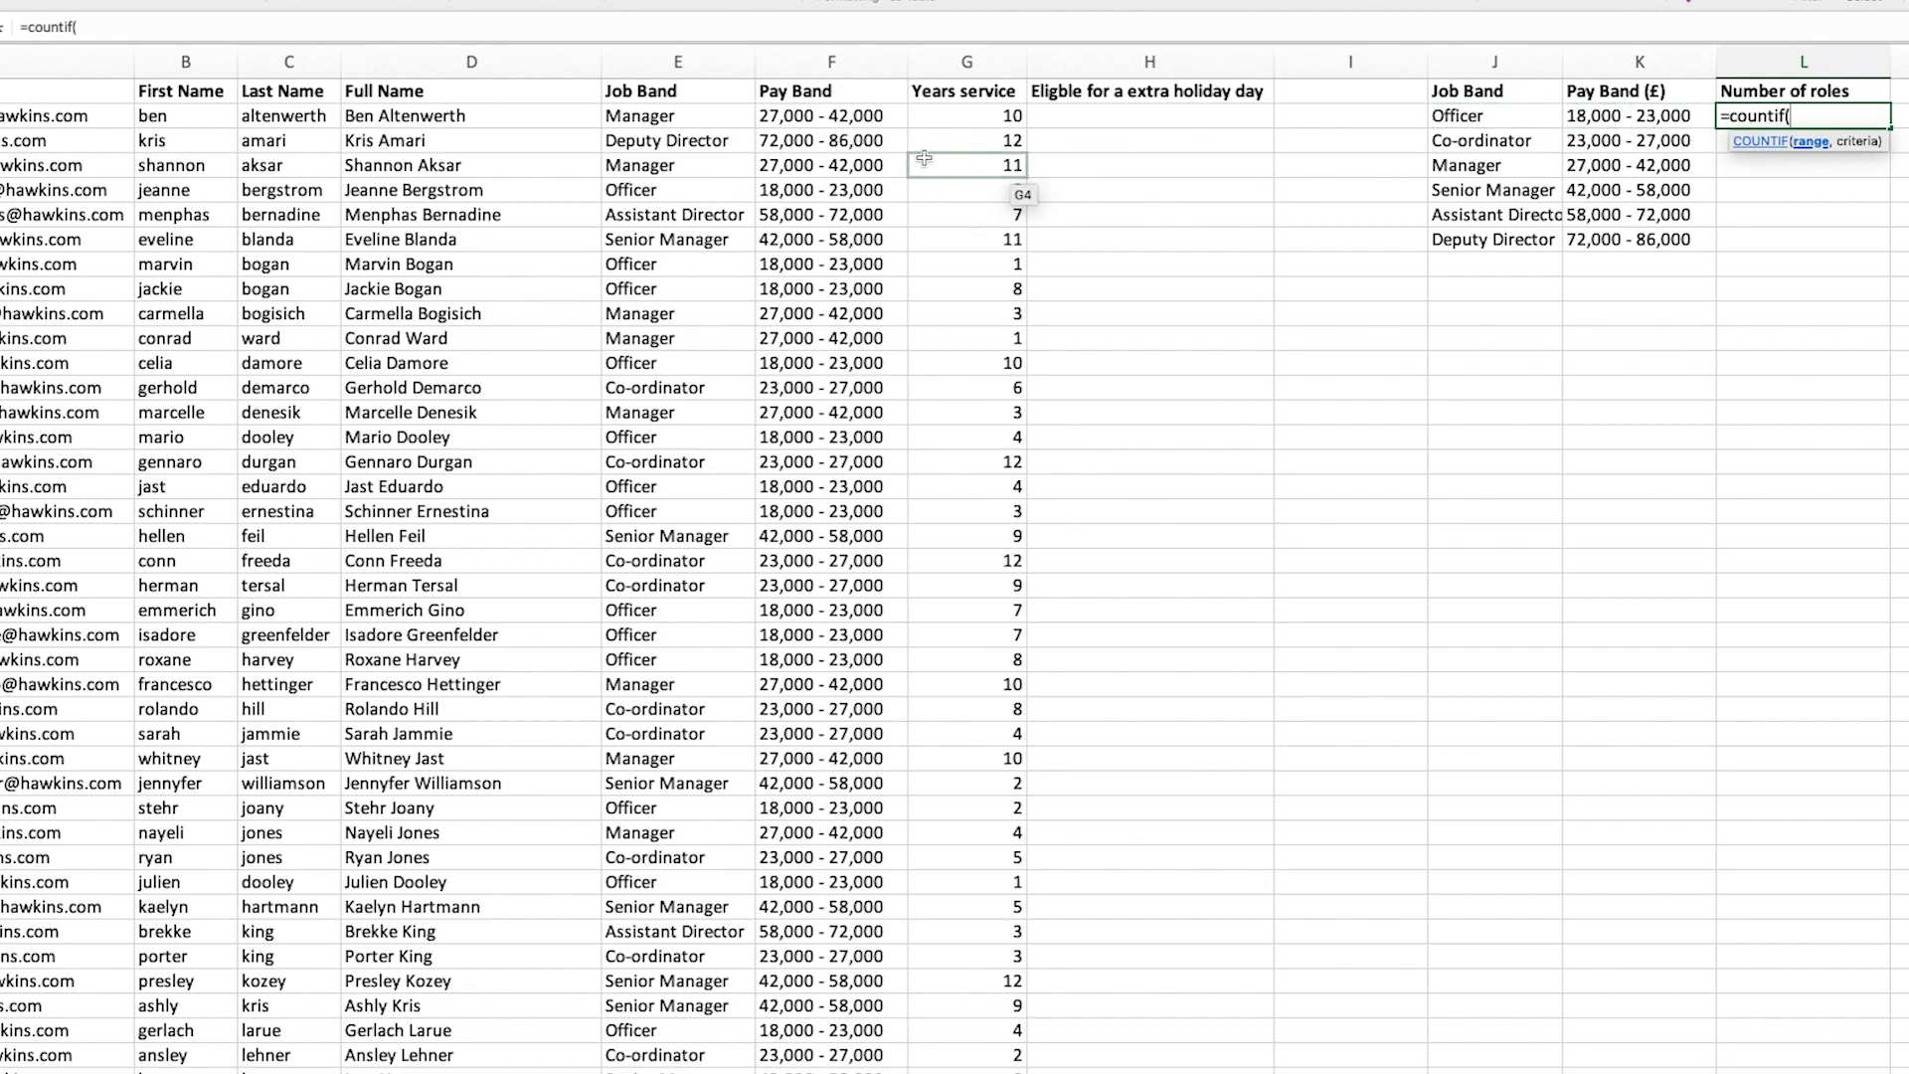
pyautogui.click(674, 61)
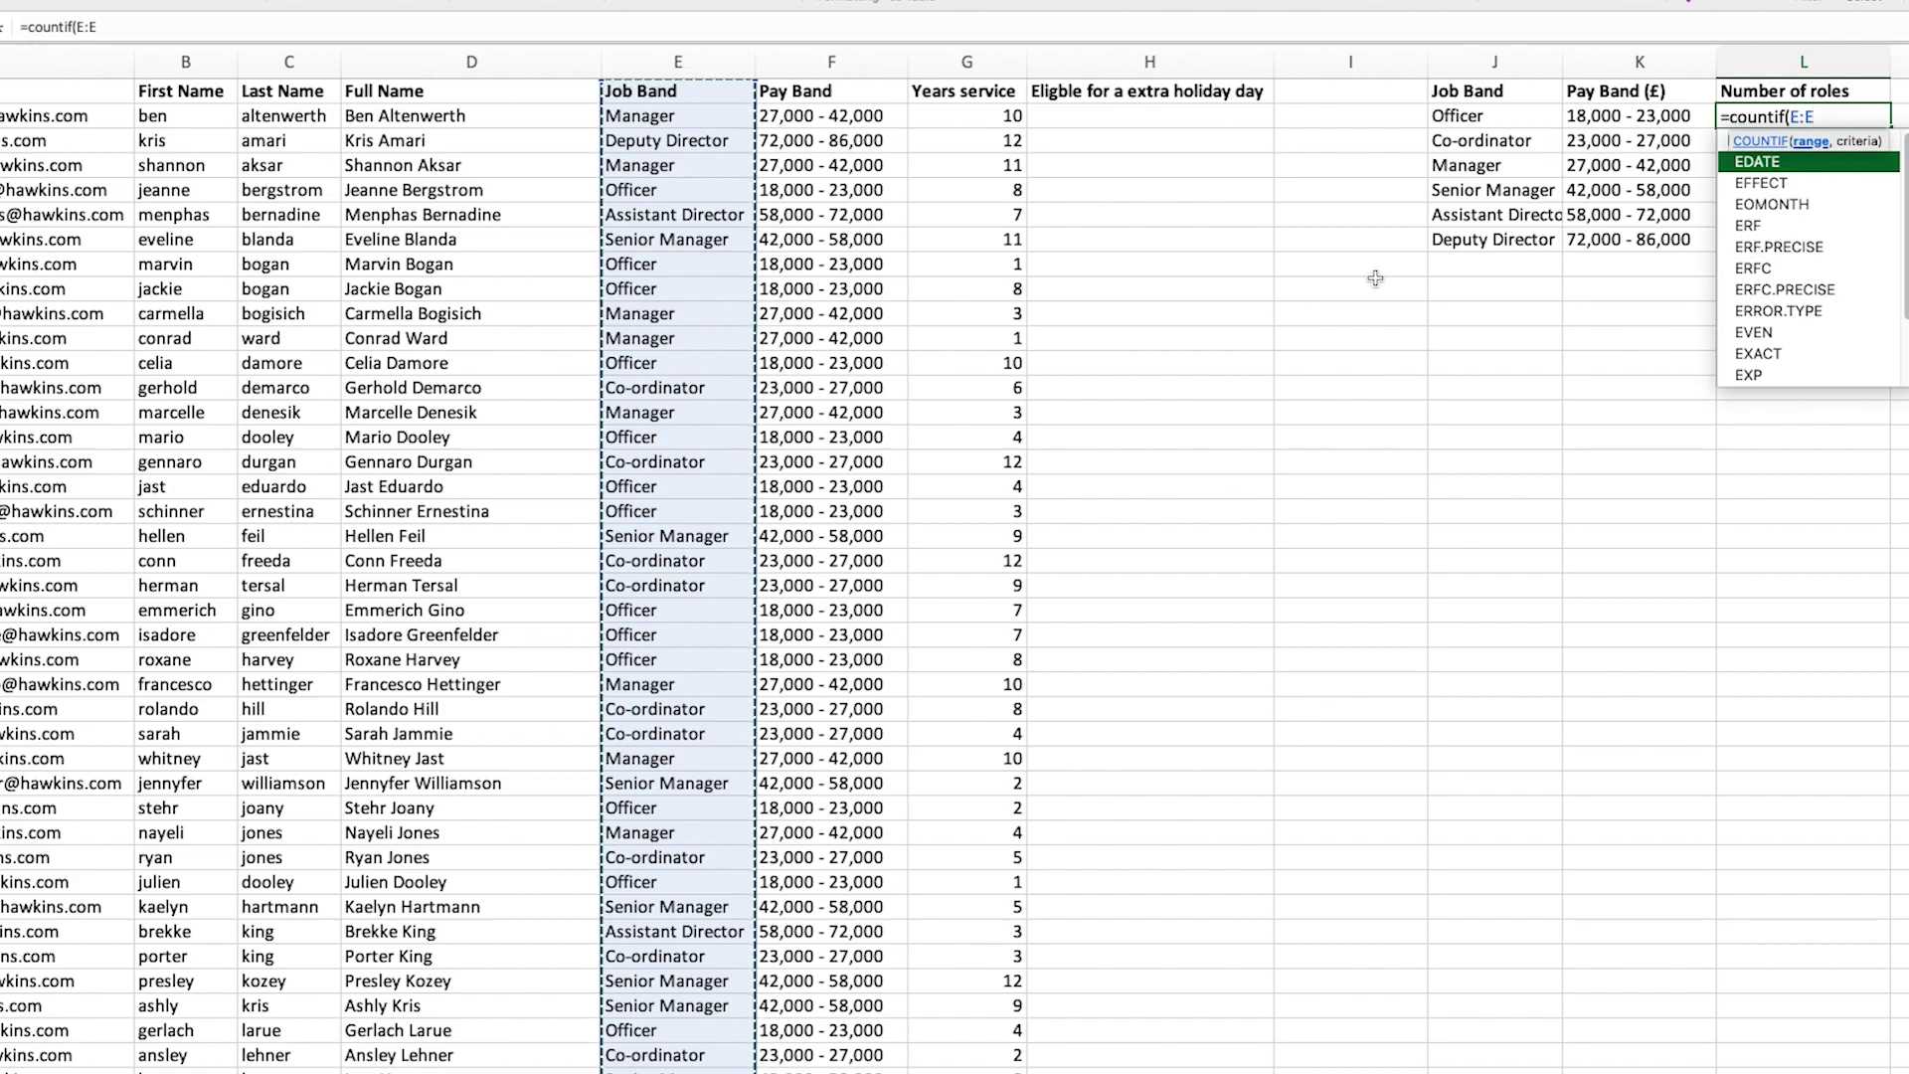
pyautogui.write(',')
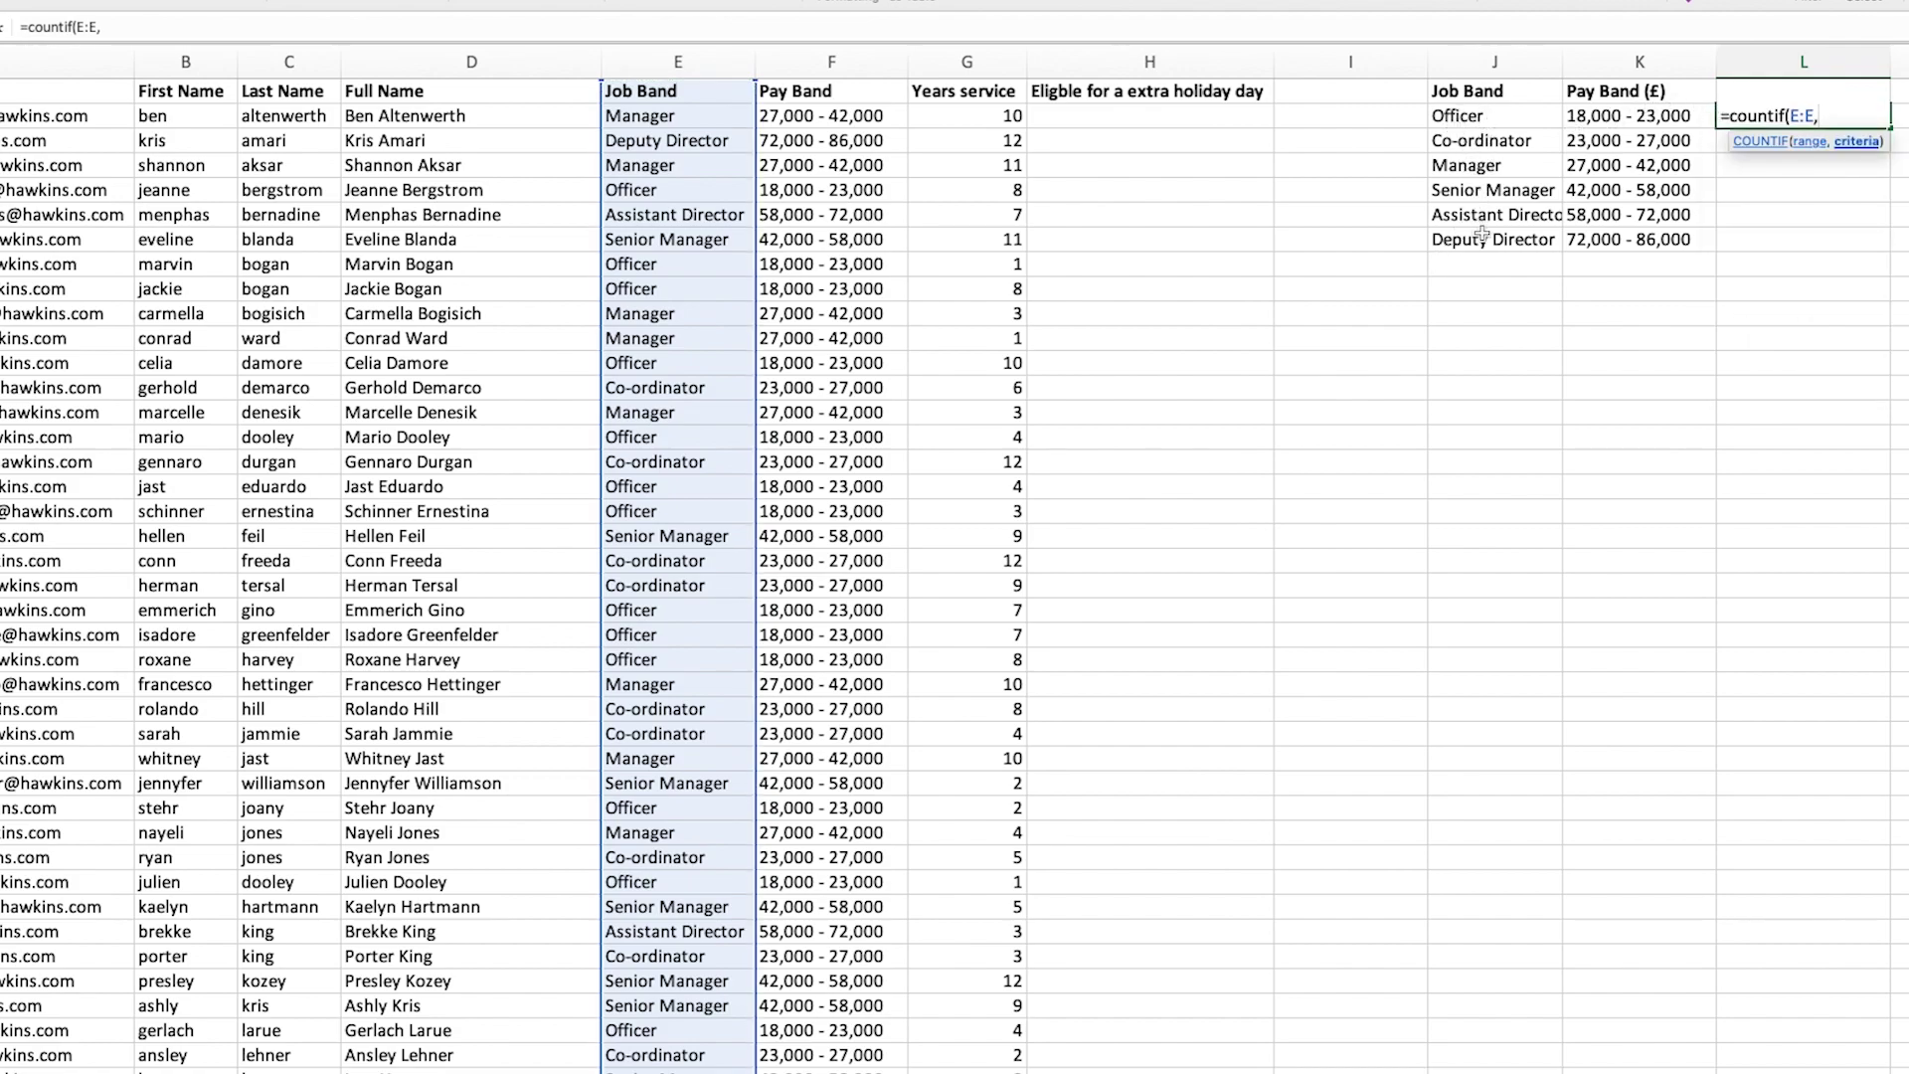
pyautogui.click(1484, 116)
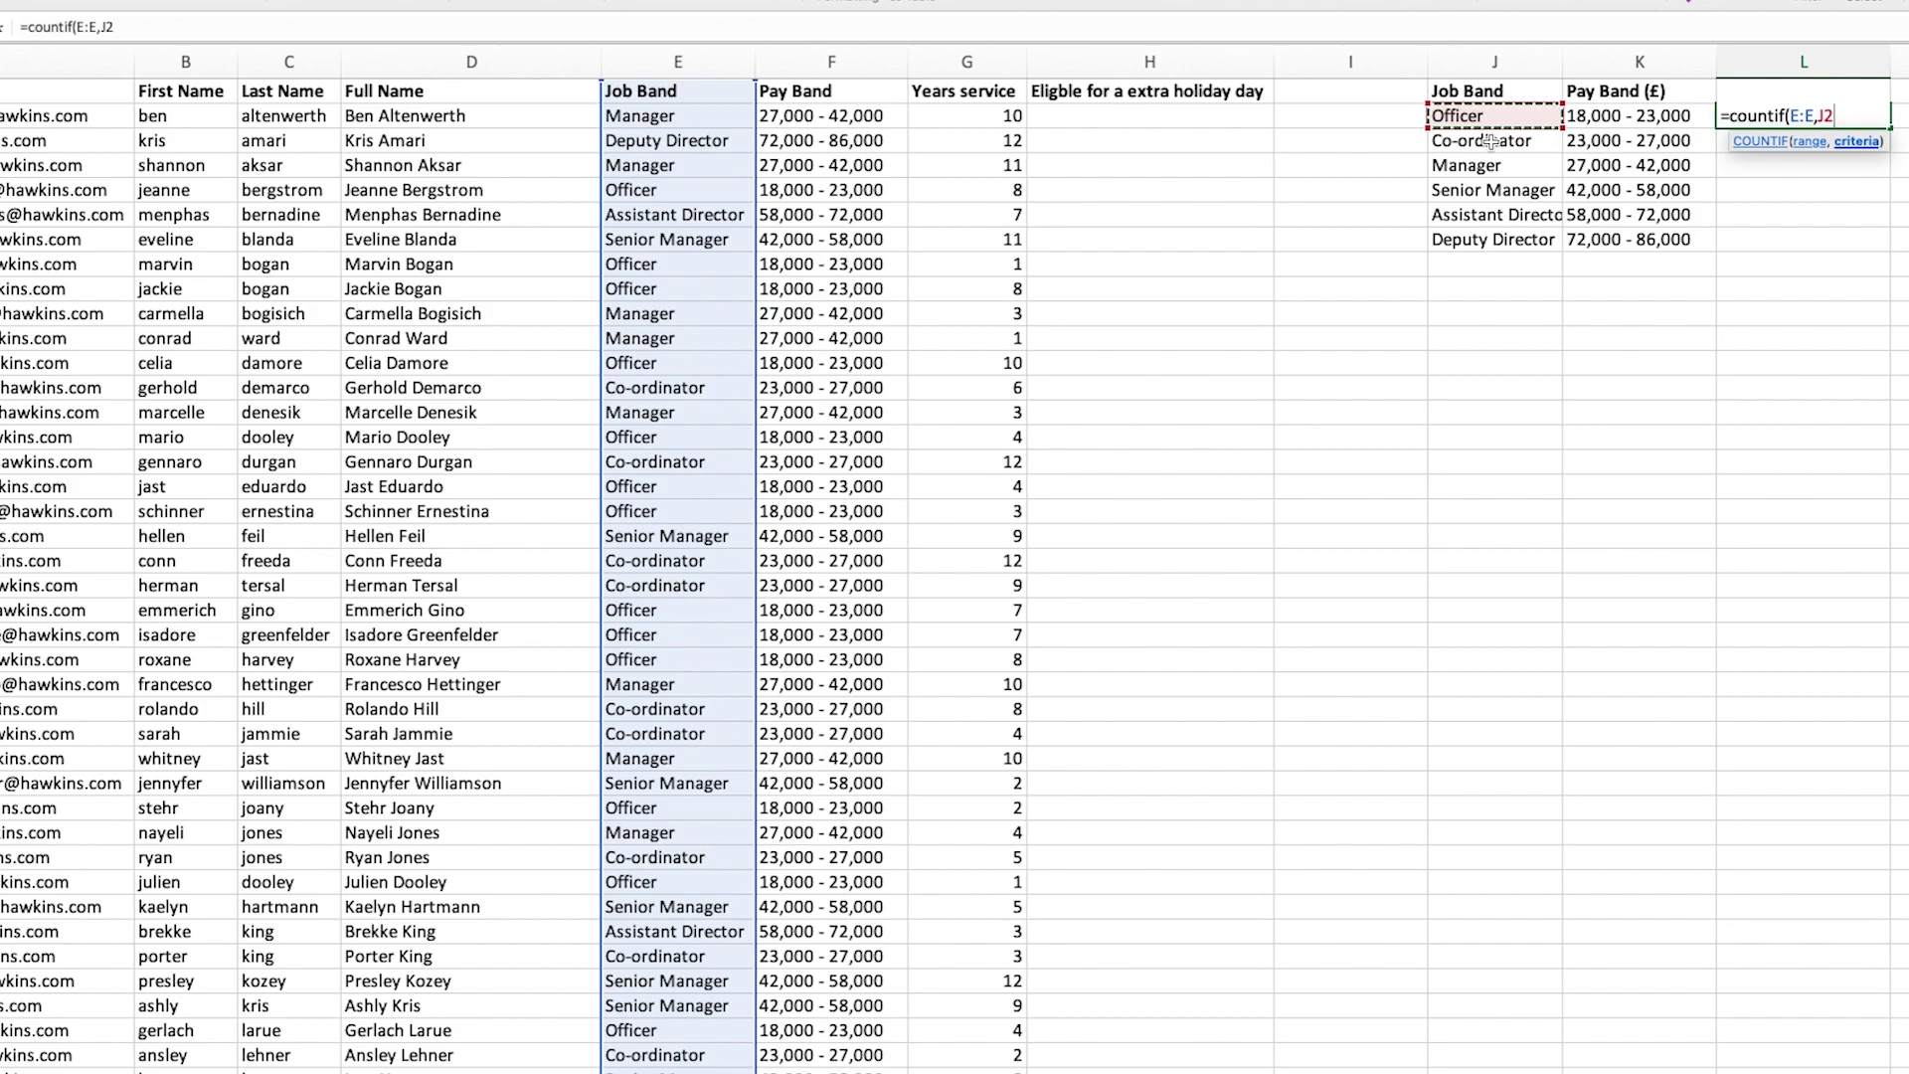
pyautogui.press('Return')
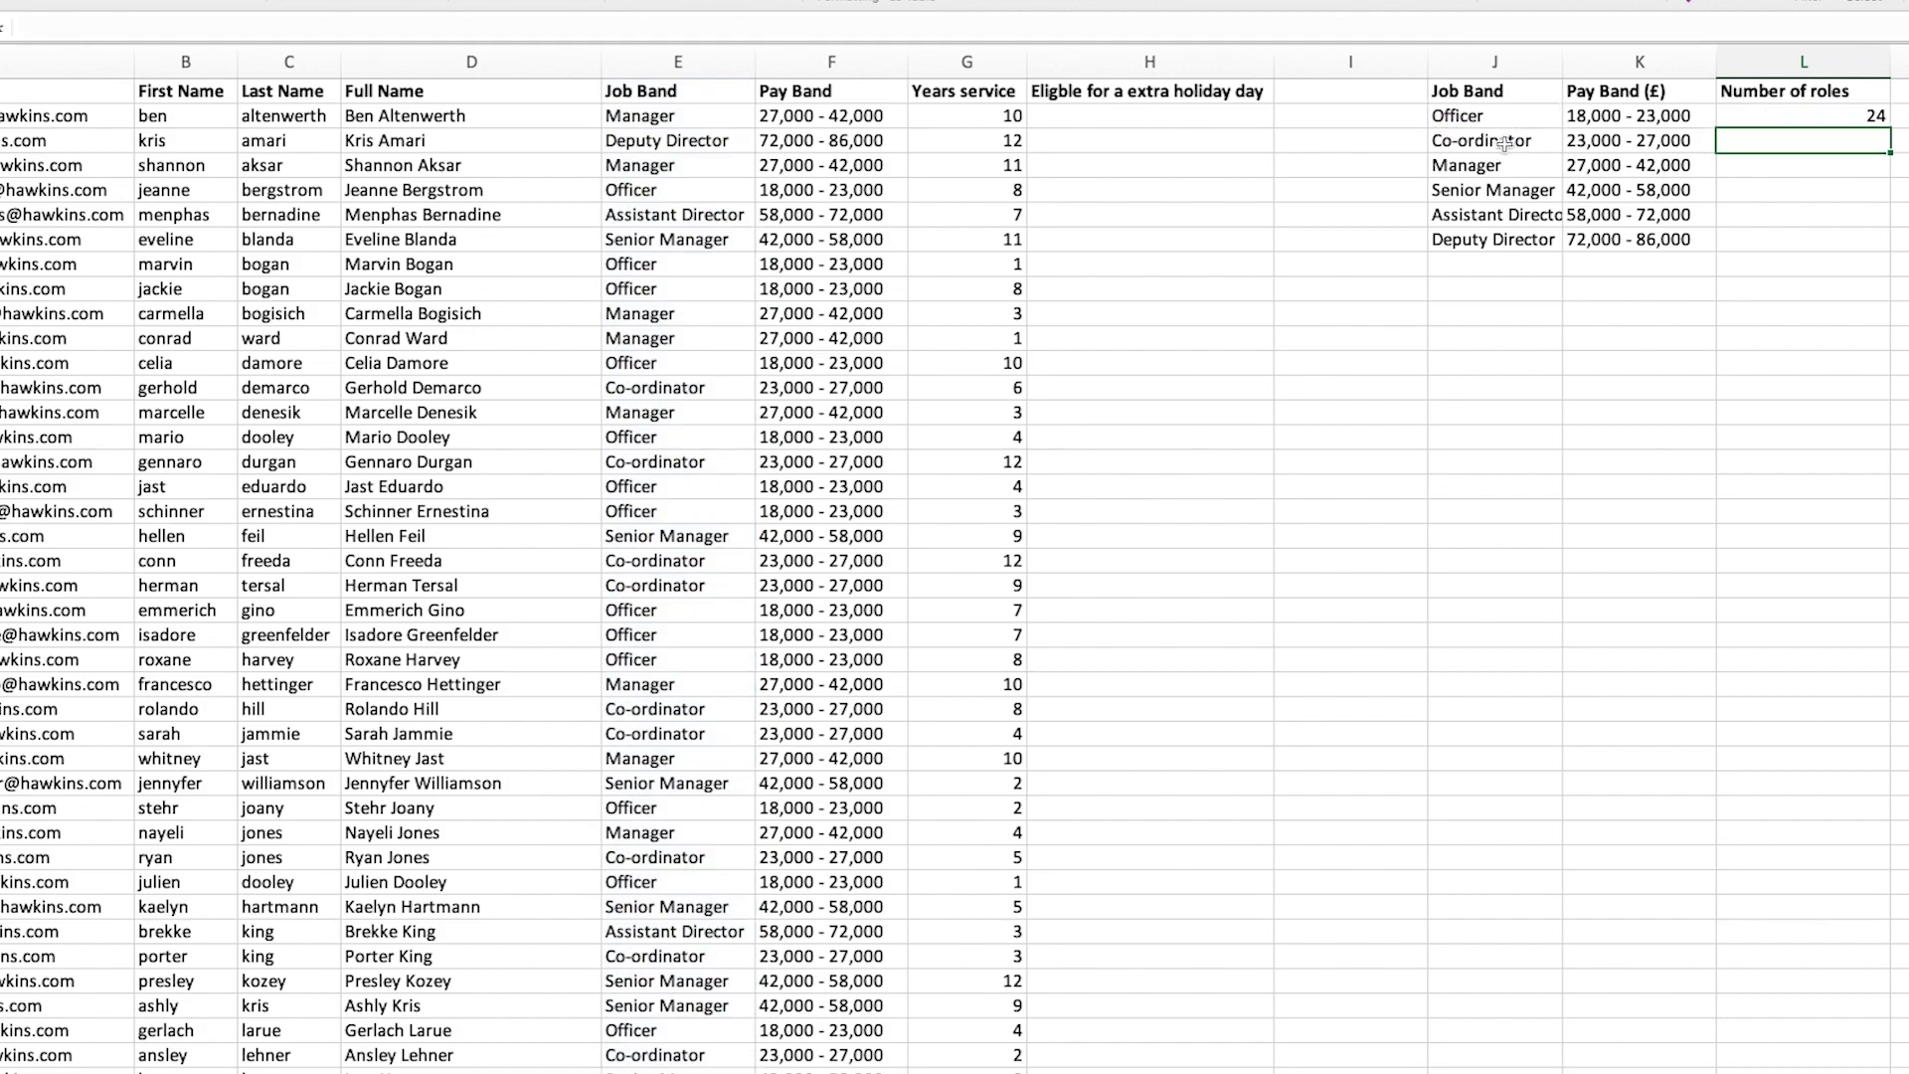
# - Copy the COUNTIF formula down L2:L7, giving counts 24, 15, 12, 10, 7 and 4
pyautogui.click(1830, 117)
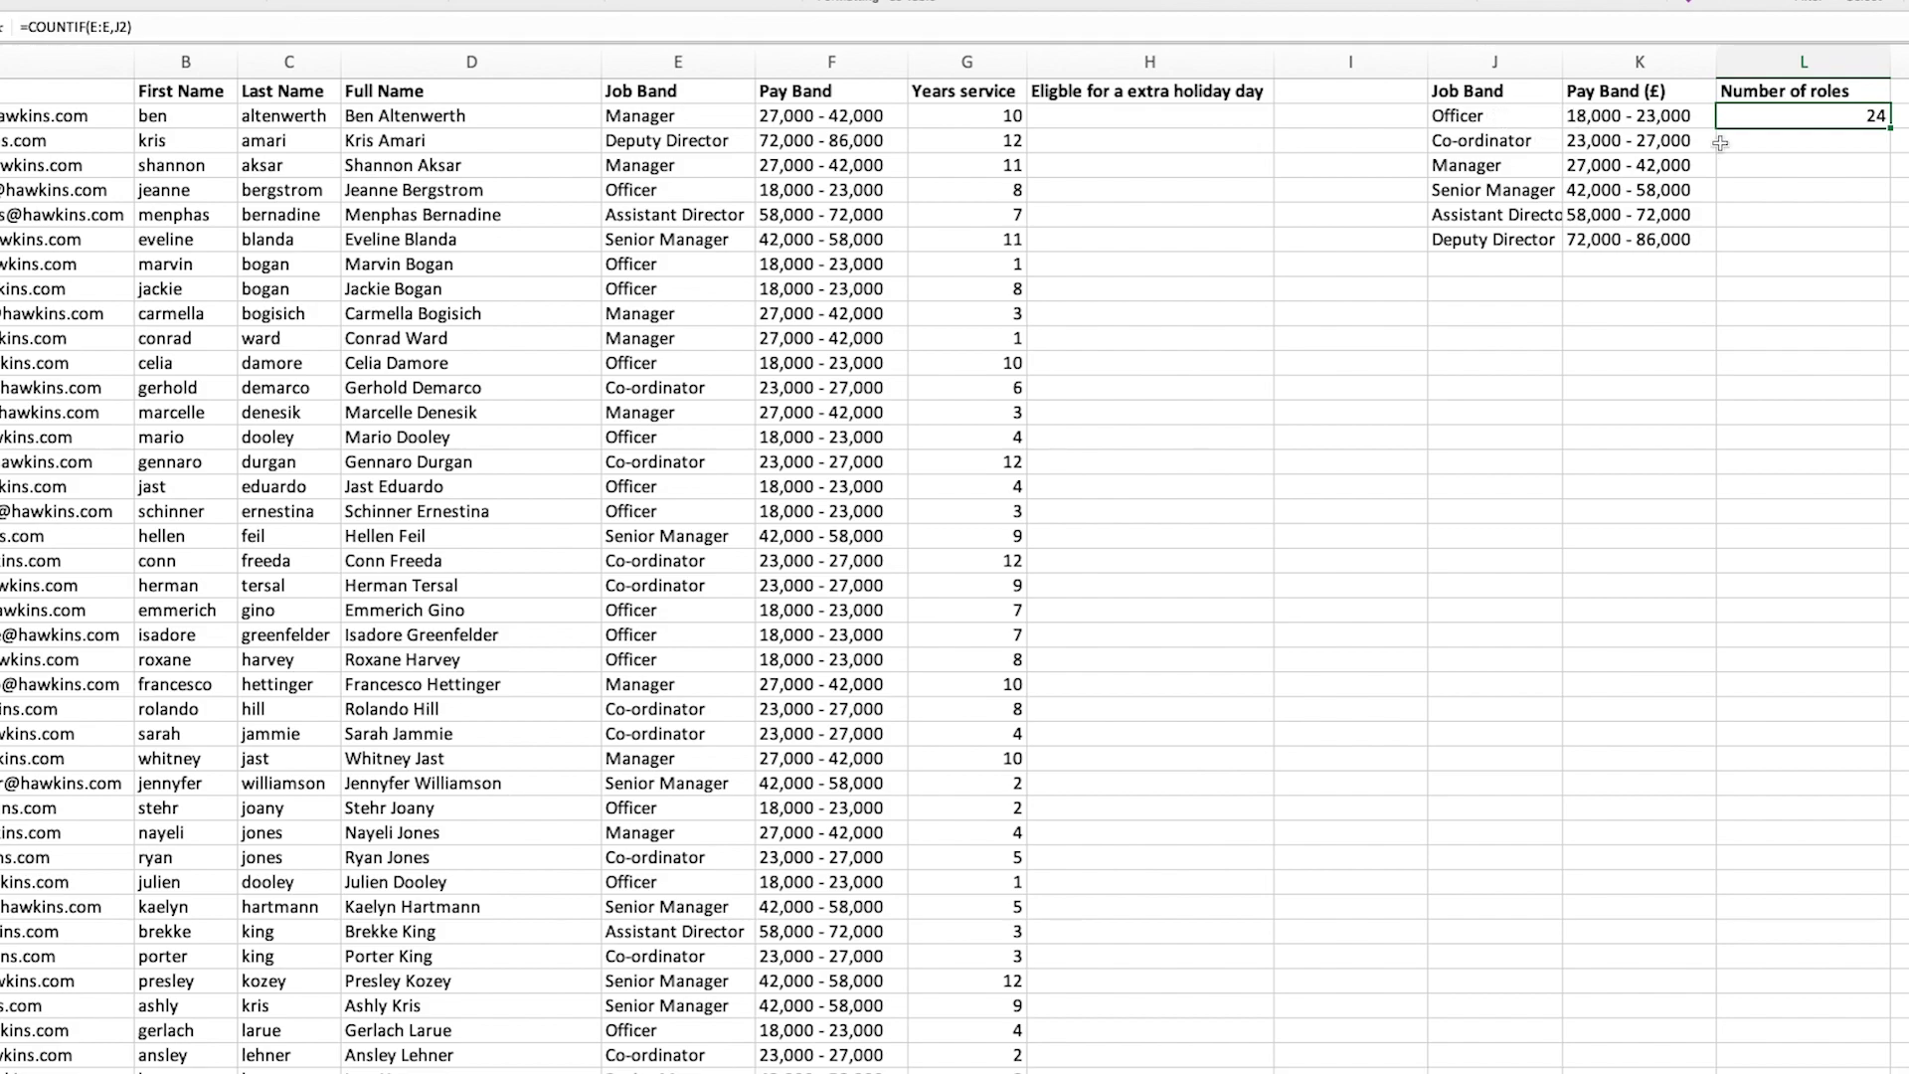
pyautogui.moveTo(1889, 140); pyautogui.dragTo(1889, 248)
pyautogui.click(1899, 214)
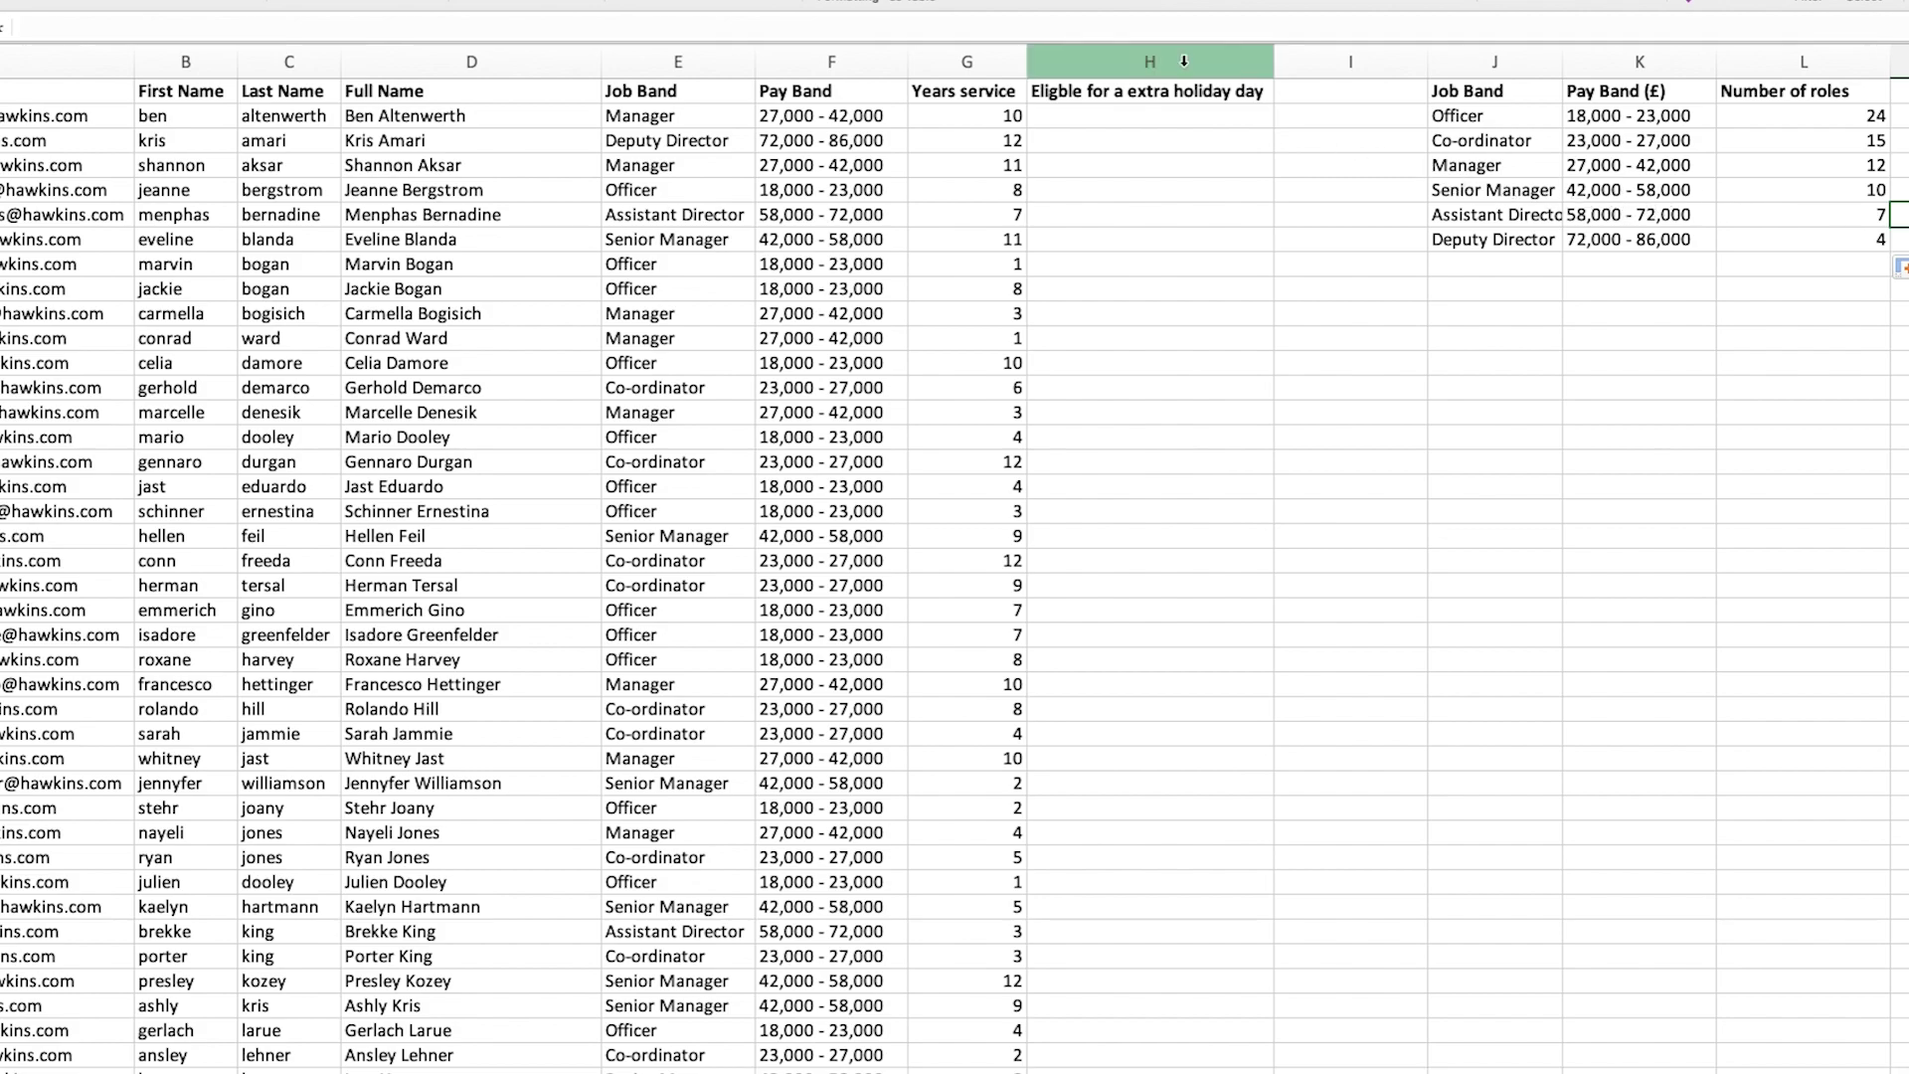
pyautogui.click(1165, 116)
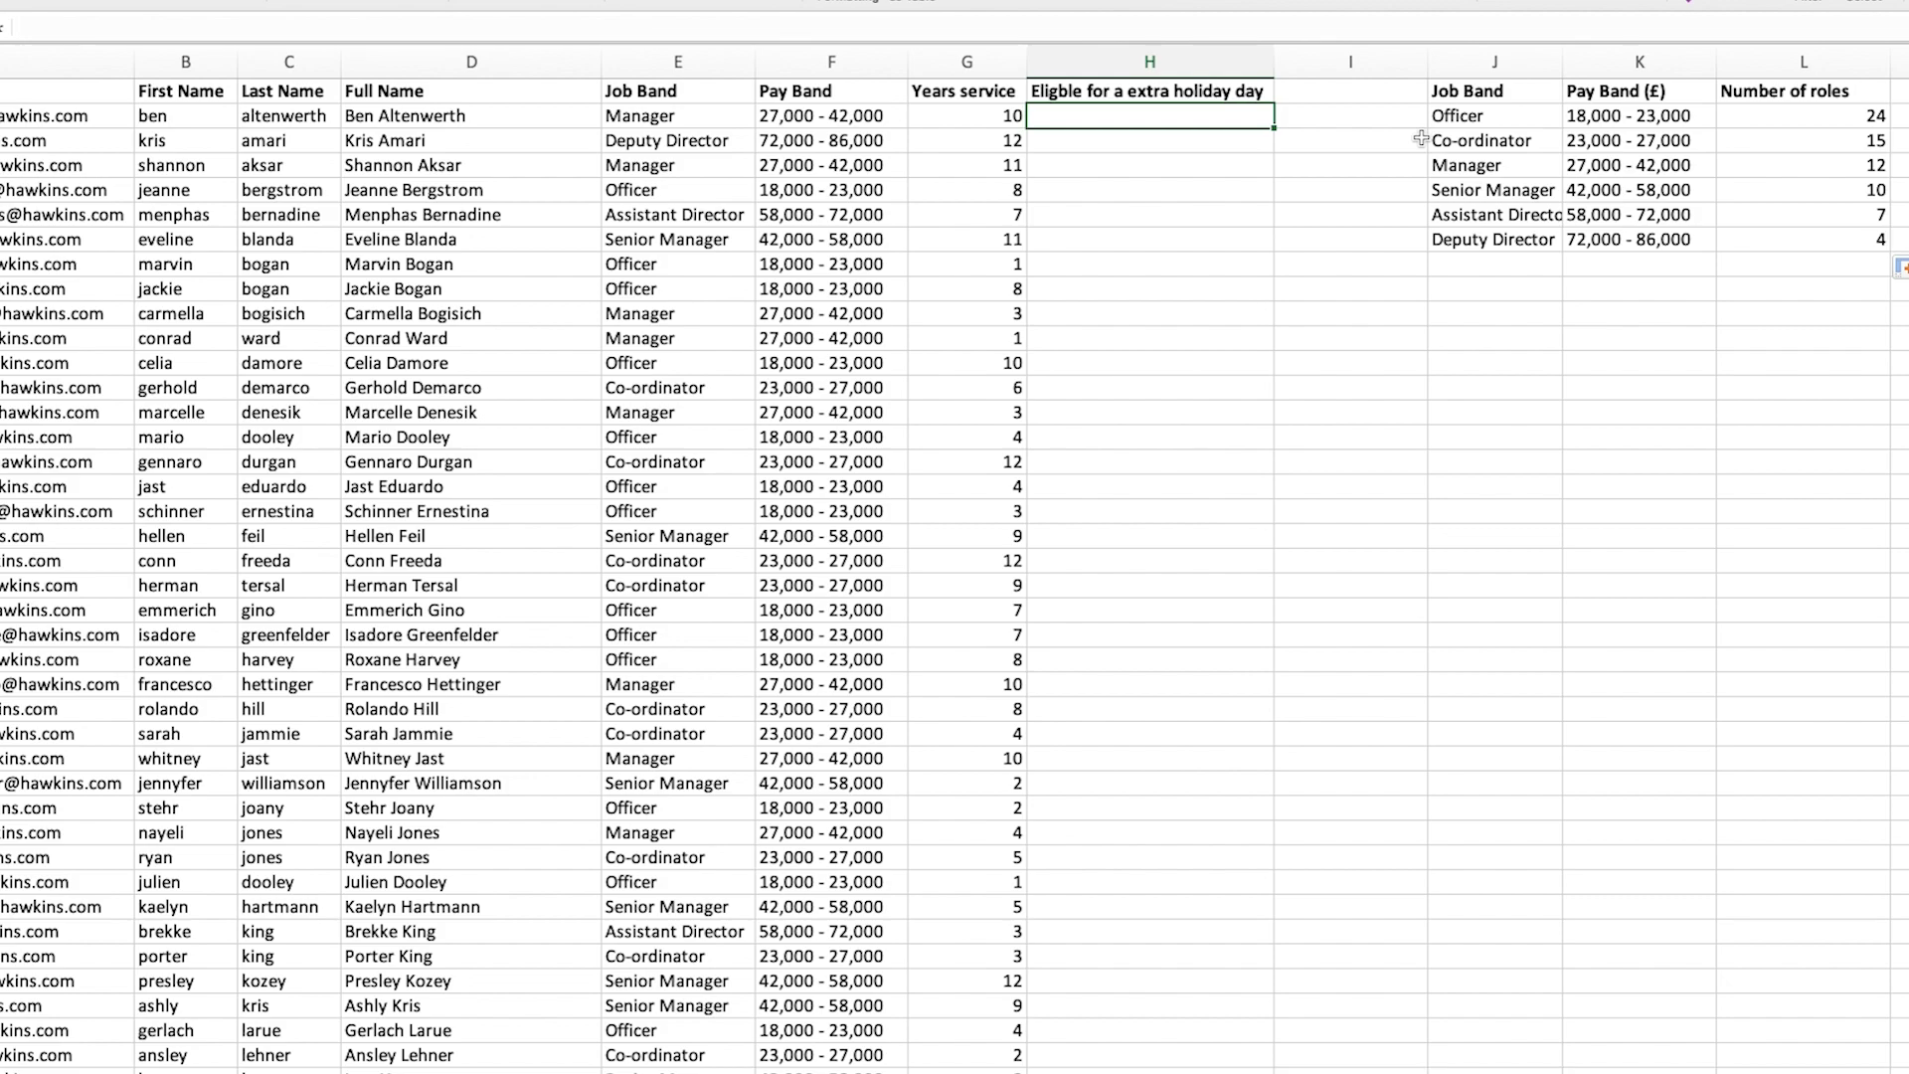
# - Enter =IF(G2>=5,"Yes","No") in H2 so the first employee shows Yes
pyautogui.write('=if(')
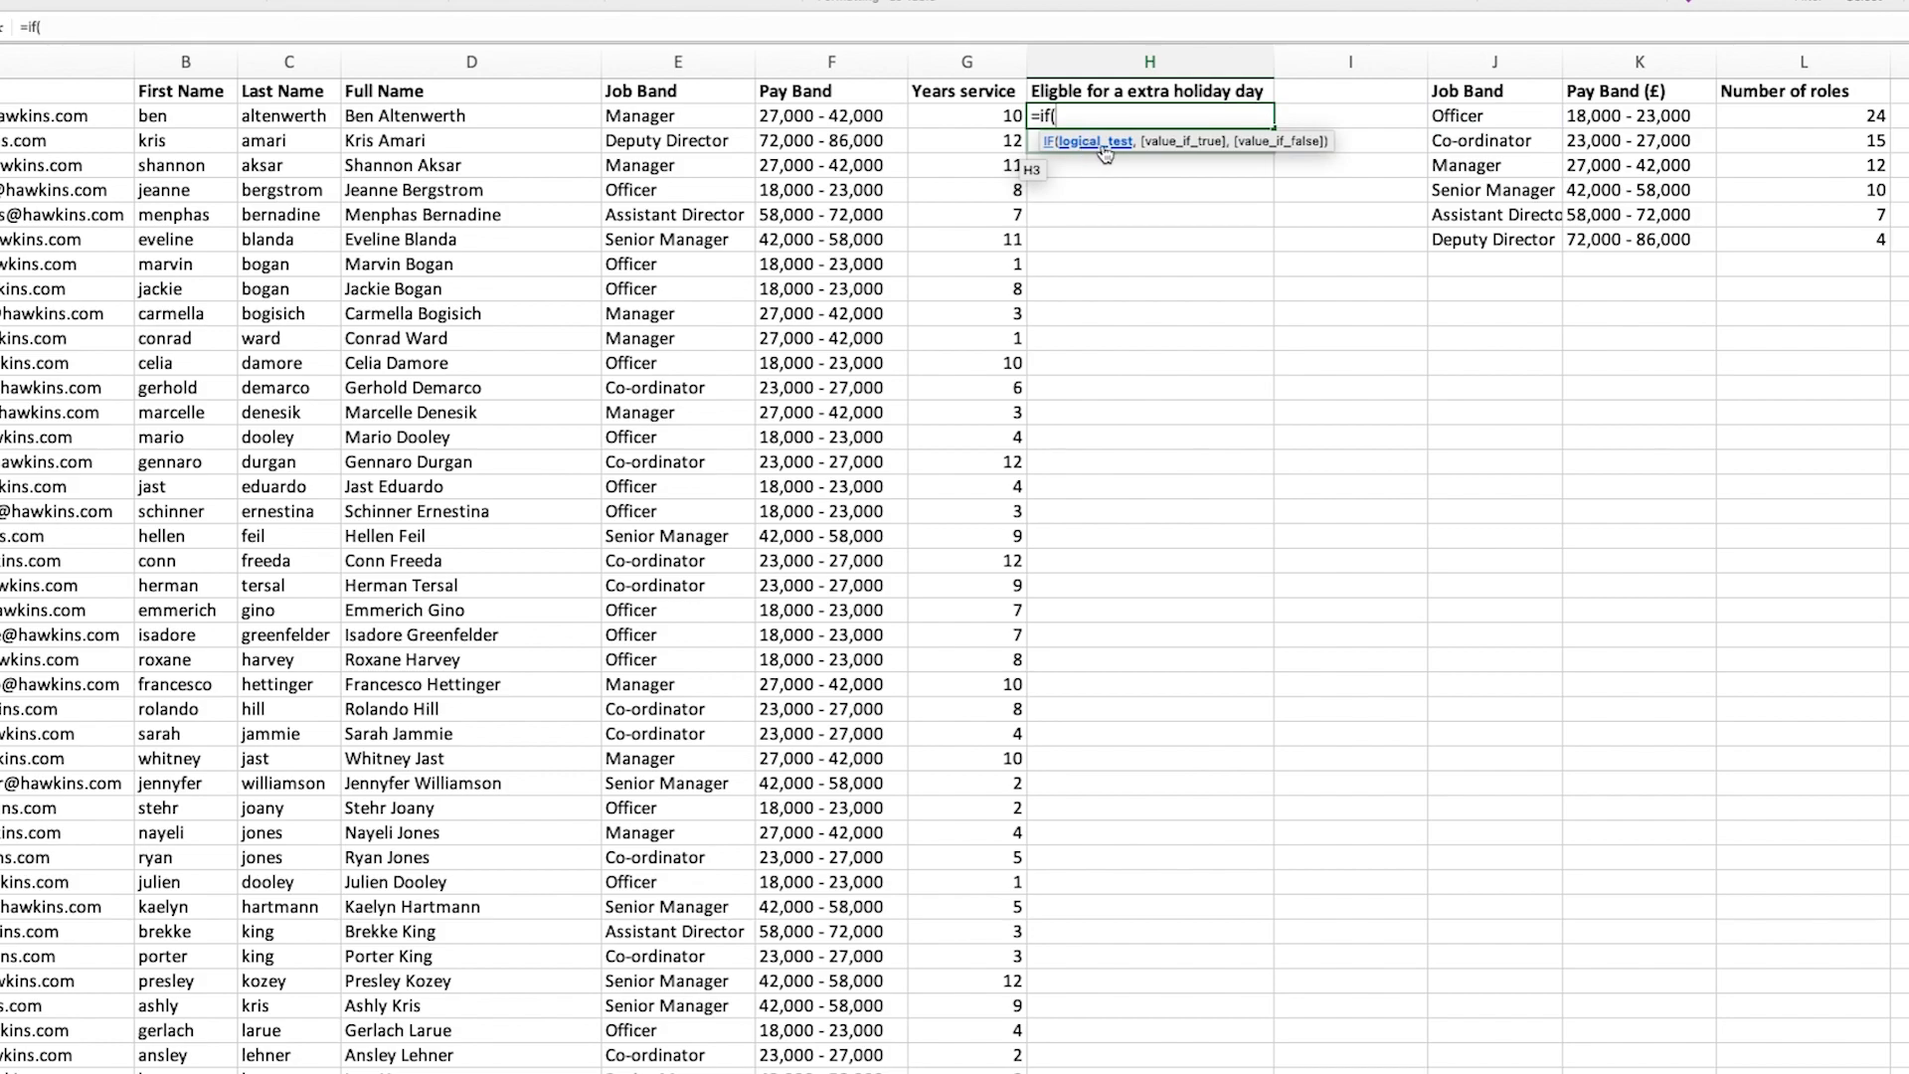
pyautogui.click(965, 115)
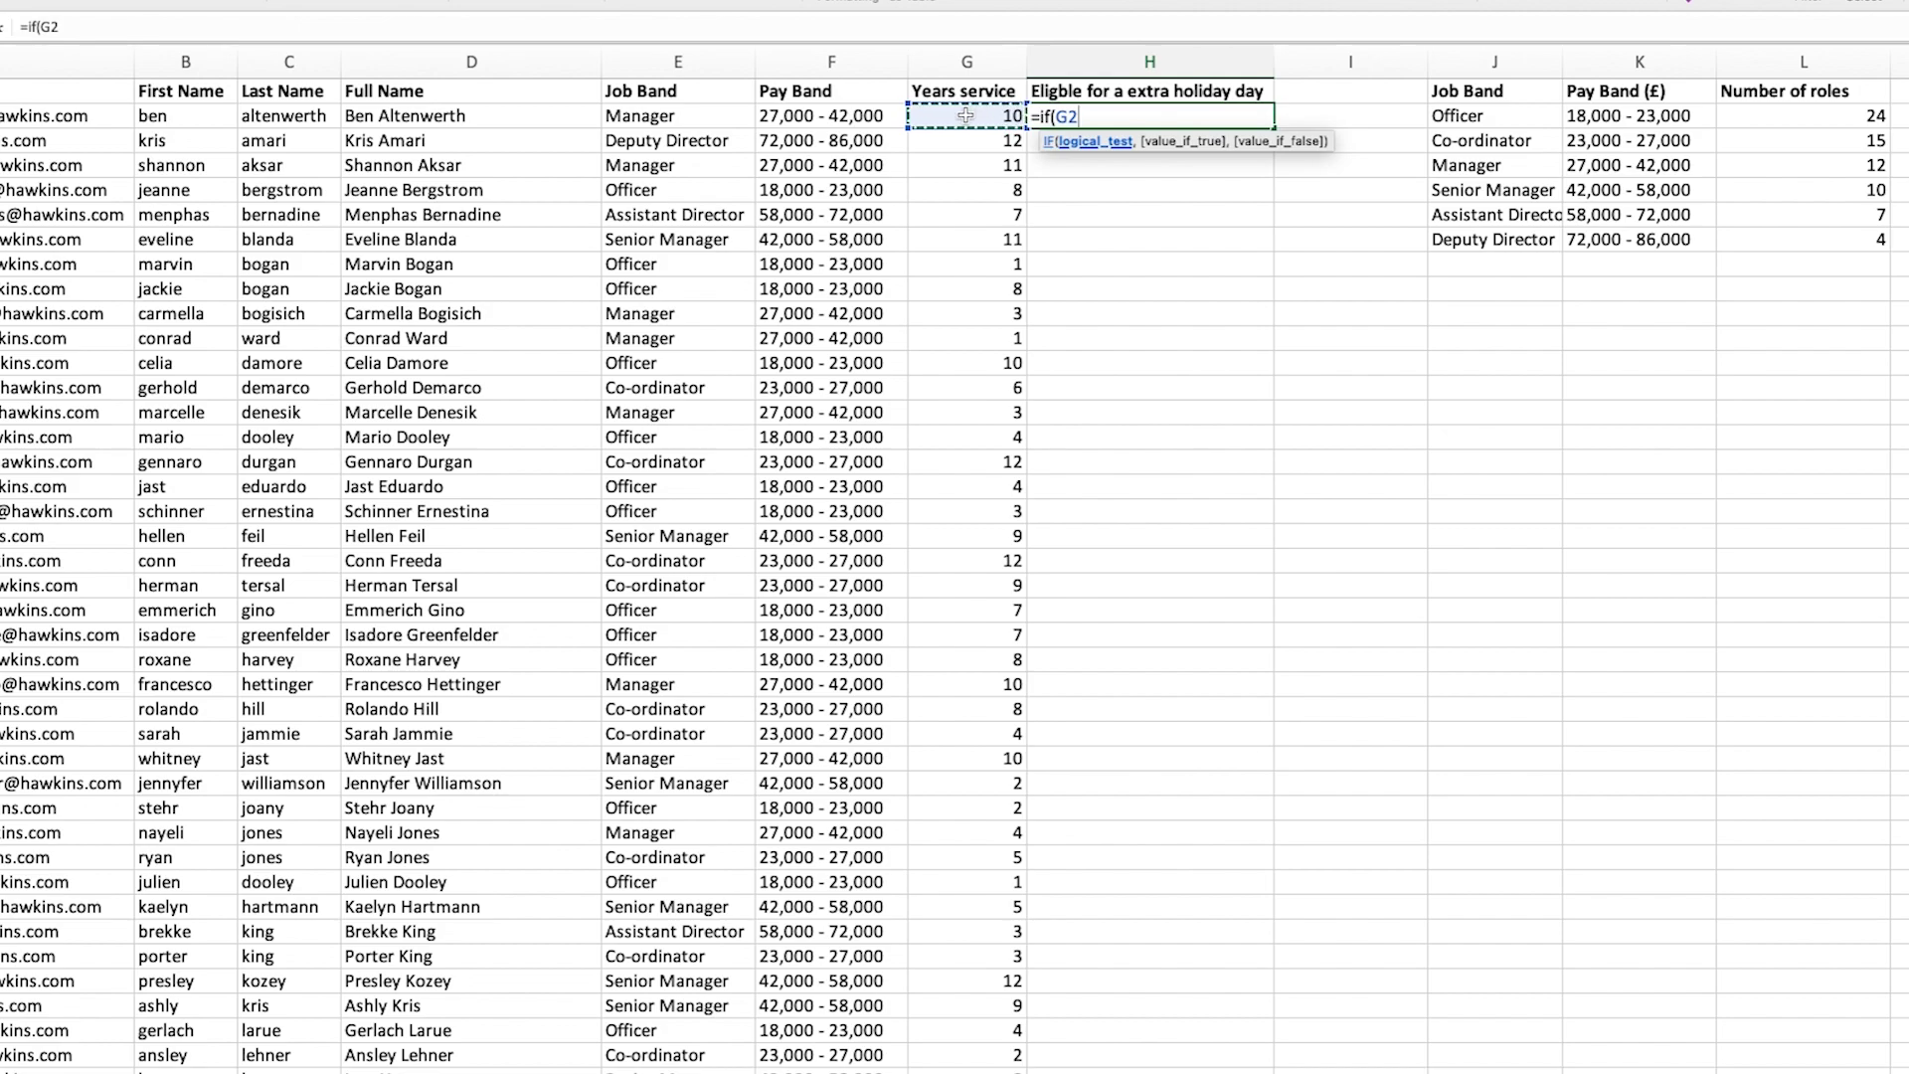
pyautogui.write('>')
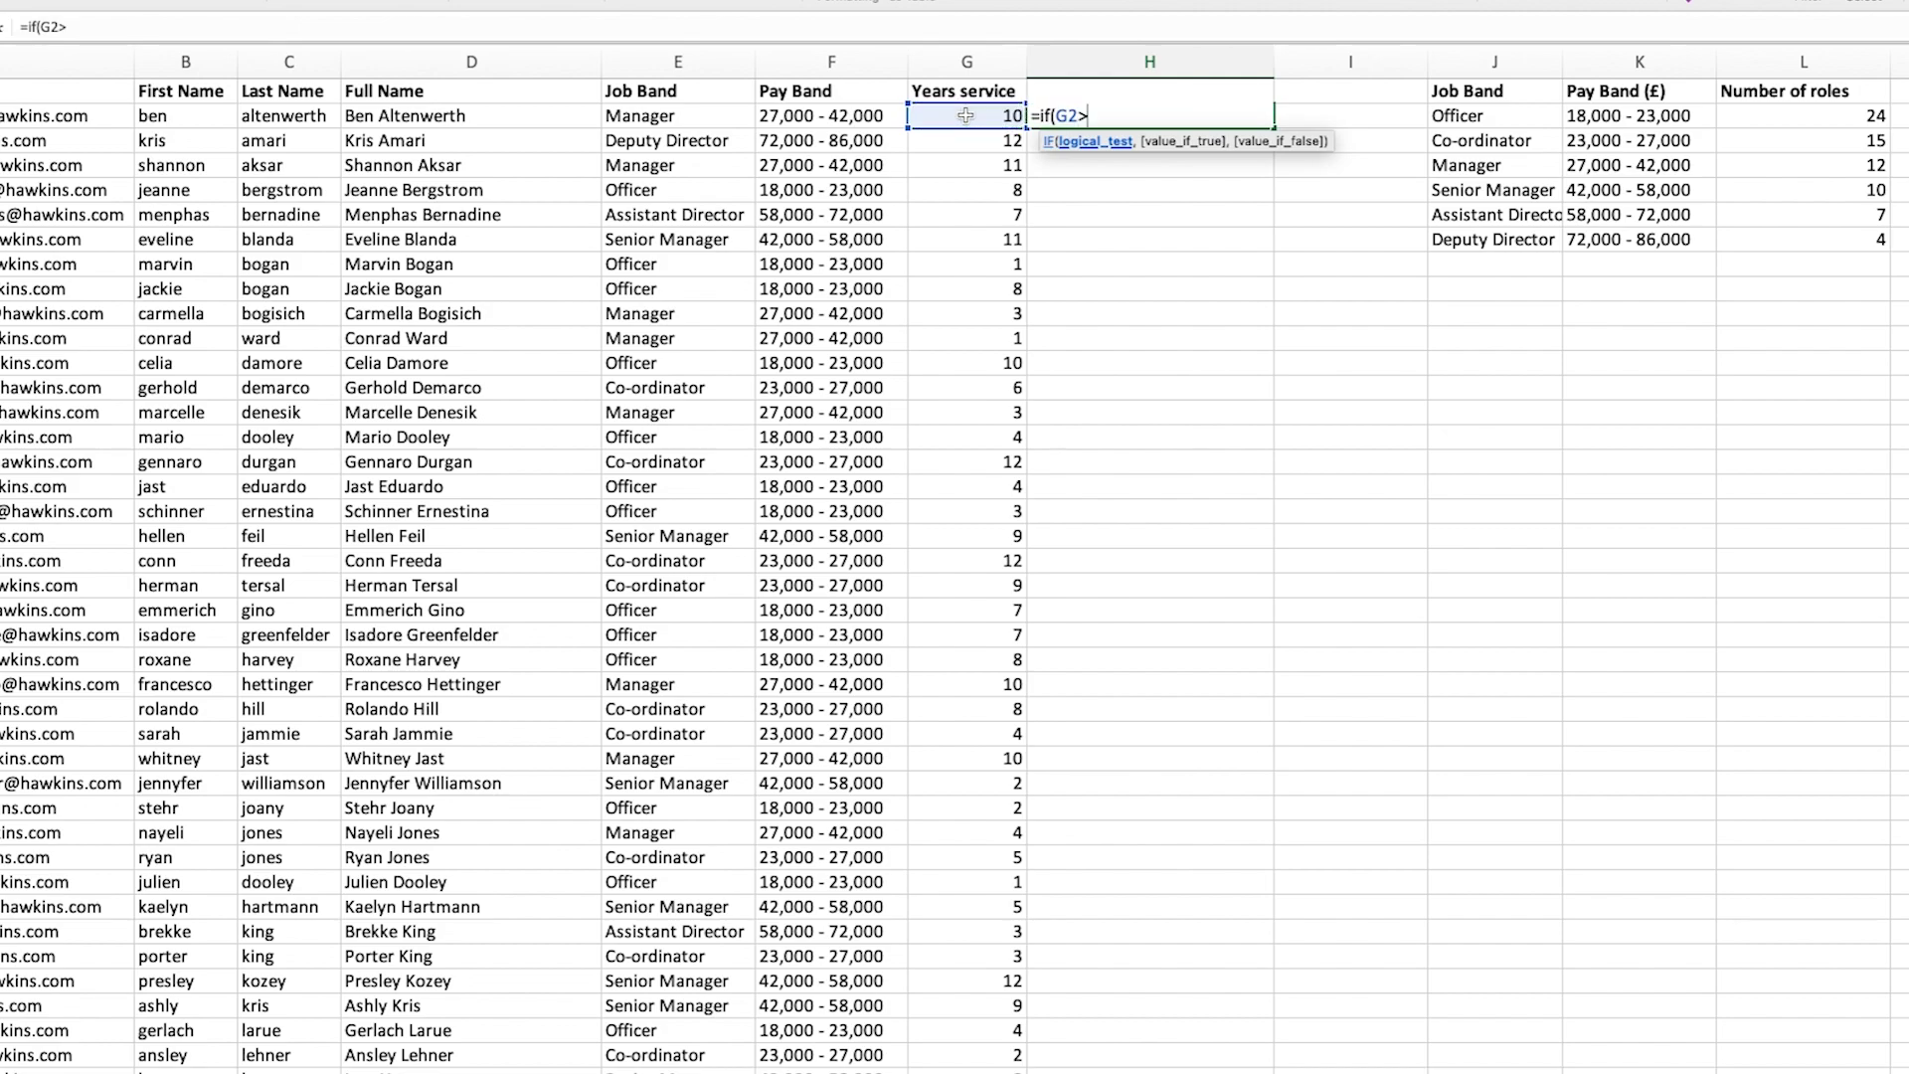
pyautogui.write('=5')
pyautogui.write(',')
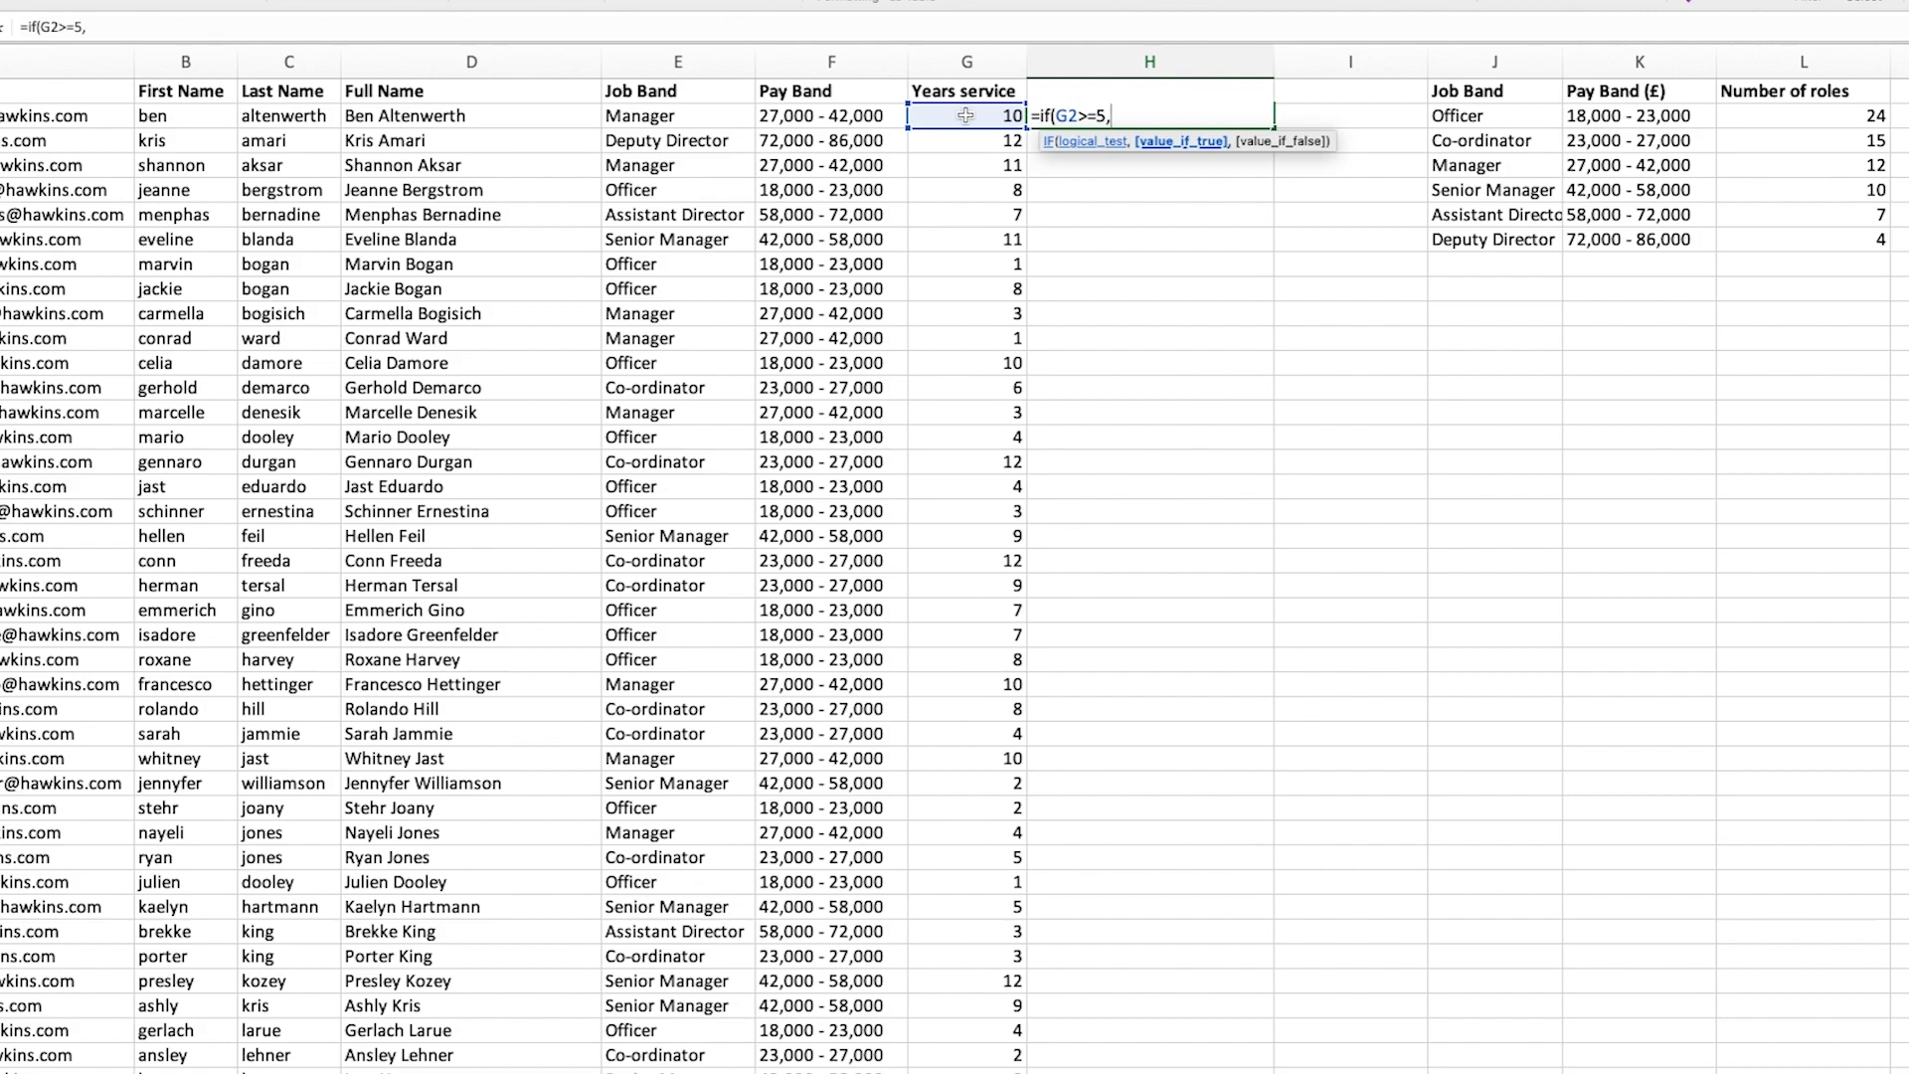
pyautogui.write('"Yes"')
pyautogui.write(',"')
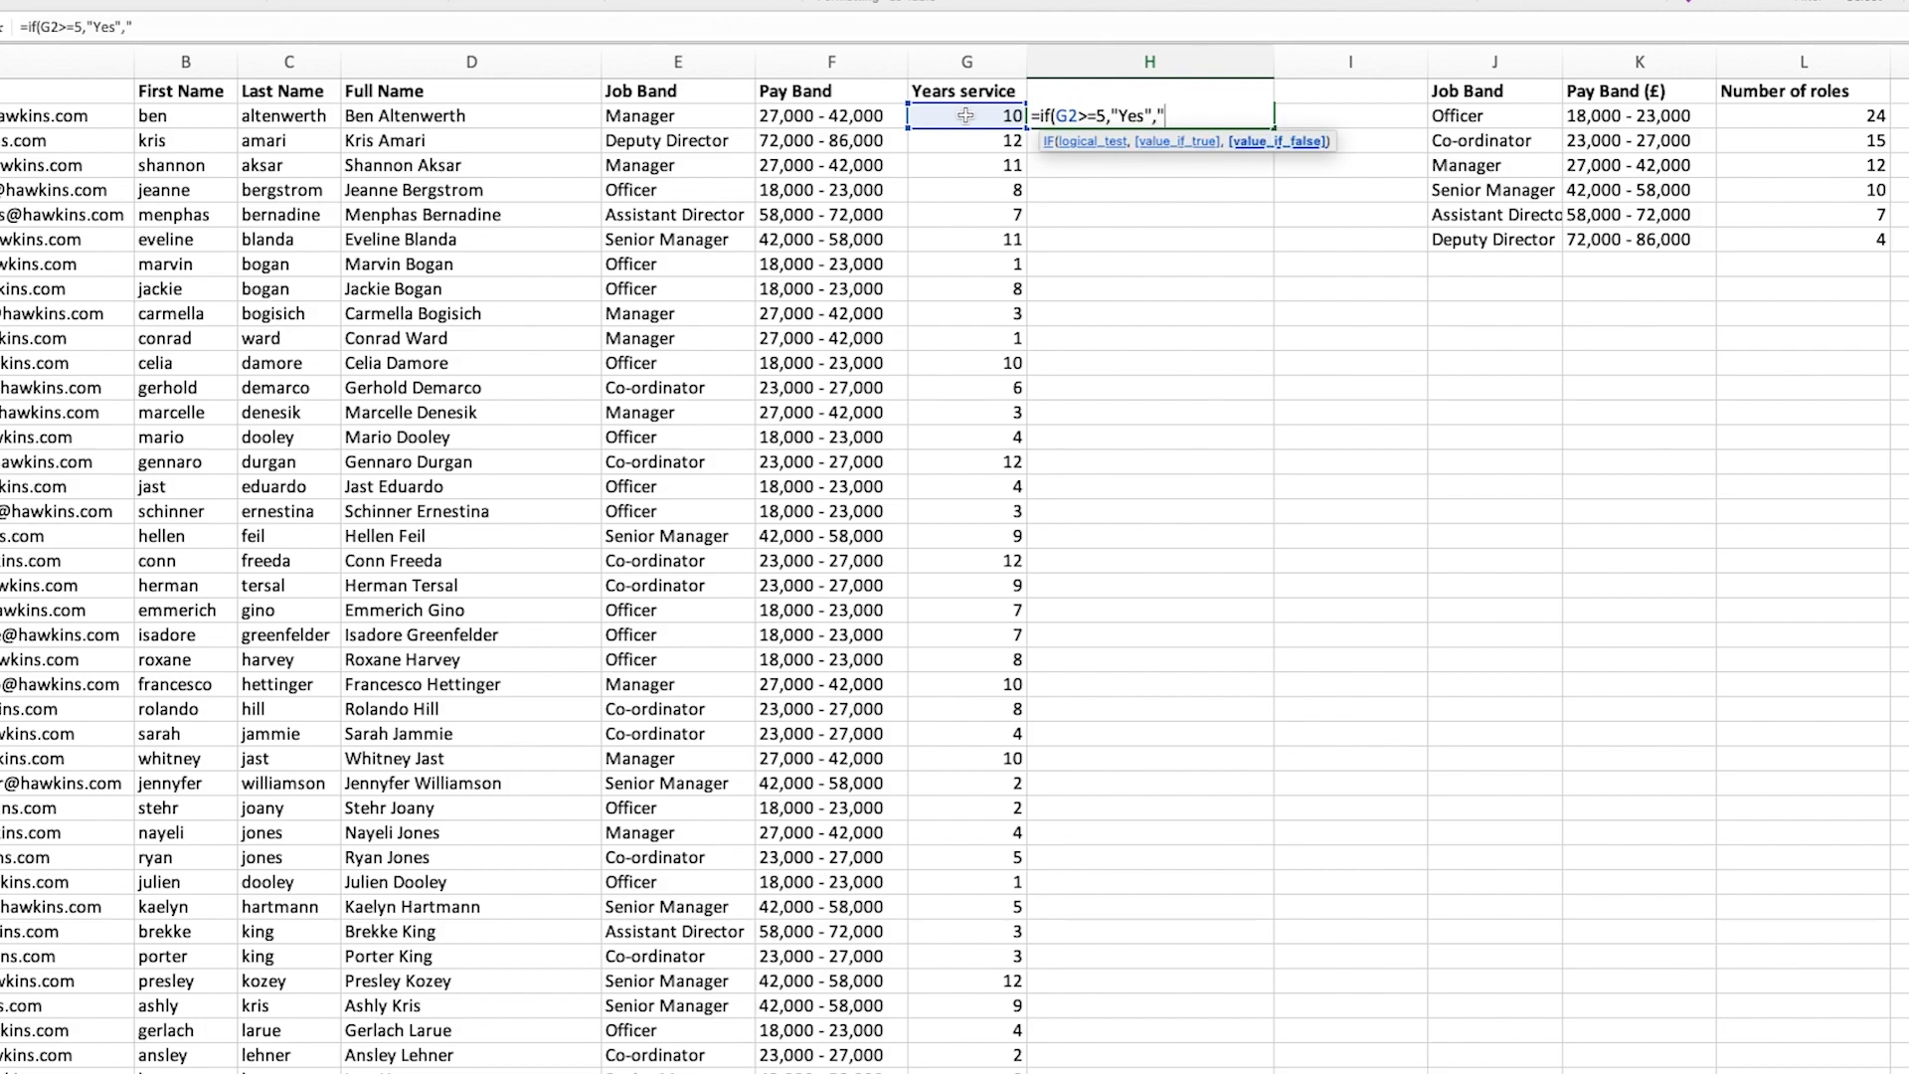
pyautogui.write('No")')
pyautogui.press('Return')
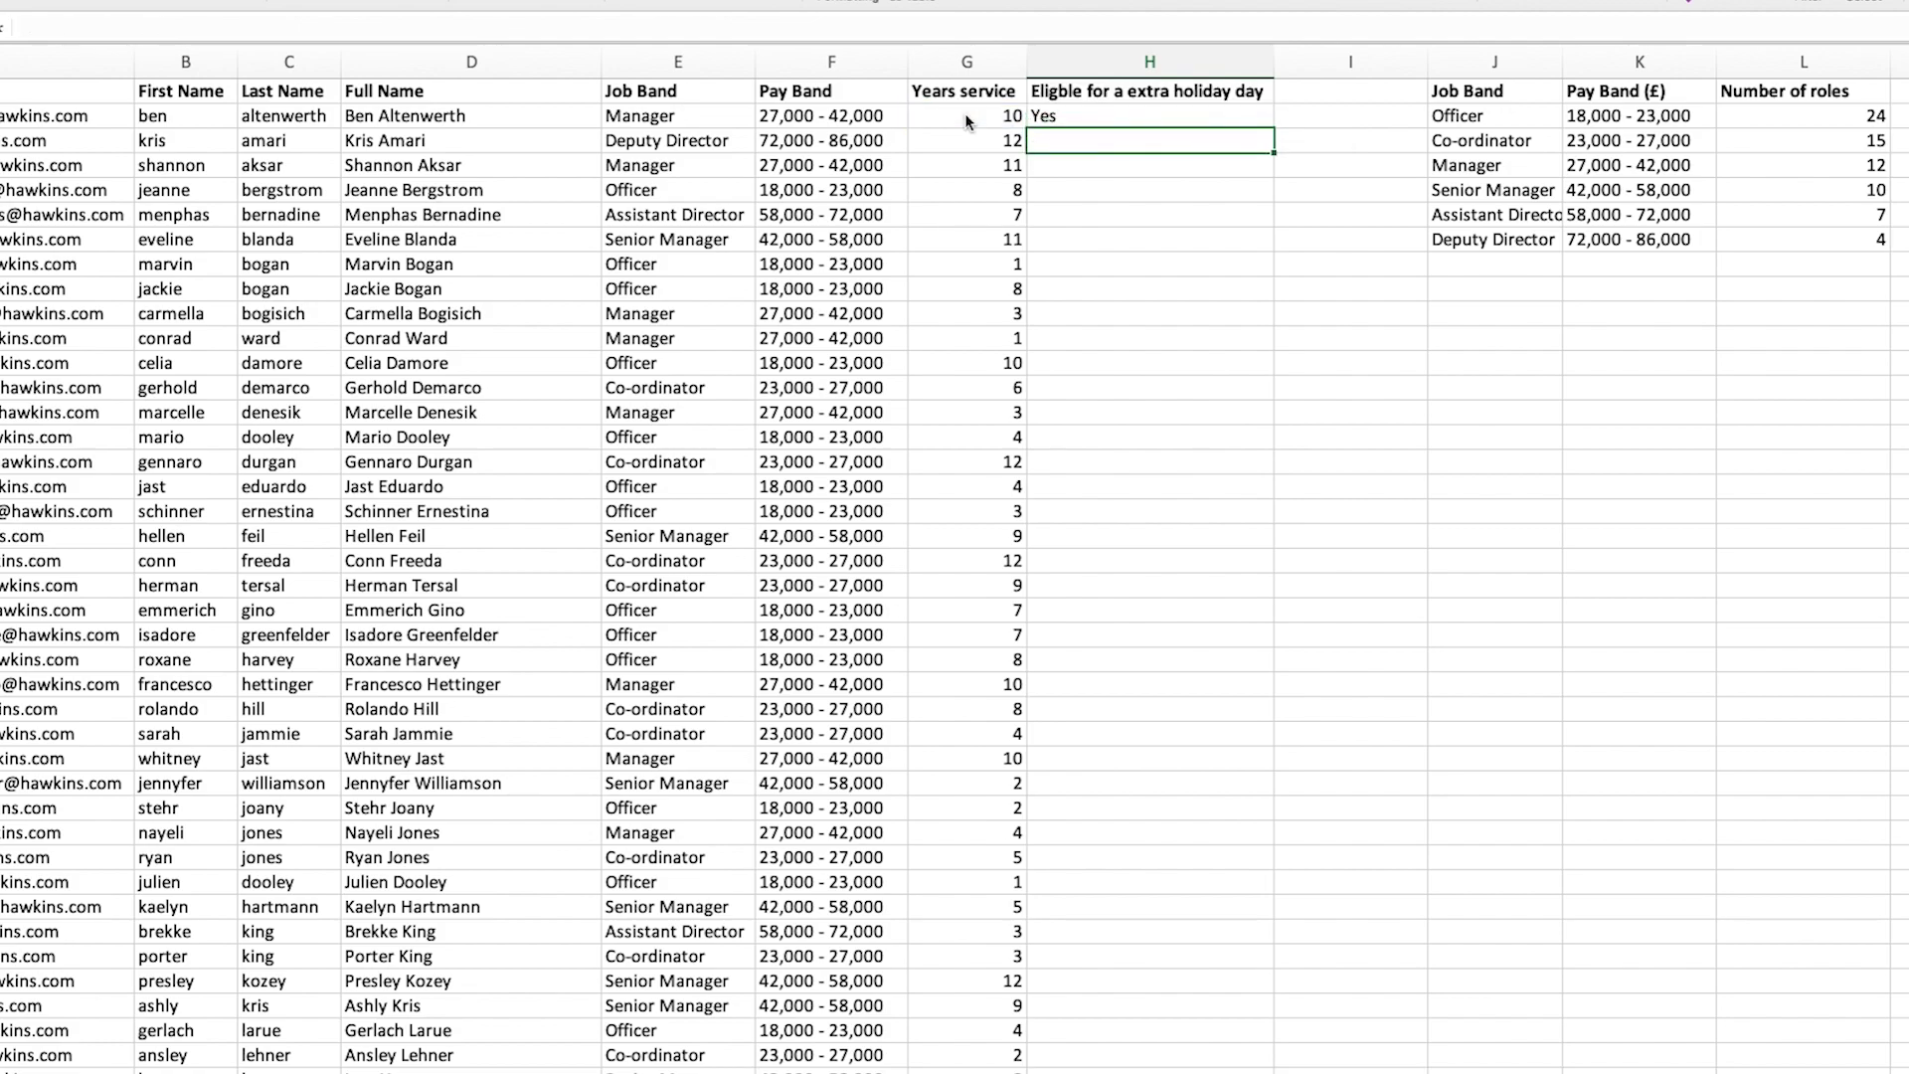
pyautogui.click(1215, 119)
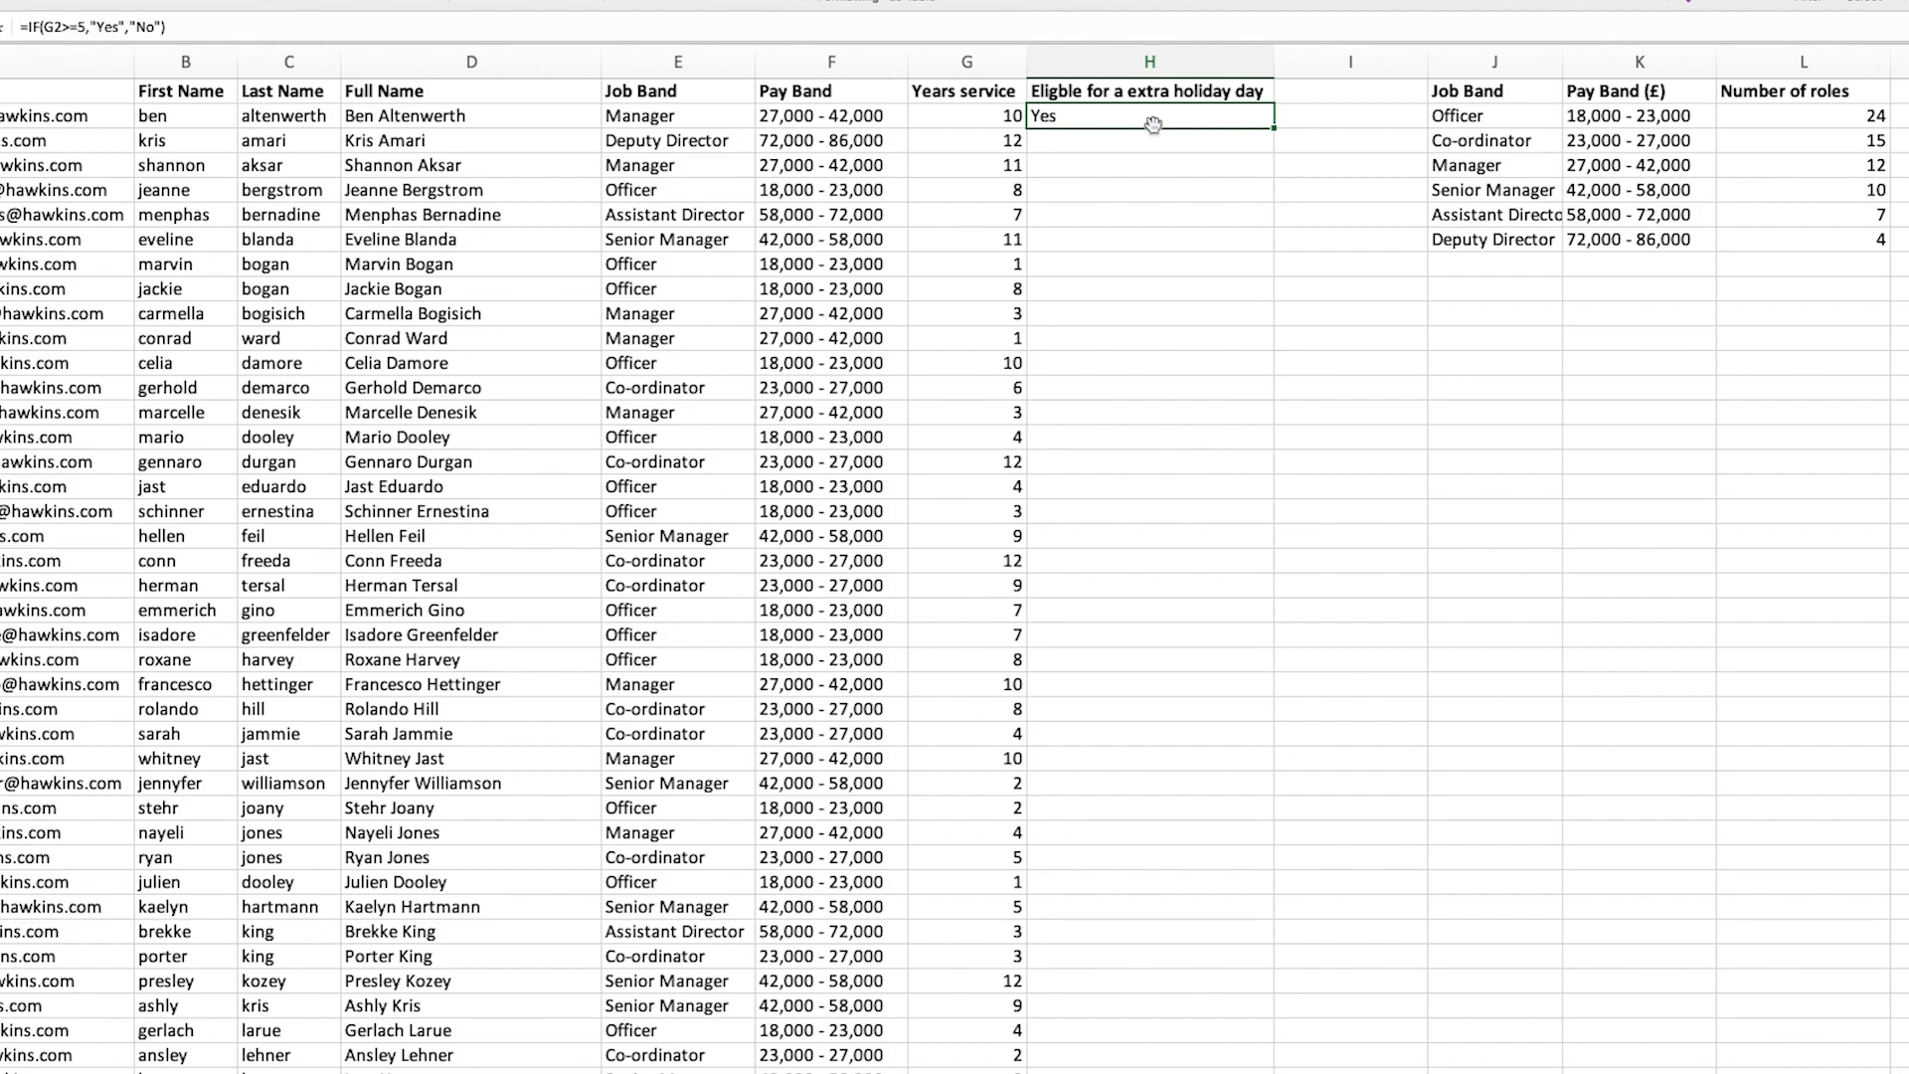
# - Copy H2's Yes/No eligibility formula down column H for every employee
pyautogui.doubleClick(1281, 130)
pyautogui.moveTo(1286, 200); pyautogui.dragTo(1324, 261)
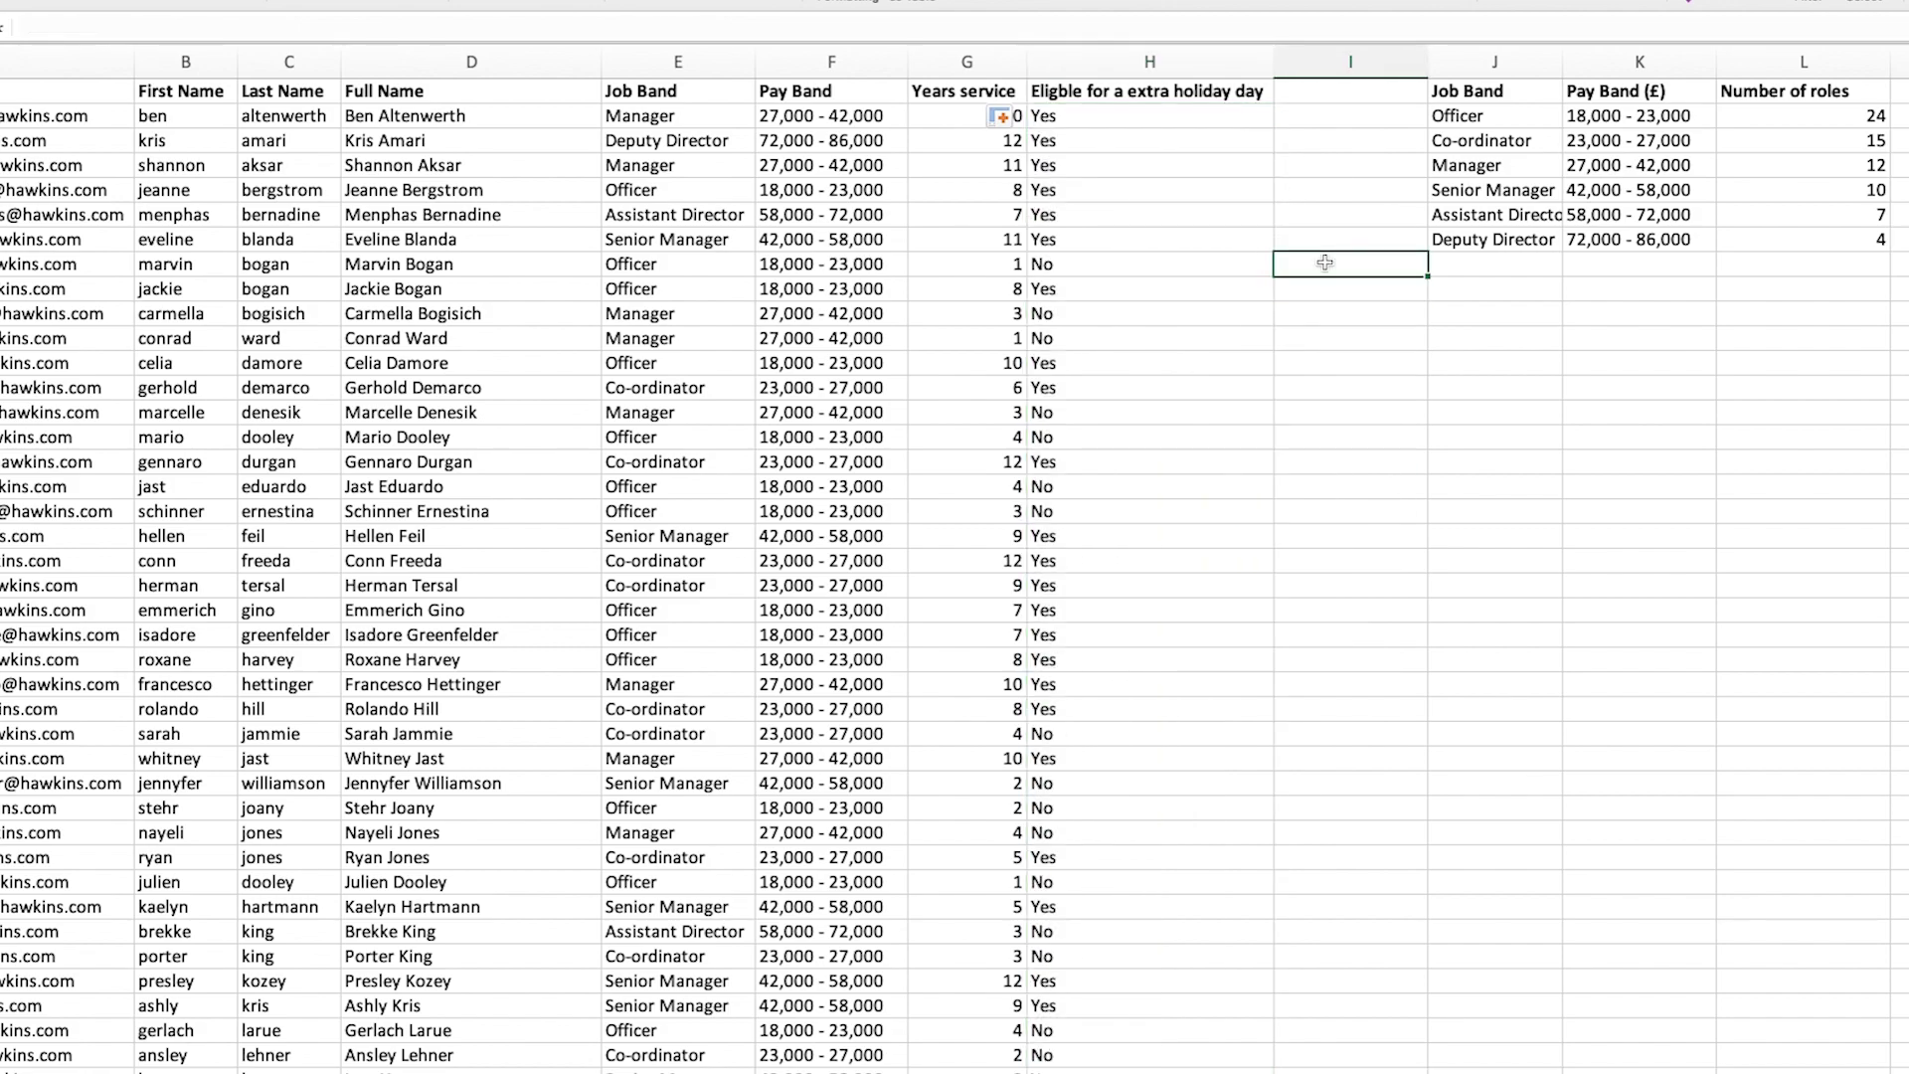